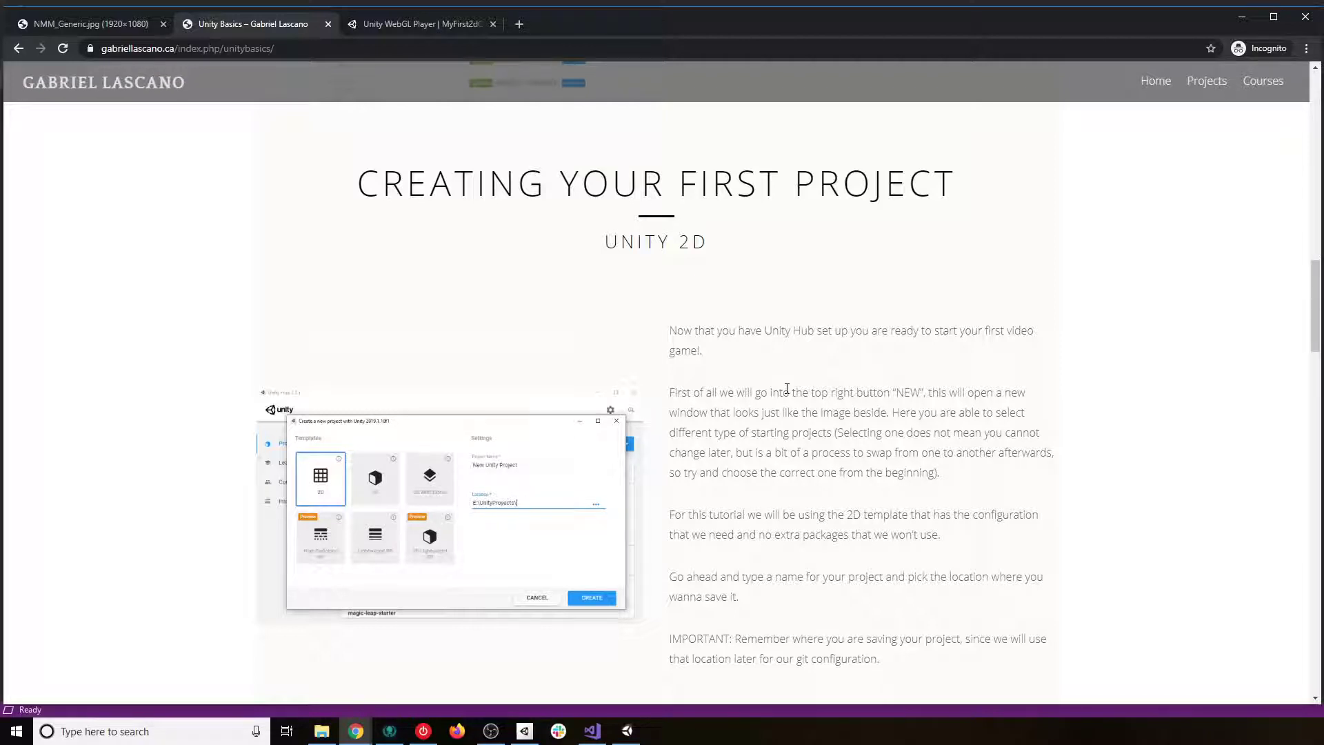
- Switch to Unity Hub and start a new project with Unity version 2019.1.10f1
scroll(786, 389, "down", 3)
scroll(717, 365, "up", 1)
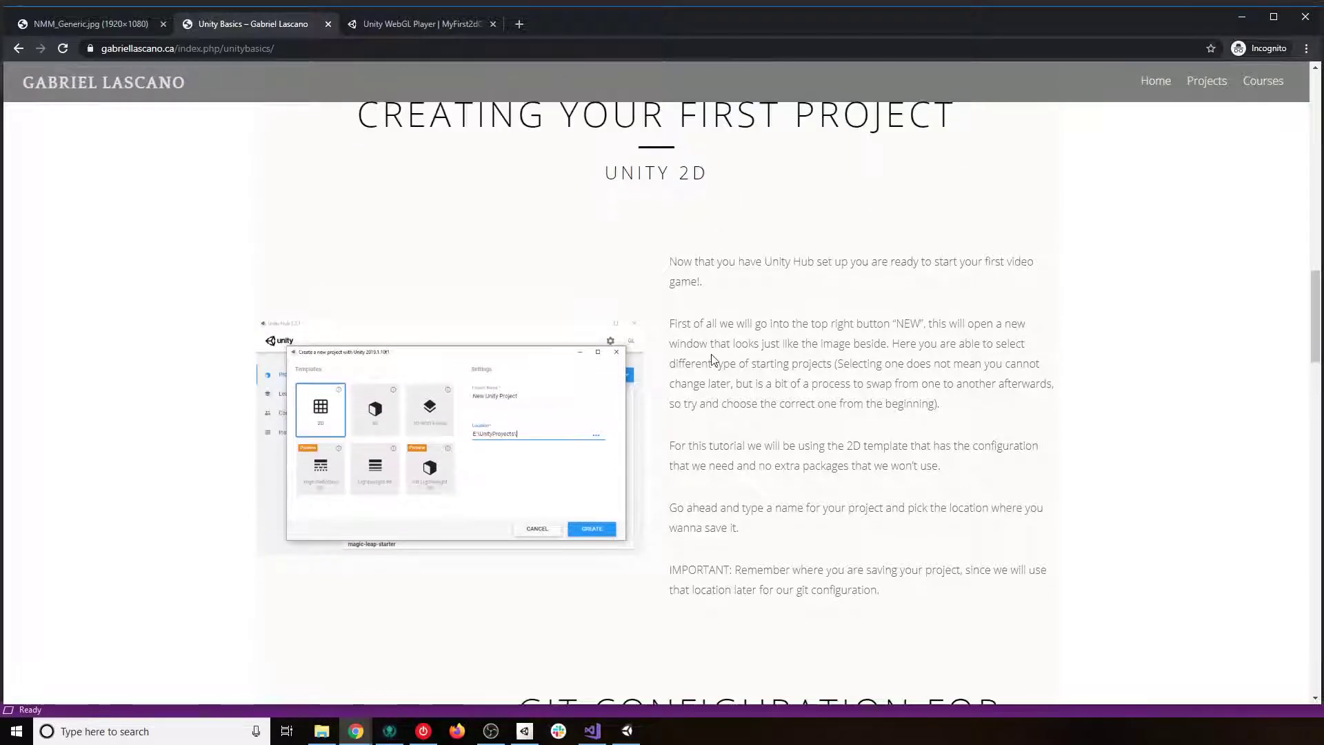
left_click(524, 730)
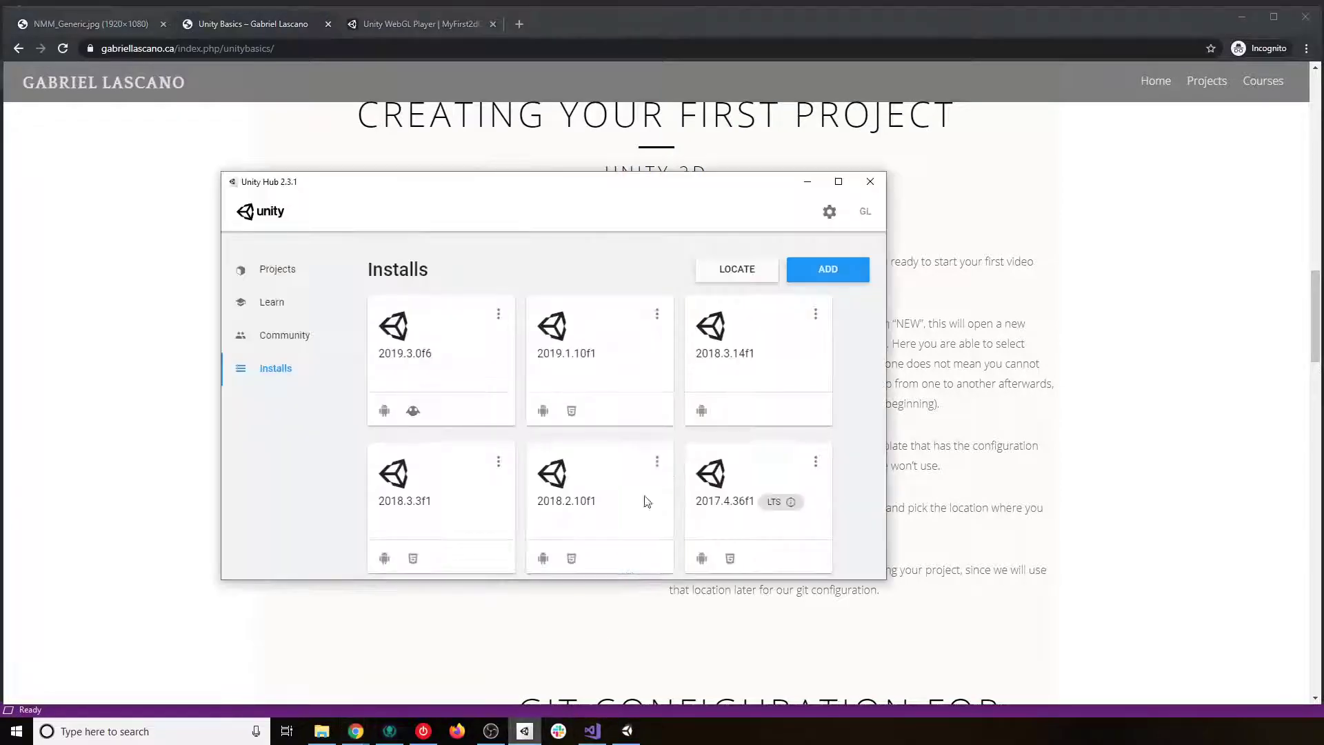
left_click_drag(526, 186, 597, 161)
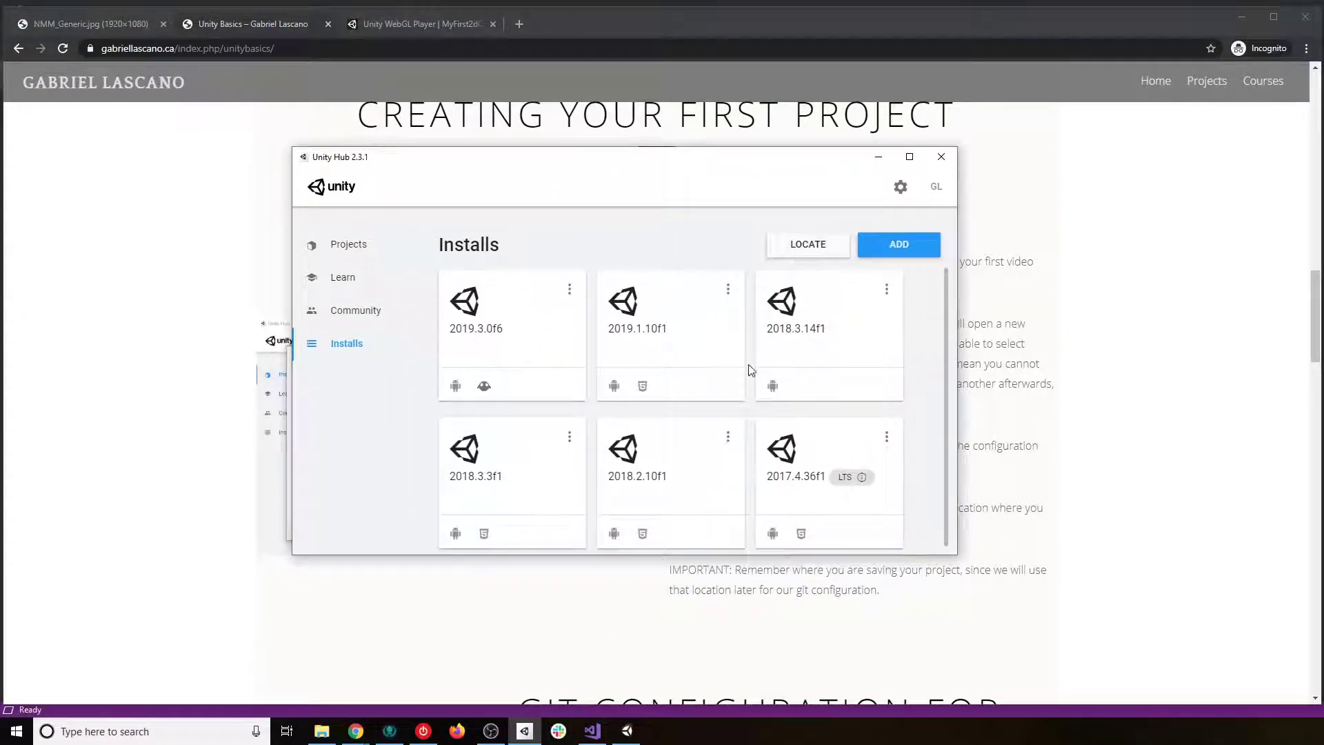
left_click(366, 245)
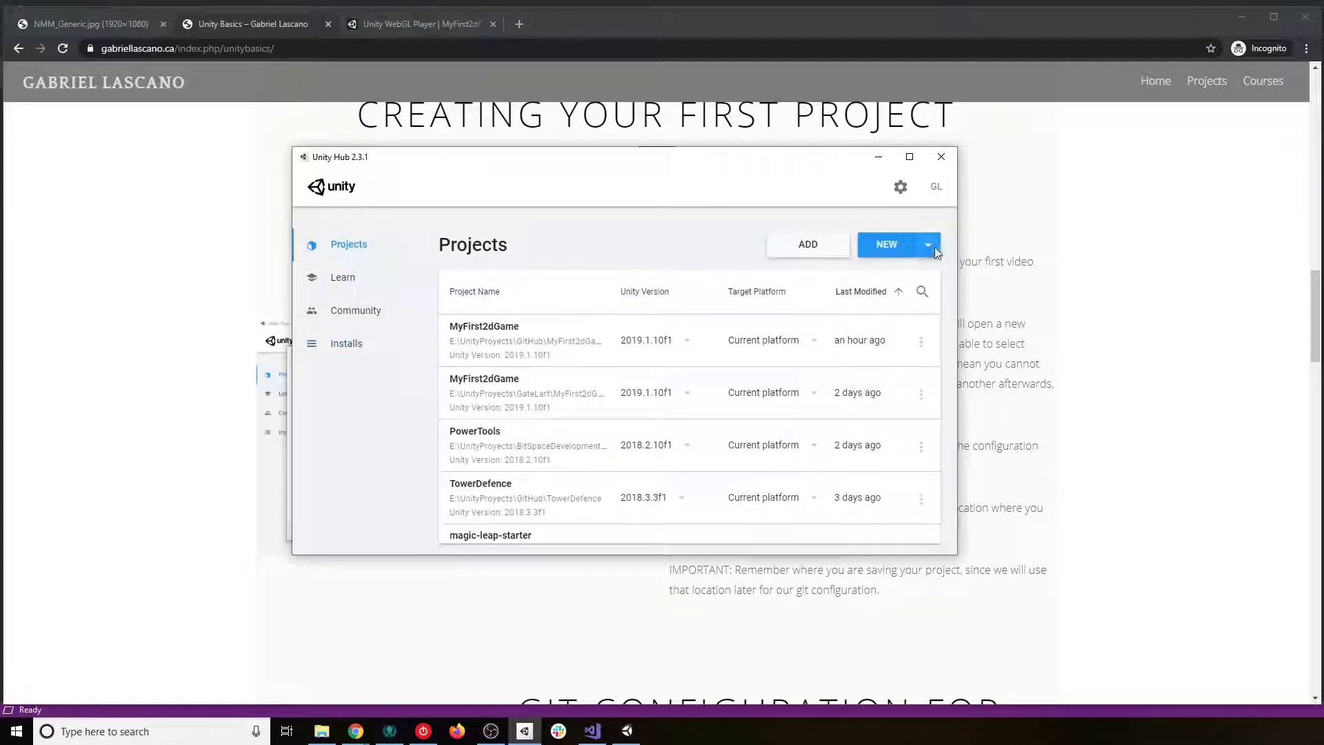
left_click(933, 249)
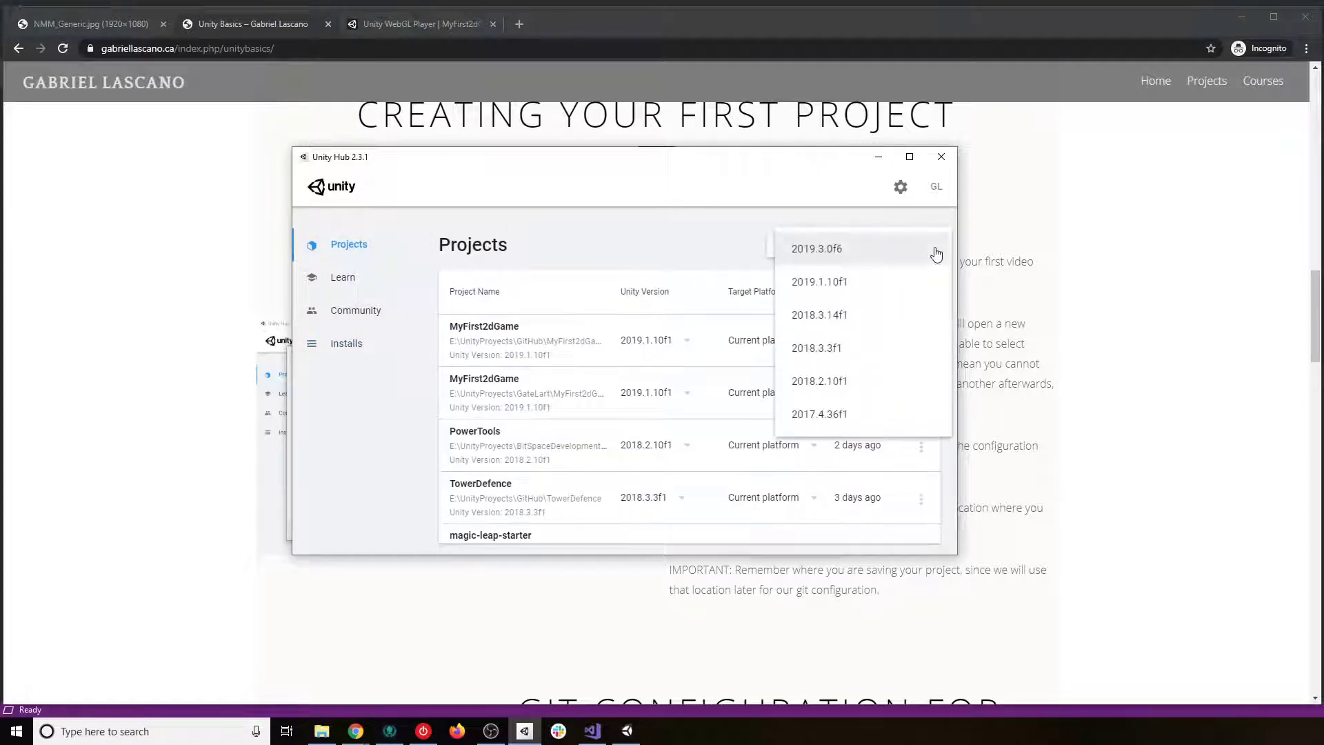
left_click(886, 284)
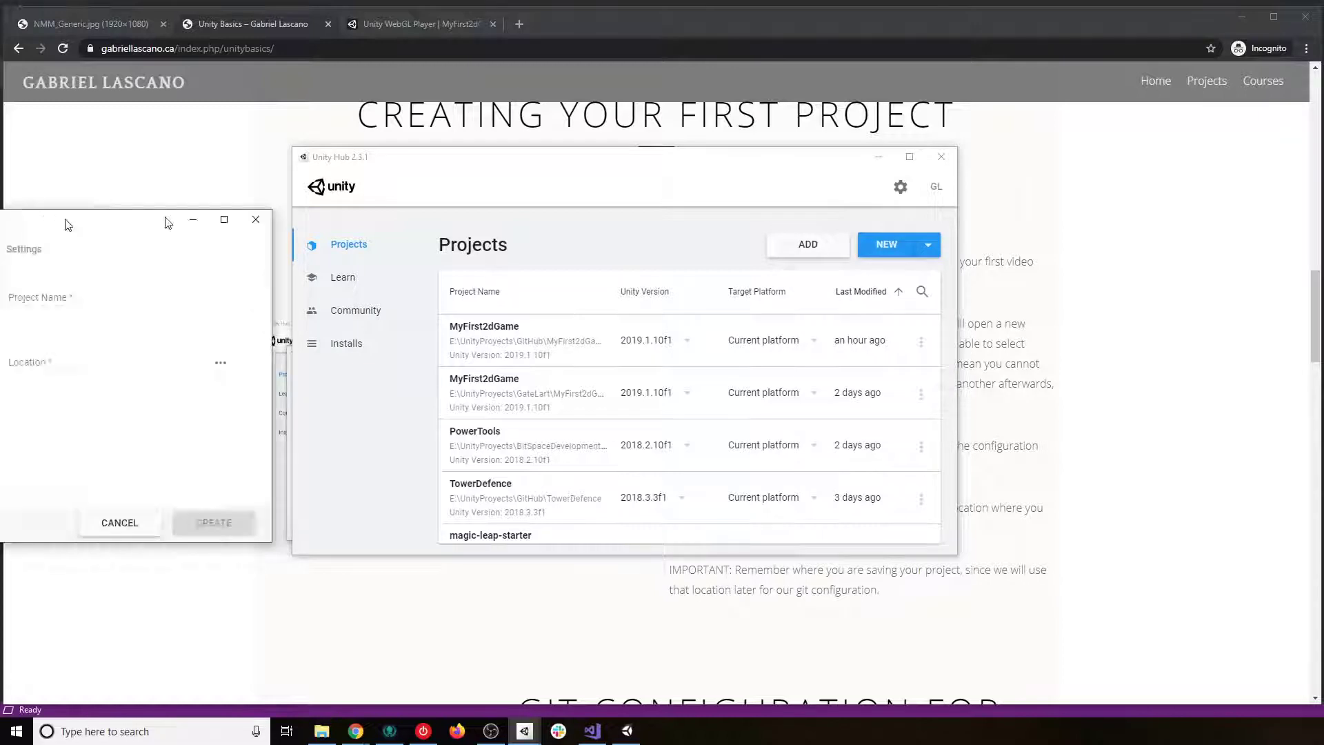
left_click_drag(58, 222, 701, 235)
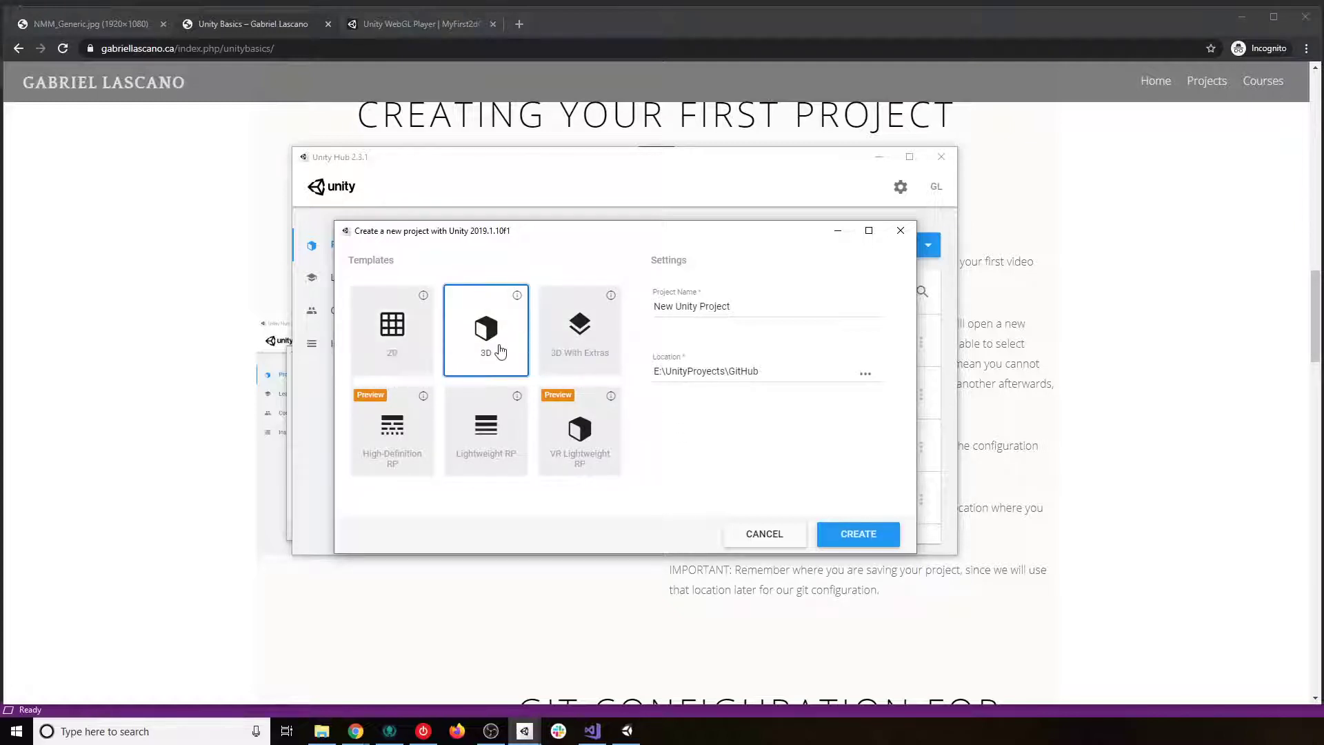
- Go through the 3D, render pipeline and VR project templates and choose the 2D template
left_click(570, 336)
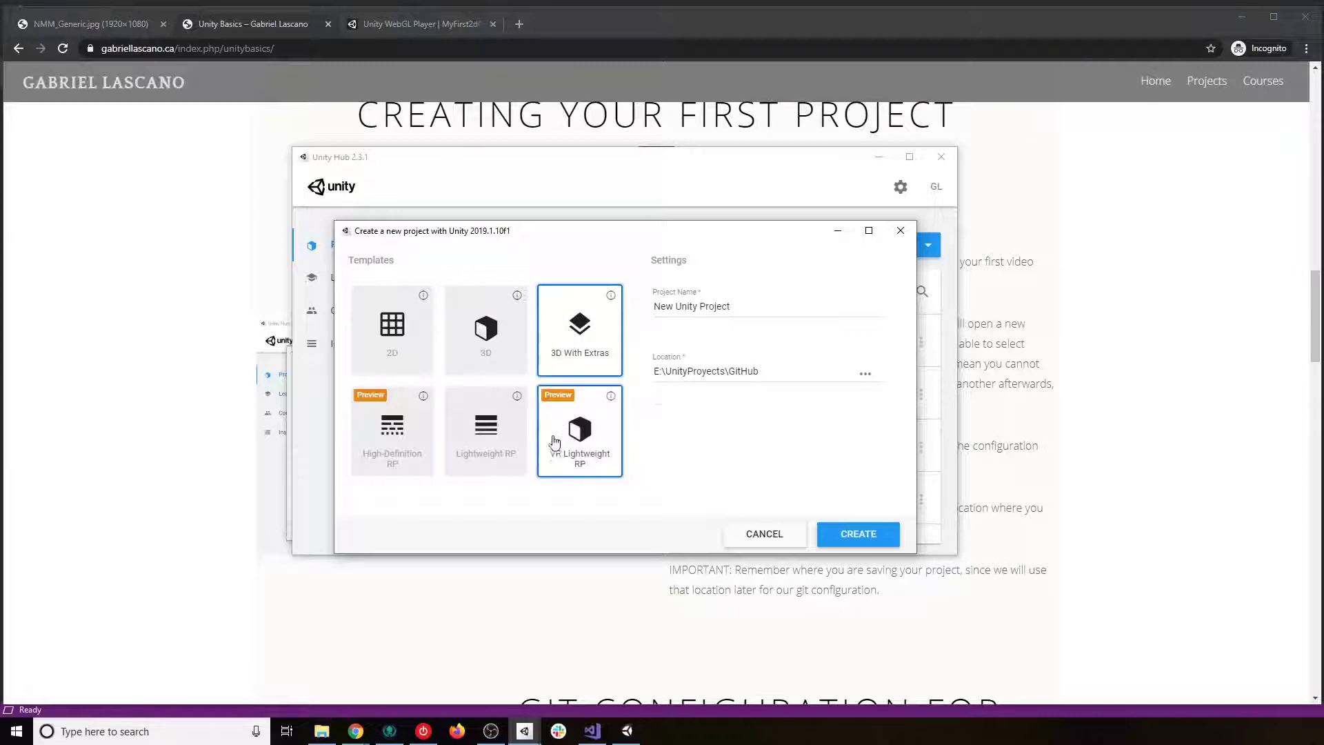
left_click(581, 463)
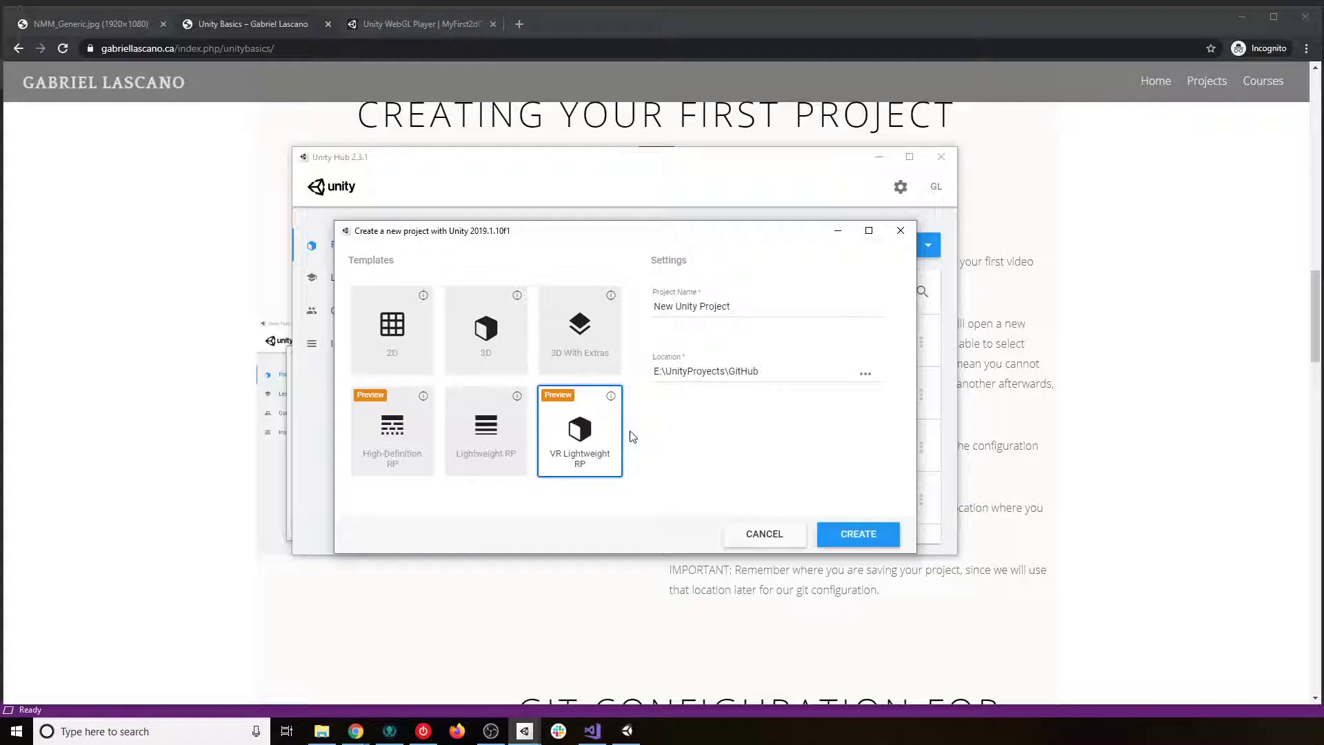
left_click(491, 452)
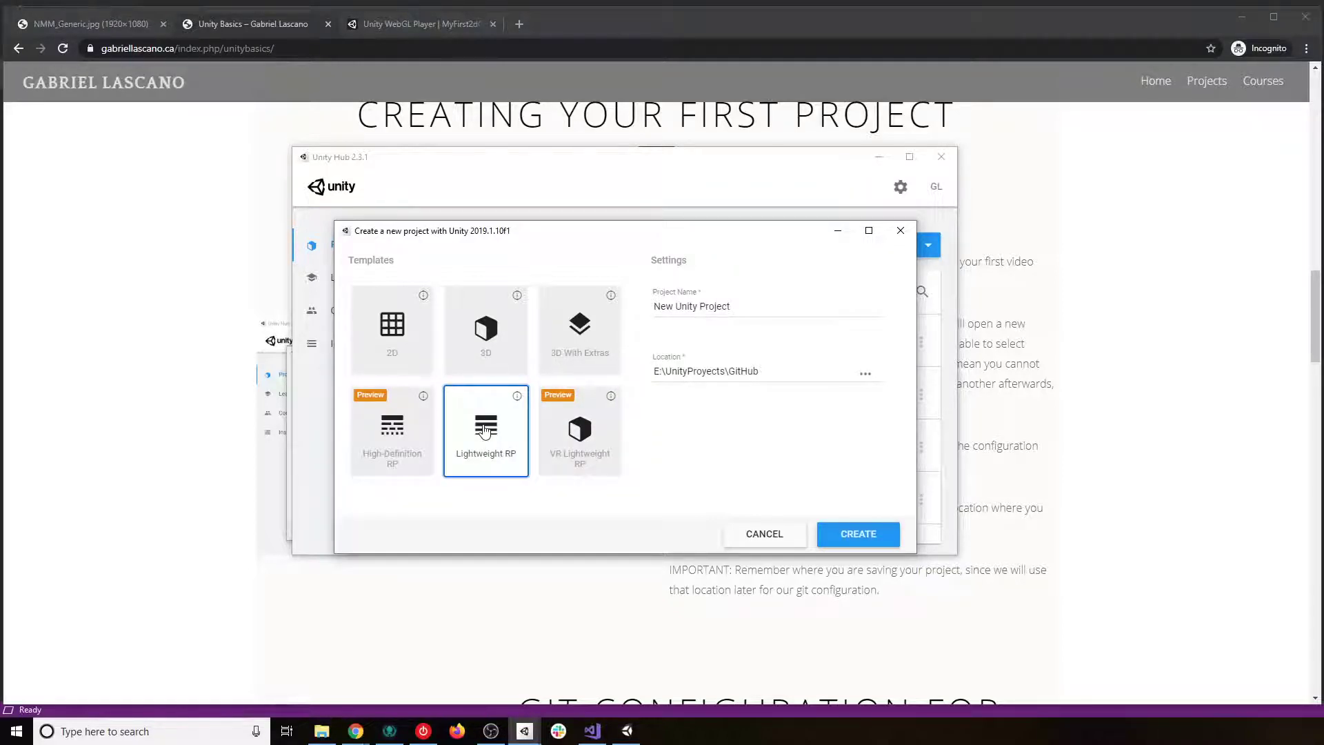
left_click(483, 341)
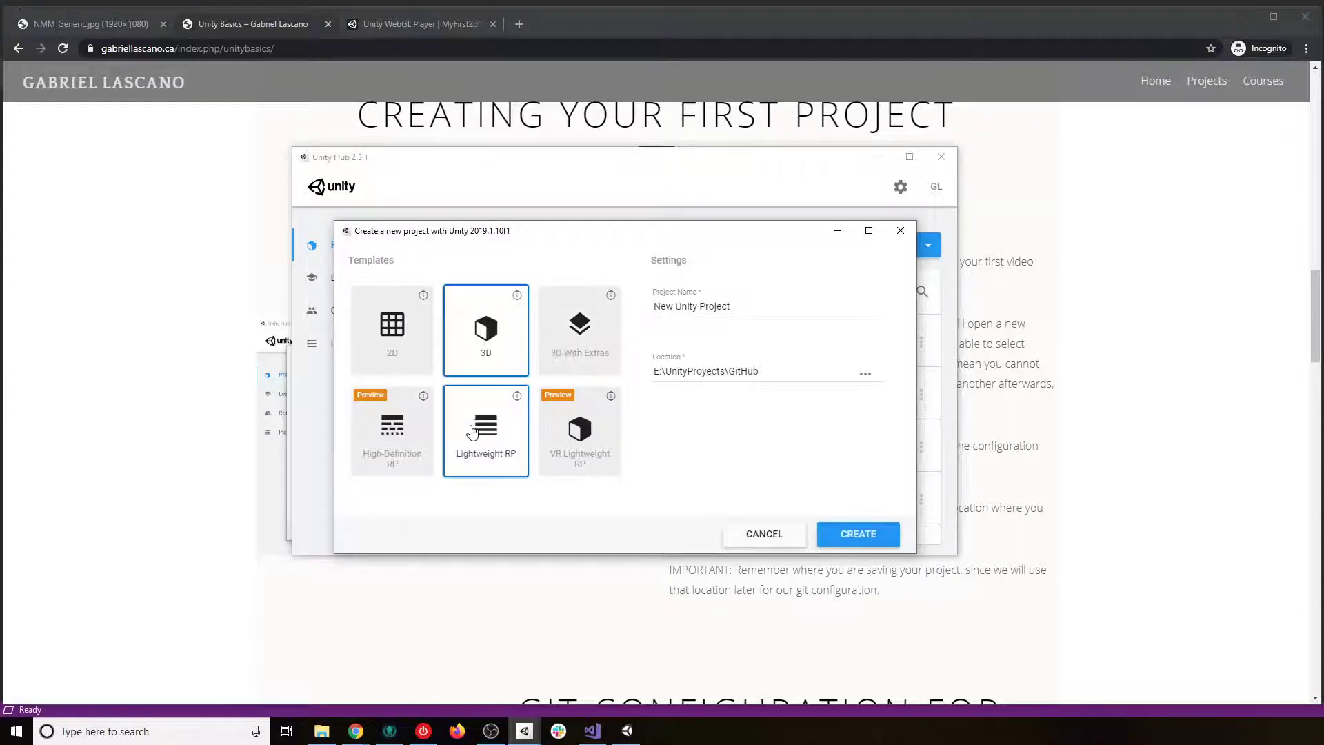
left_click(570, 344)
left_click(387, 335)
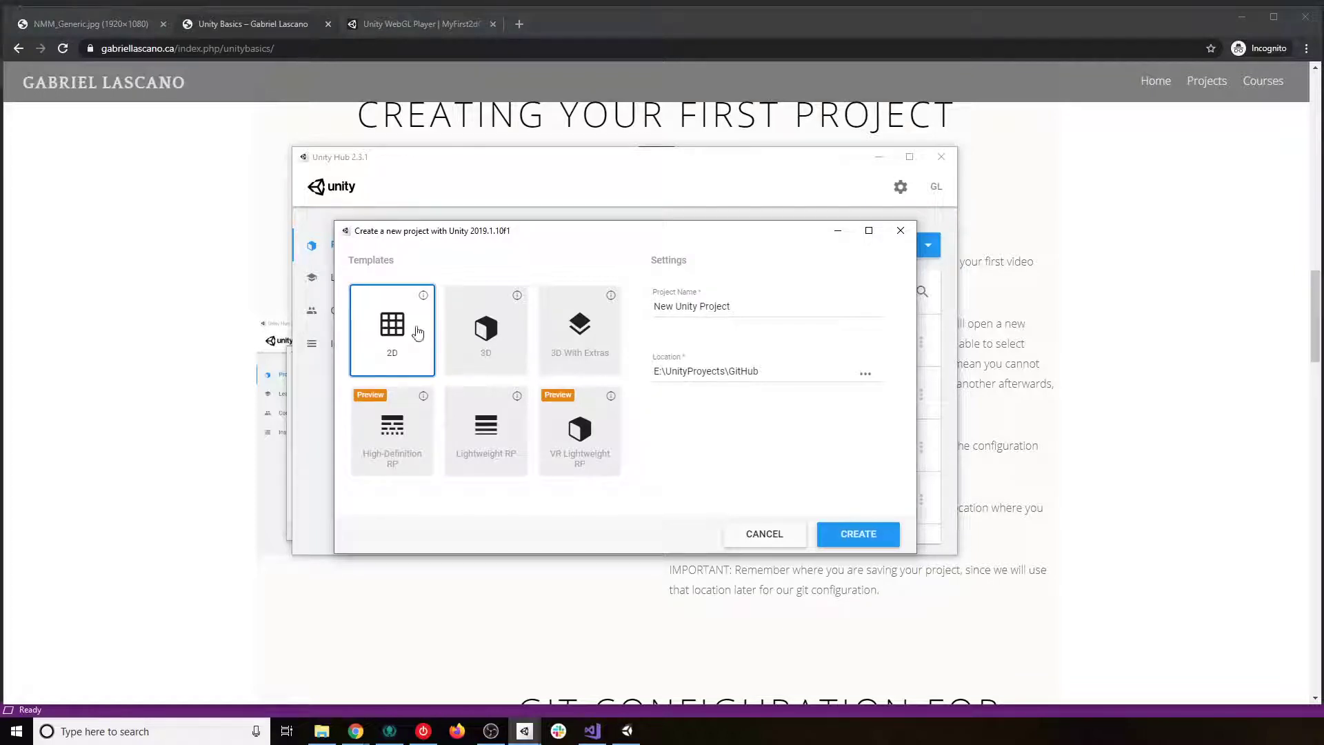
left_click(487, 346)
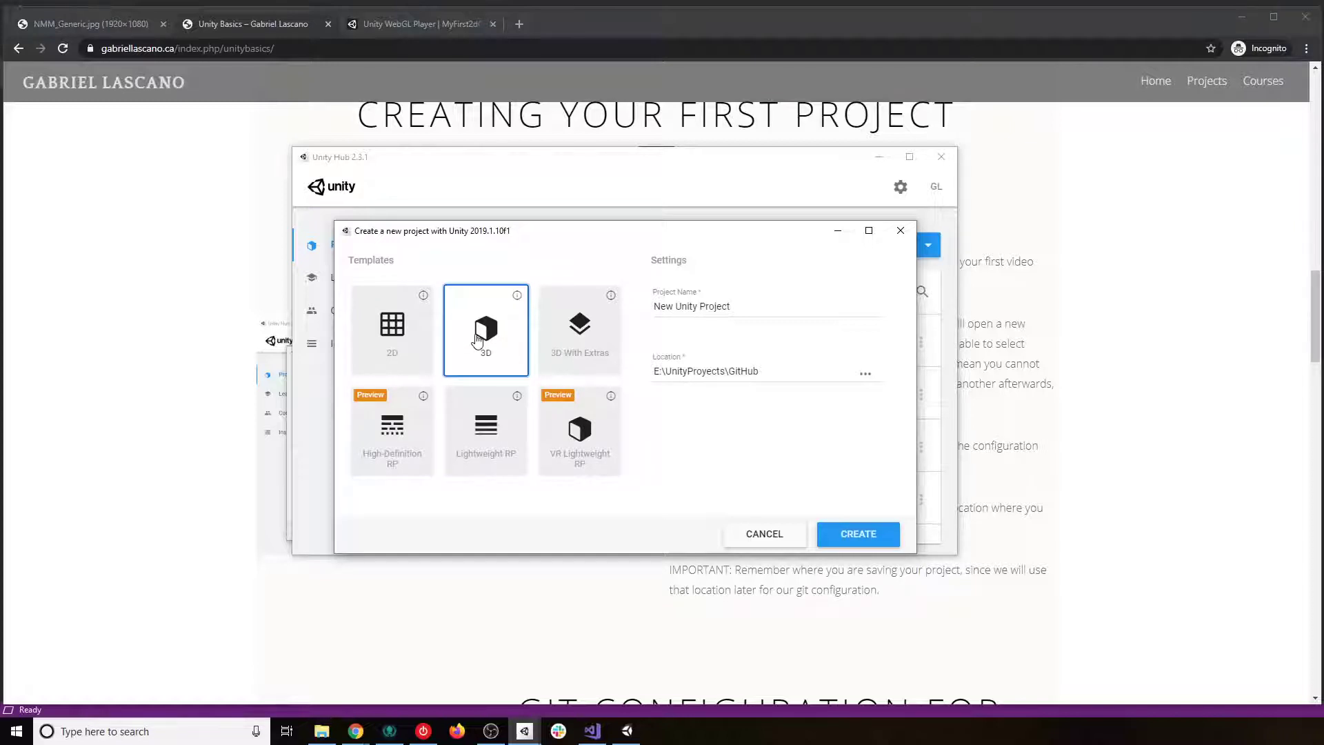
left_click(407, 333)
left_click(486, 344)
left_click(406, 330)
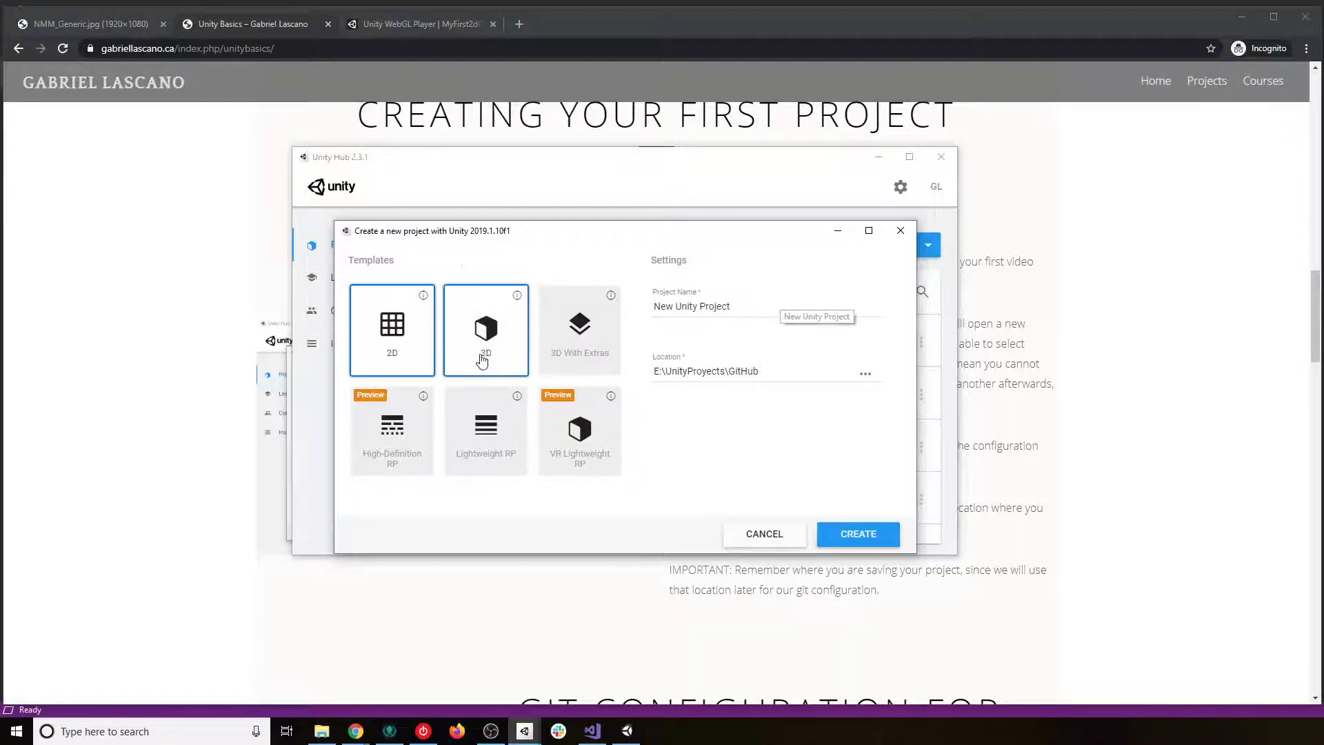
- Name the new project UnityBasics
left_click(760, 306)
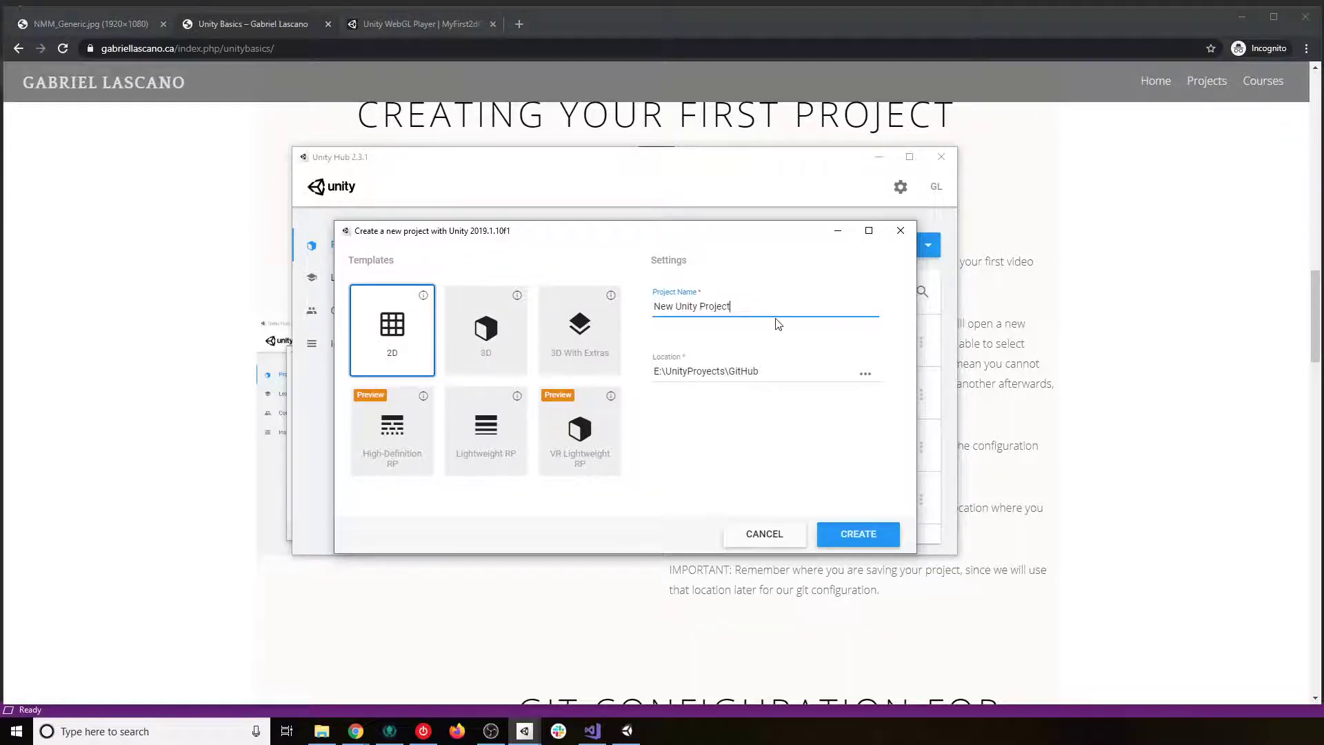
left_click_drag(737, 307, 655, 306)
type("UnityBasics")
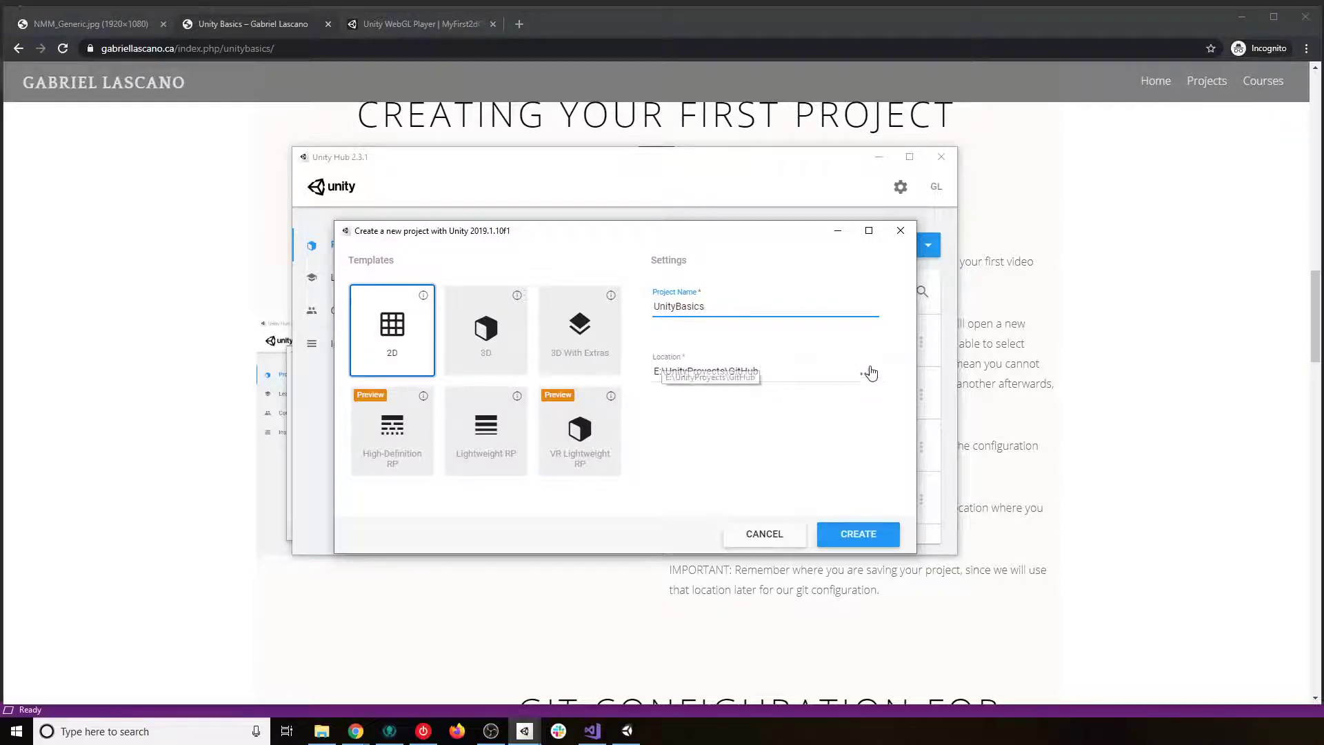
- Set the project location to E:\UnityProyects and create the project
left_click(868, 373)
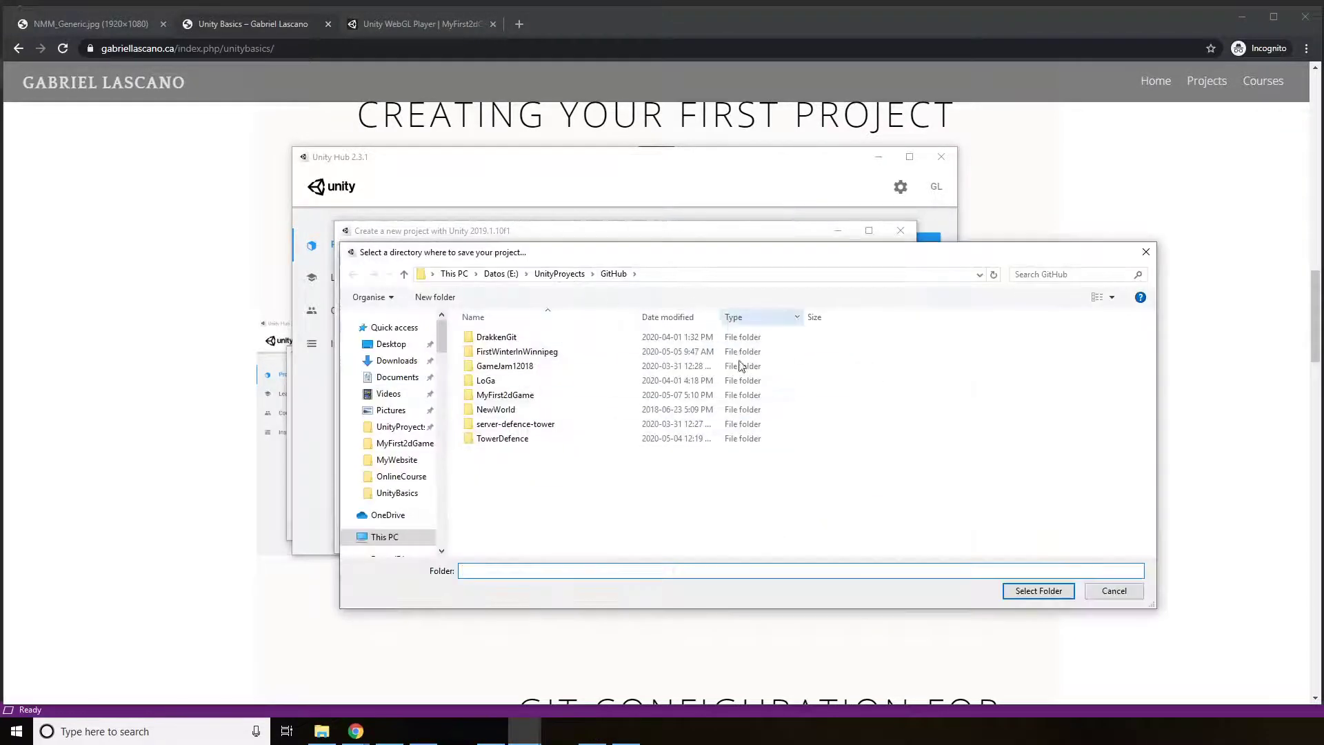
left_click(1146, 252)
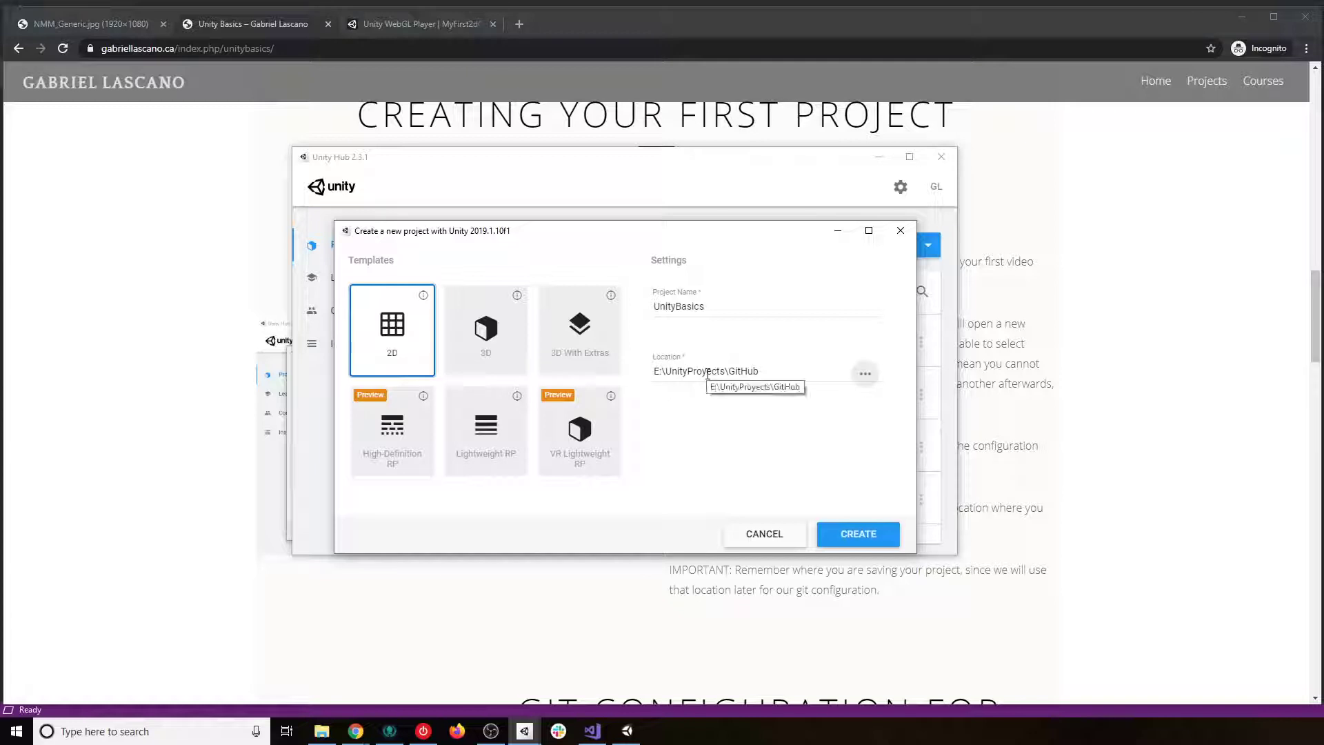
left_click(867, 375)
left_click(579, 275)
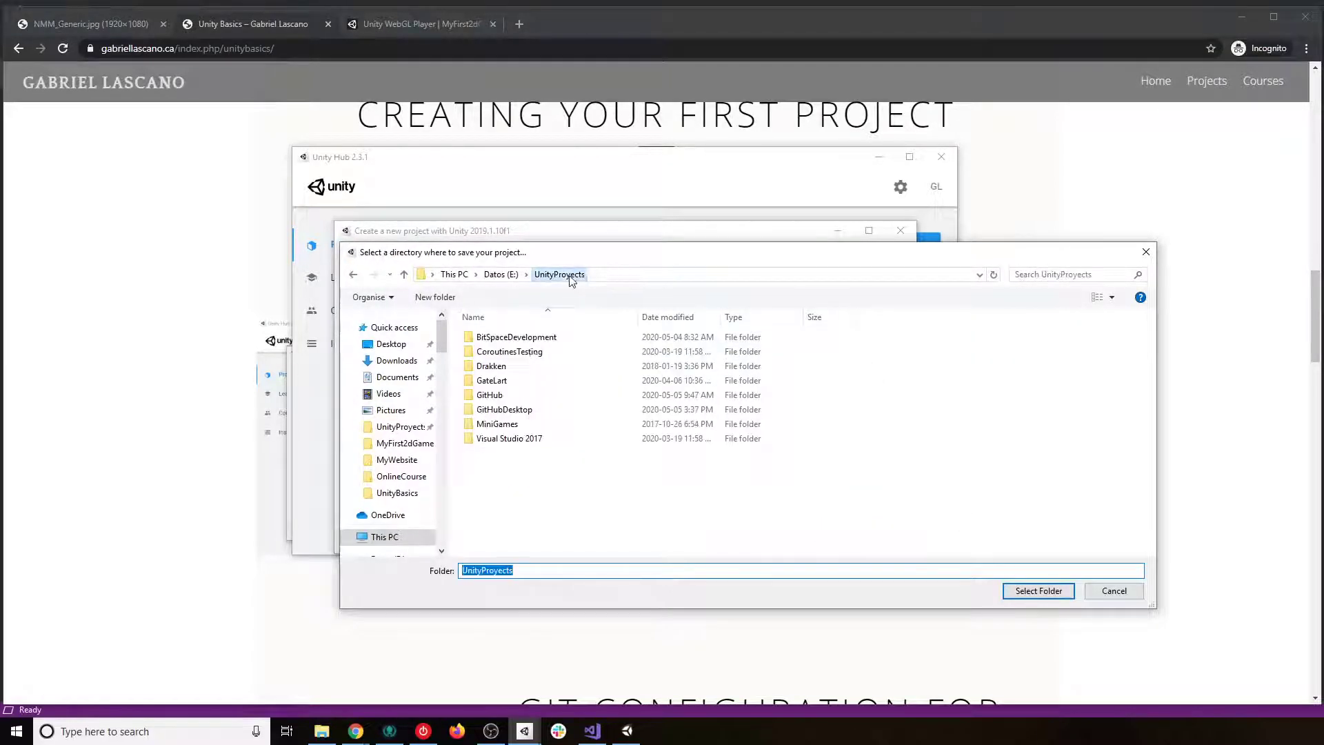
left_click(1047, 593)
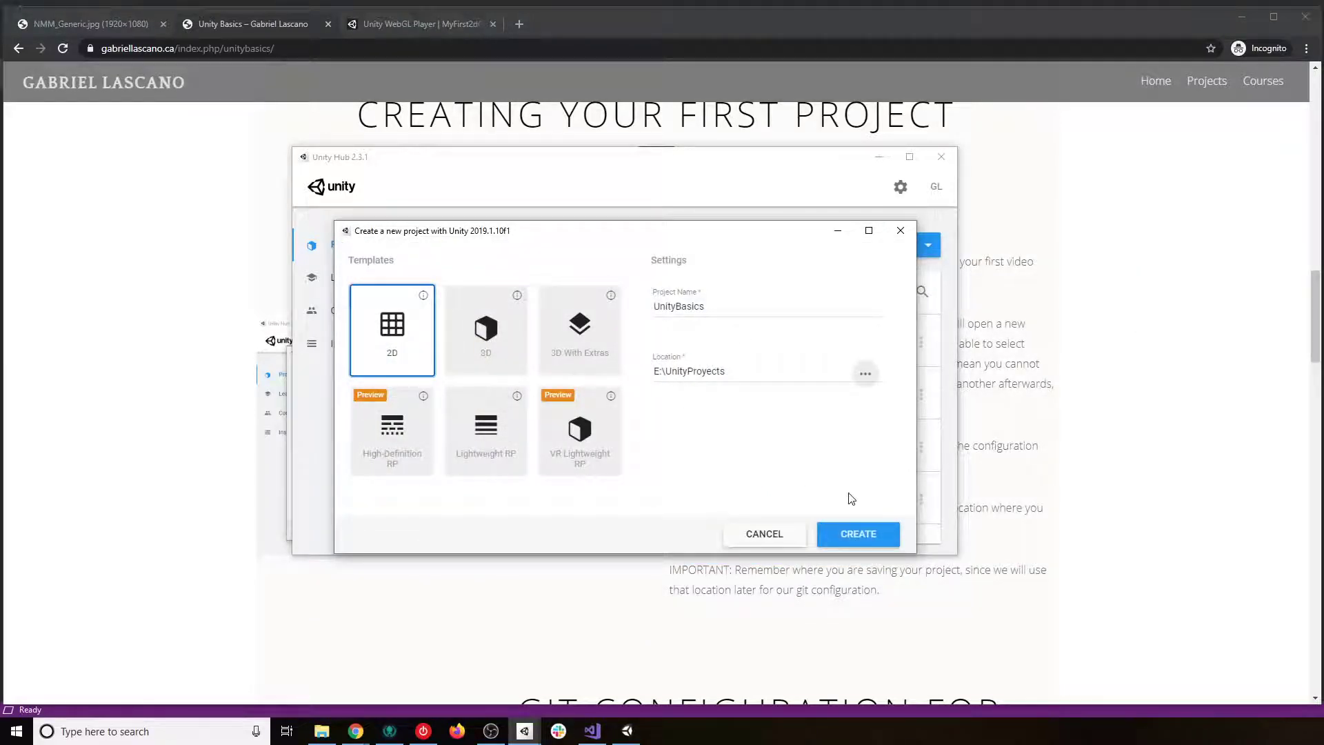
left_click(872, 535)
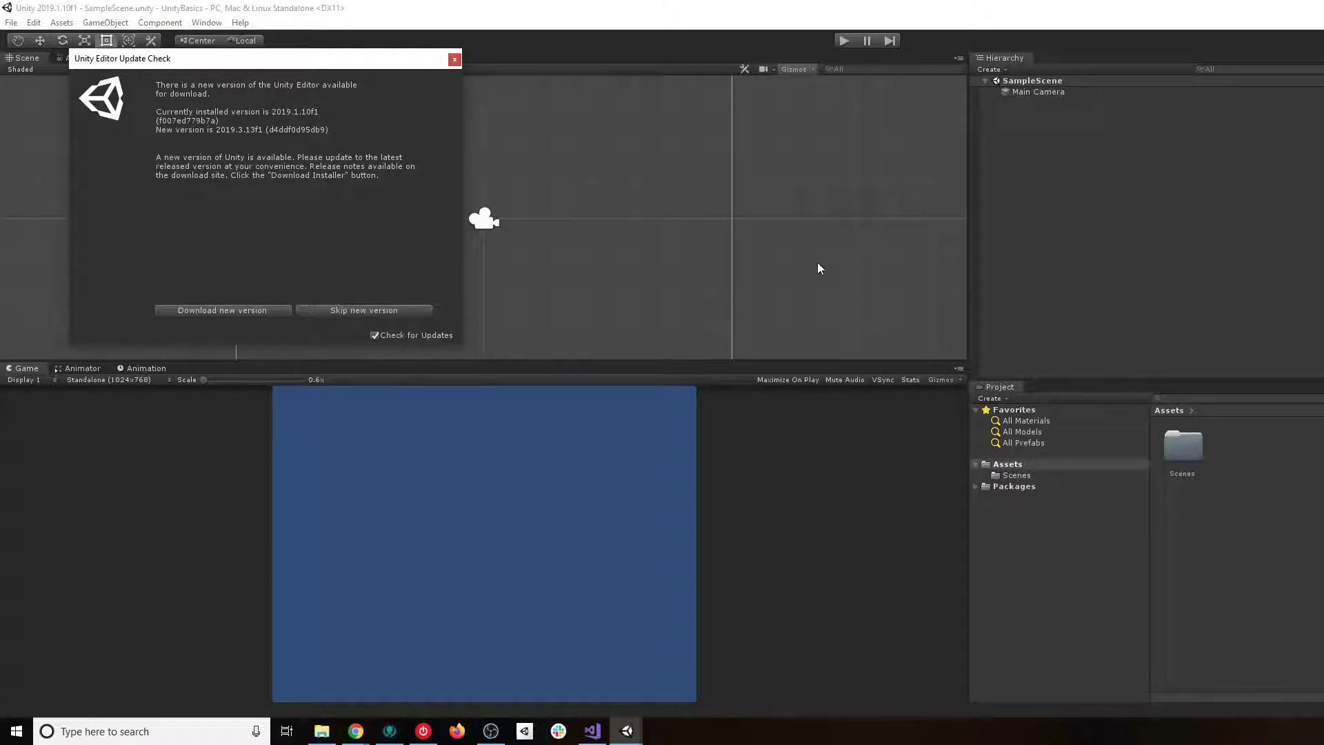
- Dismiss the editor update notice, and move and resize the editor window to fit the screen
left_click(454, 60)
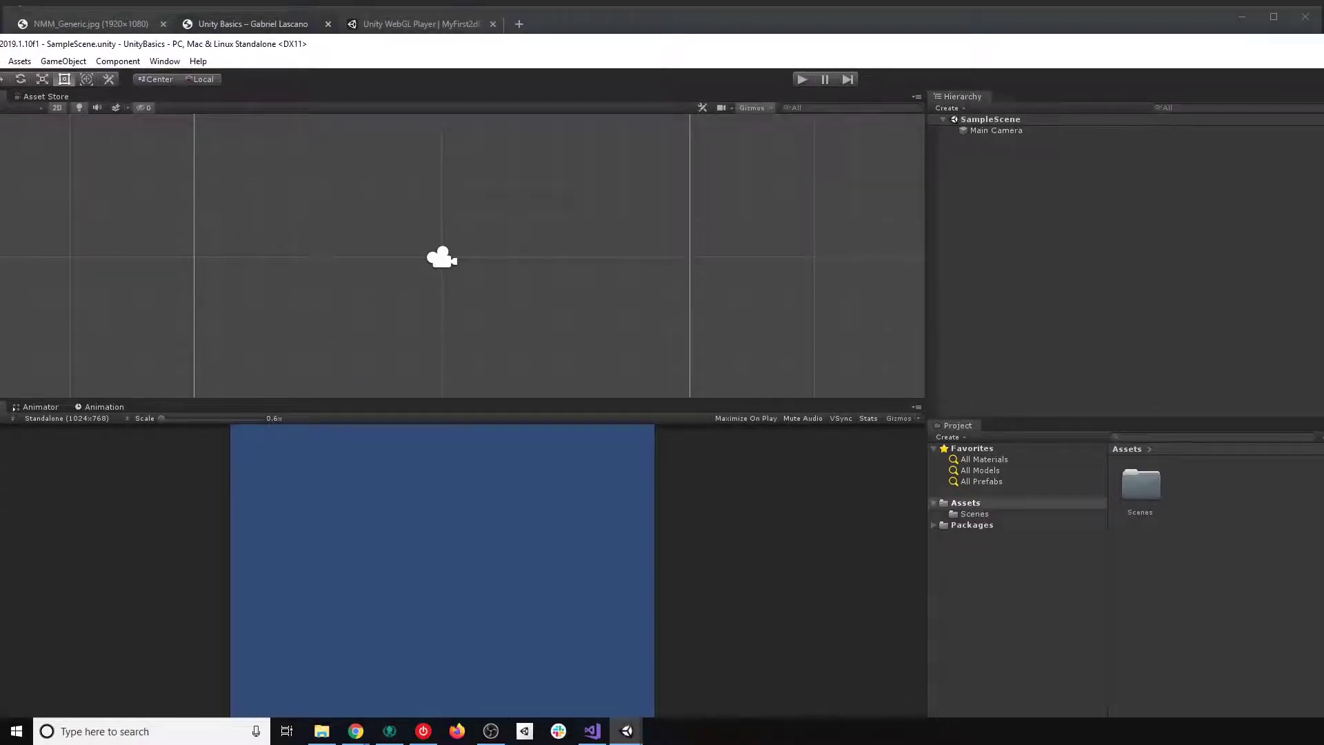
mouse_move(1323, 188)
left_mouse_down()
mouse_move(1289, 188)
mouse_move(1323, 189)
left_mouse_up()
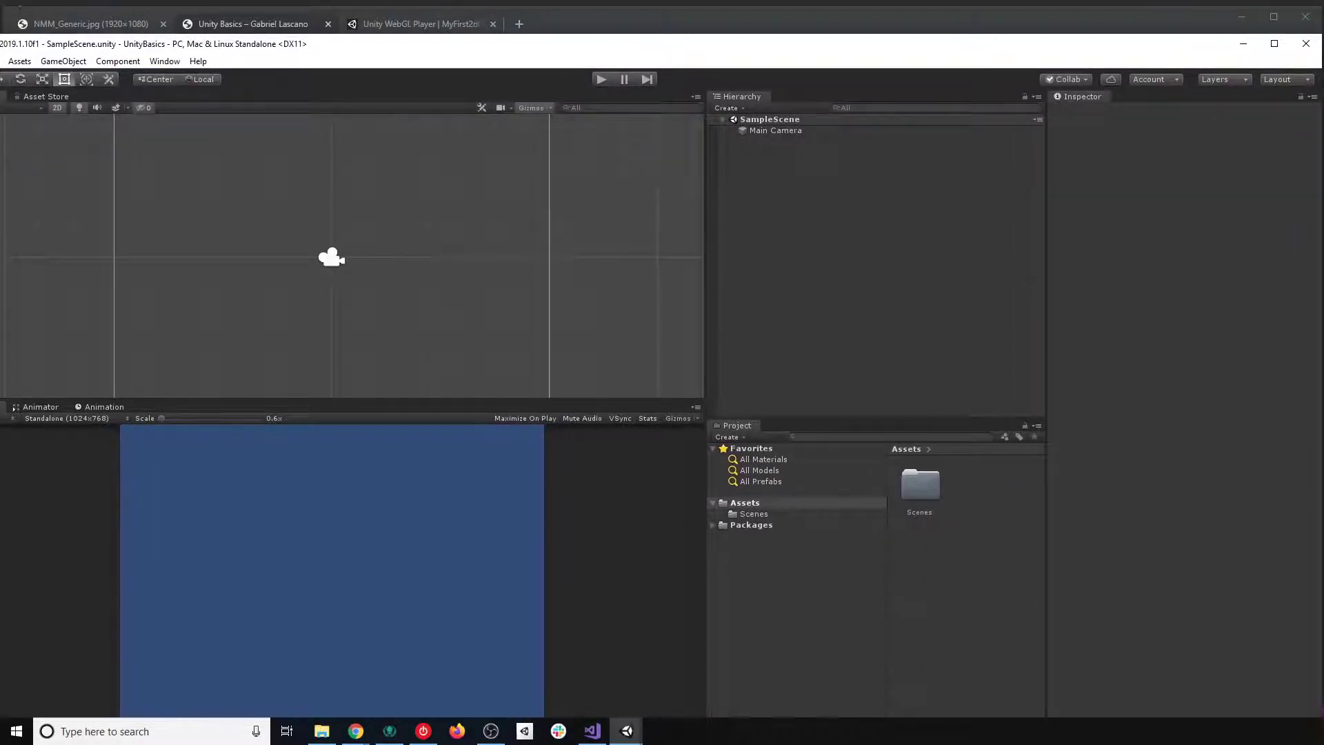
left_click_drag(738, 55, 785, 24)
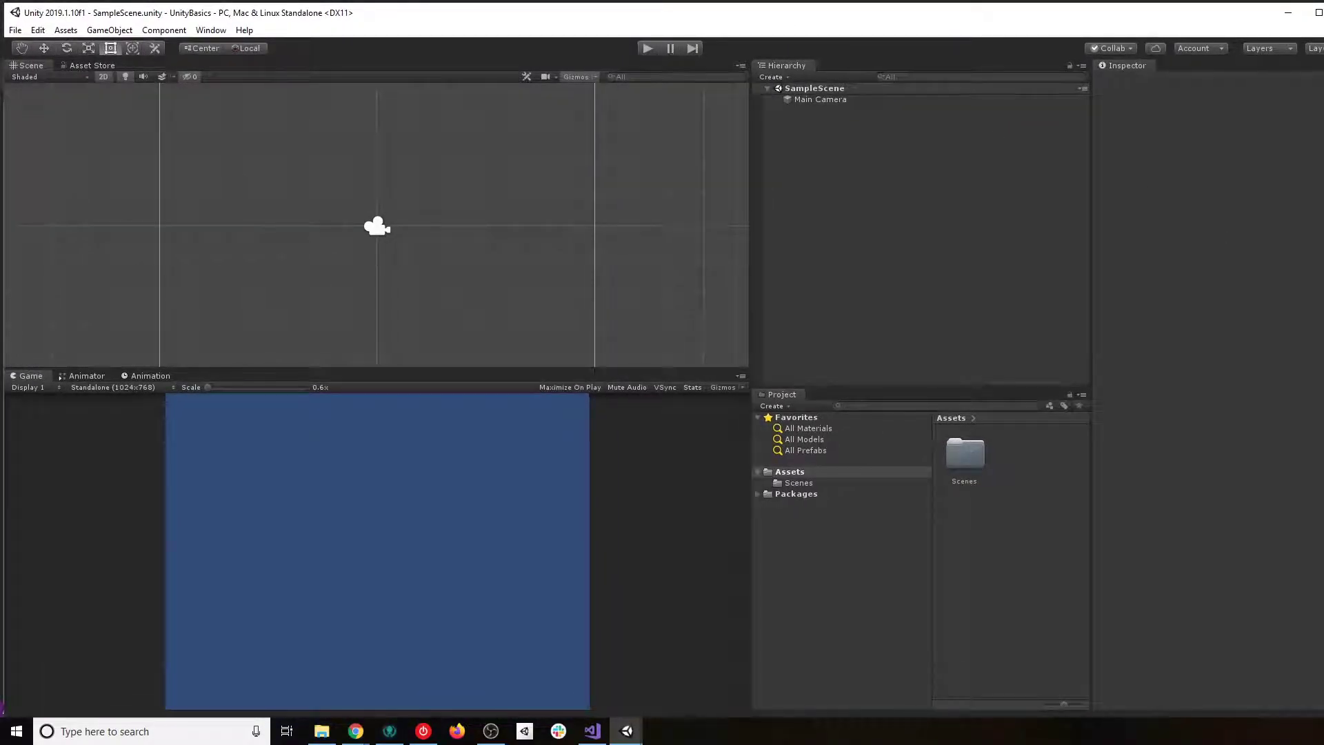
left_click_drag(1323, 269, 1323, 270)
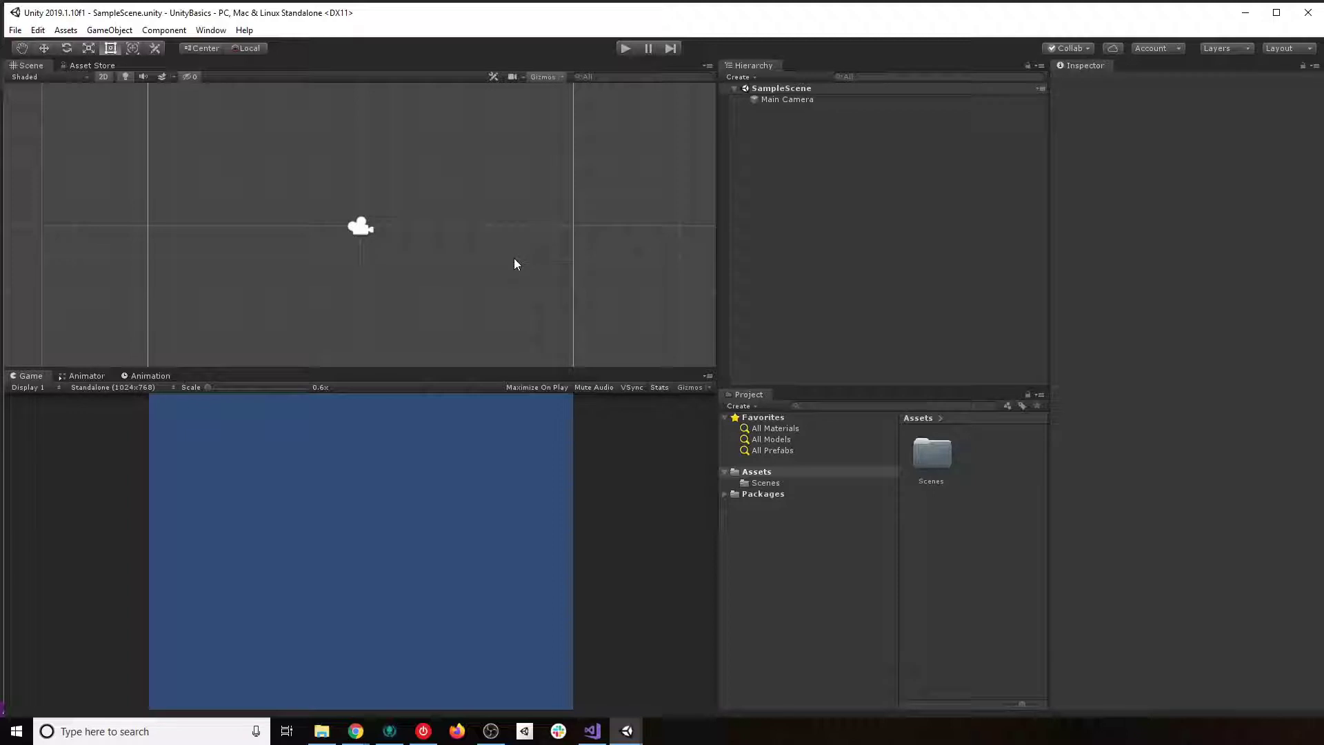
- Try out moving the Hierarchy and Scene panels, and restore the layout with Hierarchy docked above Project
left_click_drag(759, 66, 428, 552)
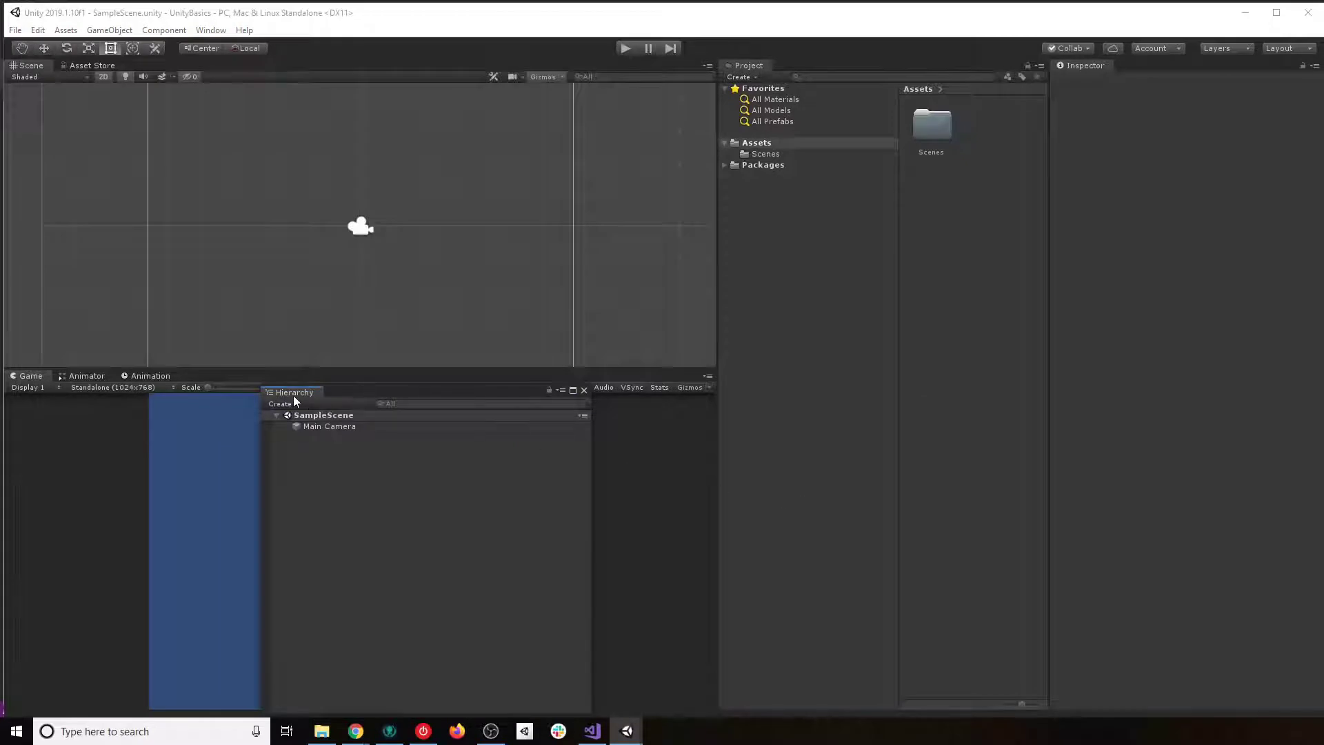
left_click_drag(295, 394, 455, 138)
left_click_drag(40, 65, 379, 331)
left_click_drag(50, 224, 540, 413)
left_click_drag(767, 83, 764, 141)
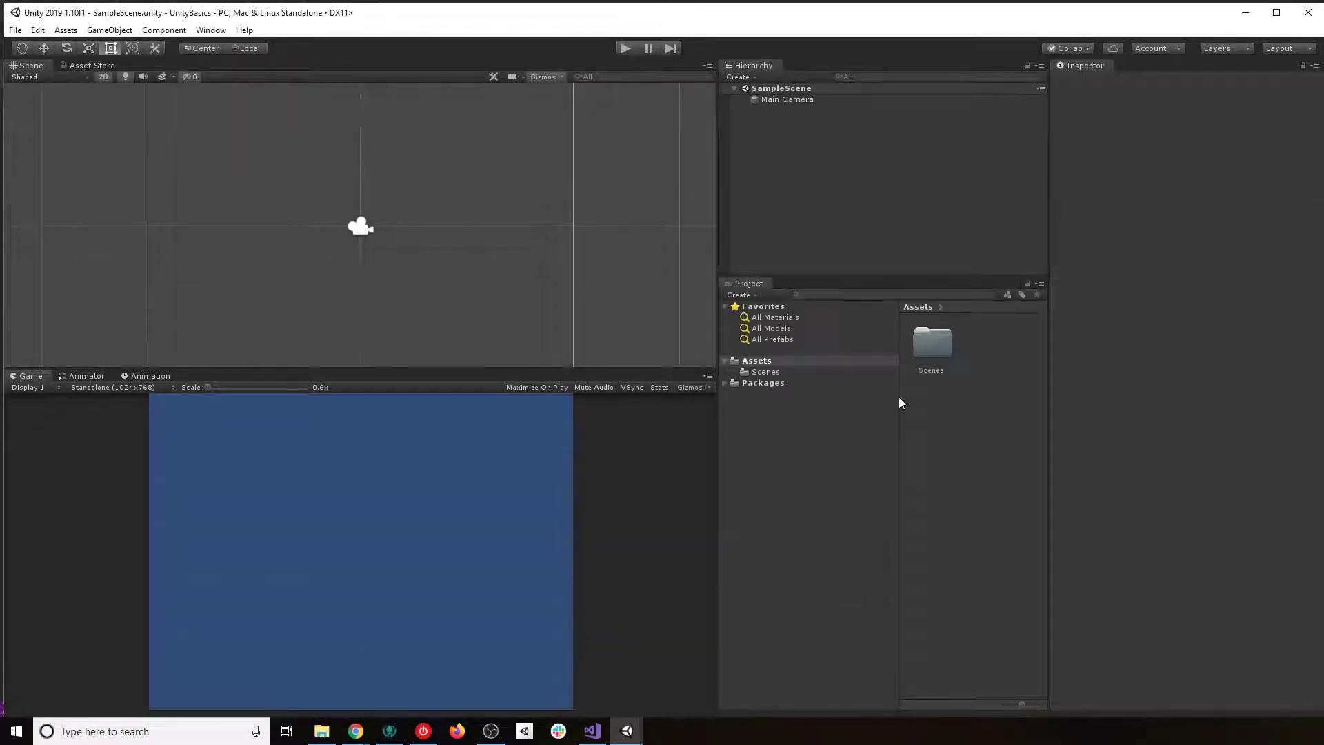
left_click_drag(911, 276, 927, 418)
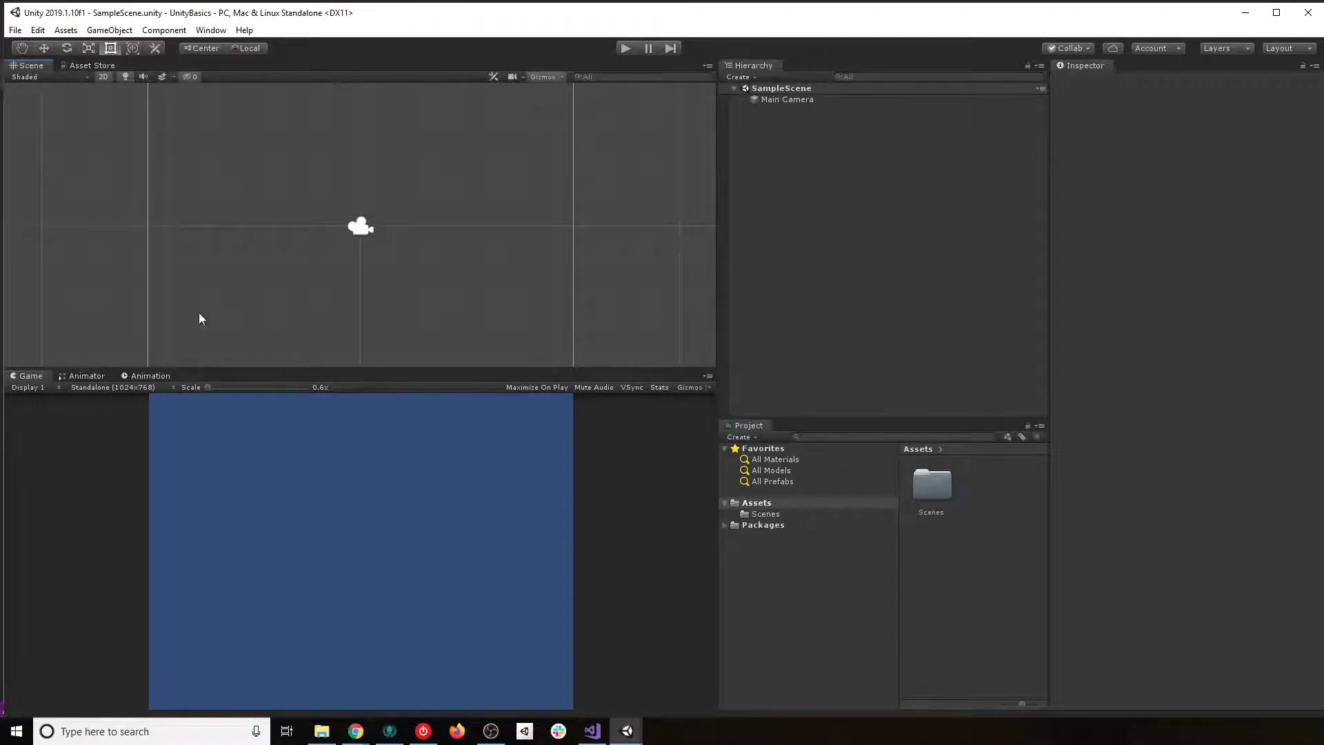
- Add a second Game view docked beside the existing one, widen it, and close it again
right_click(173, 376)
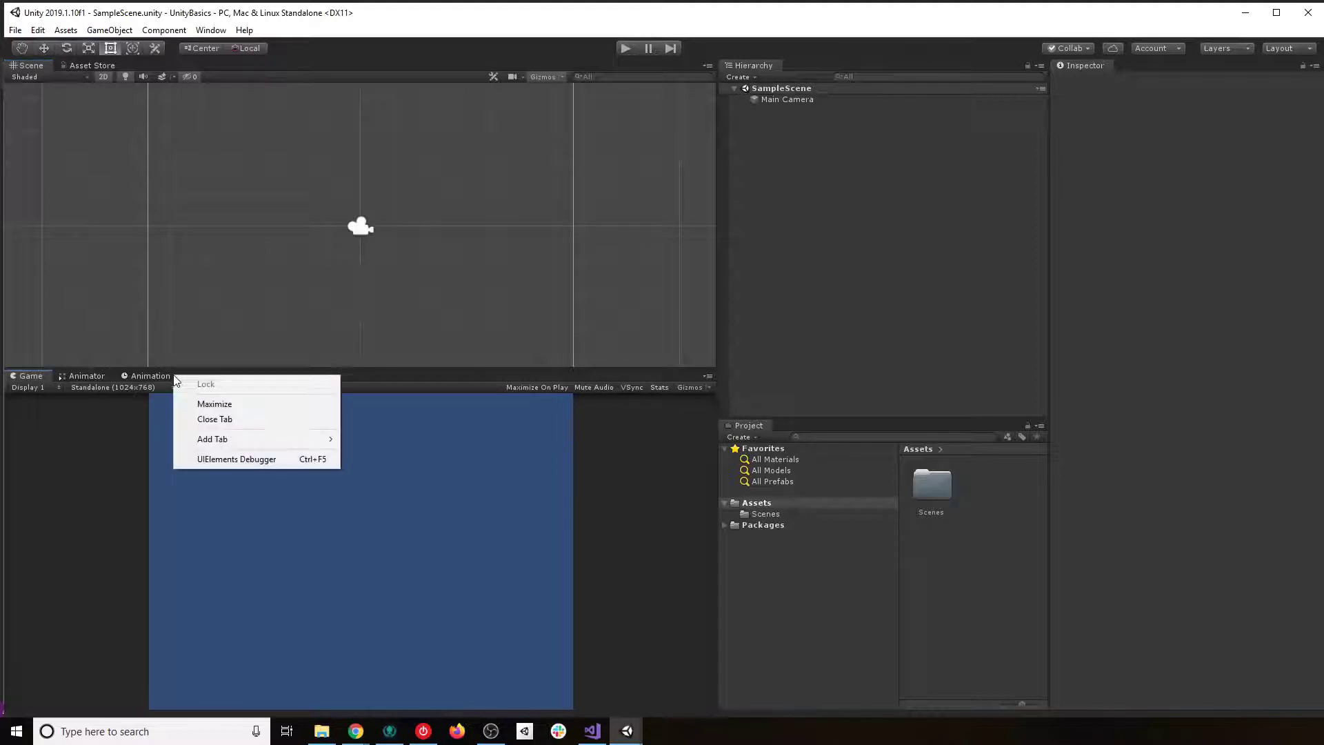
mouse_move(283, 445)
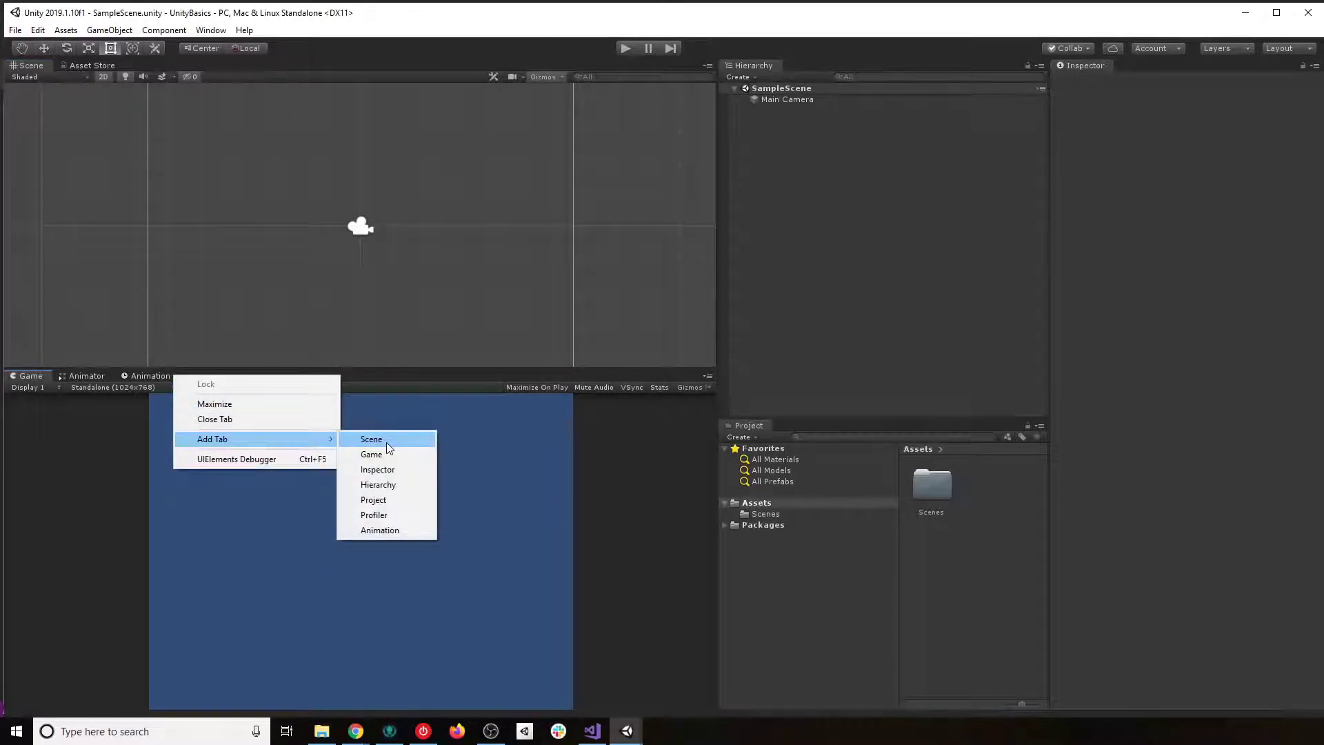
left_click(372, 454)
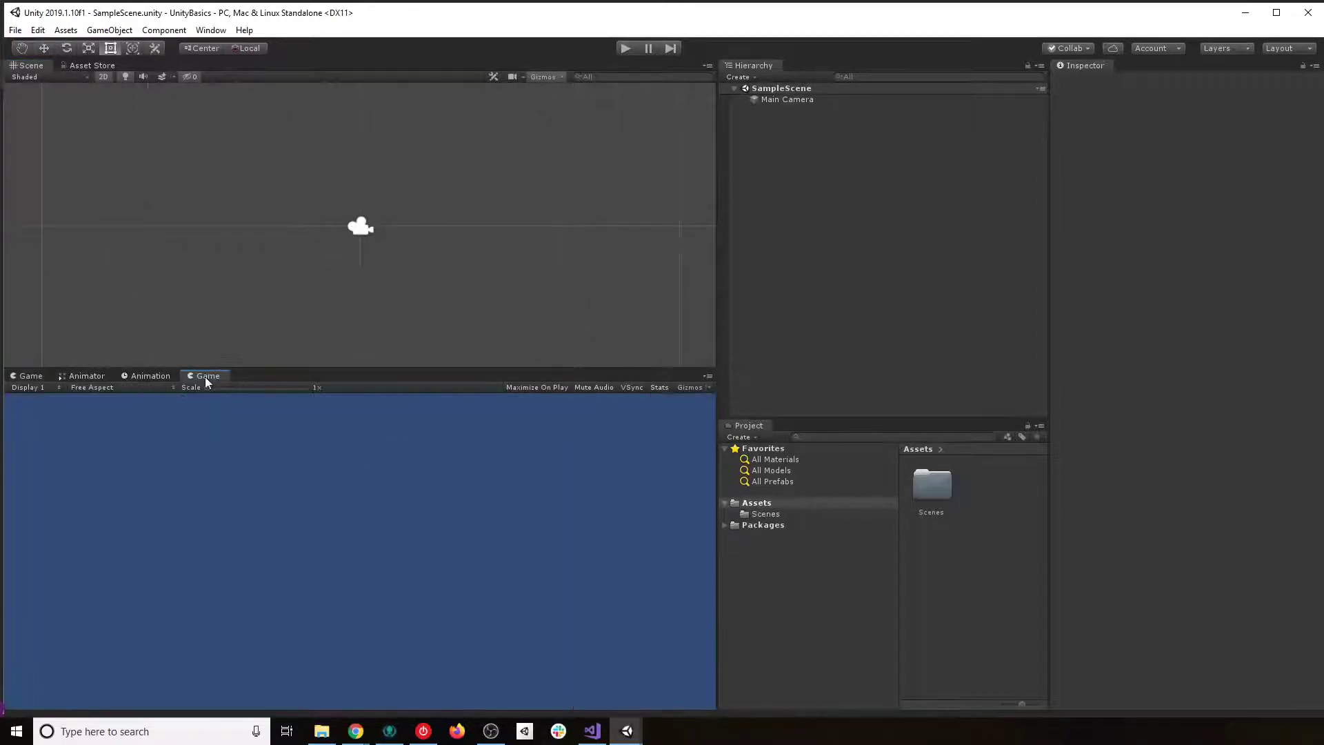
left_click_drag(205, 376, 601, 586)
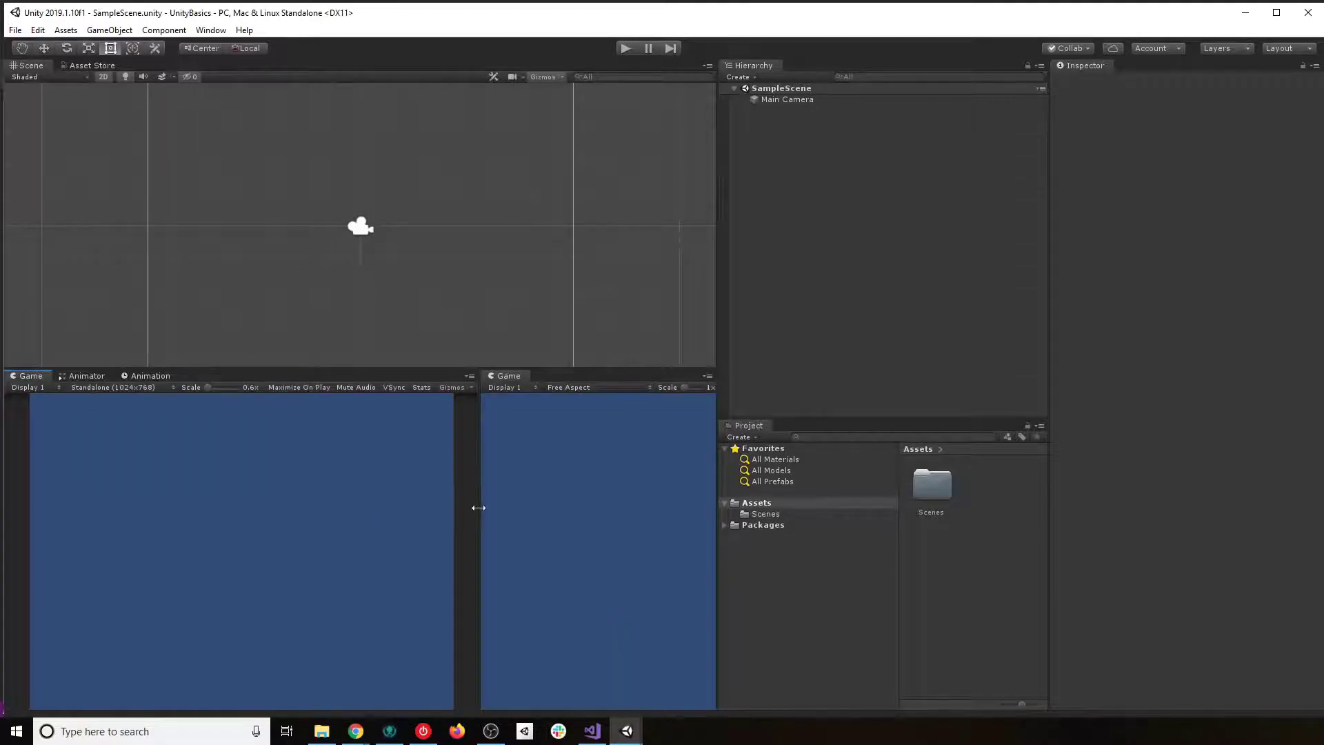
left_click_drag(481, 509, 406, 547)
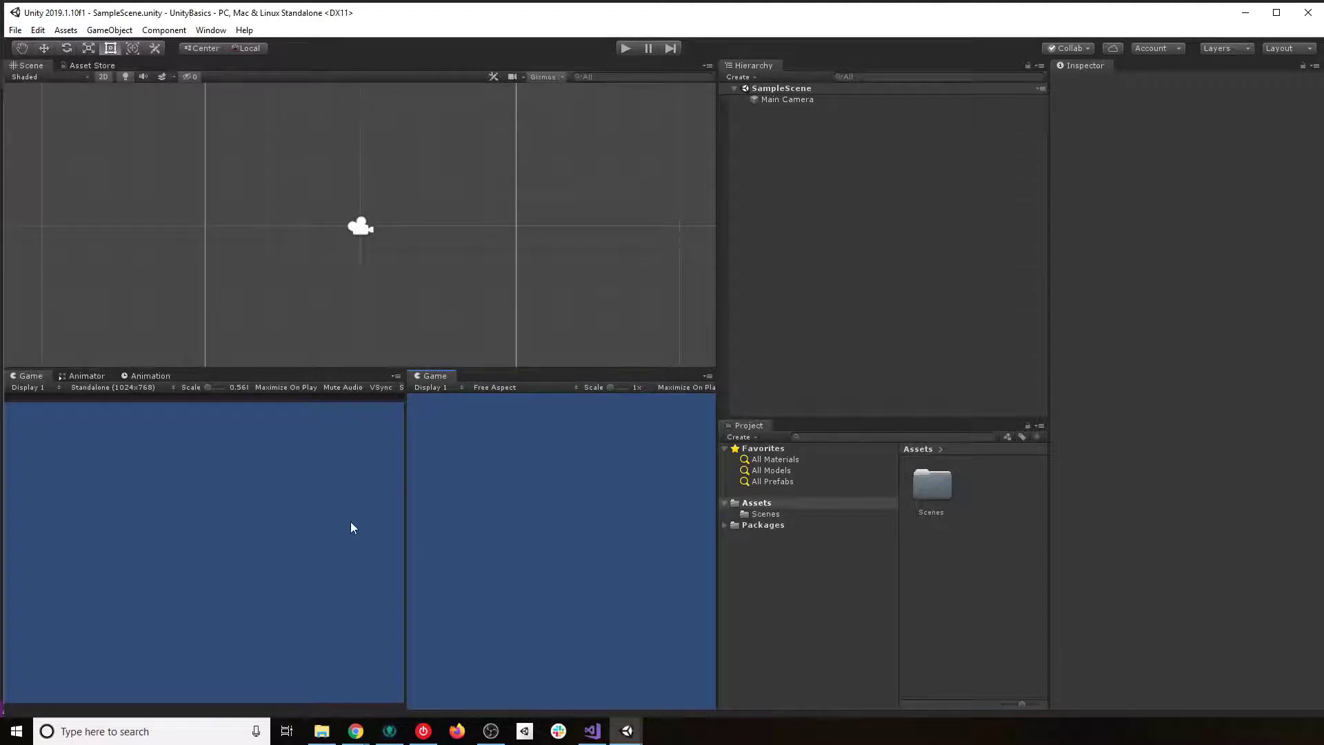
right_click(430, 377)
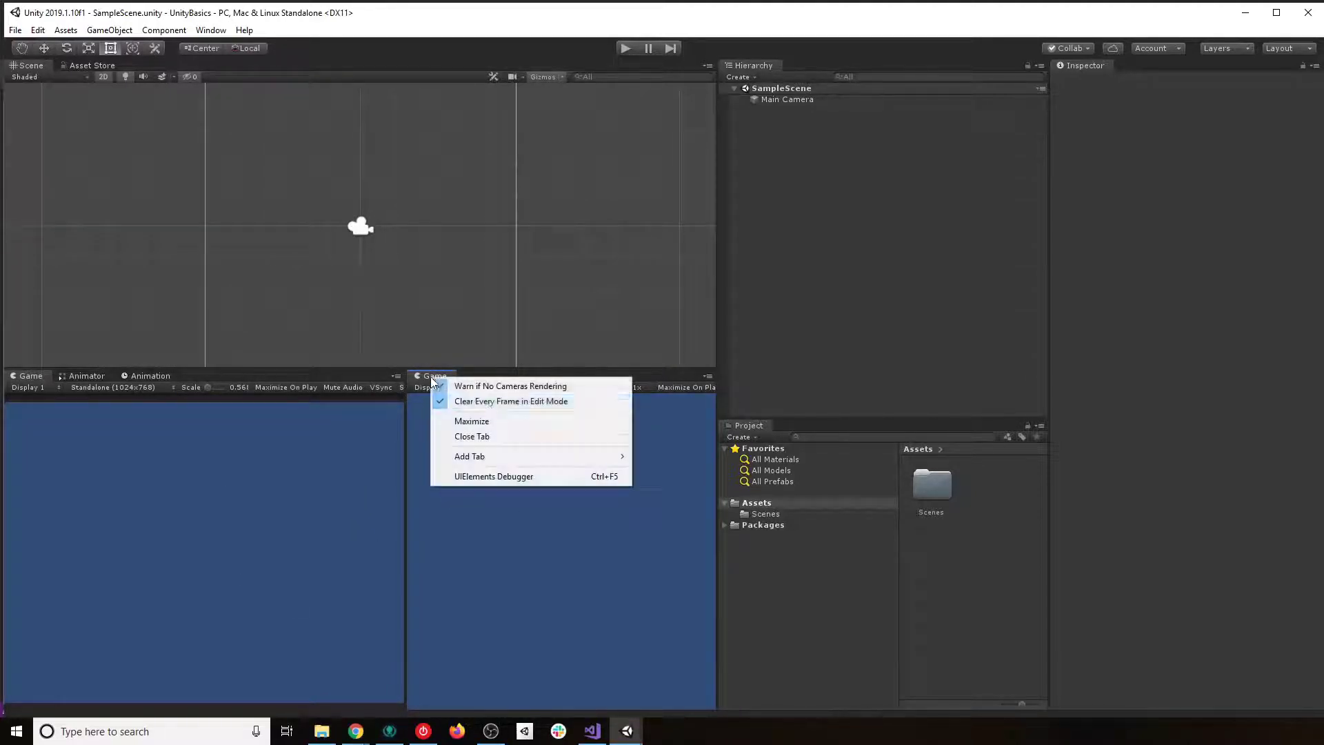
left_click(501, 437)
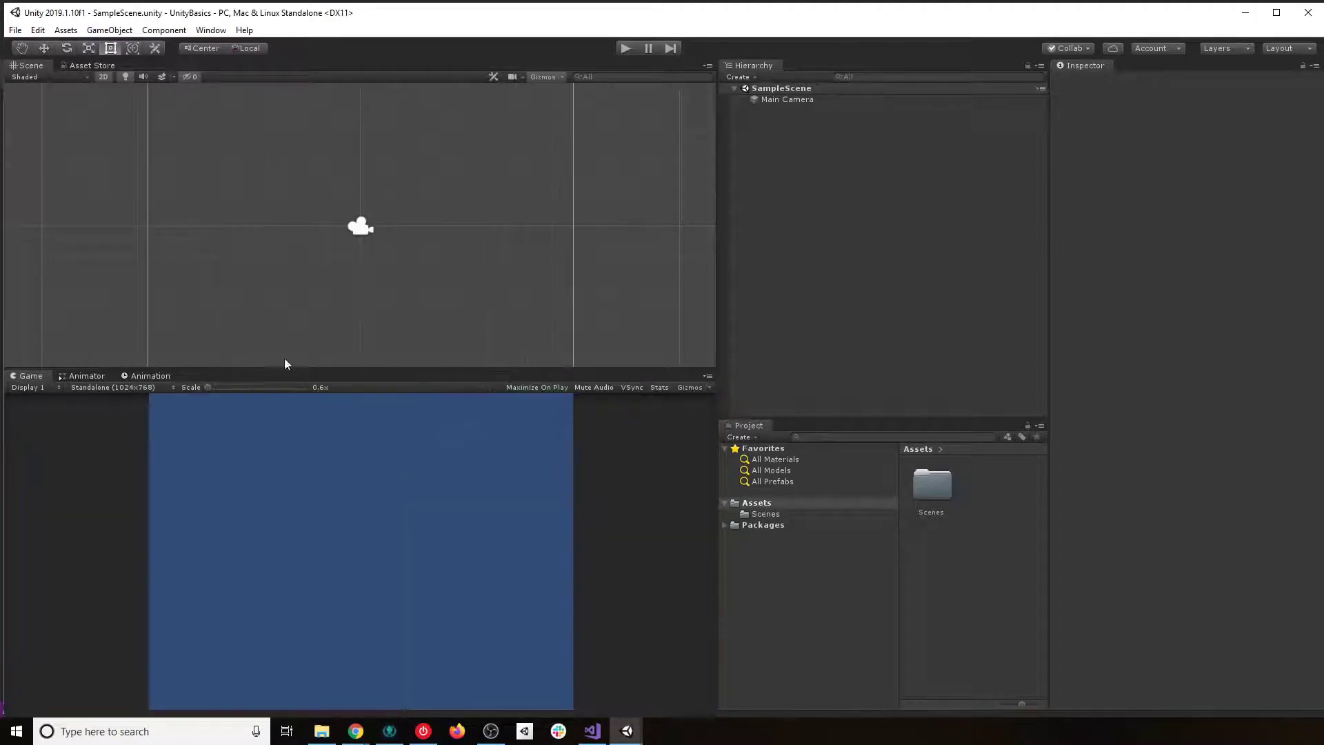
- Add a second Scene view docked beside the existing one, pan its view, and close it again
right_click(104, 64)
mouse_move(170, 130)
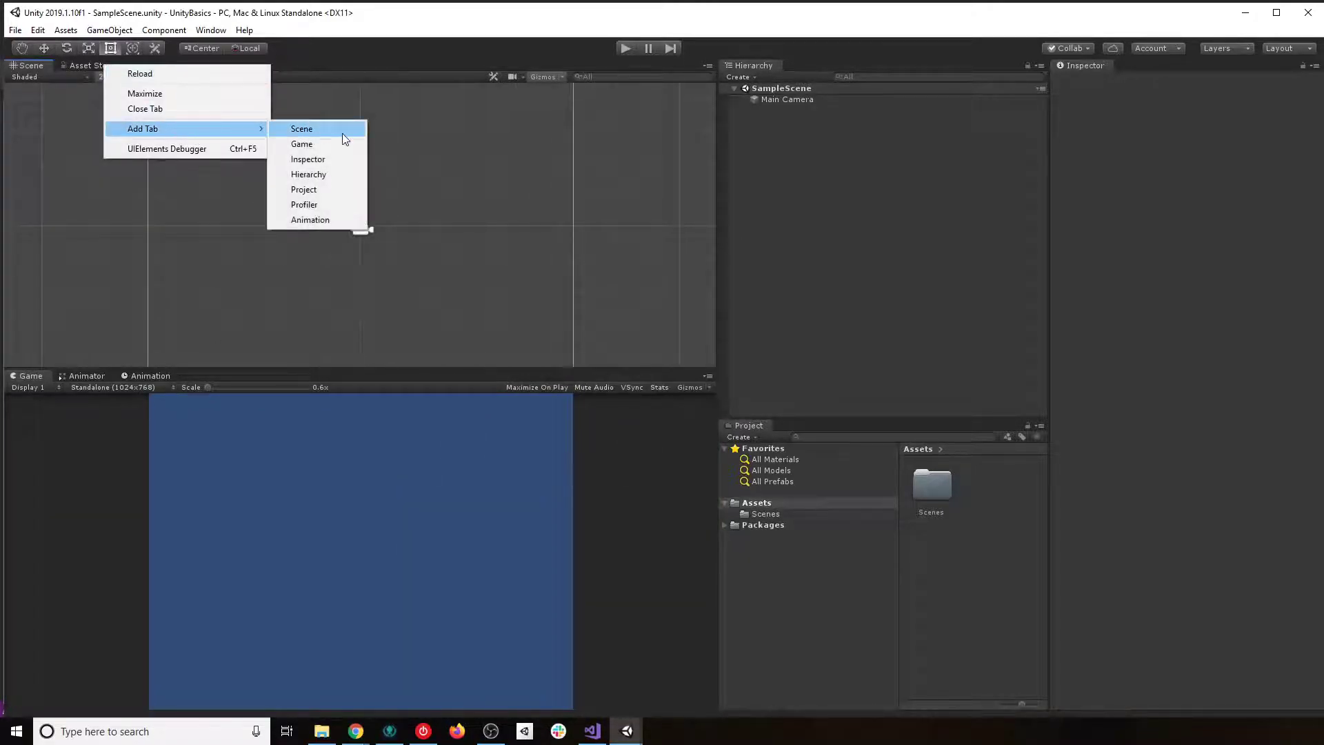
left_click(304, 128)
left_click_drag(150, 69, 371, 215)
middle_click_drag(561, 234, 640, 268)
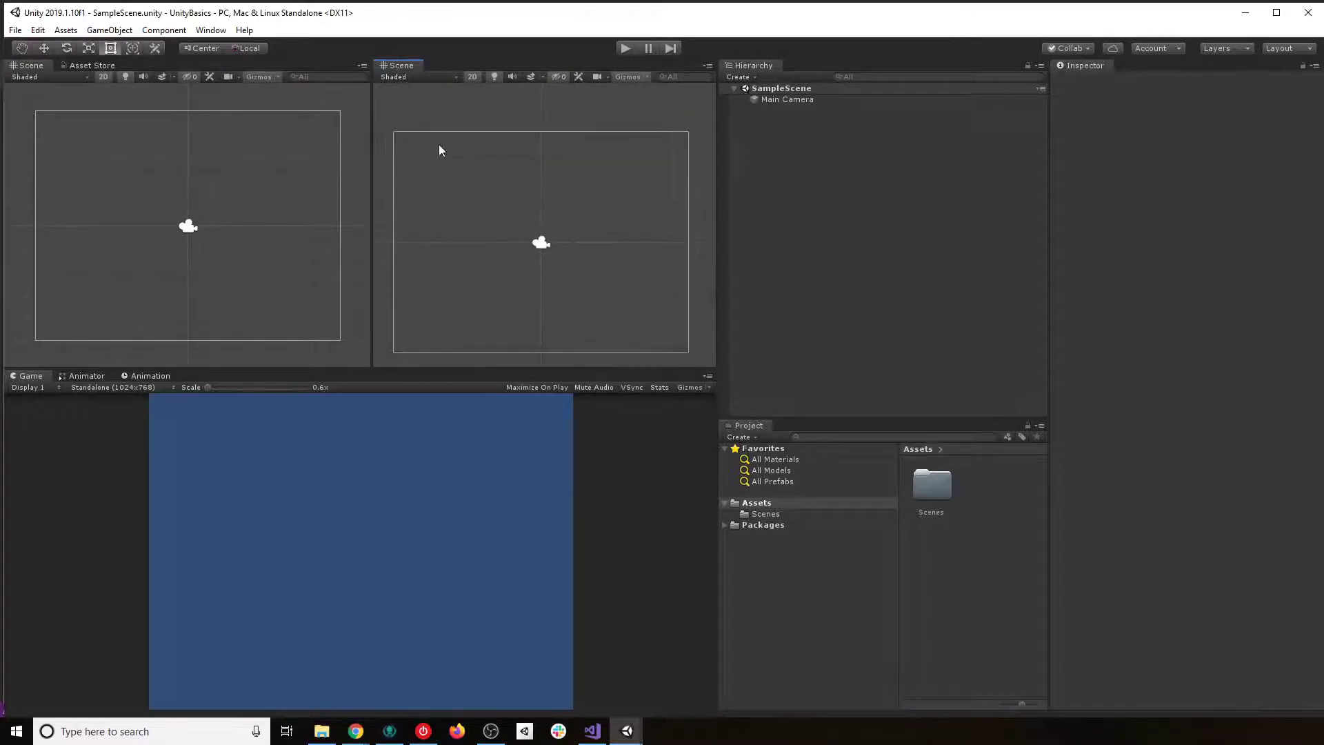
right_click(415, 66)
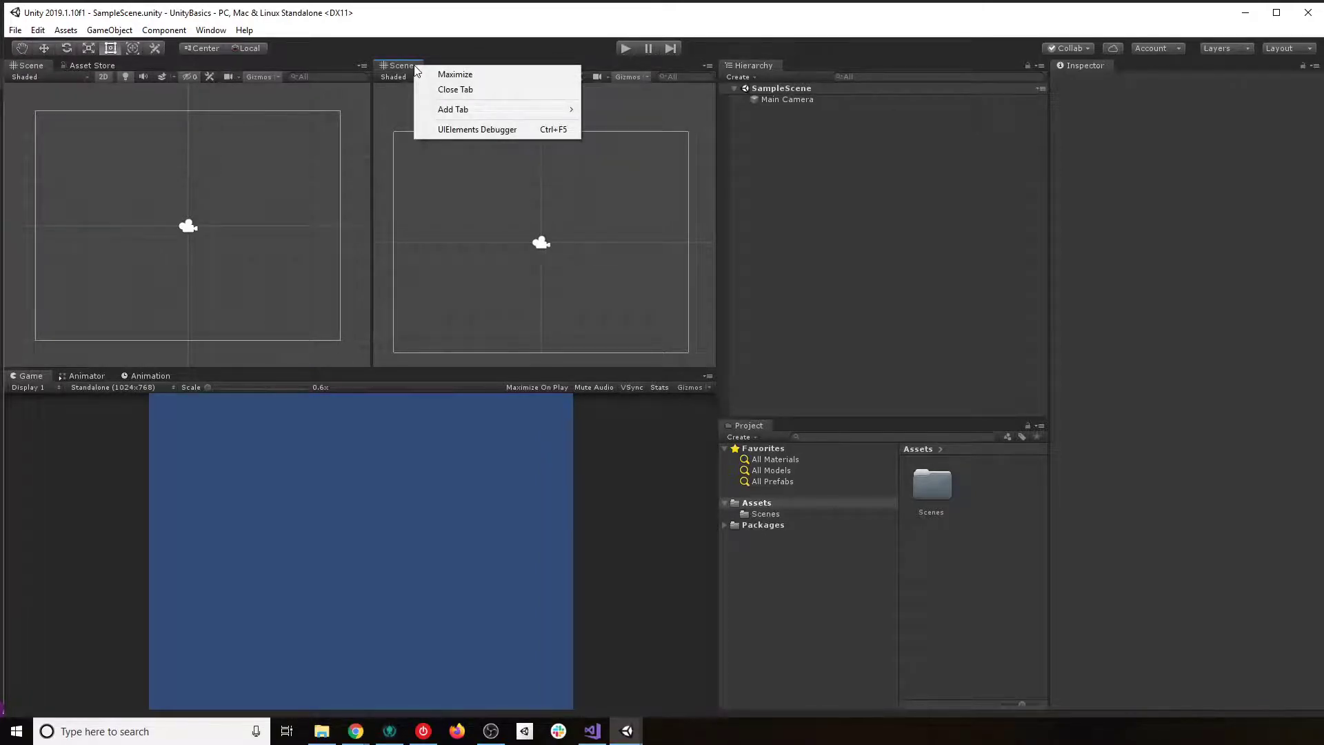
left_click(495, 88)
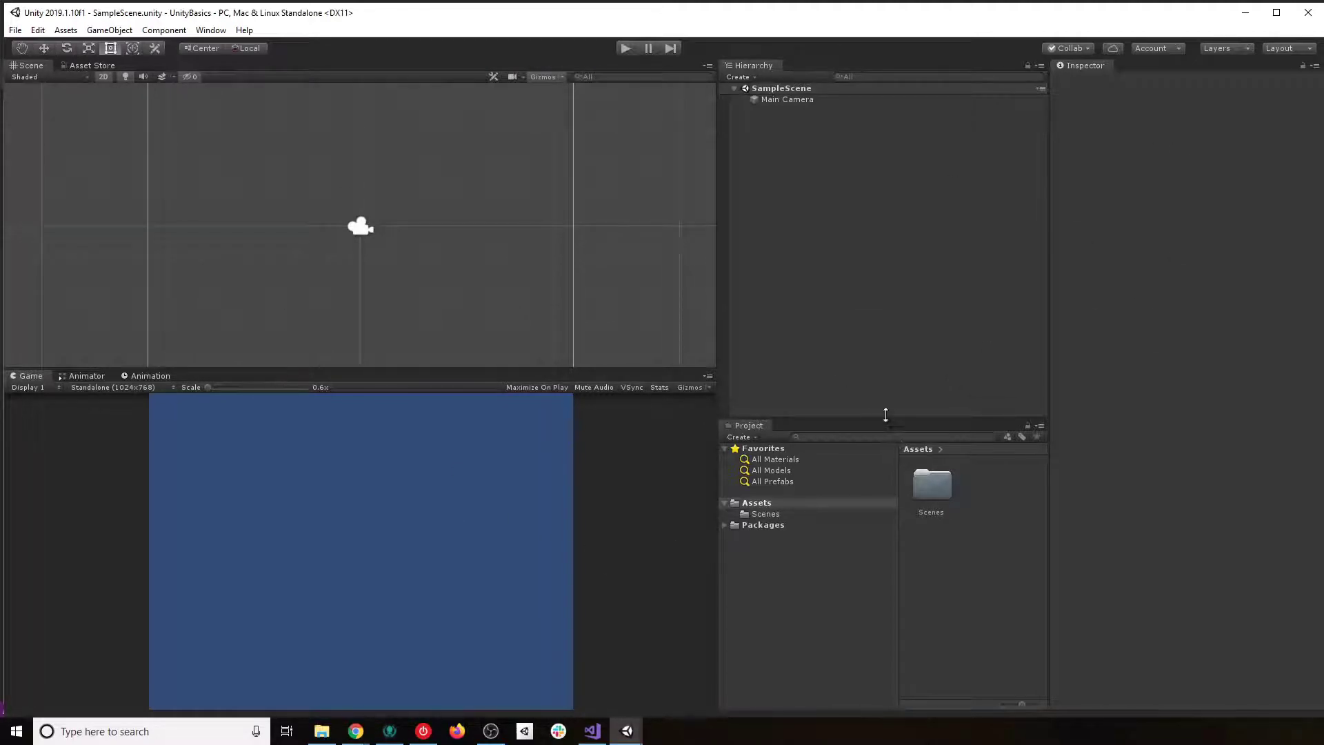
- Enlarge the Project panel upward, and redock the Inspector beside the Hierarchy with Project spanning the width beneath both
left_click_drag(885, 414, 901, 371)
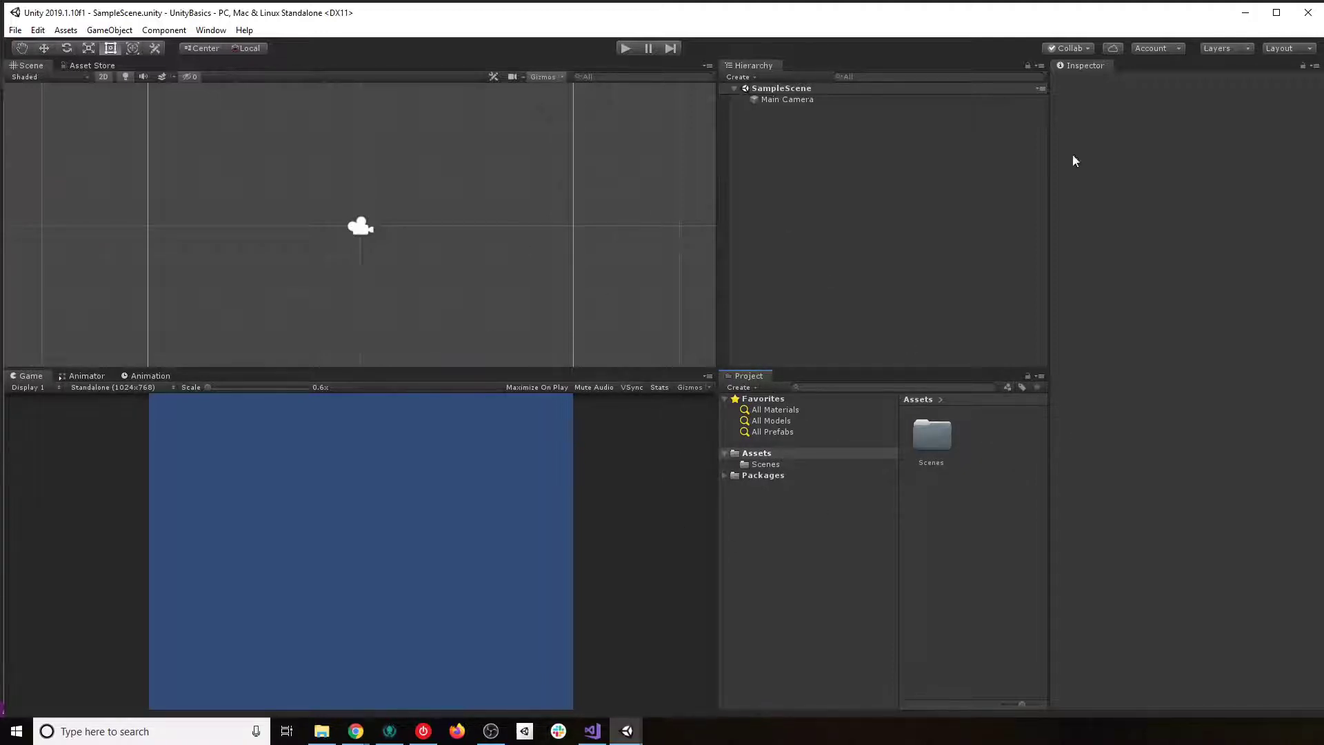
left_click_drag(1078, 68, 1123, 209)
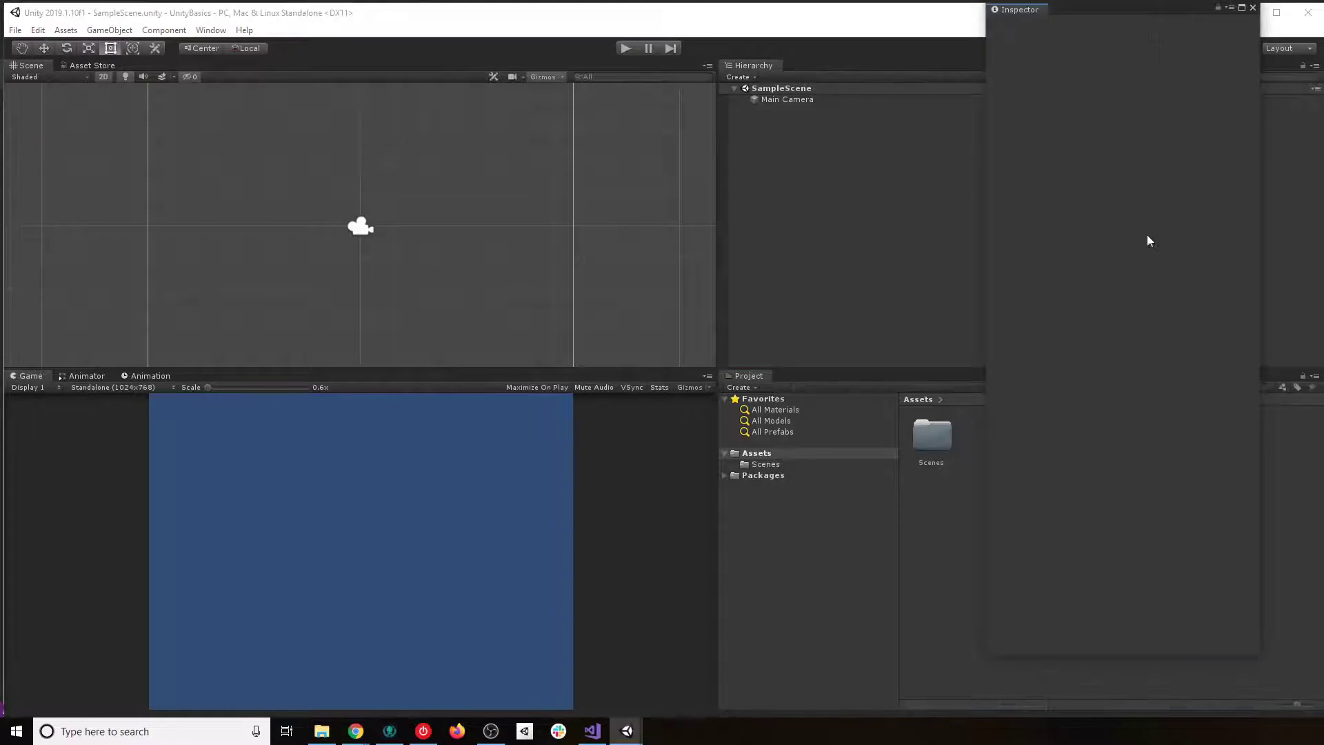
left_click_drag(1024, 11, 1234, 389)
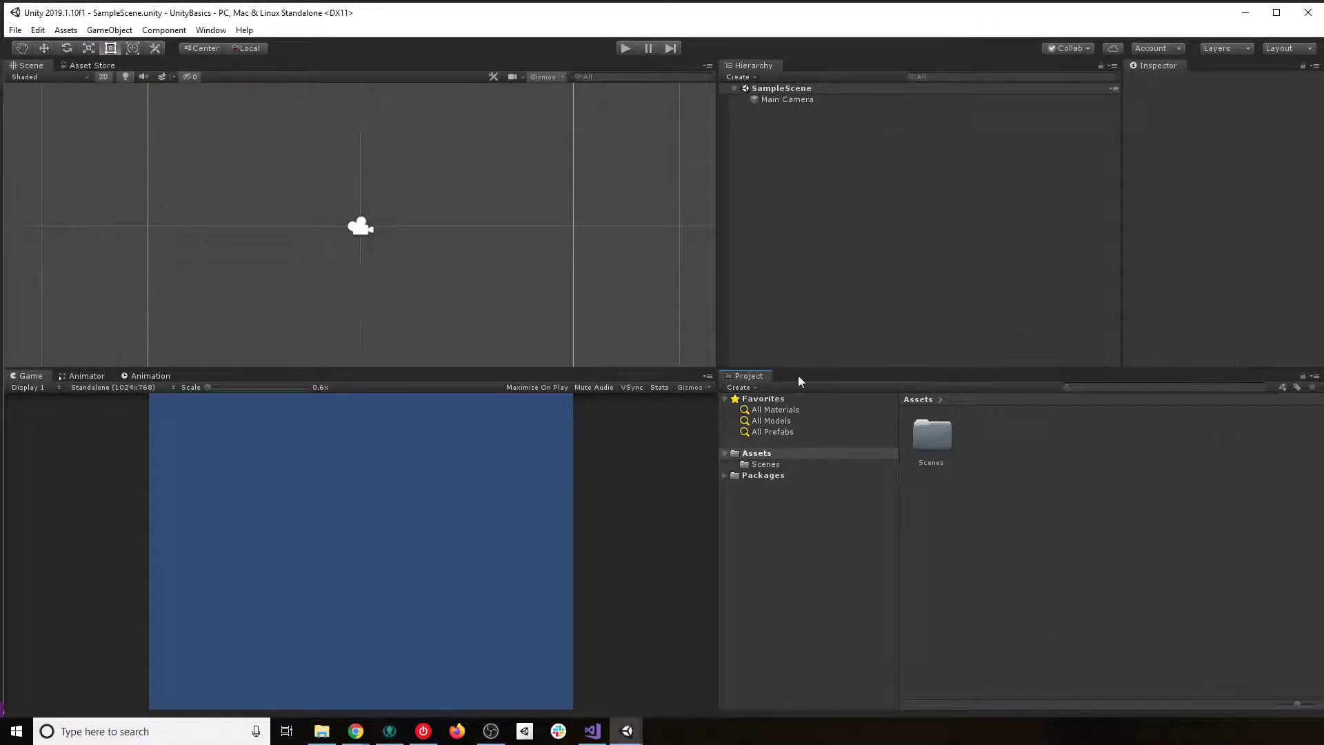
- Redock the Project panel below only the Hierarchy, and resize it to about half the height with a wider Inspector
left_click_drag(800, 380, 1084, 390)
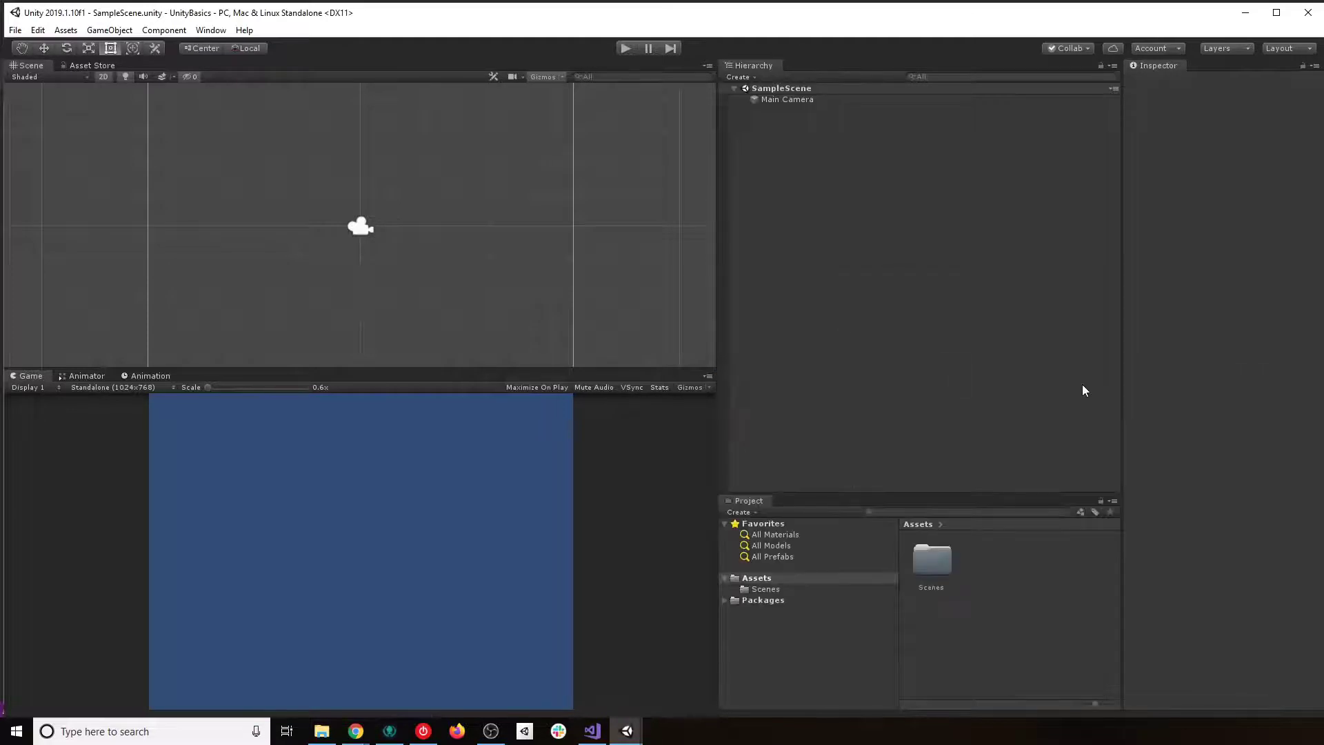
left_click_drag(886, 491, 900, 373)
left_click_drag(1125, 336, 1087, 324)
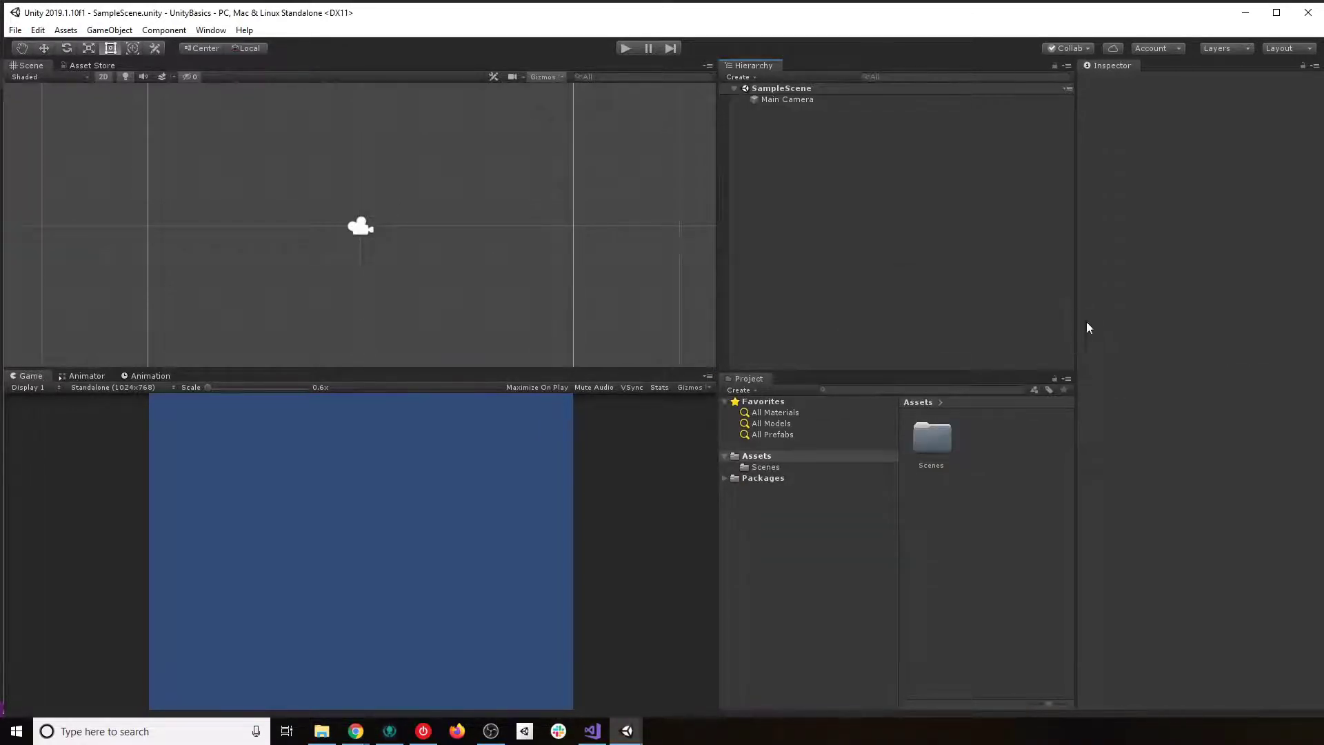
- Try out the 2 by 3 and 4 Split editor layouts
left_click(1305, 52)
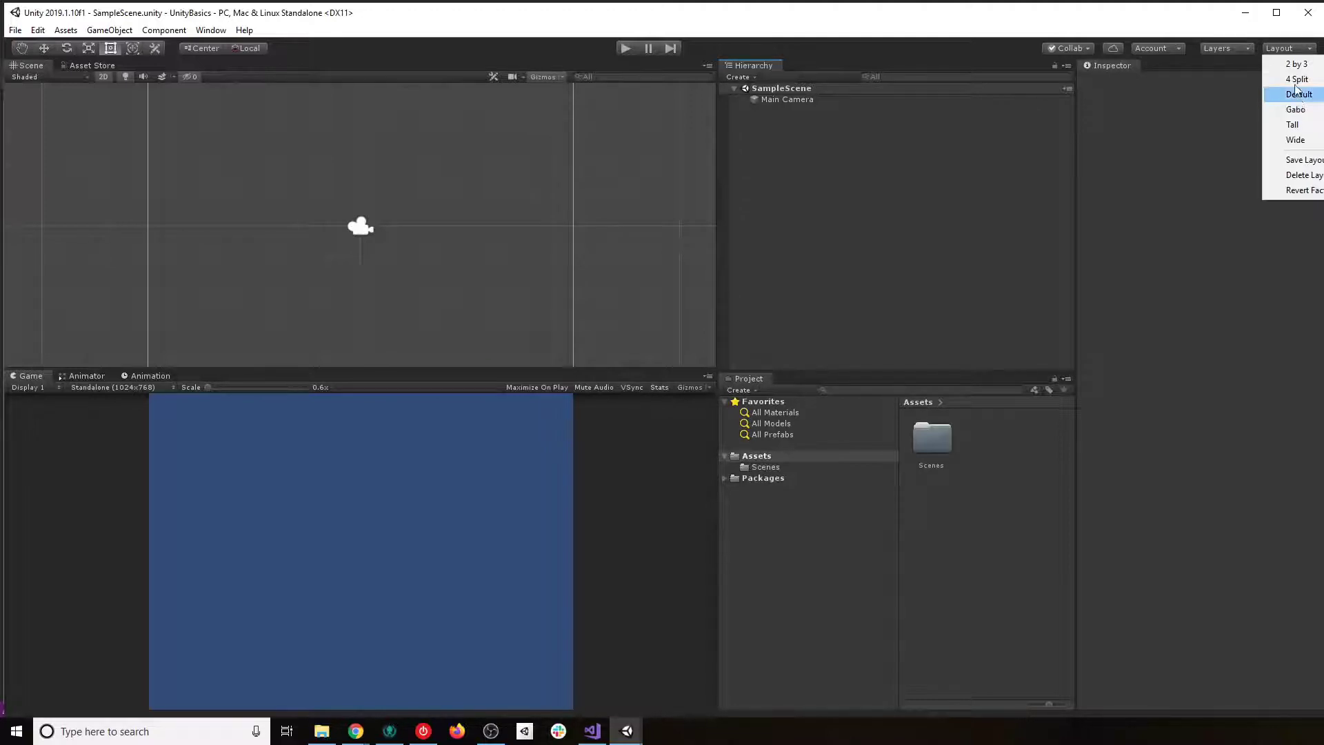
left_click(1295, 50)
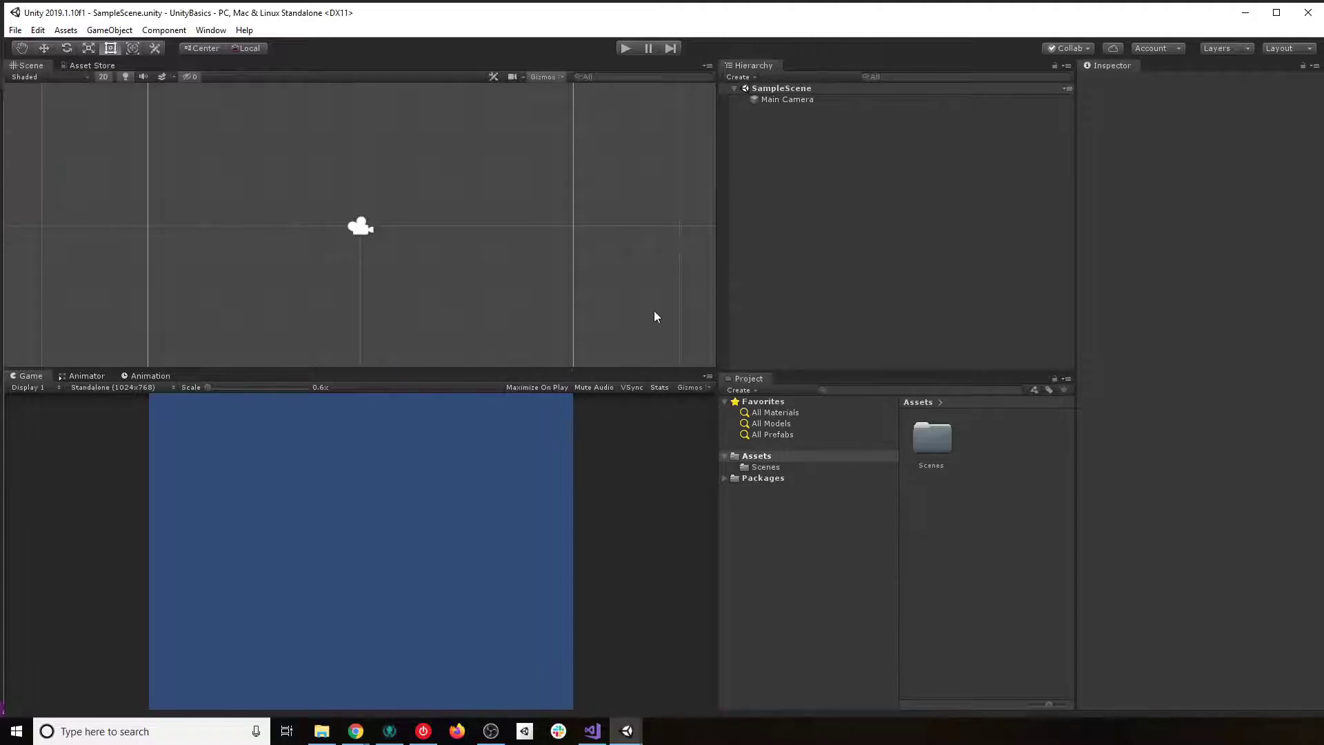
left_click(1284, 50)
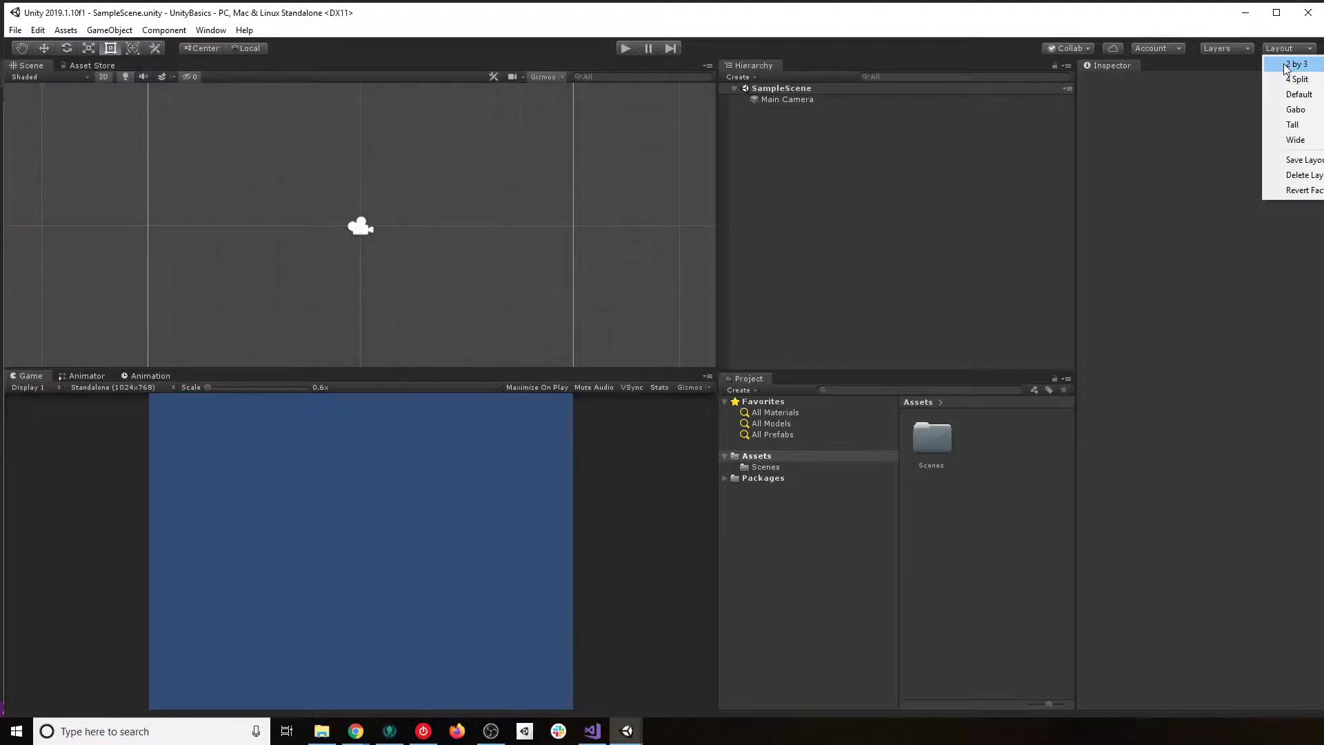
left_click(1286, 66)
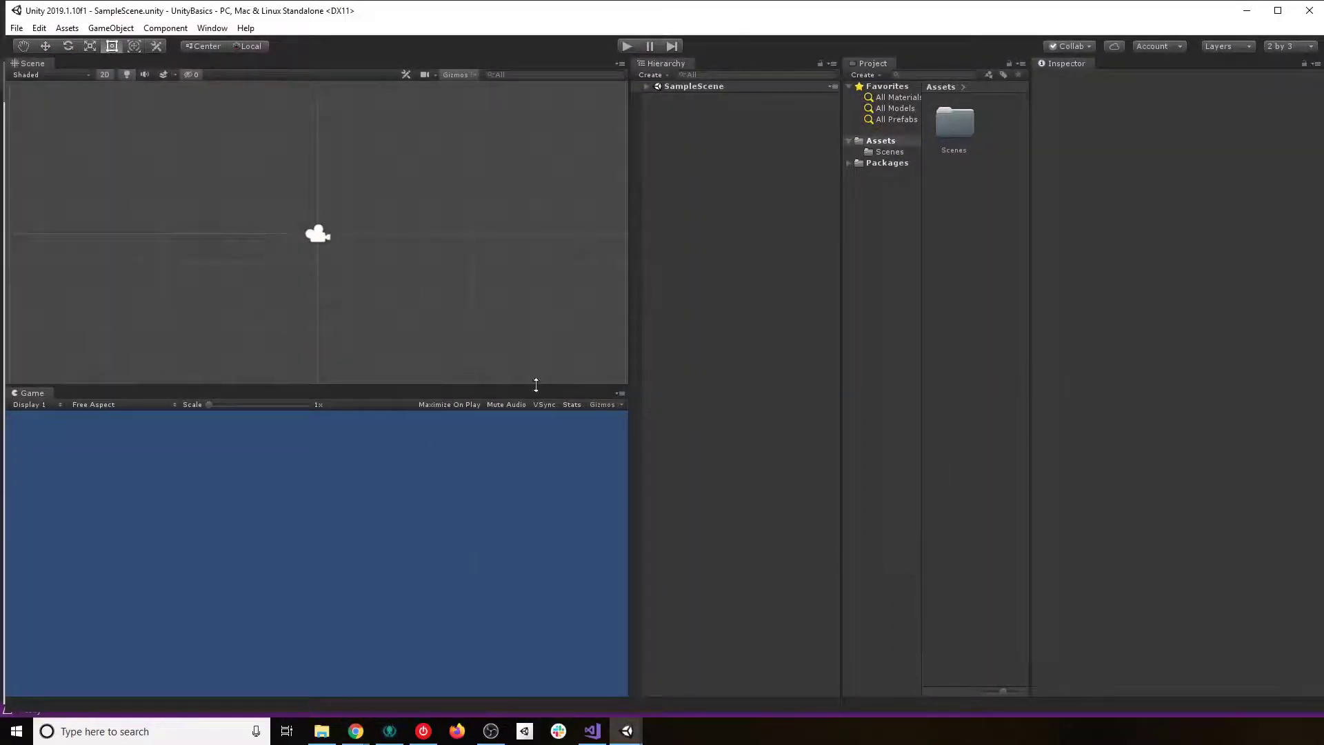
left_click(1286, 47)
left_click(1297, 77)
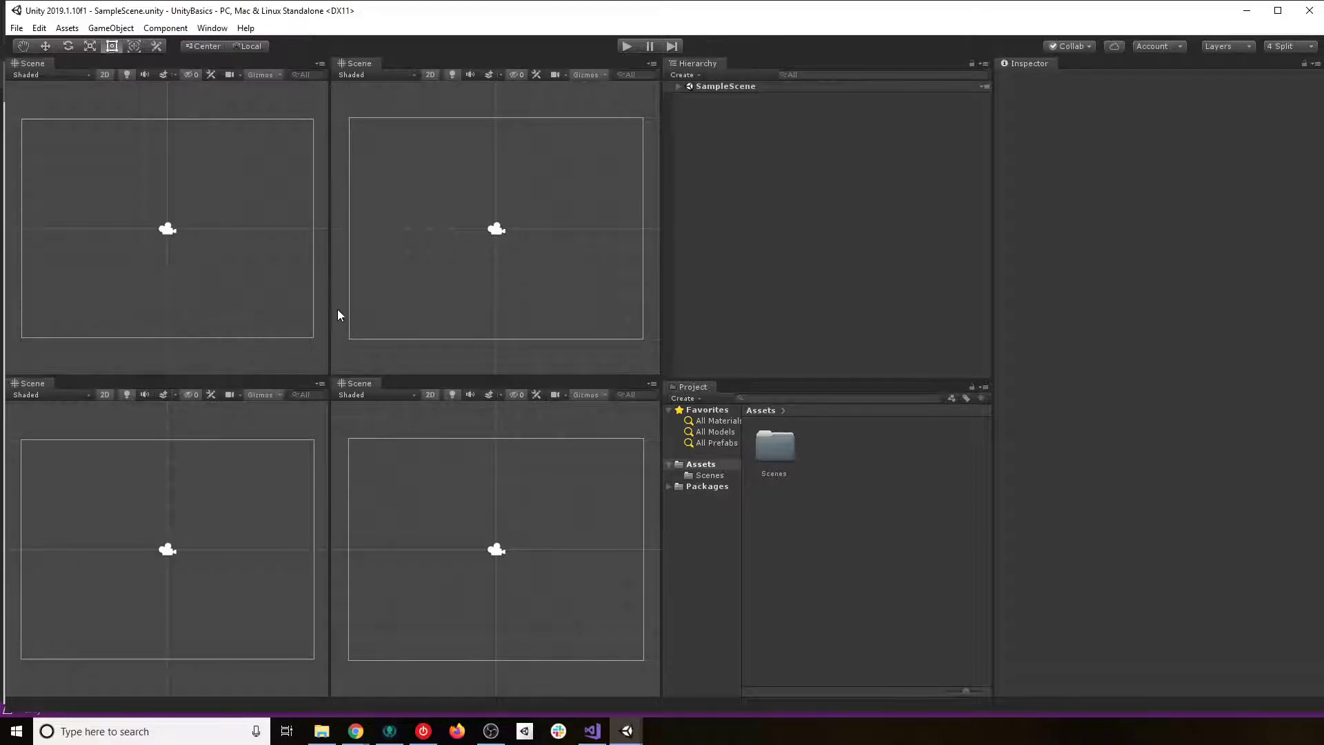
- Try out the Default, Tall and Wide editor layouts
left_click(1288, 46)
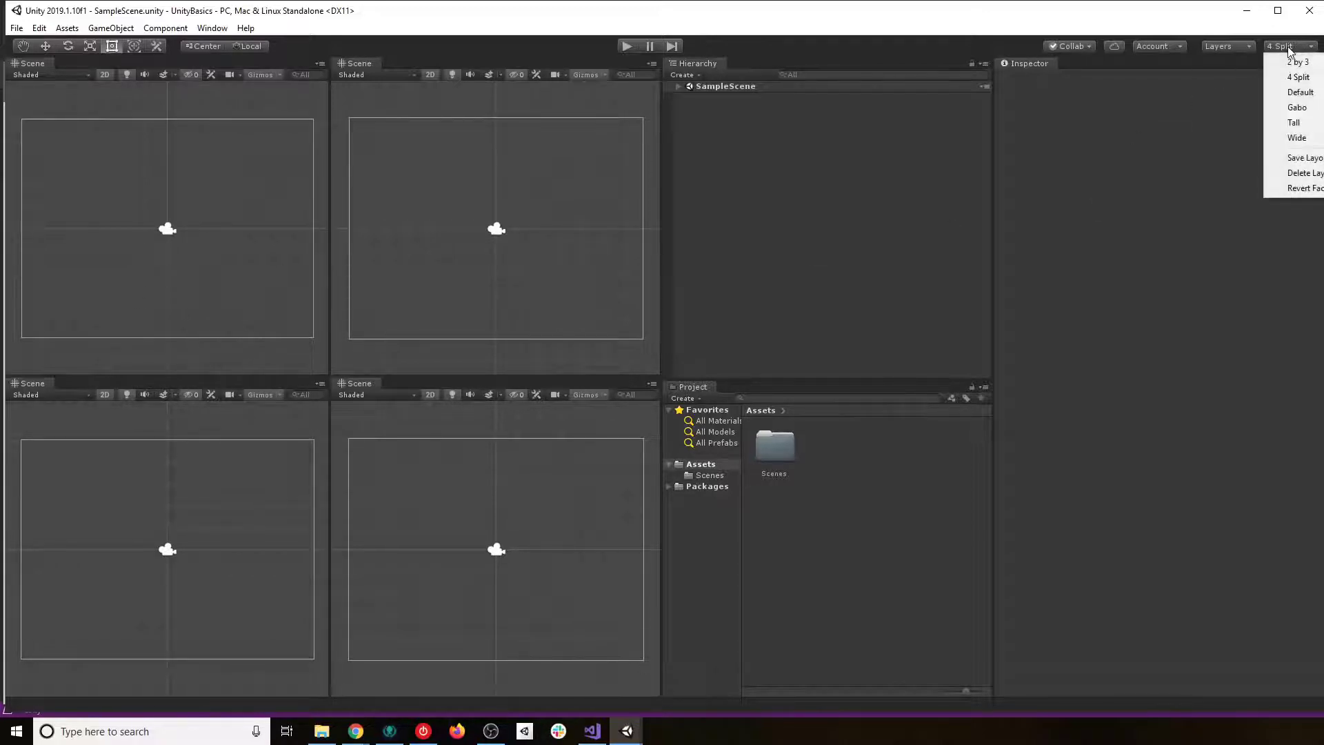
left_click(1320, 93)
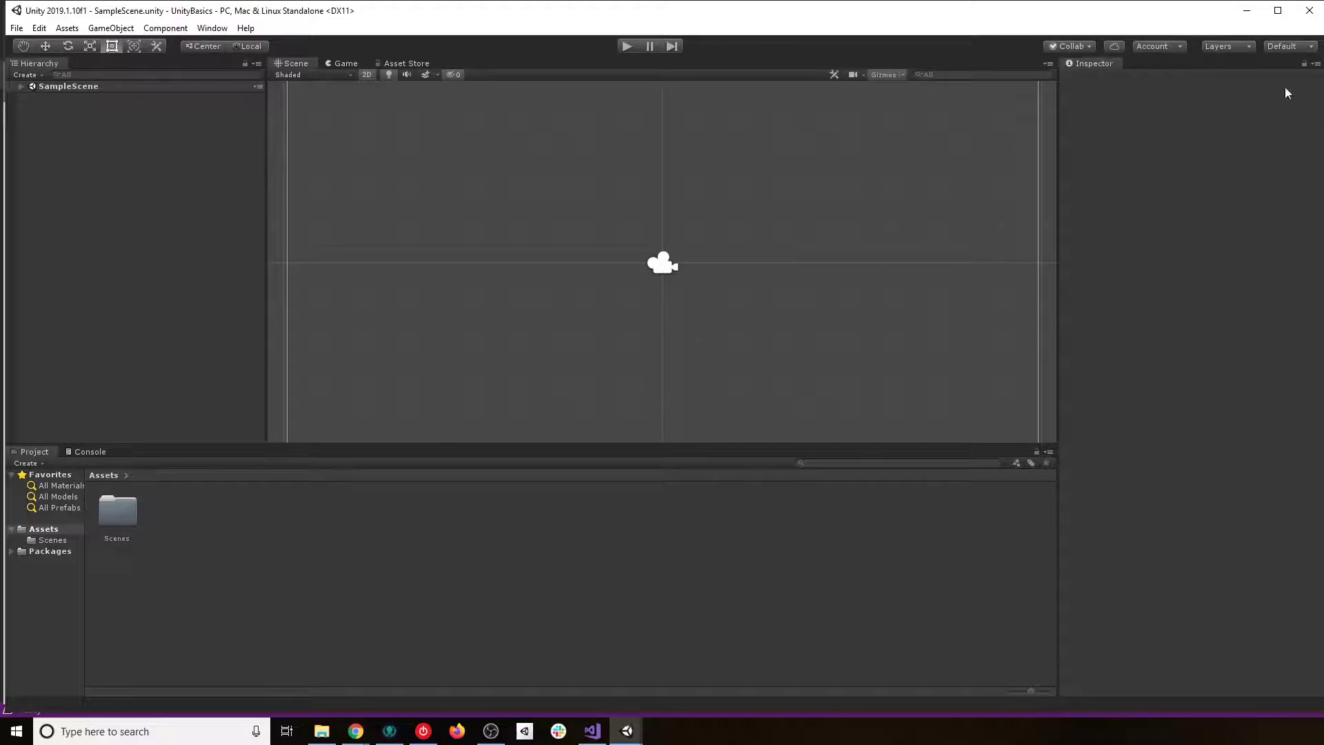
left_click(1283, 47)
left_click(1294, 122)
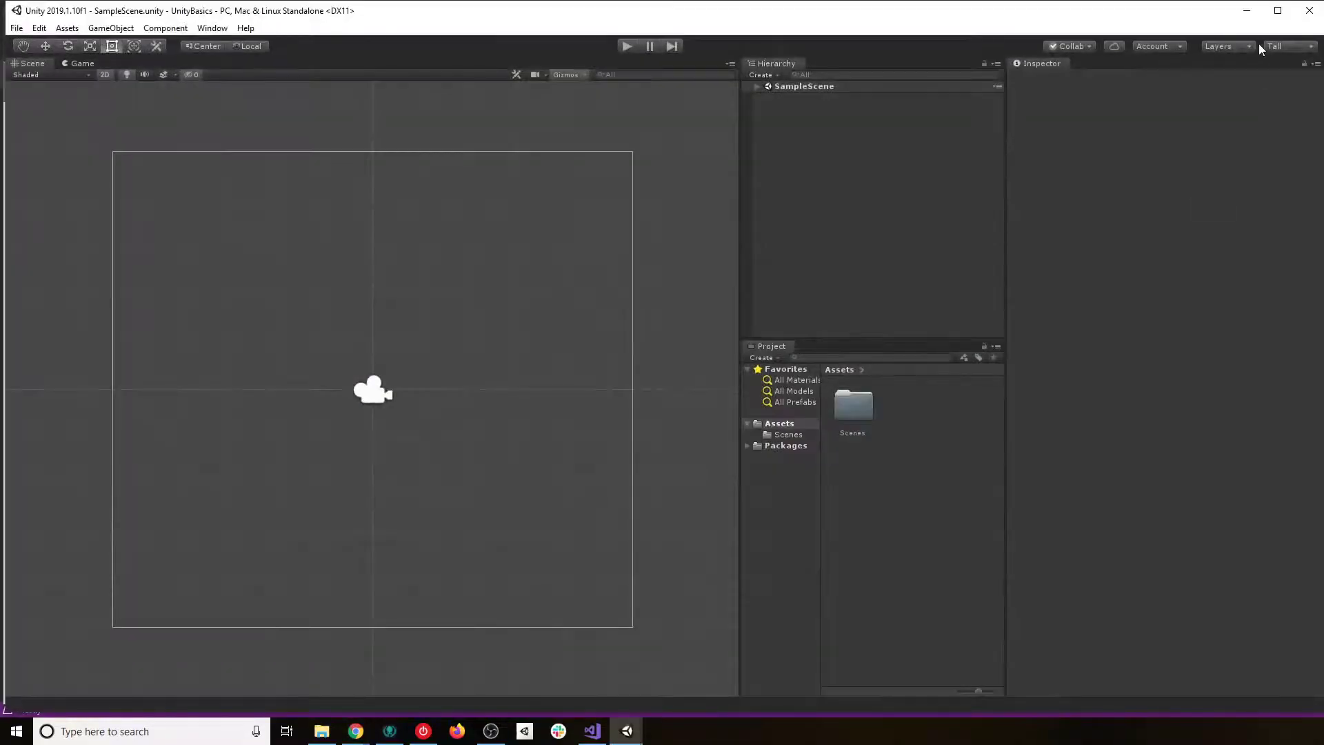
left_click(1285, 46)
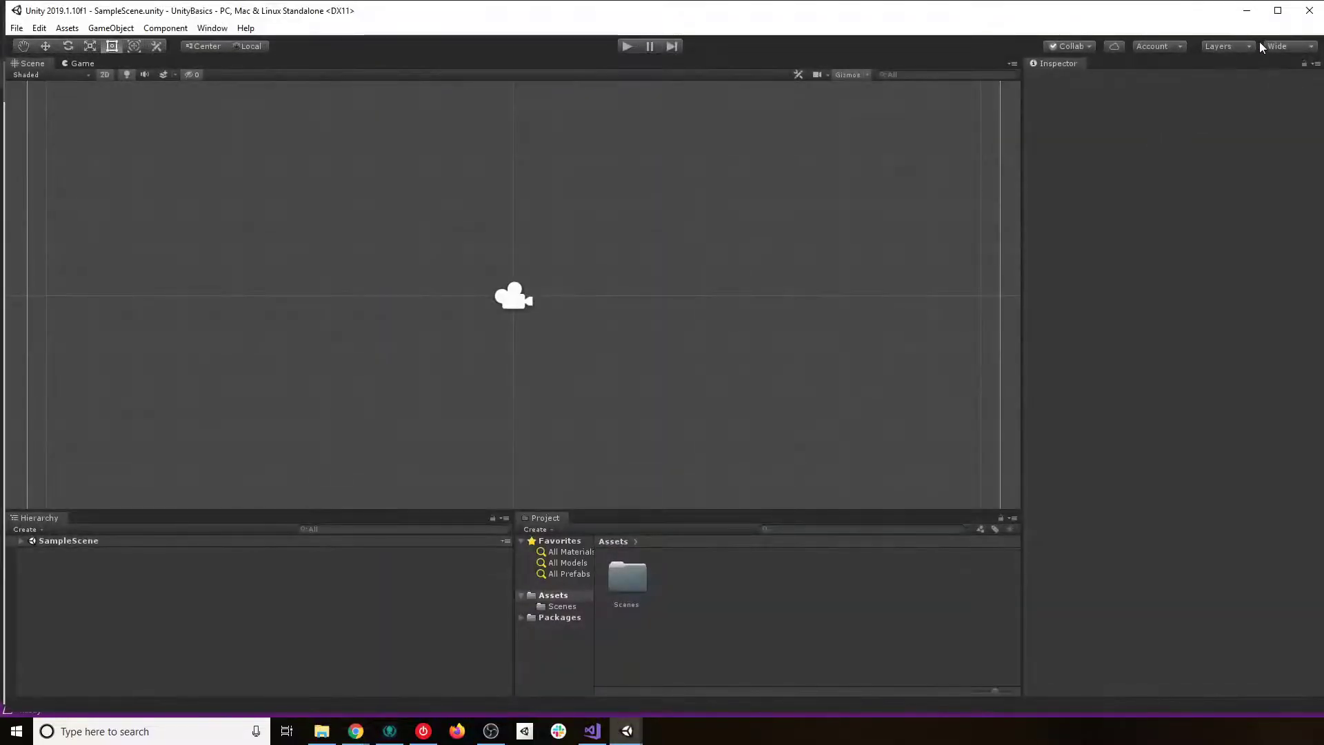
- Load the custom saved editor layout and make the Scene view slightly taller than before
left_click(1277, 46)
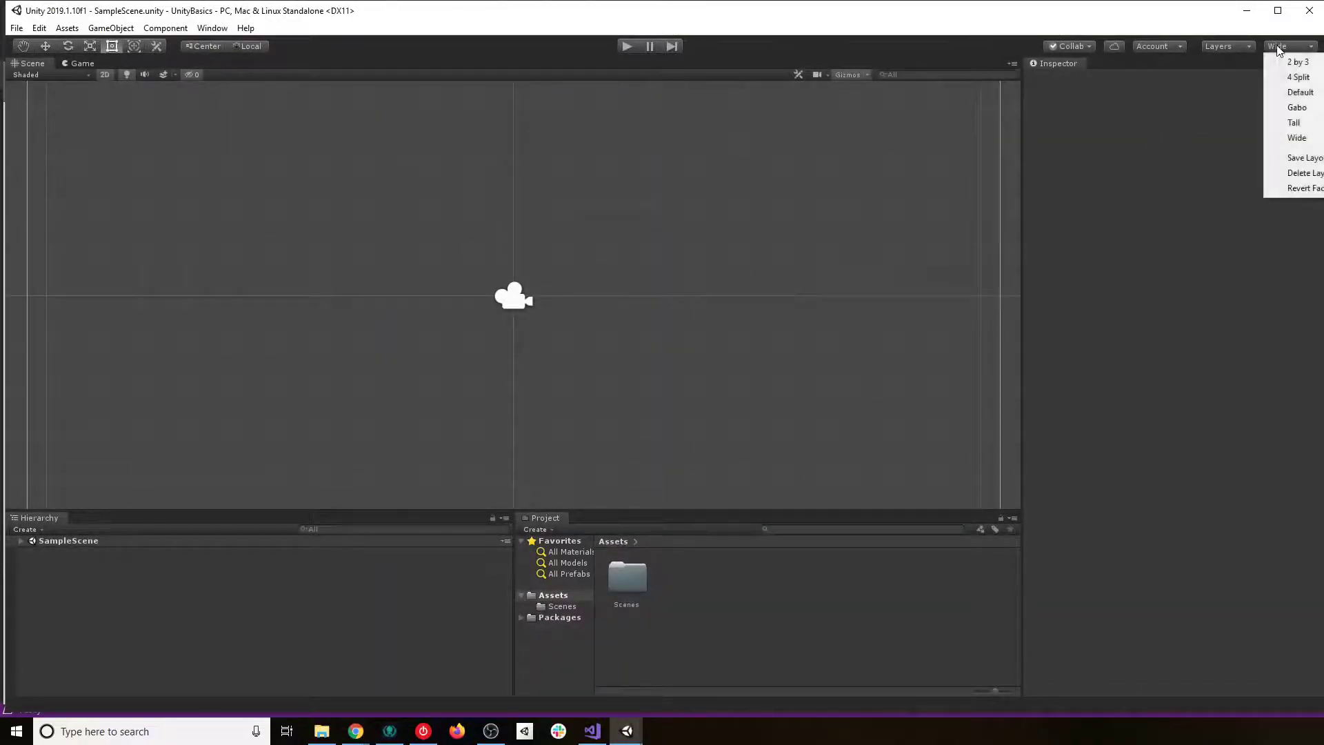
left_click(1297, 110)
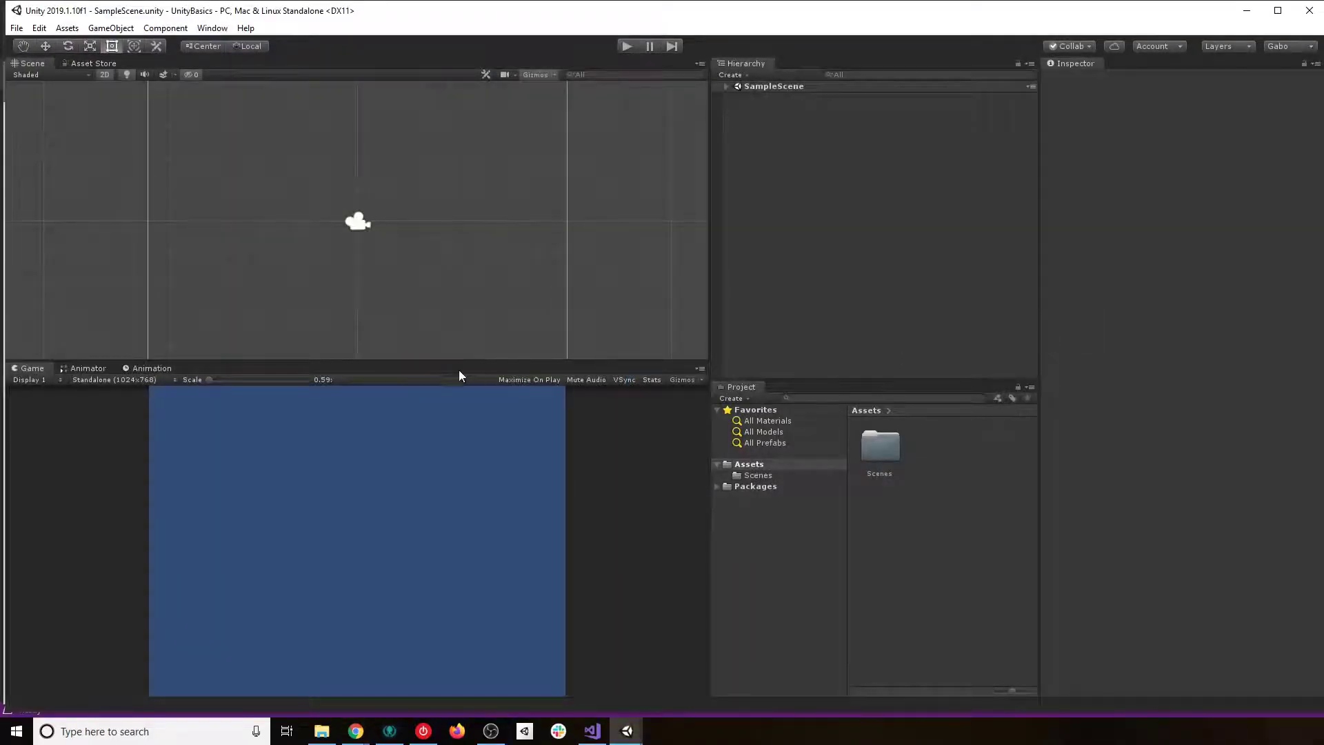
left_click_drag(463, 359, 464, 376)
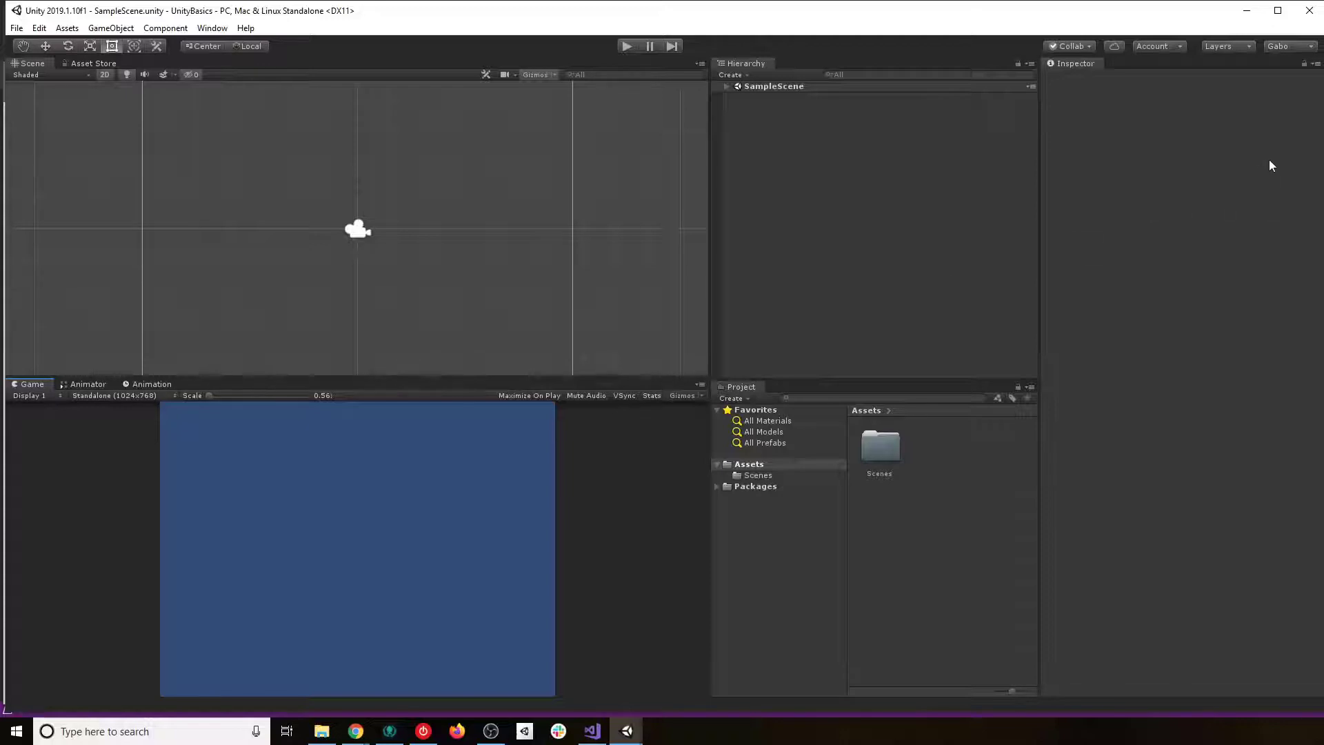
- Look through the layer visibility options and the account options without changing anything
left_click(1249, 47)
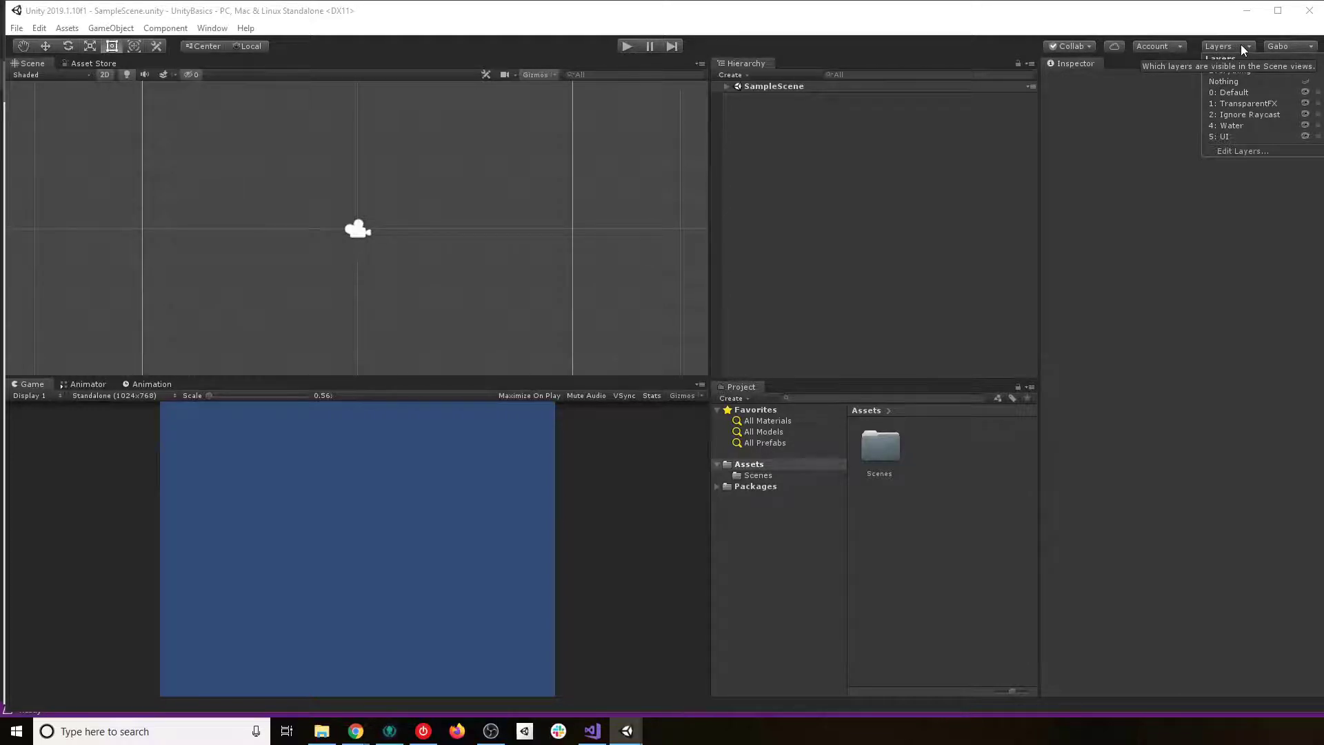
left_click(1240, 44)
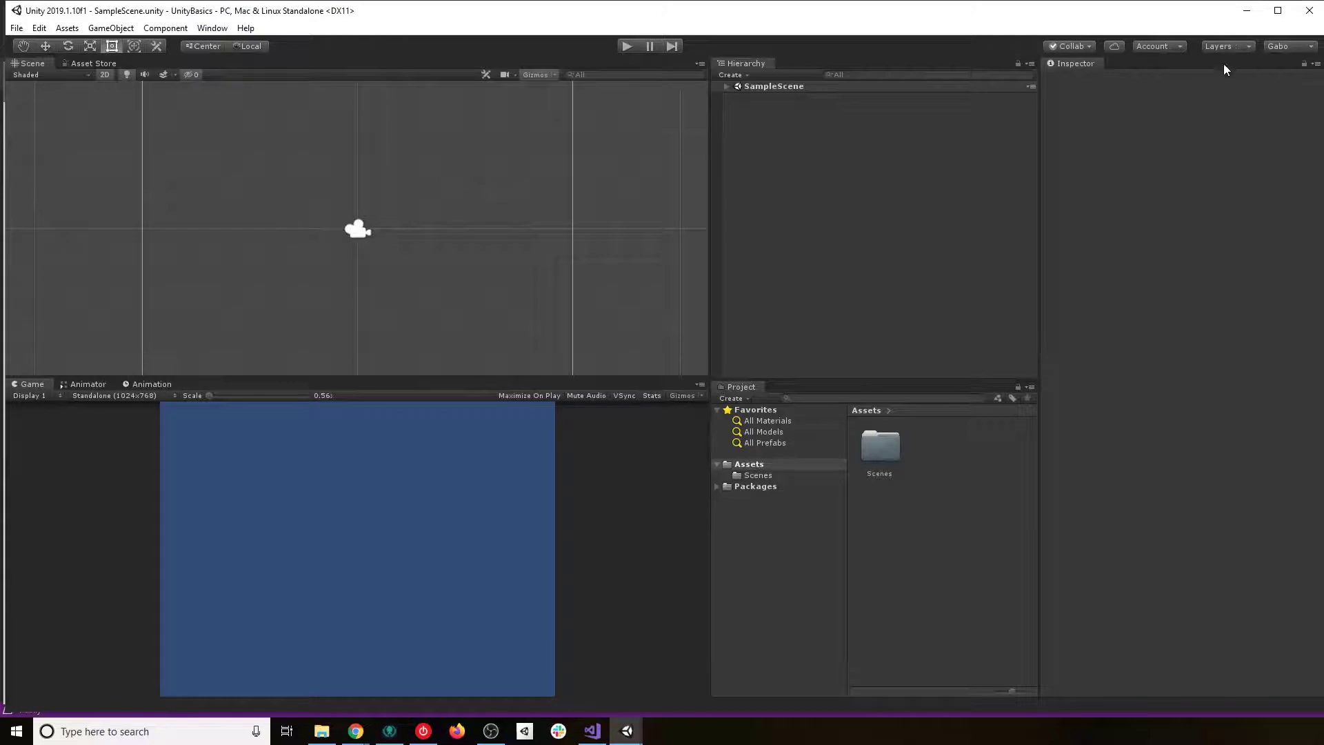
left_click(1183, 42)
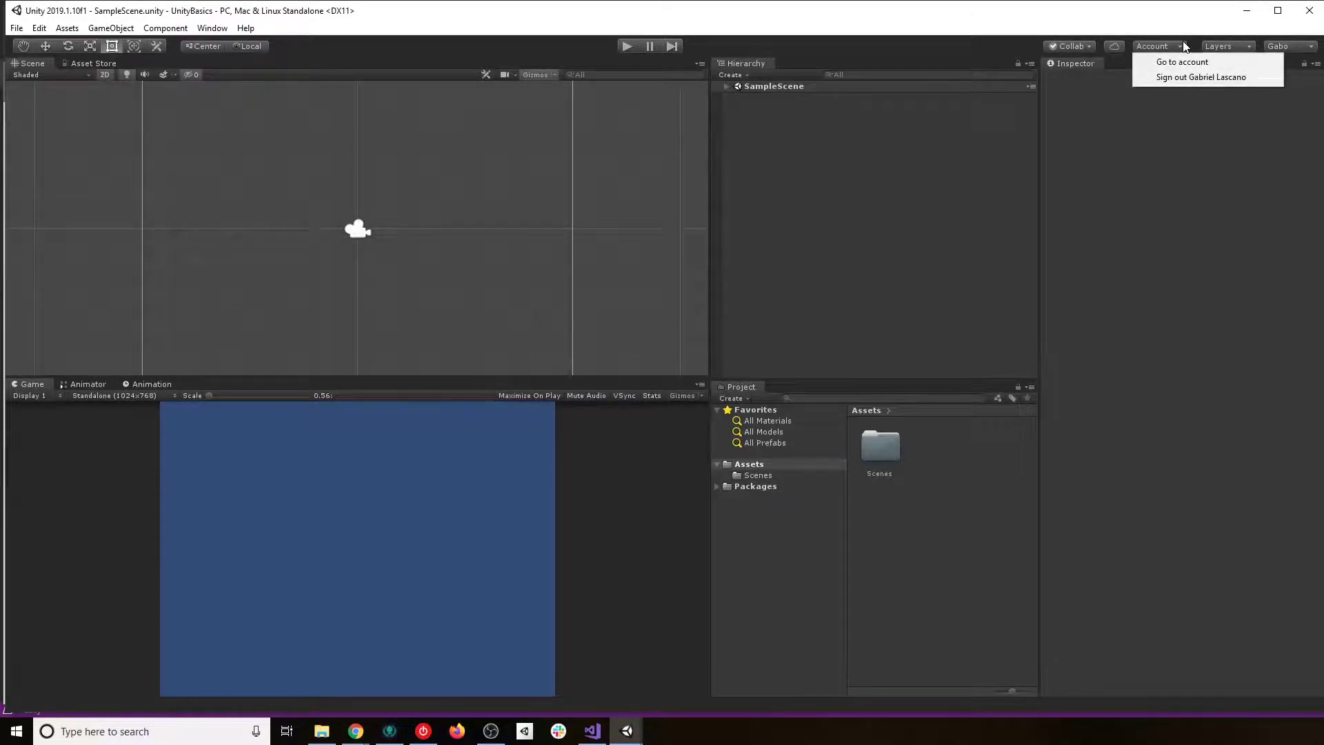
left_click(1183, 44)
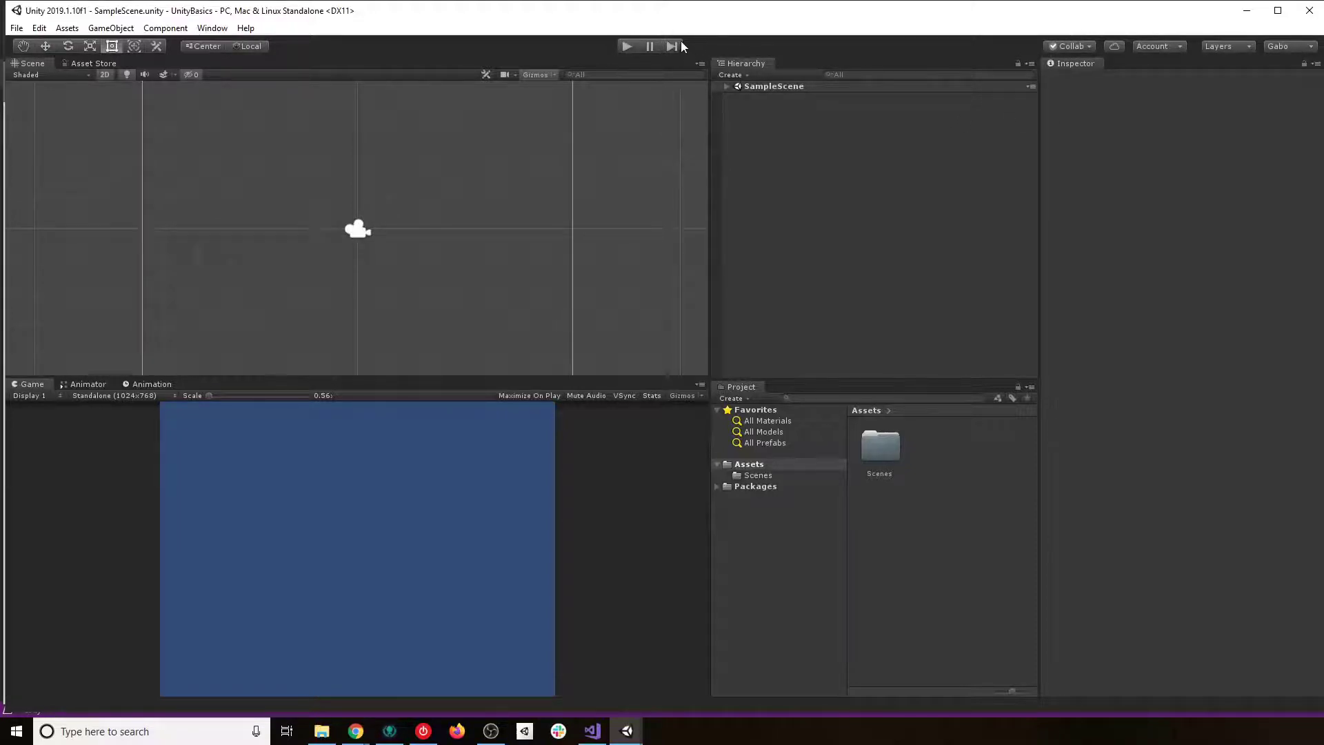
- Run the scene in Play mode and stop it, twice in a row
left_click(630, 44)
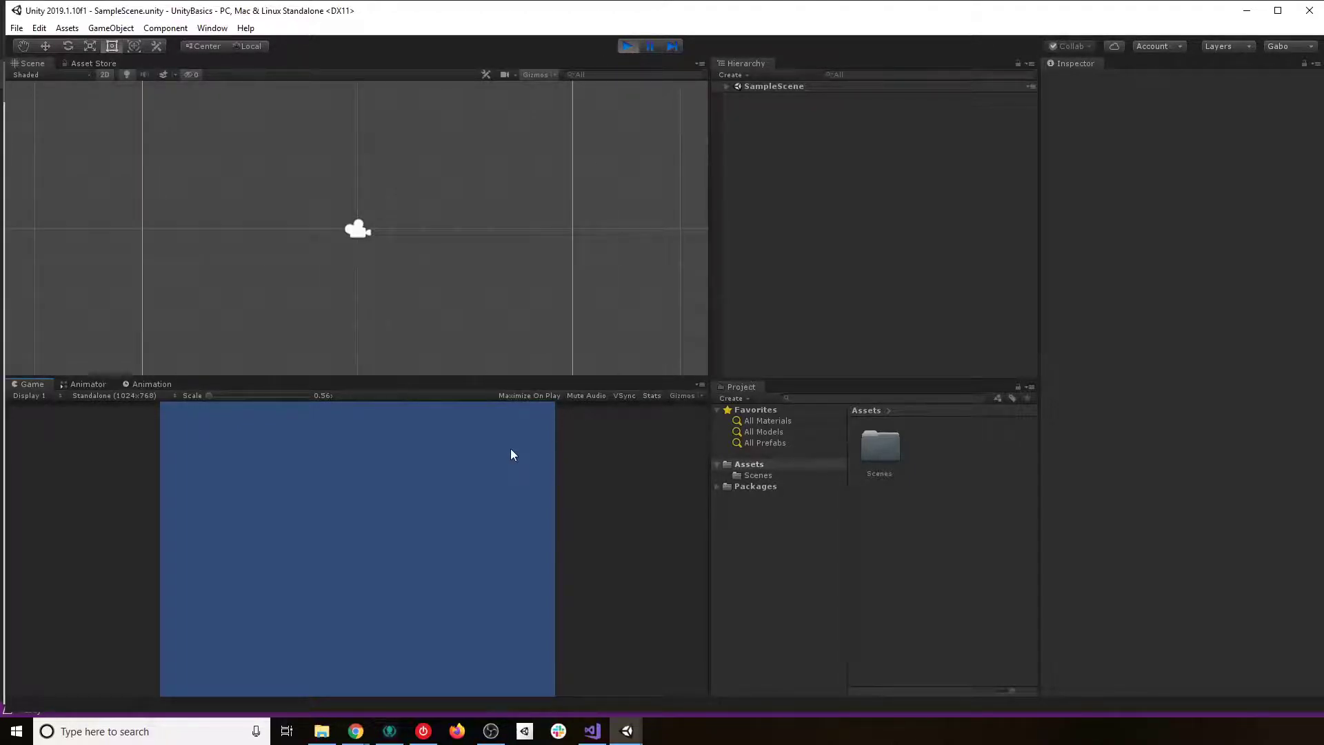
left_click(648, 52)
left_click(624, 46)
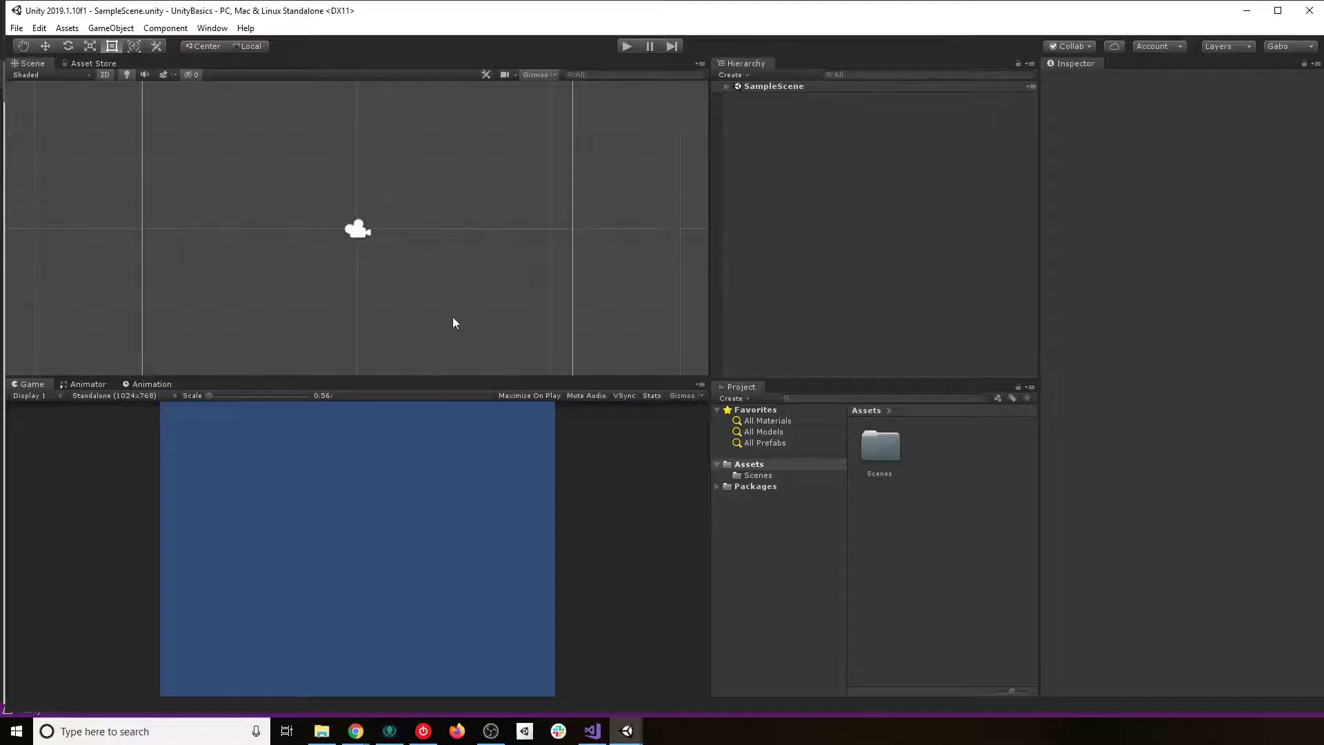
left_click(626, 46)
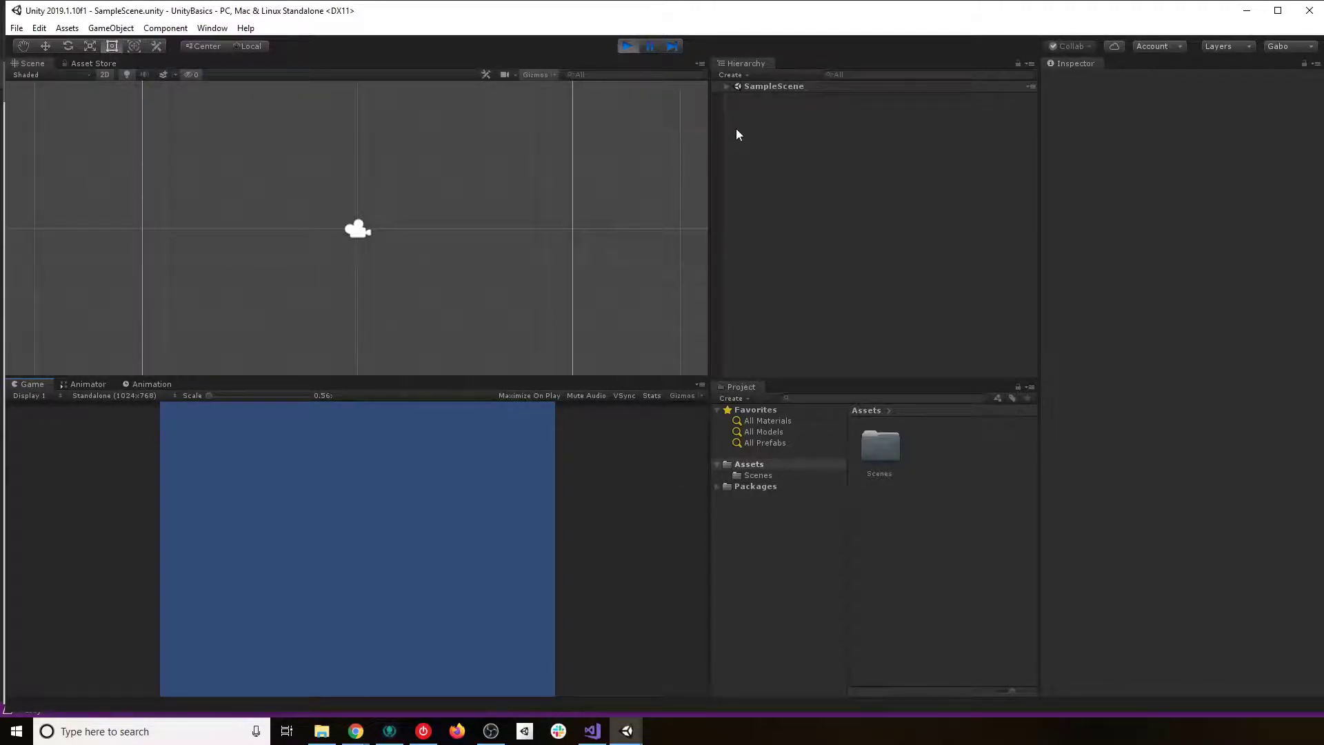
left_click(625, 47)
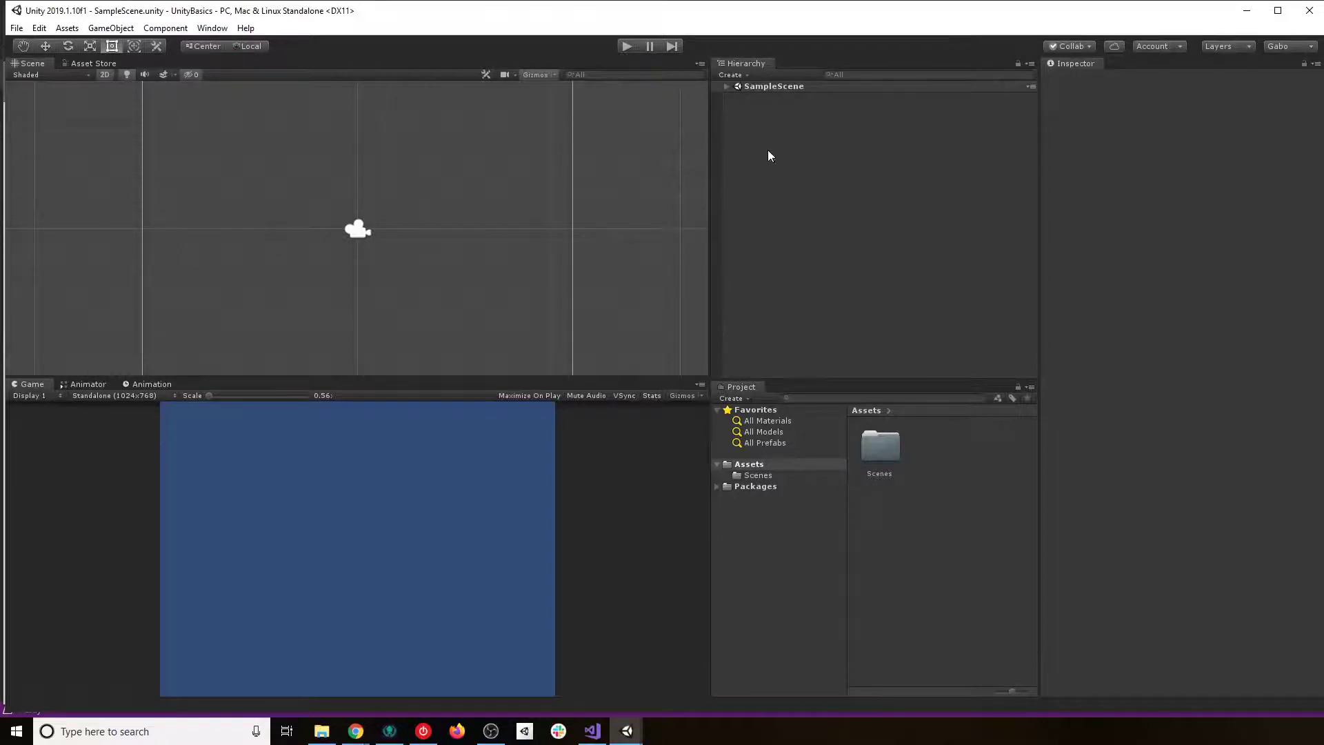
- Expand SampleScene in the Hierarchy, and try switching among the Rect, Scale, Rotate and Move tools
left_click(727, 86)
left_click(112, 46)
left_click(91, 45)
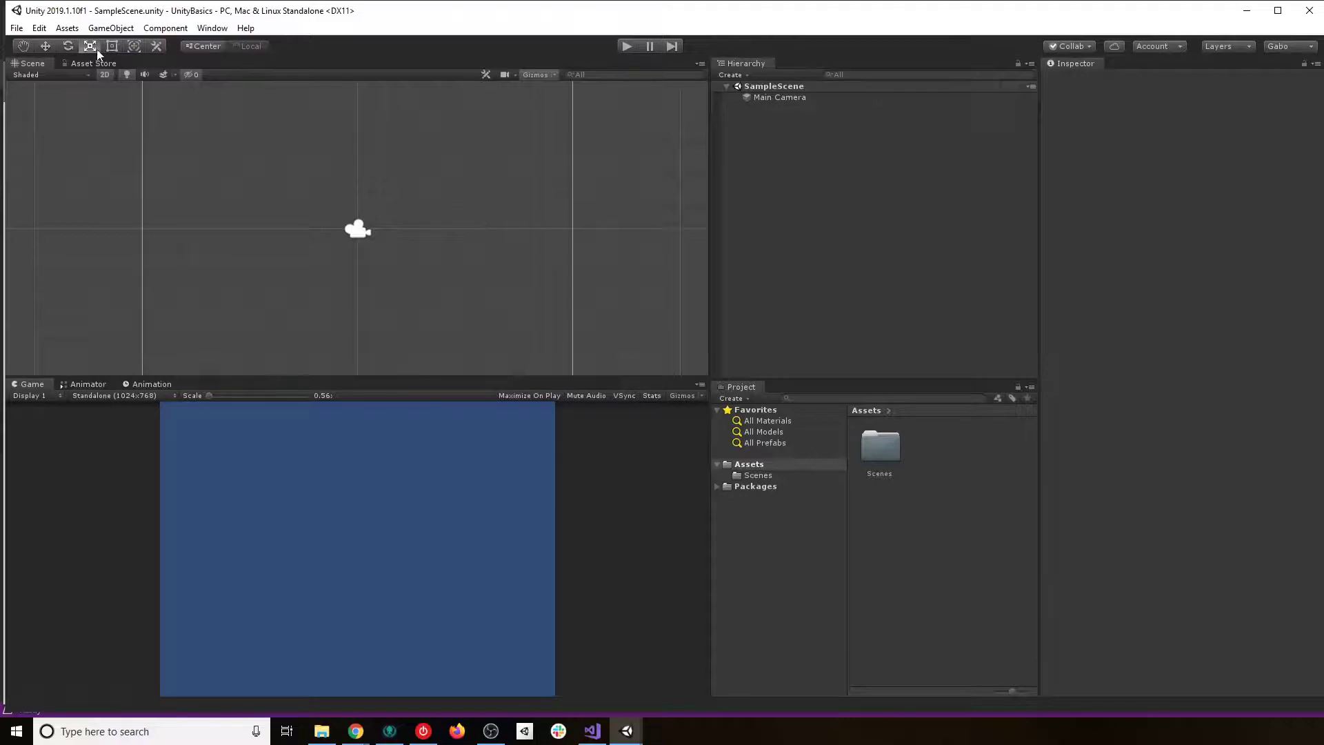
left_click(65, 50)
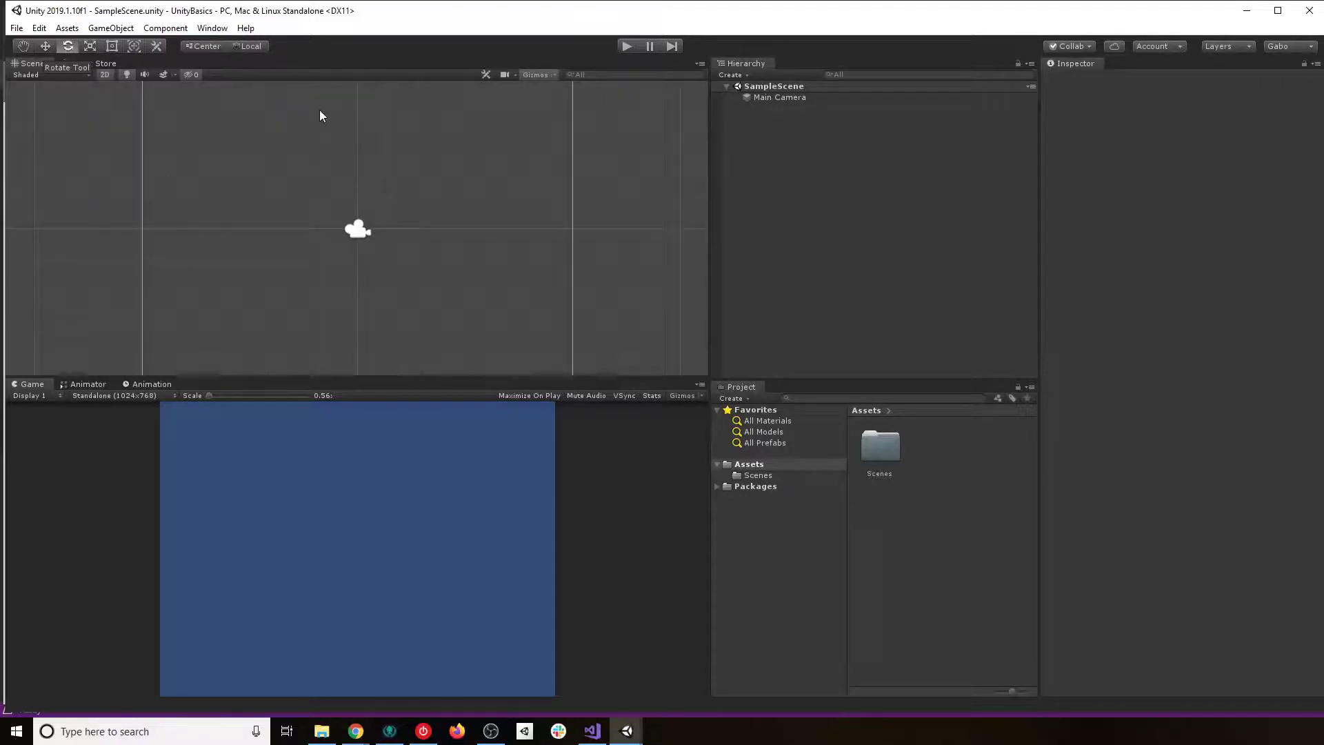
key("w")
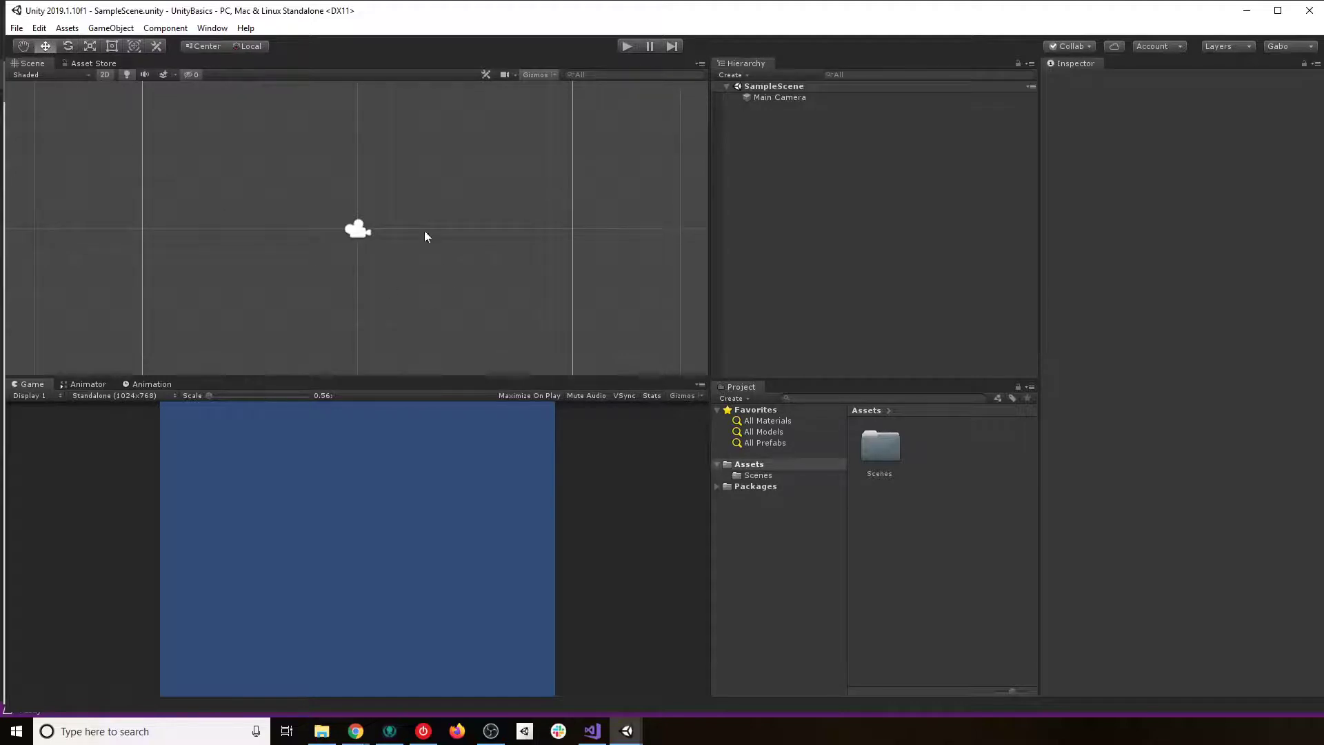
- Switch repeatedly between the Hand tool and the transform tools, ending on Hand to pan and zoom in the Scene view
left_click(24, 46)
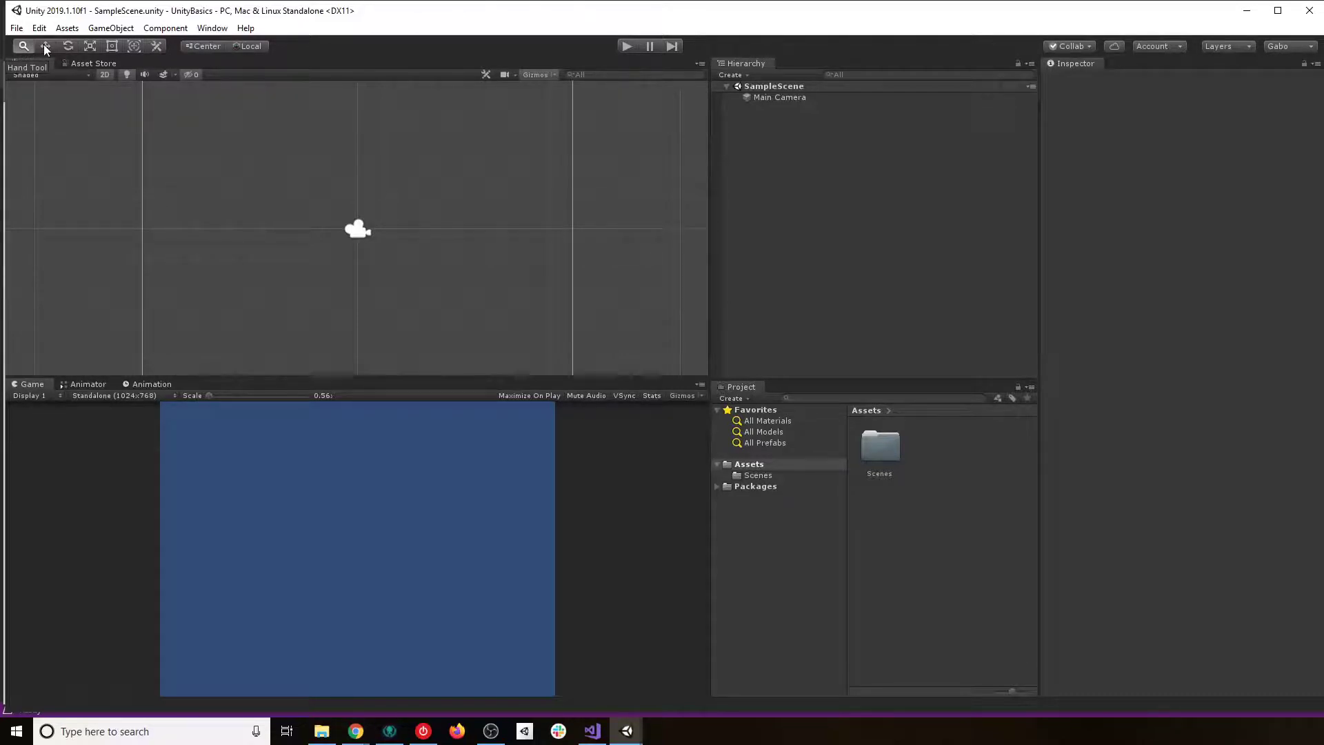
key("w")
key("e")
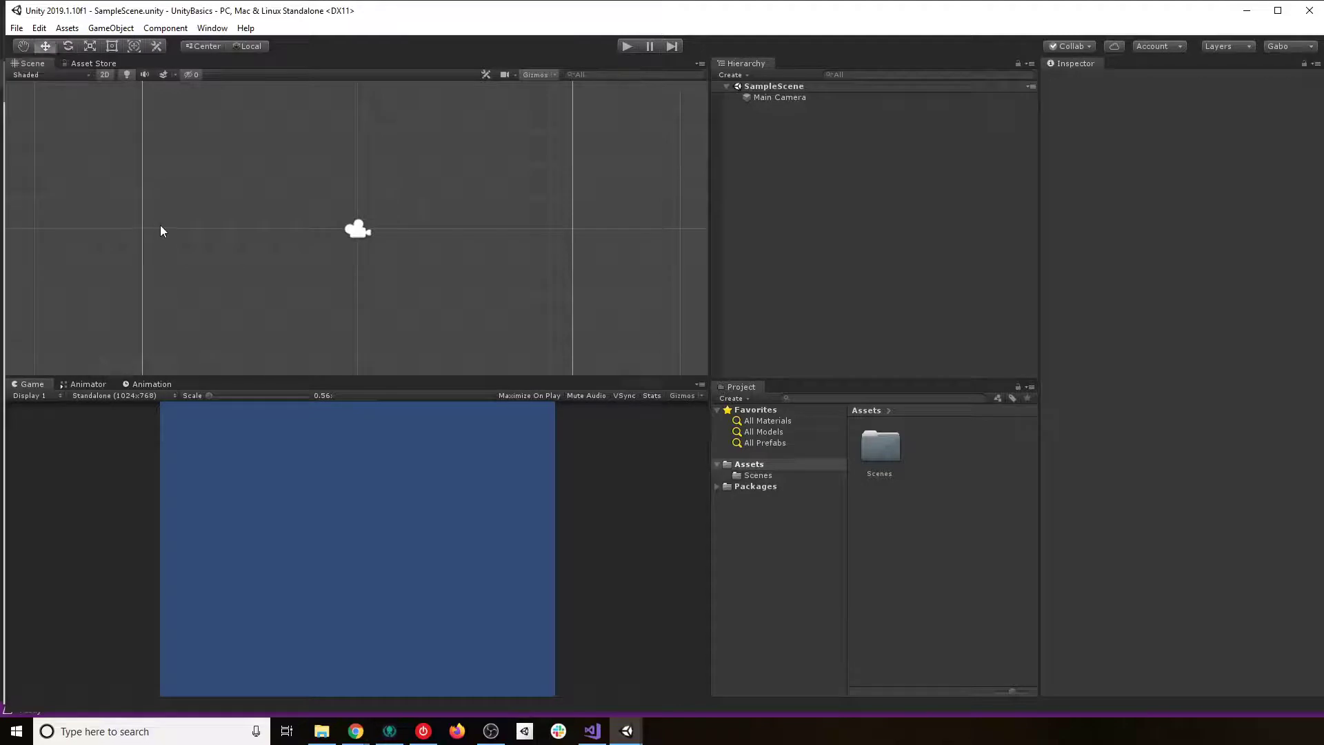
key("q")
key("e")
key("q")
key("e")
key("q")
left_click_drag(460, 286, 494, 236)
scroll(419, 211, "up", 1)
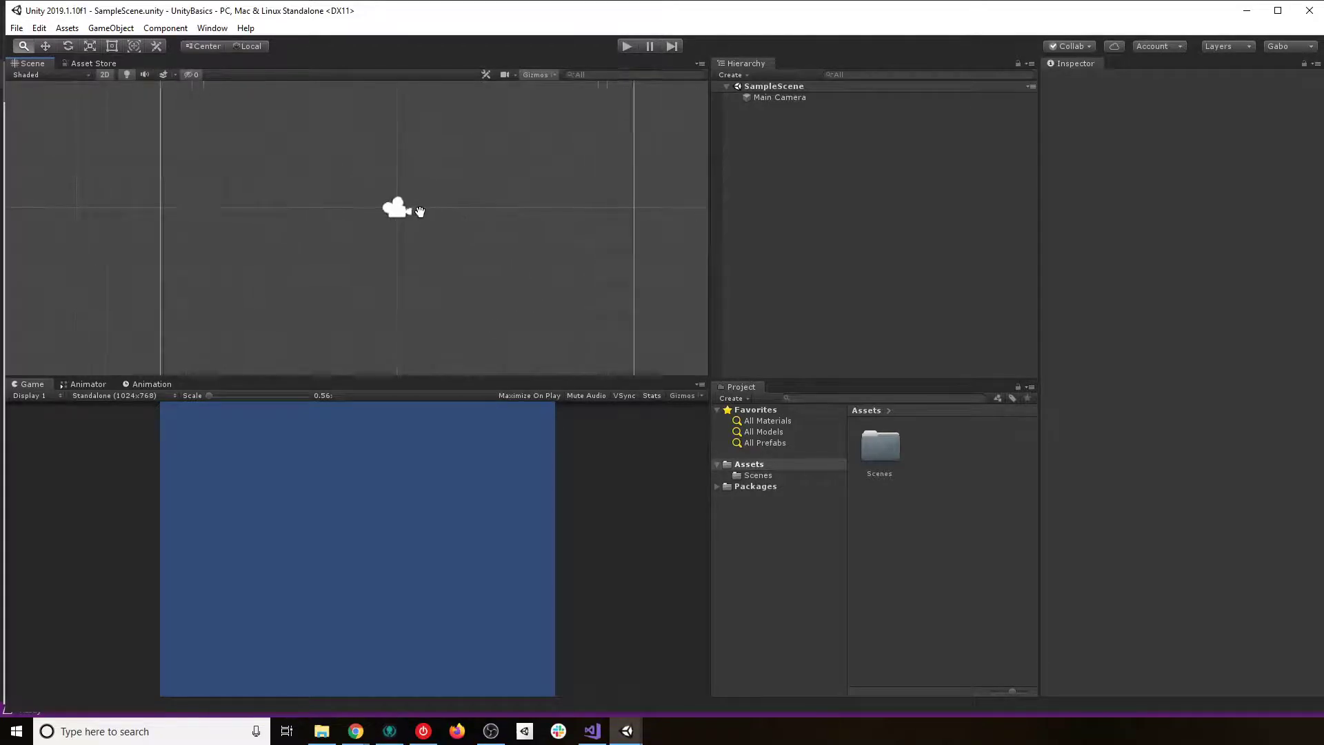
- Activate the Move tool and create an empty GameObject in SampleScene
scroll(419, 211, "down", 2)
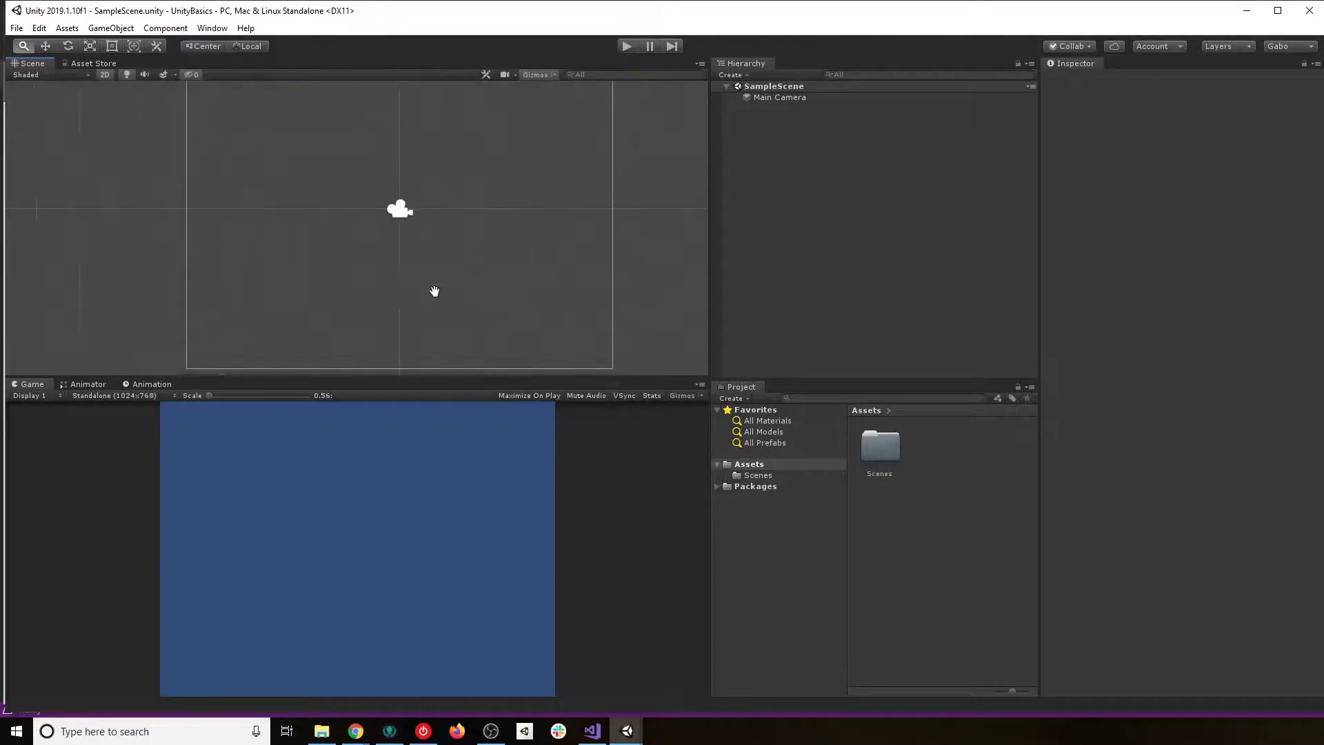
left_click_drag(434, 291, 443, 271)
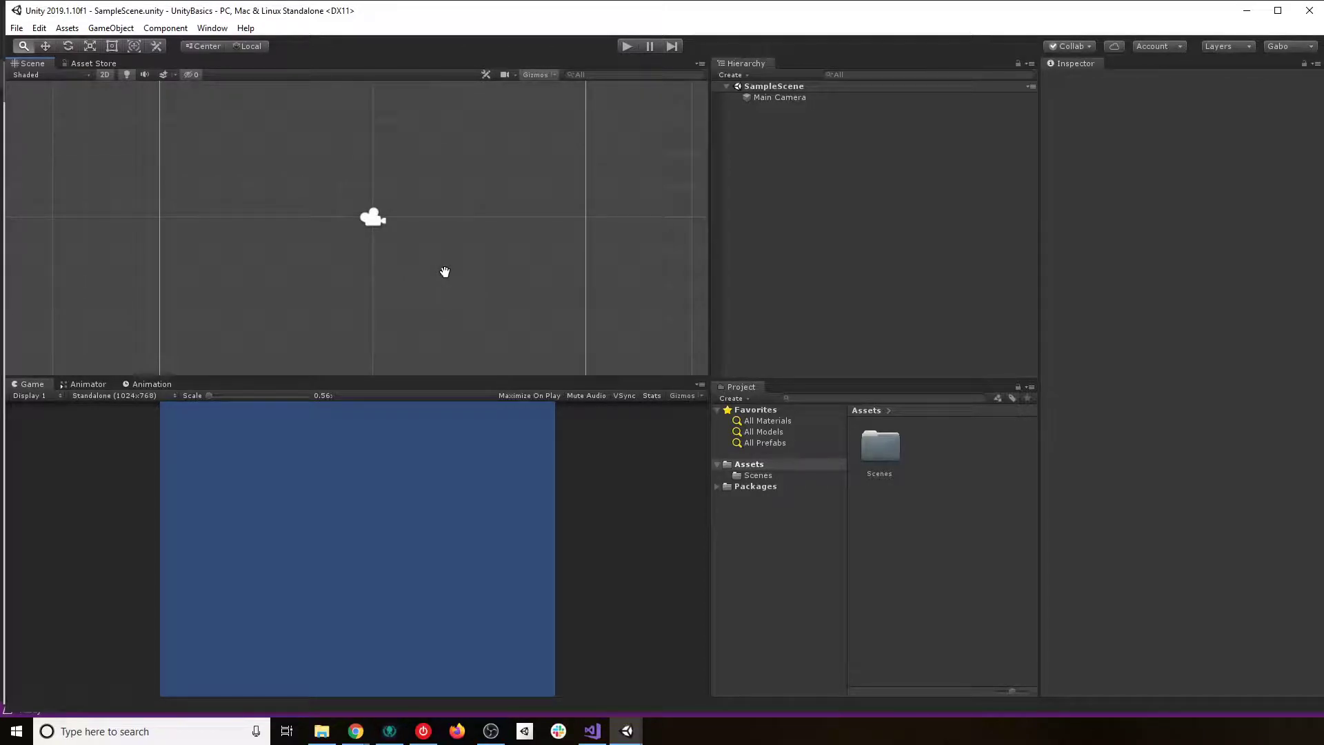
mouse_move(384, 276)
left_mouse_down()
mouse_move(396, 245)
mouse_move(395, 285)
left_mouse_up()
key("w")
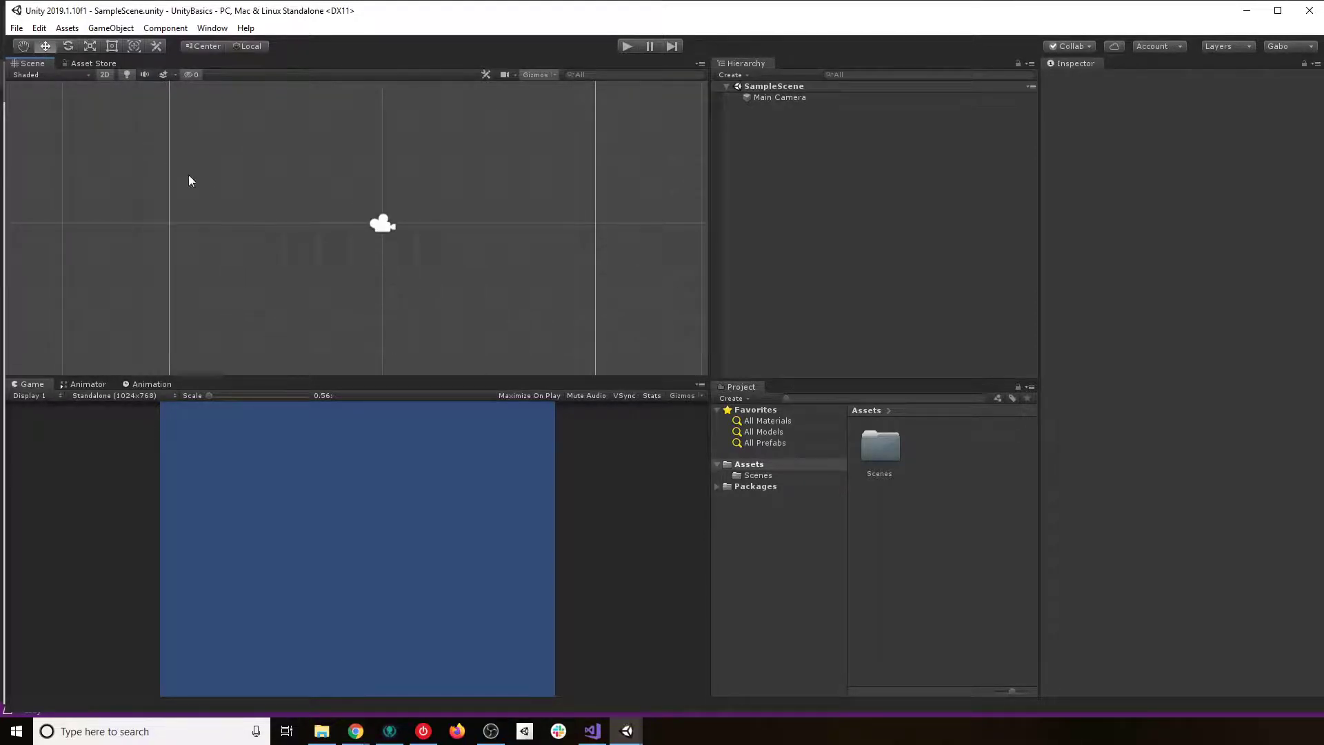
right_click(767, 135)
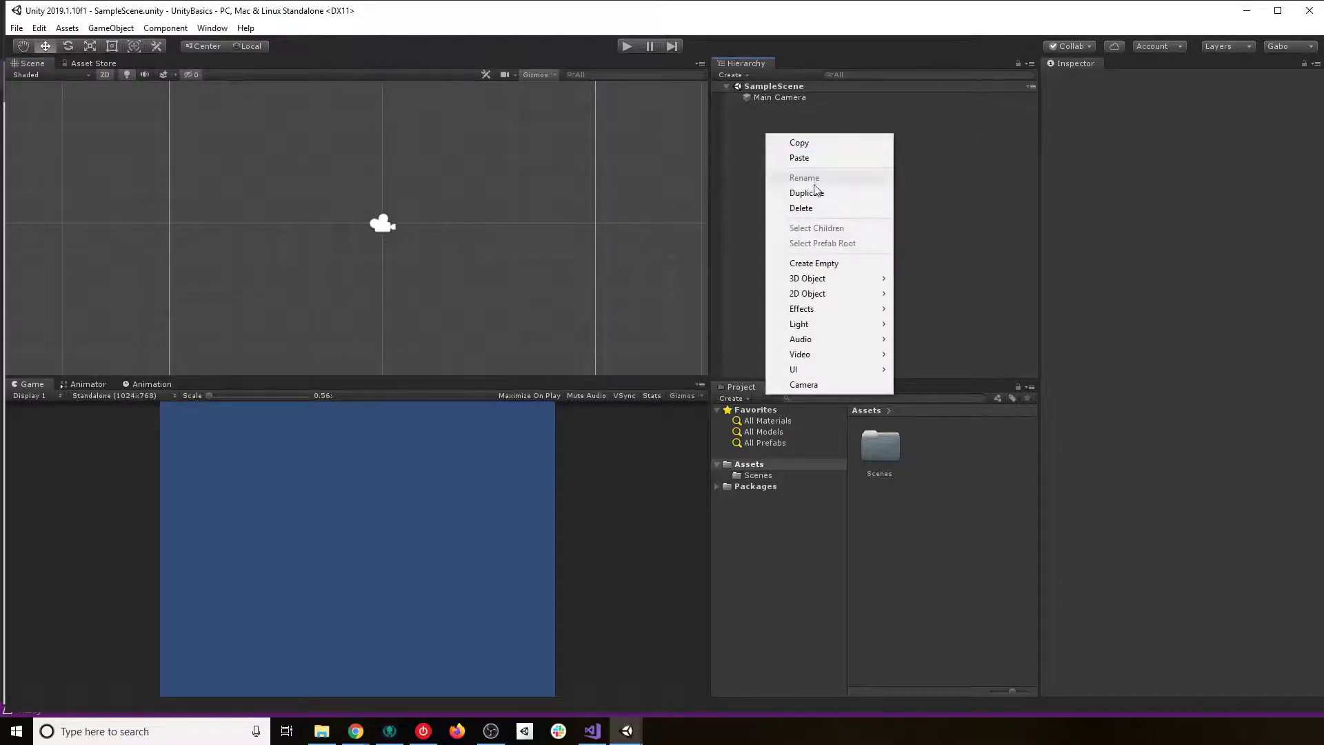
left_click(819, 264)
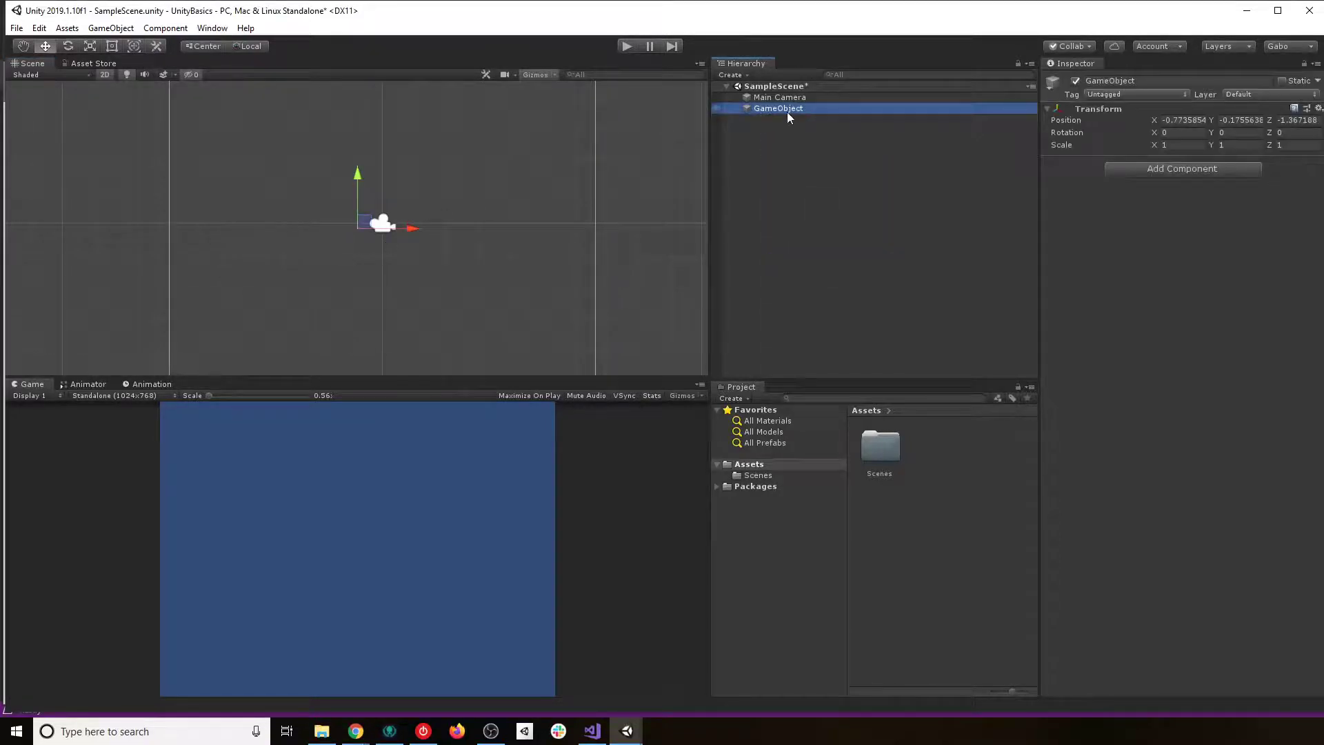
- Set the new GameObject's position to X 0, Y 0, Z 0 and leave it selected in the Hierarchy
left_click(1195, 119)
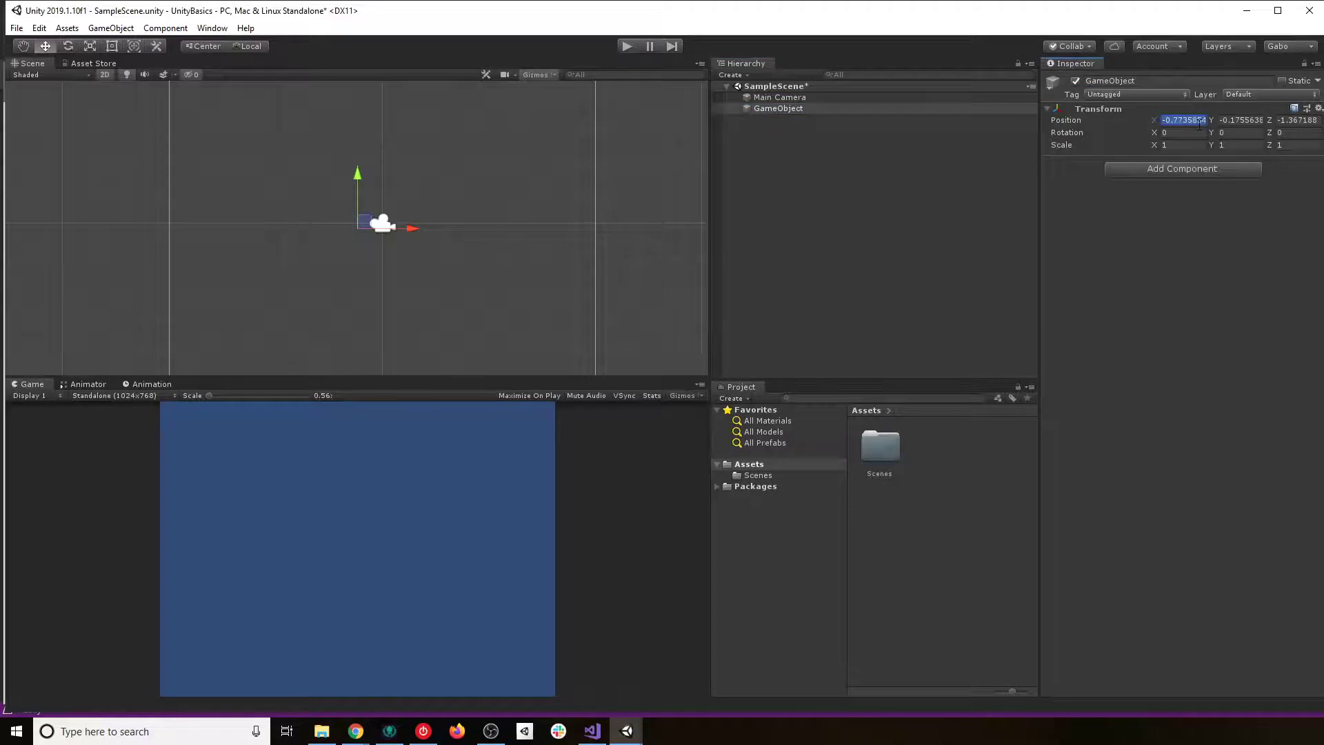
type("0")
key("Tab")
type("0")
key("Tab")
type("0")
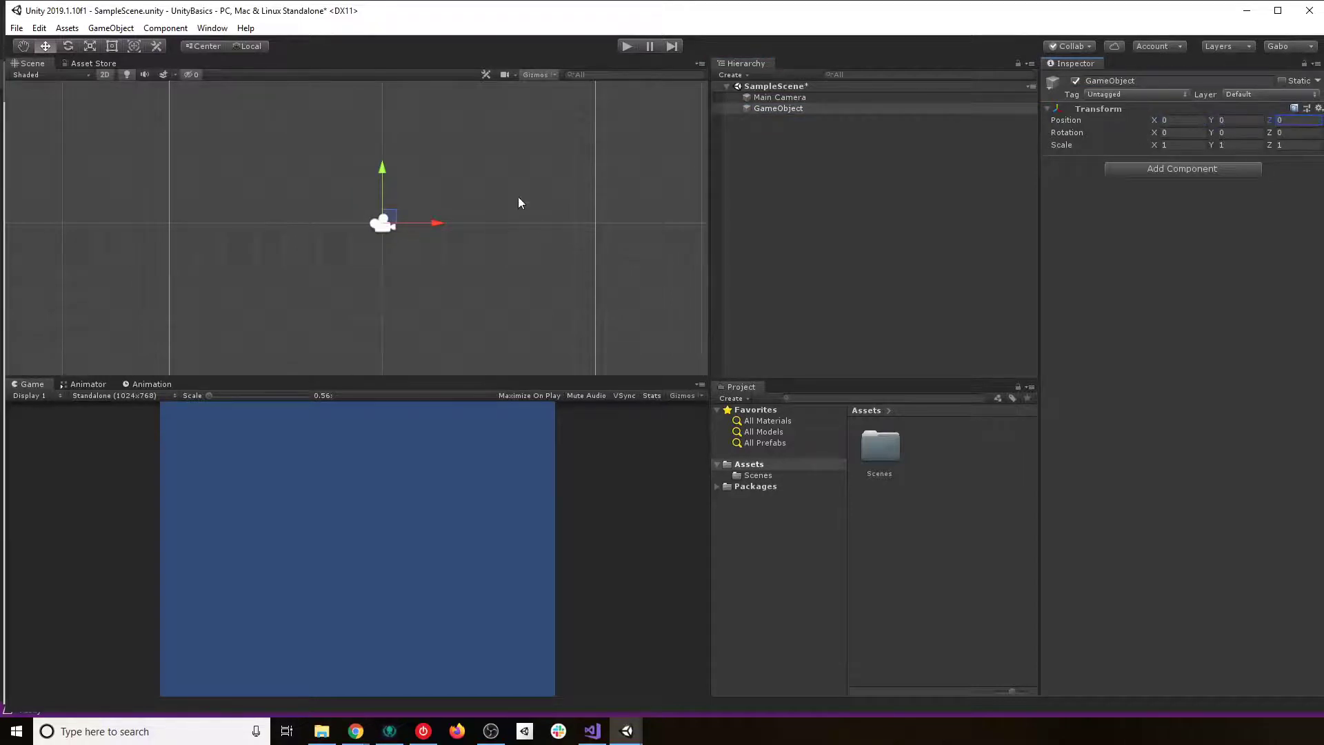
left_click(783, 116)
left_click(789, 97)
left_click(783, 108)
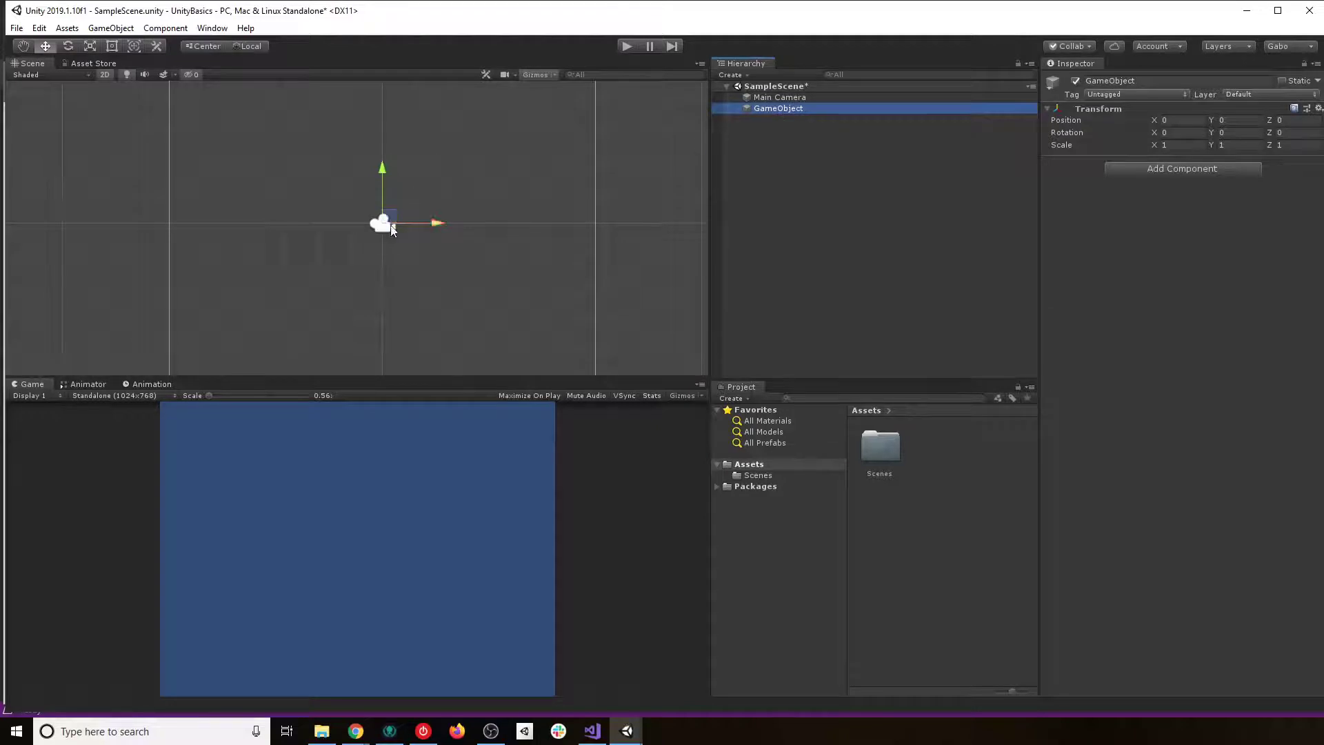
- With the Hand tool active, toggle the handle position away from Center and back twice, alternating selection between Main Camera and GameObject
key("q")
scroll(420, 279, "down", 3)
left_click_drag(420, 279, 550, 204)
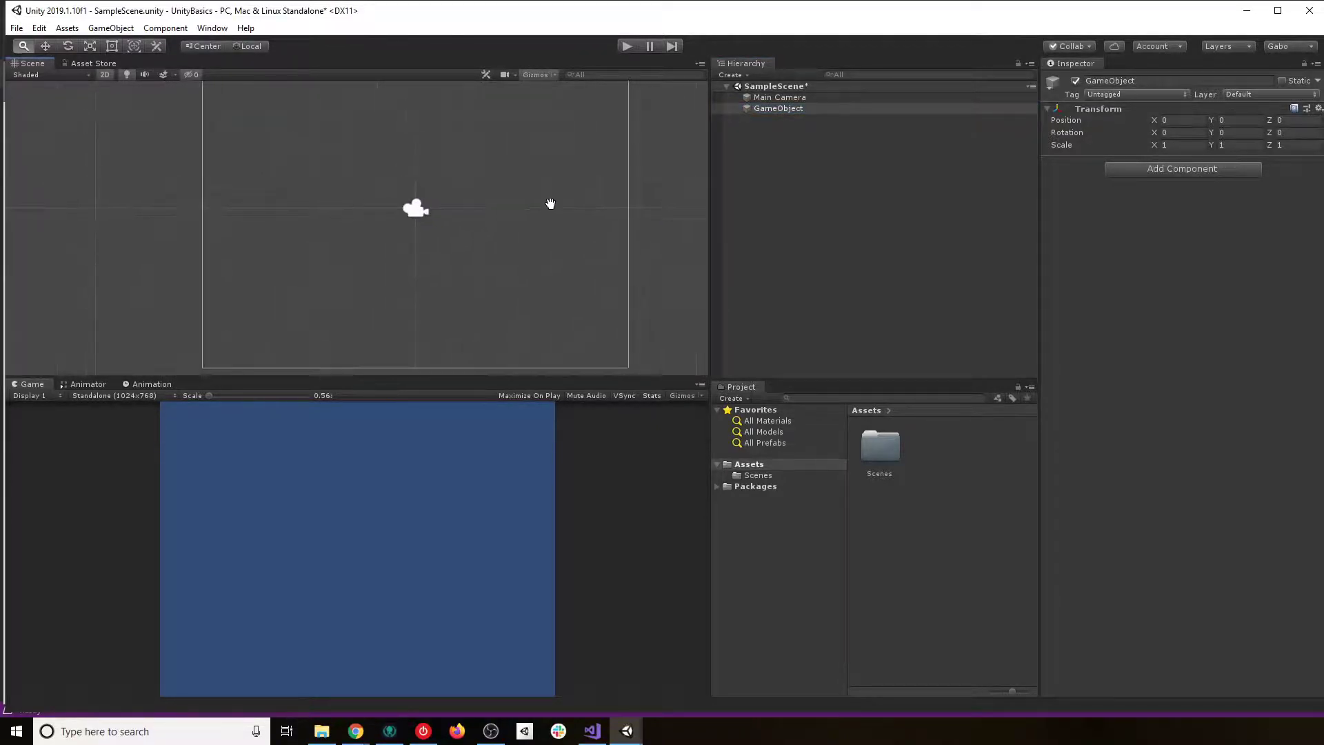
left_click(776, 109)
left_click(204, 47)
left_click(201, 46)
left_click_drag(454, 231, 413, 236)
left_click(780, 98)
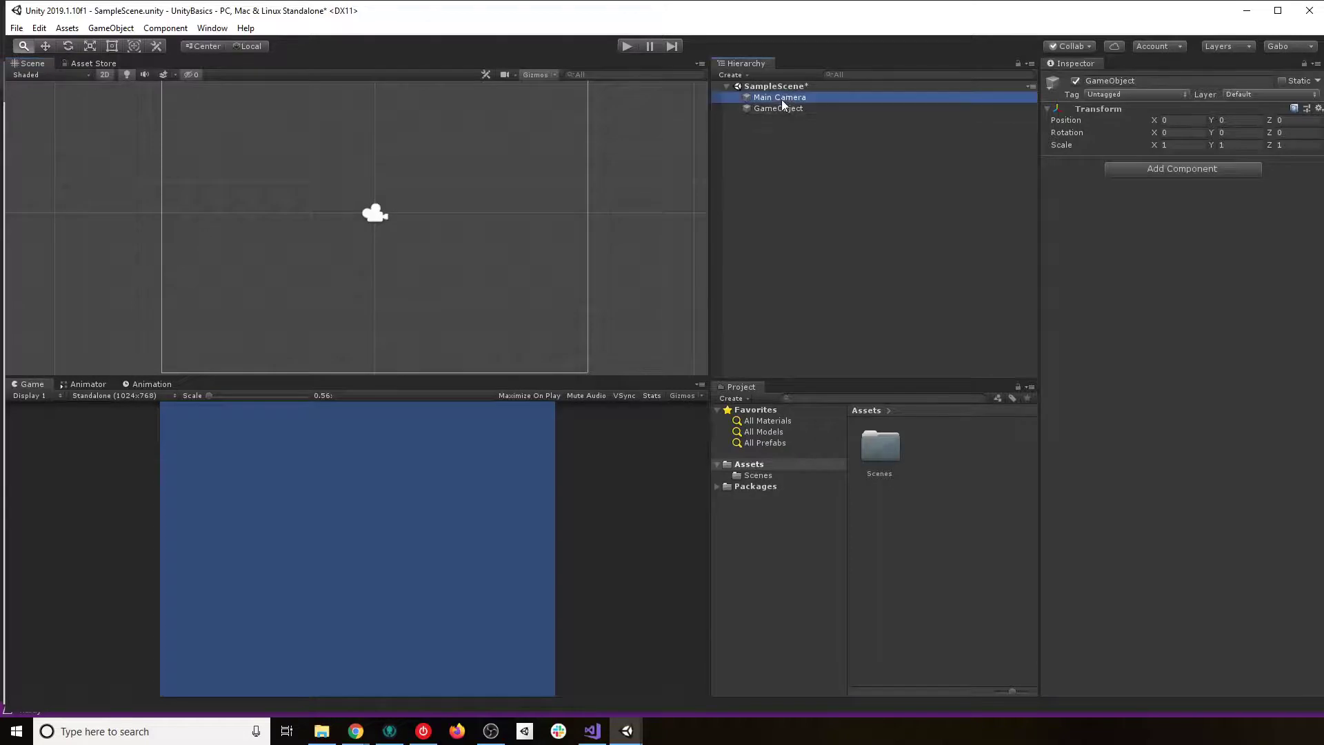
left_click(786, 111)
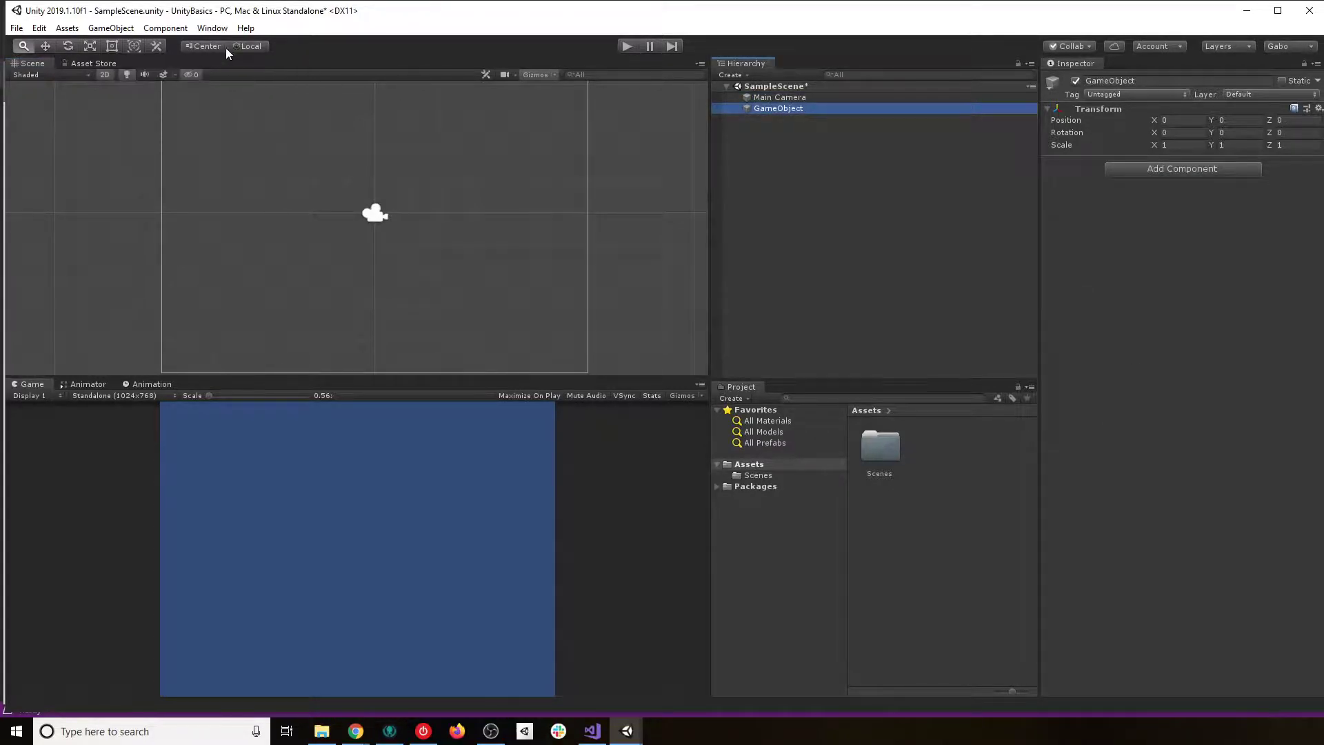
left_click(778, 98)
left_click(775, 109)
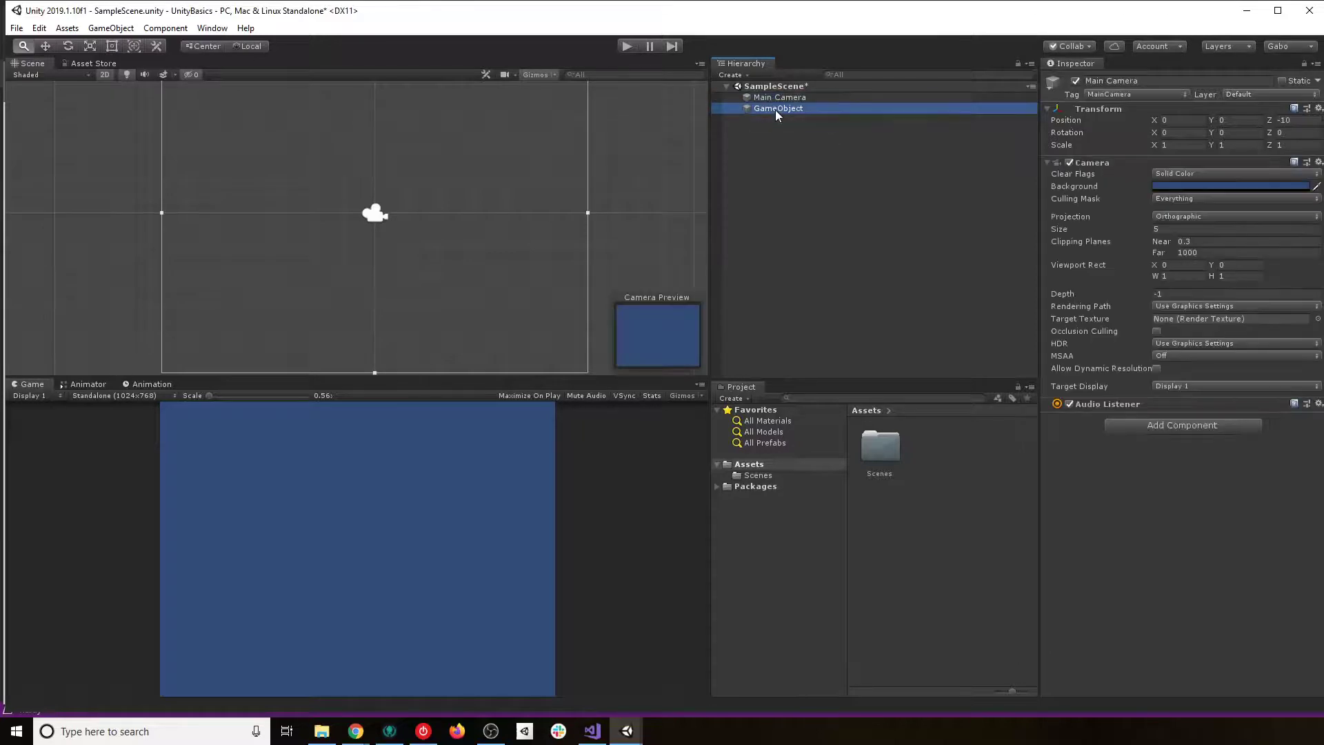
left_click(202, 46)
left_click(203, 46)
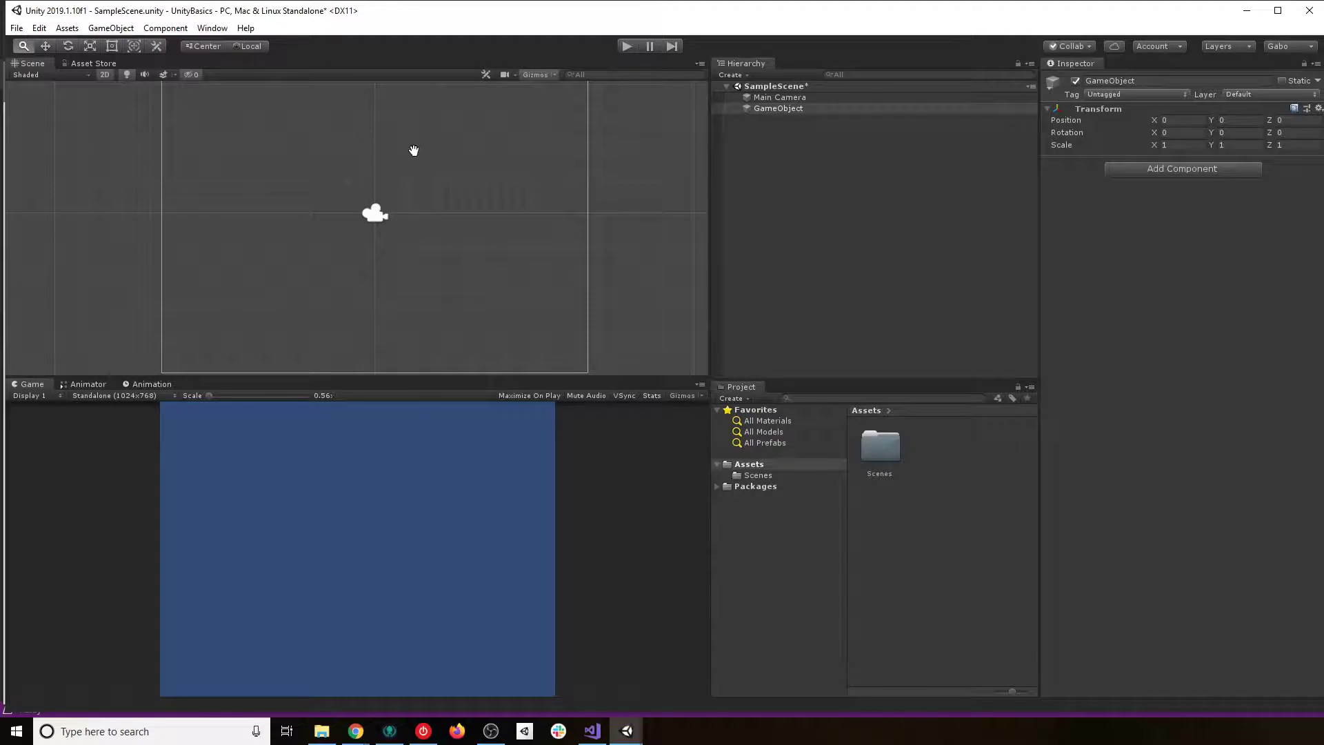
- Frame the GameObject in the Scene view and activate the Move tool to show its axis handles
left_click_drag(475, 237, 517, 222)
left_click(792, 108)
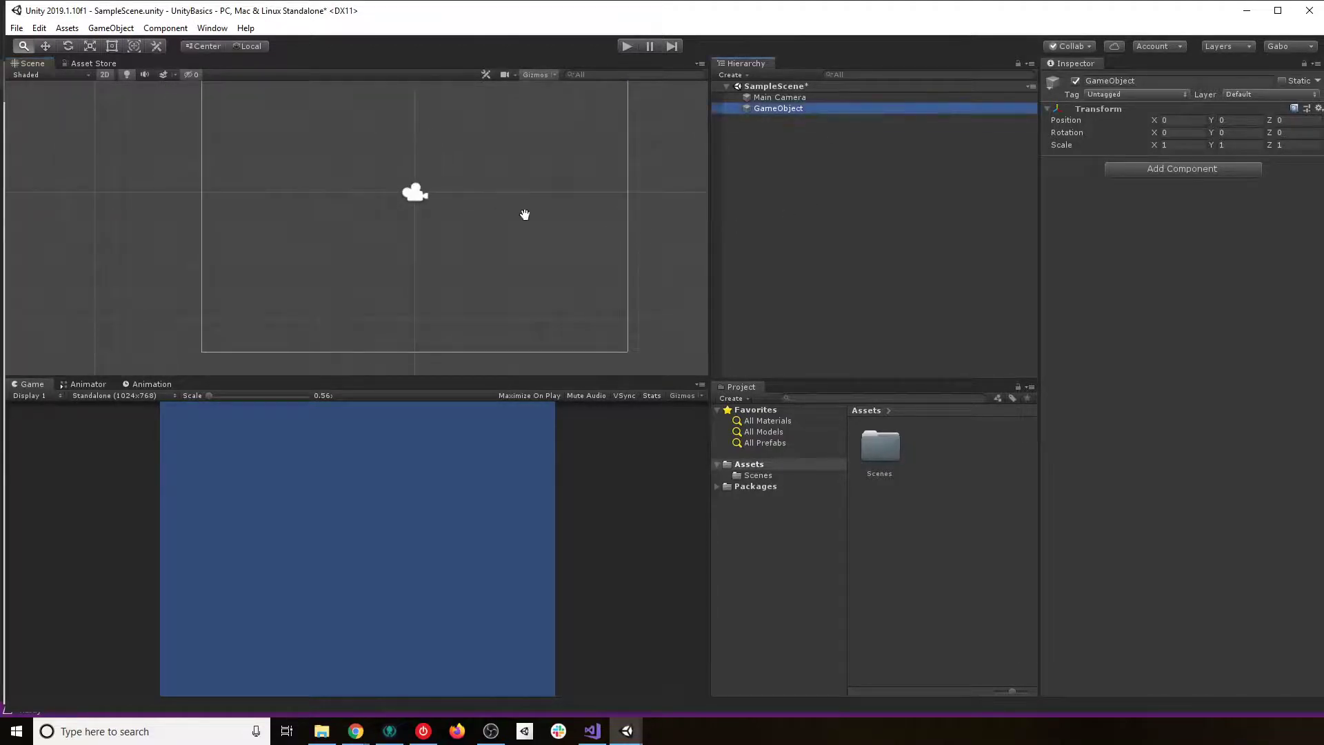
double_click(793, 109)
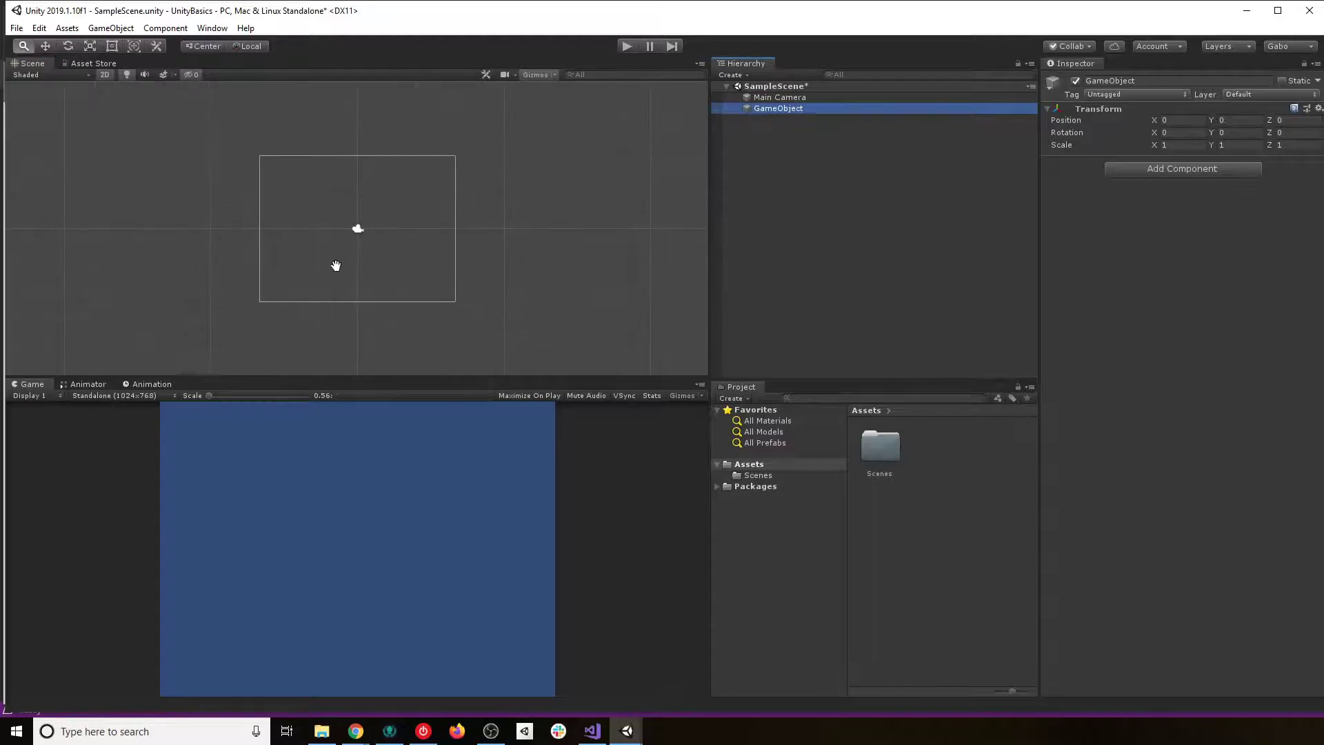
scroll(357, 248, "up", 2)
scroll(357, 248, "up", 3)
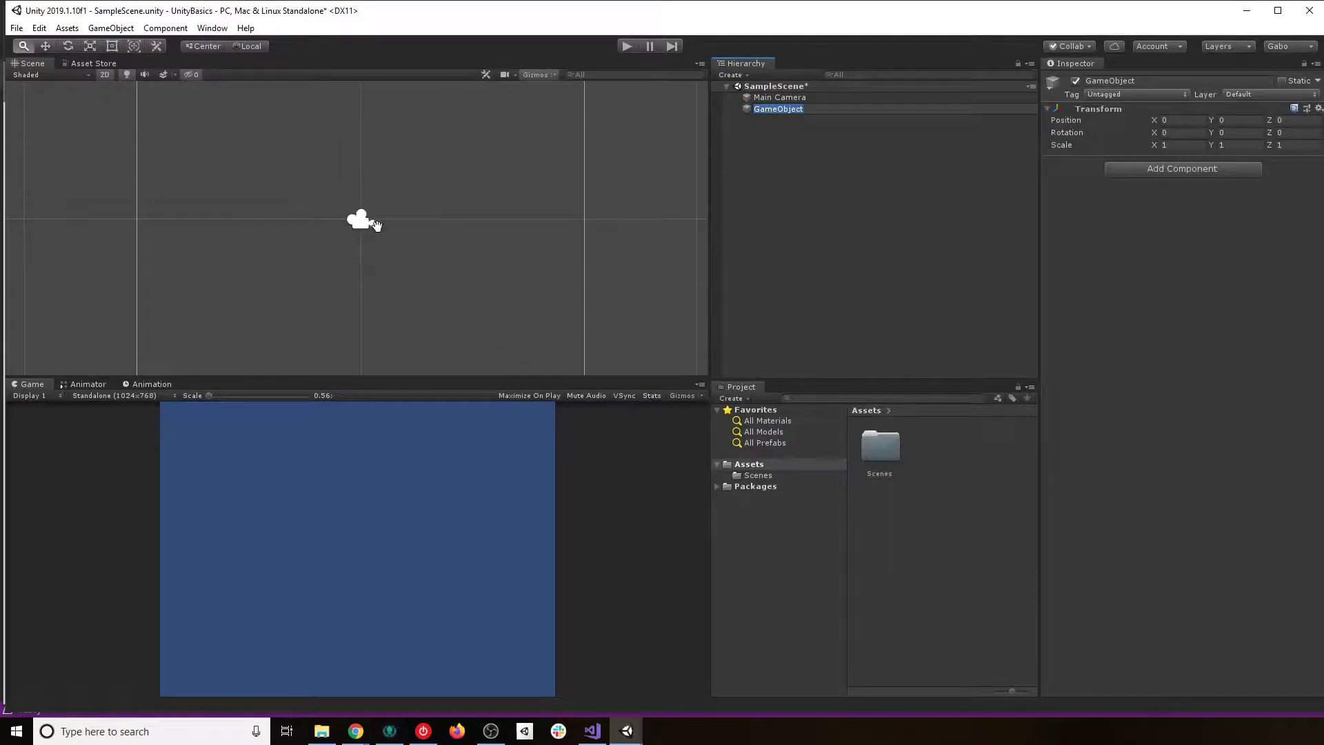
type("w")
key("Escape")
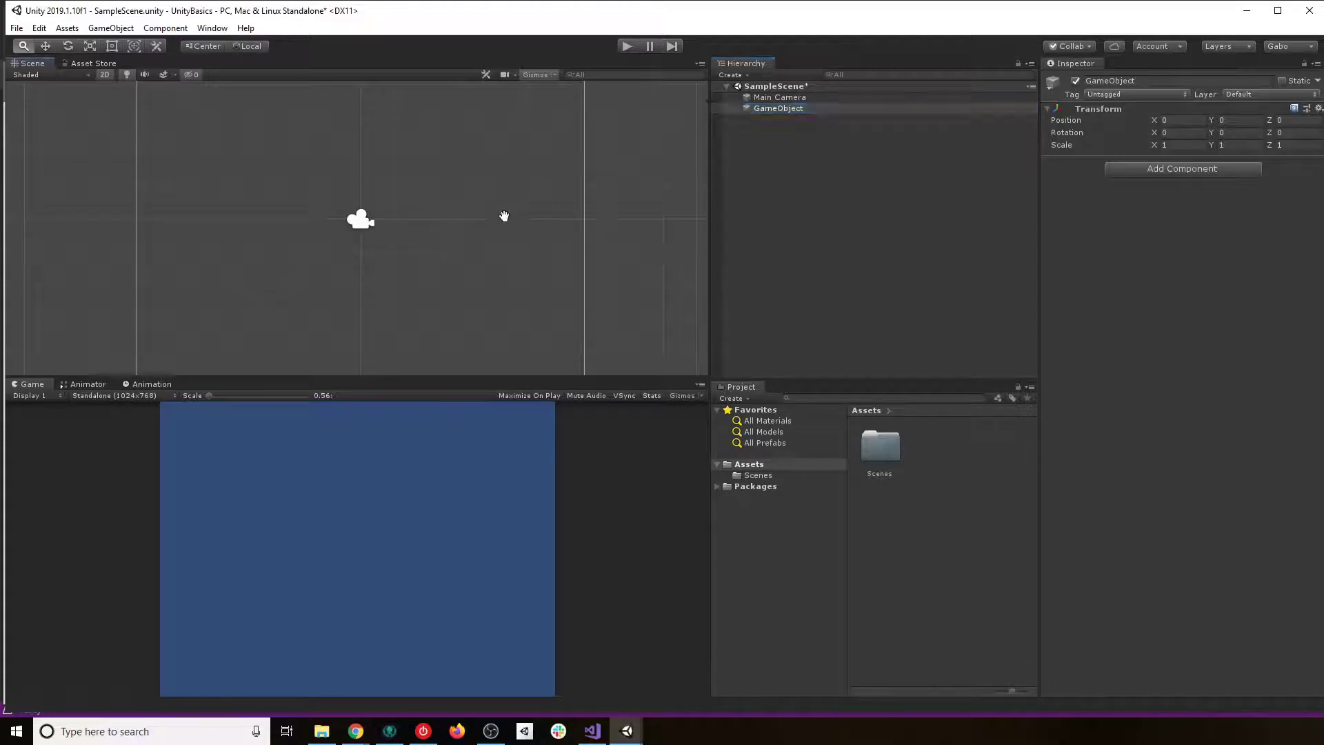
key("w")
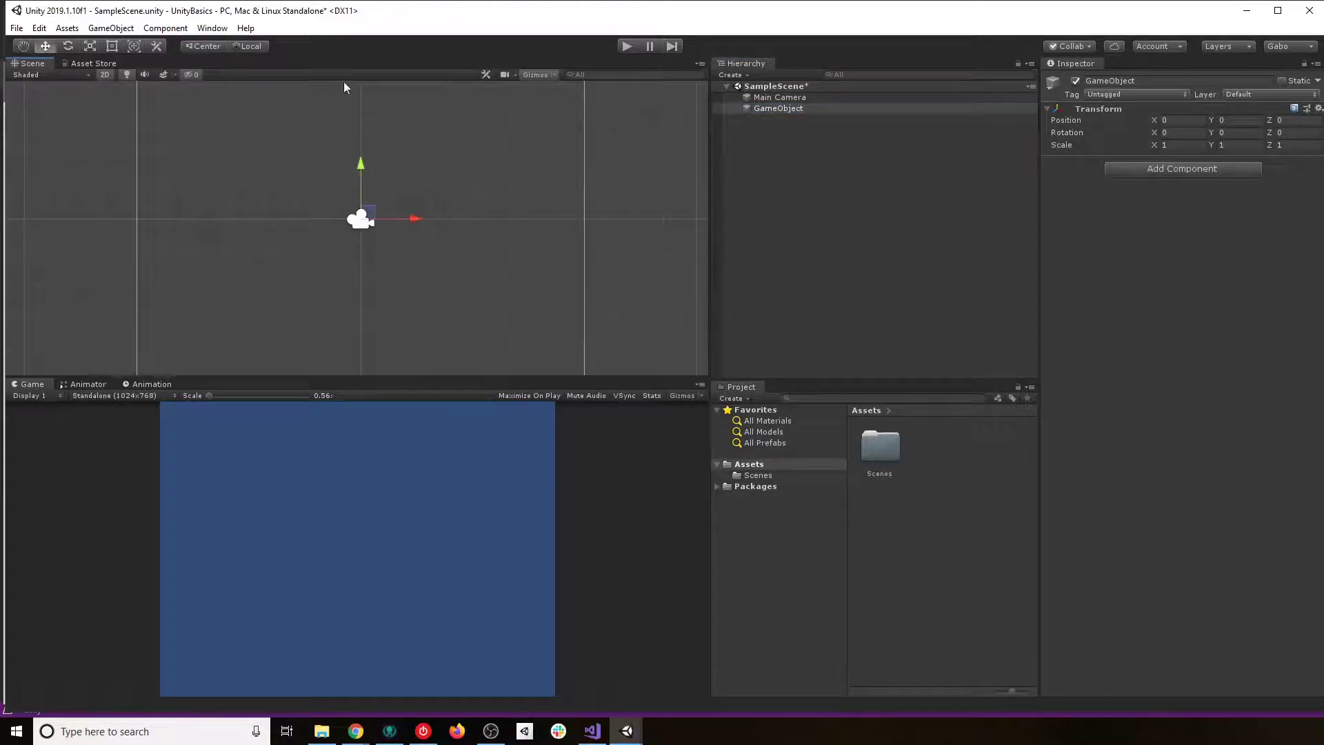
- Move the GameObject along its axes to about X 0.62, Y 0.12 in 2D and Z -0.45 in 3D, returning to 2D view
mouse_move(361, 162)
left_mouse_down()
mouse_move(360, 97)
mouse_move(367, 224)
mouse_move(352, 114)
mouse_move(353, 176)
mouse_move(354, 150)
left_mouse_up()
mouse_move(418, 214)
left_mouse_down()
mouse_move(555, 222)
mouse_move(347, 225)
mouse_move(440, 213)
left_mouse_up()
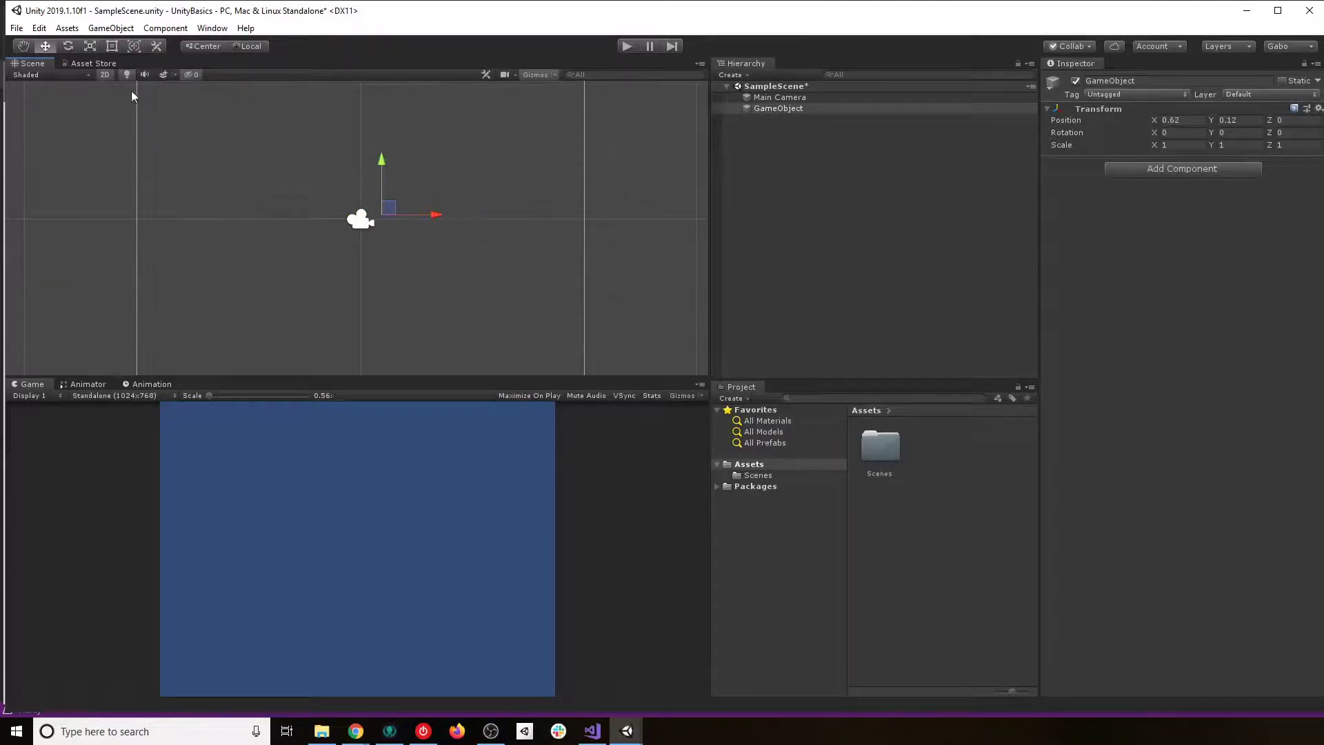
left_click(104, 74)
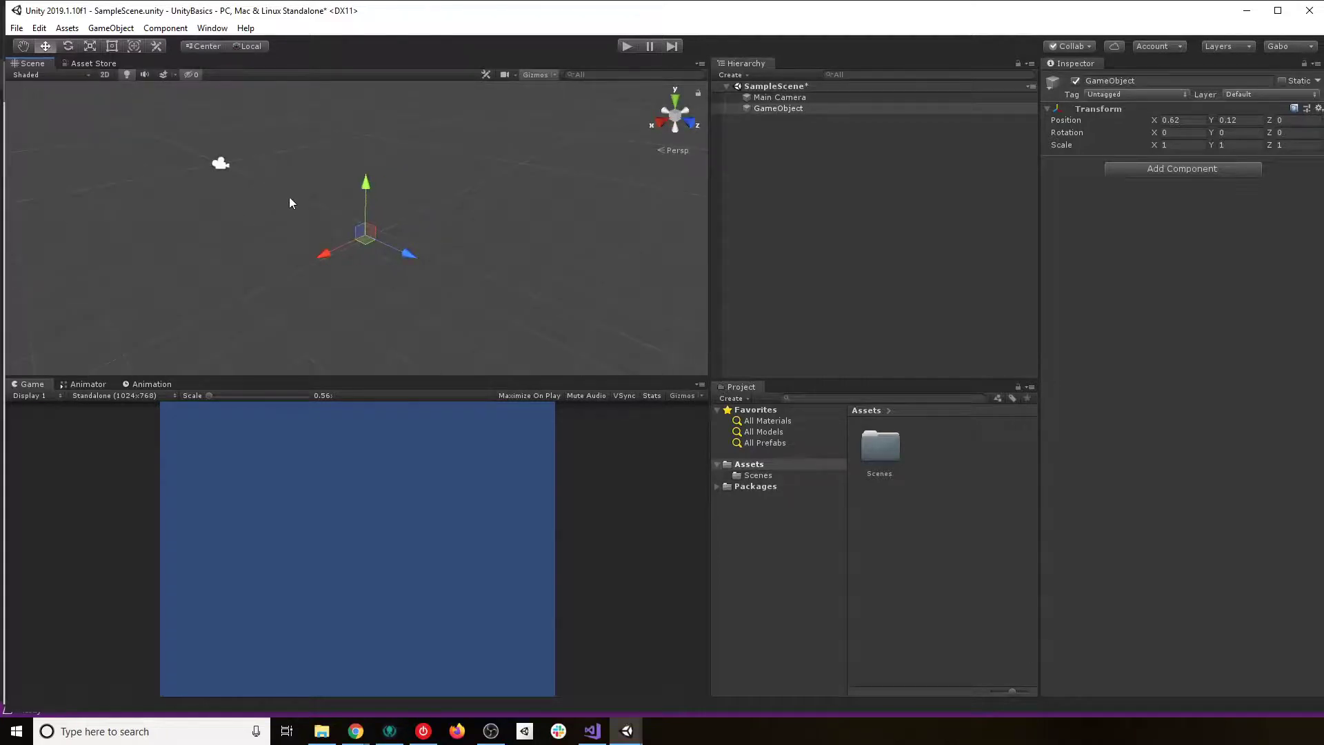
mouse_move(411, 261)
left_mouse_down()
mouse_move(372, 248)
mouse_move(426, 267)
mouse_move(361, 237)
mouse_move(453, 292)
mouse_move(454, 275)
mouse_move(387, 264)
mouse_move(414, 275)
mouse_move(400, 260)
left_mouse_up()
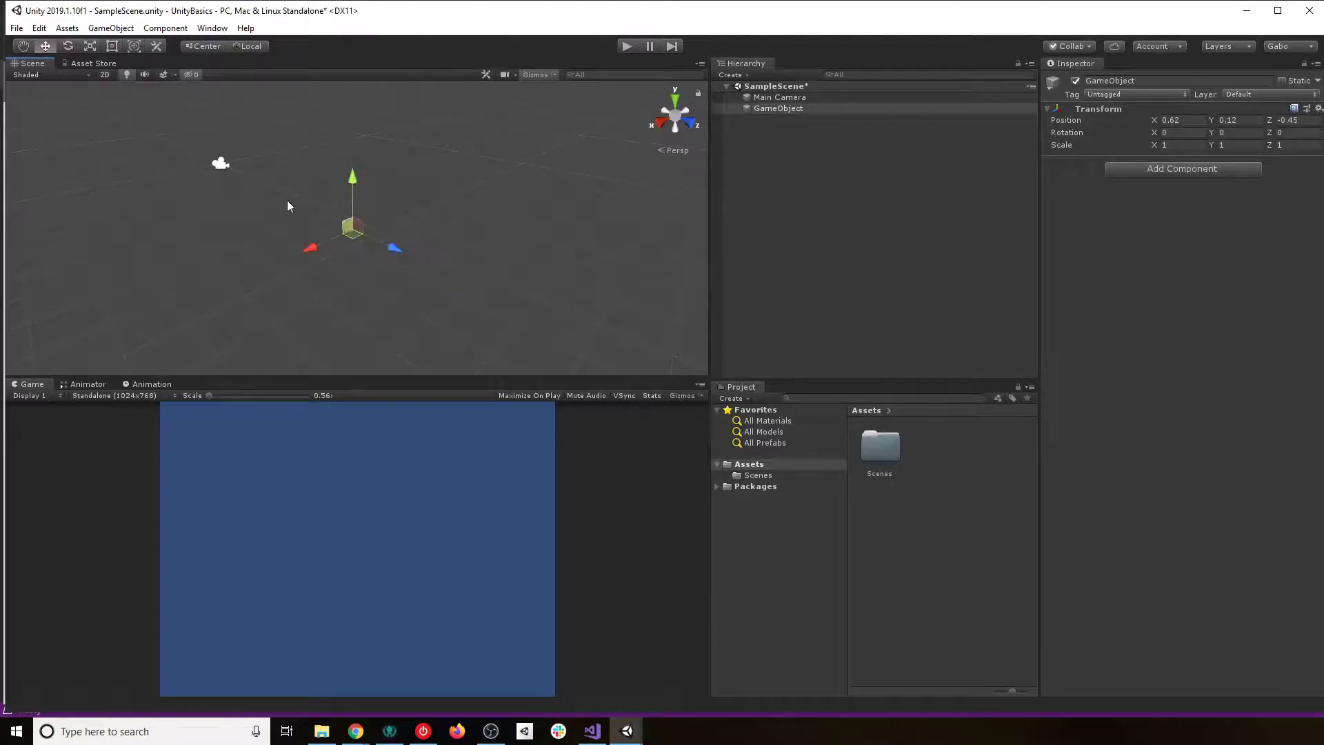
left_click(106, 74)
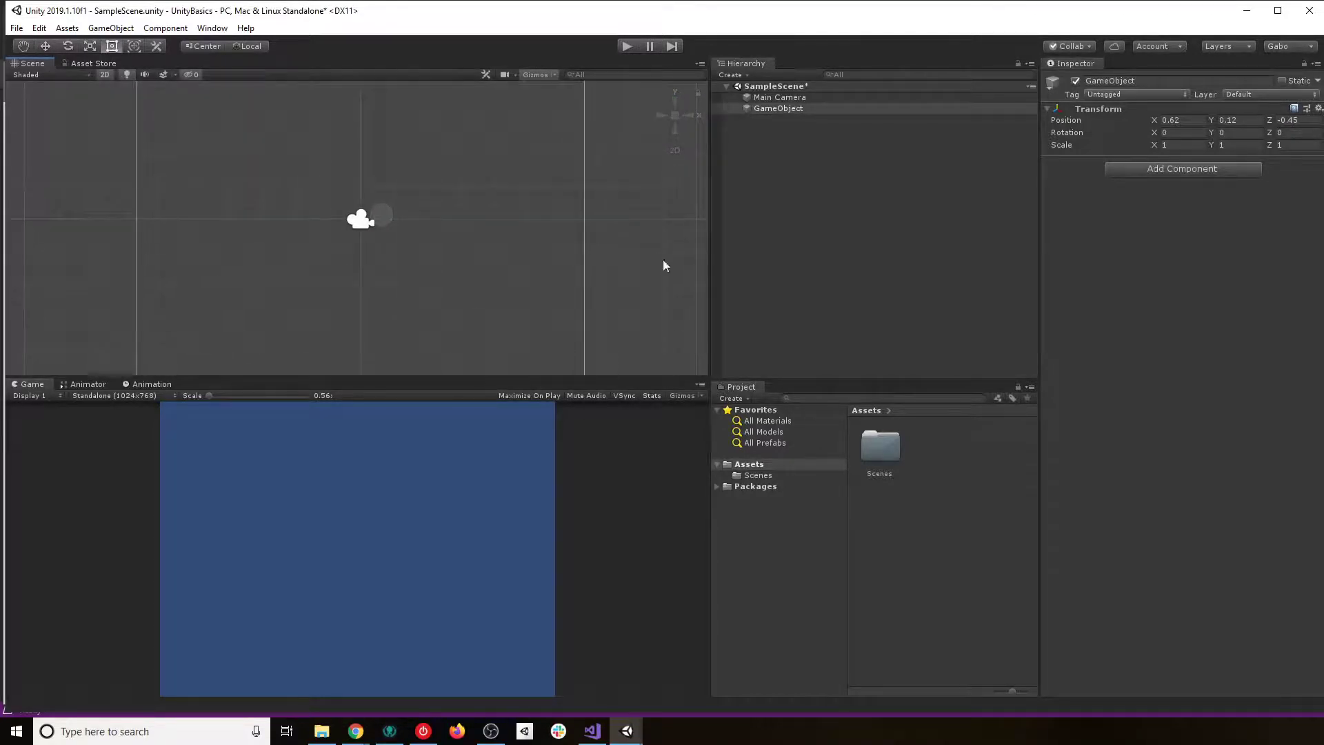
- Reselect the GameObject with the Move tool and reset its position to X 0, Y 0, Z 0
left_click(780, 97)
left_click(779, 108)
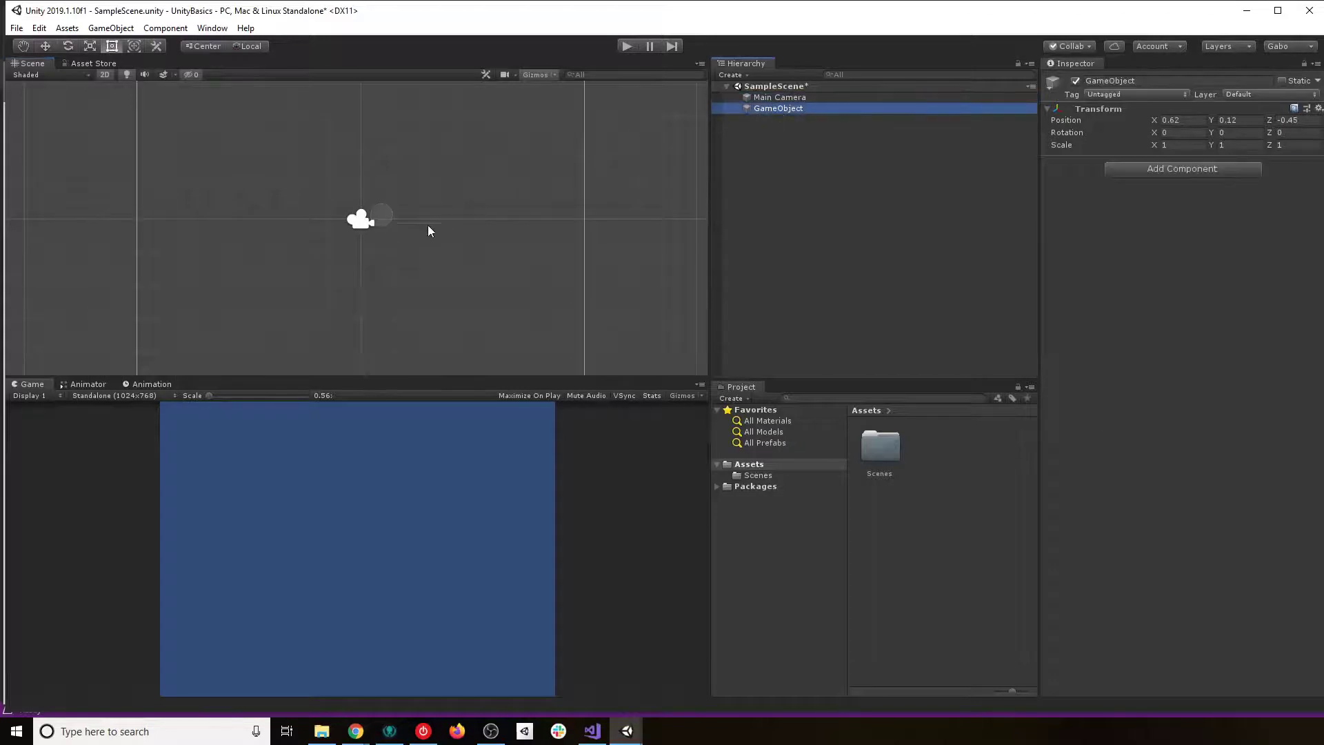
key("w")
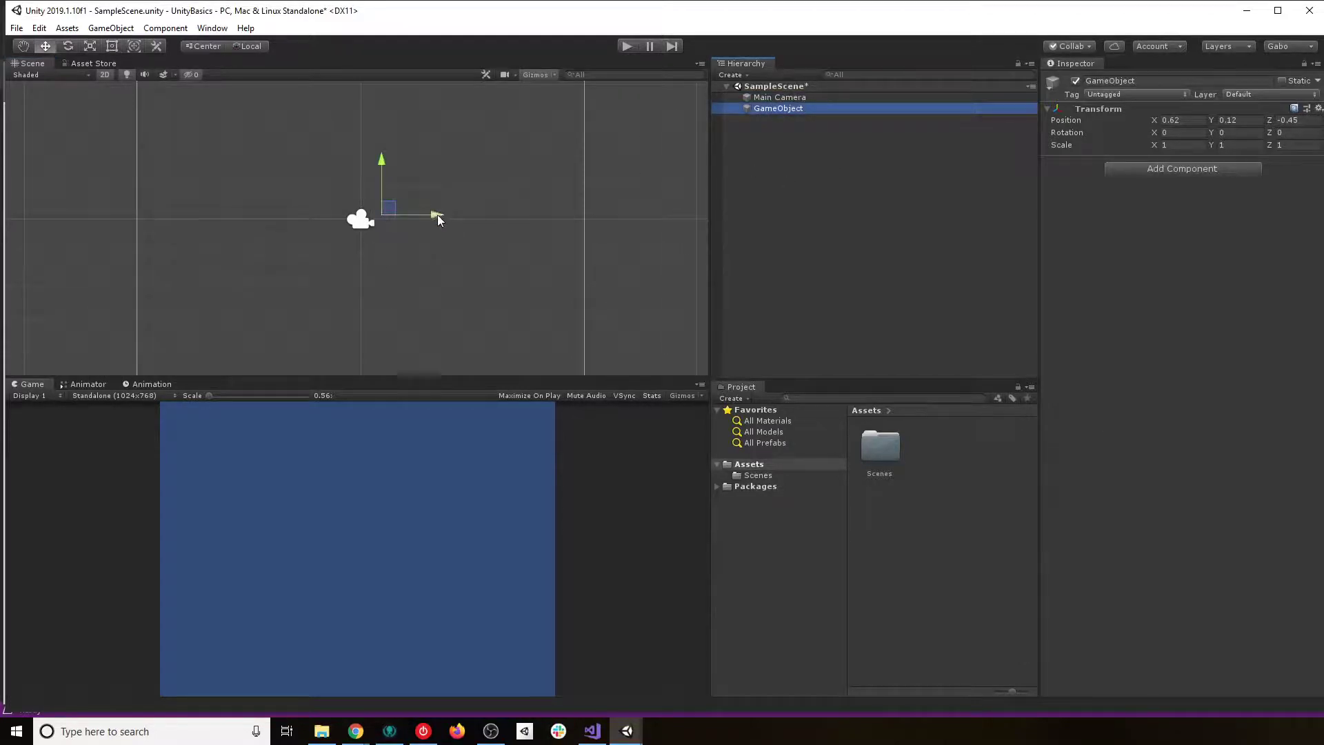
left_click(1307, 122)
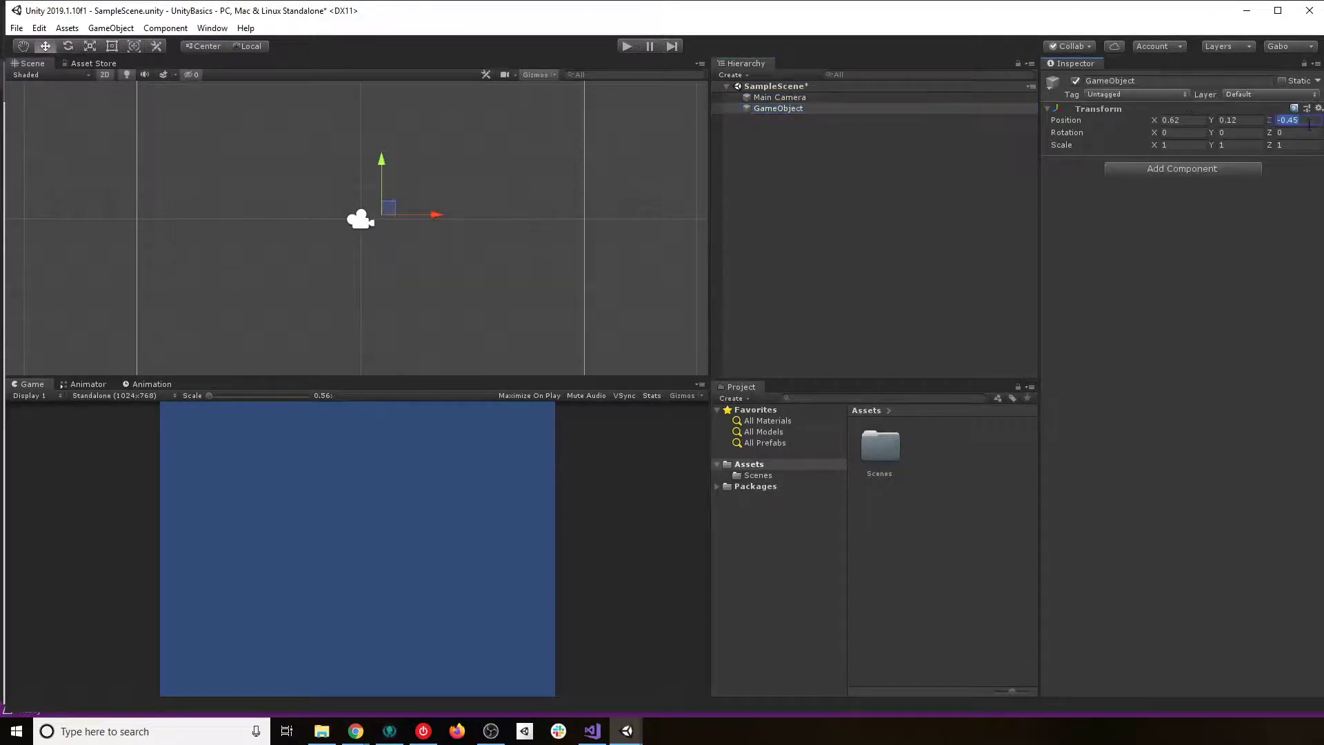
type("0")
left_click(1197, 123)
type("0")
key("Tab")
type("0")
key("Tab")
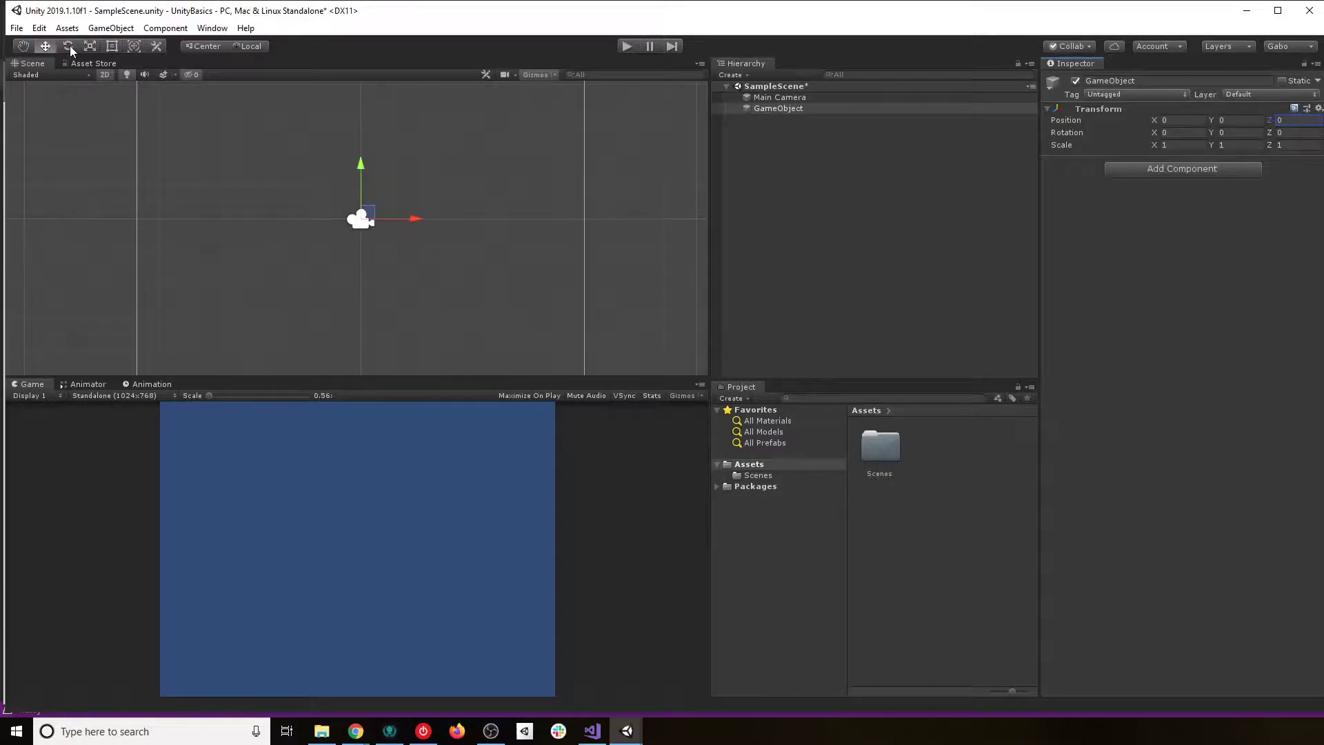
- Try rotating the GameObject with the Rotate tool, and undo the rotation
left_click(311, 186)
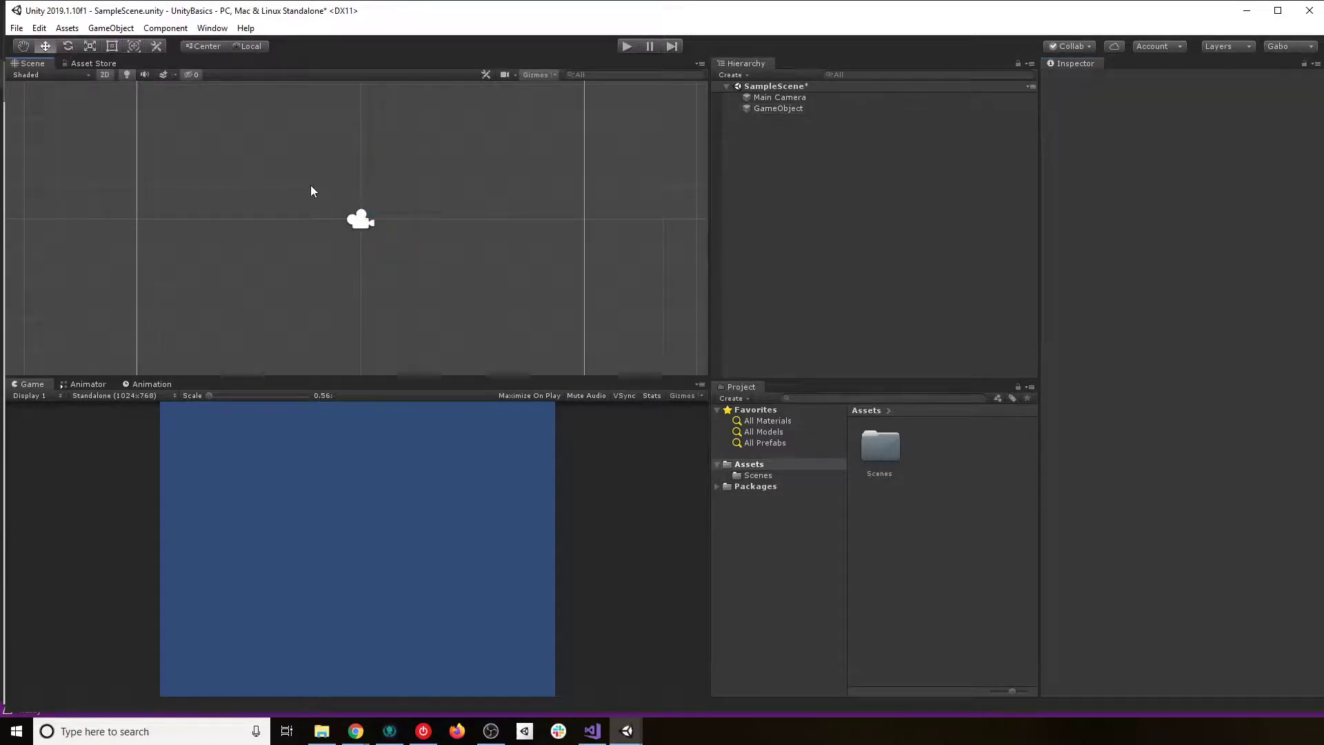
left_click(805, 108)
left_click(493, 194)
left_click(782, 110)
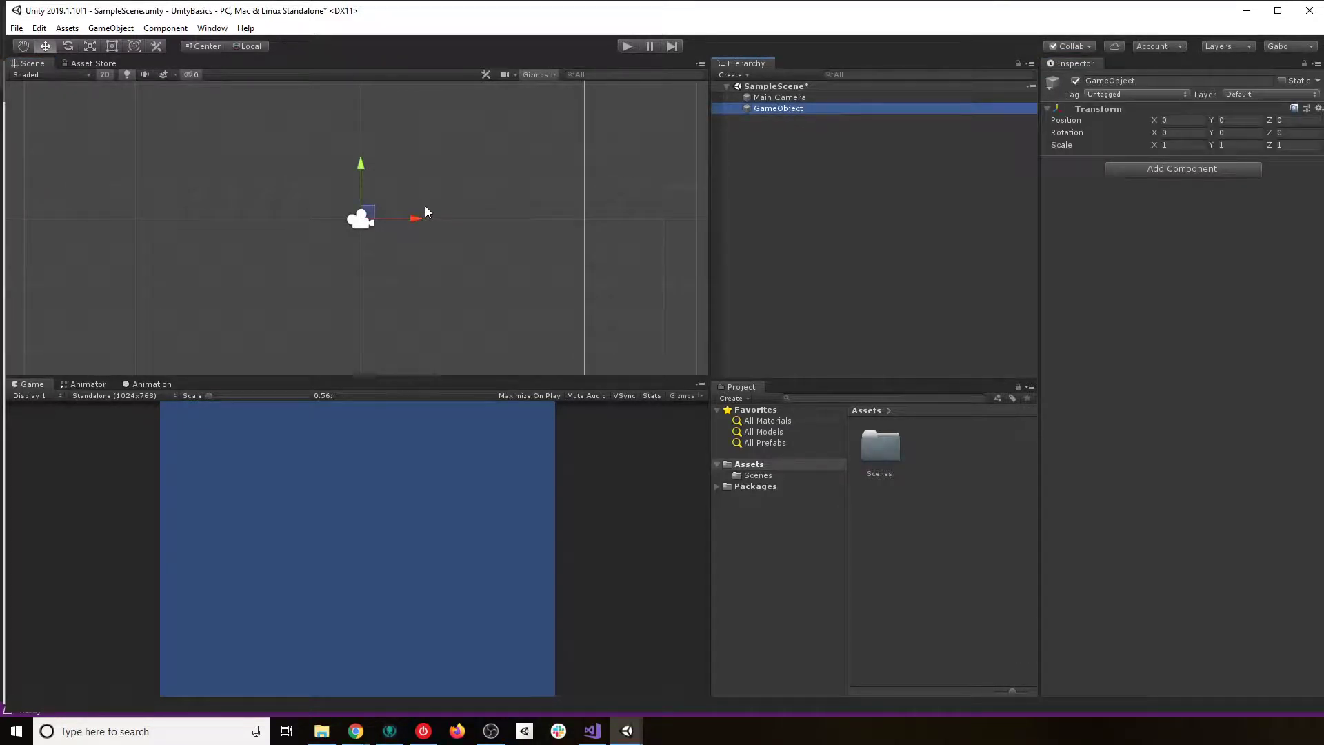
key("e")
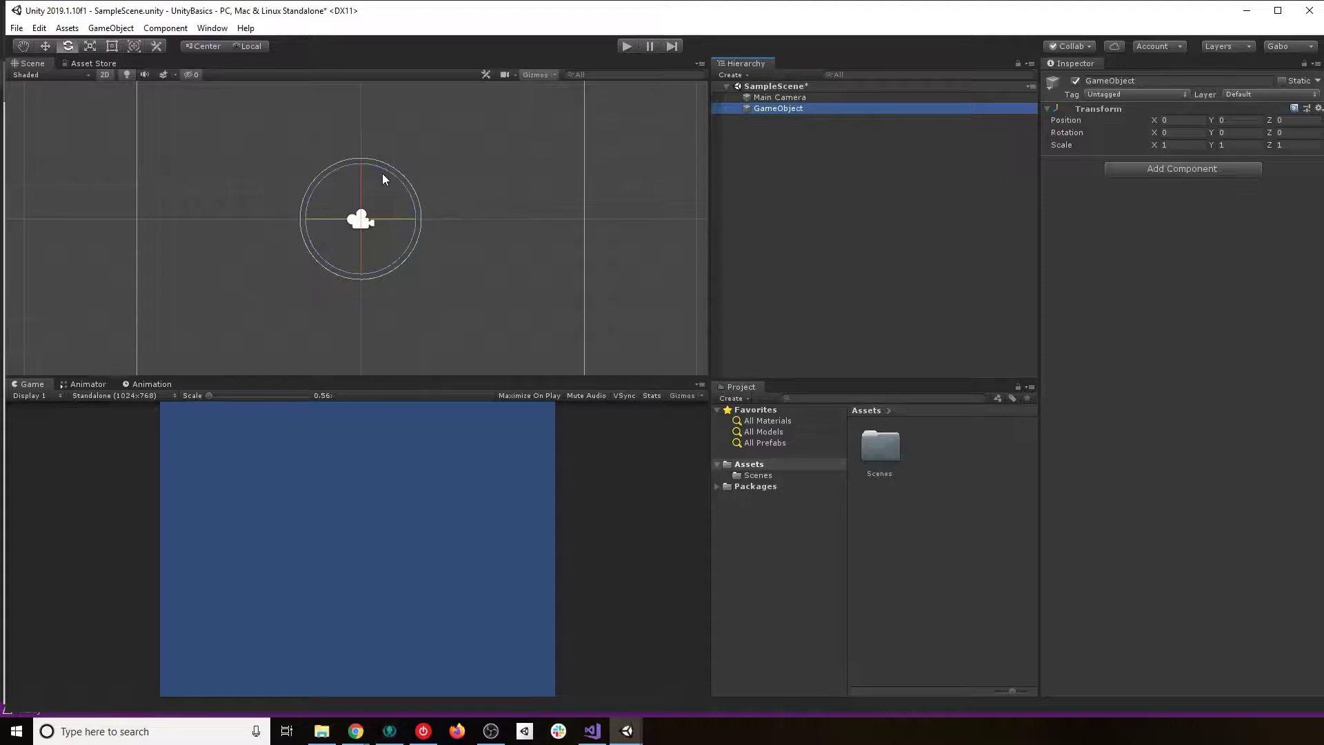
left_click_drag(382, 172, 360, 233)
key("ctrl+z")
key("ctrl+z")
key("ctrl+z")
key("ctrl+z")
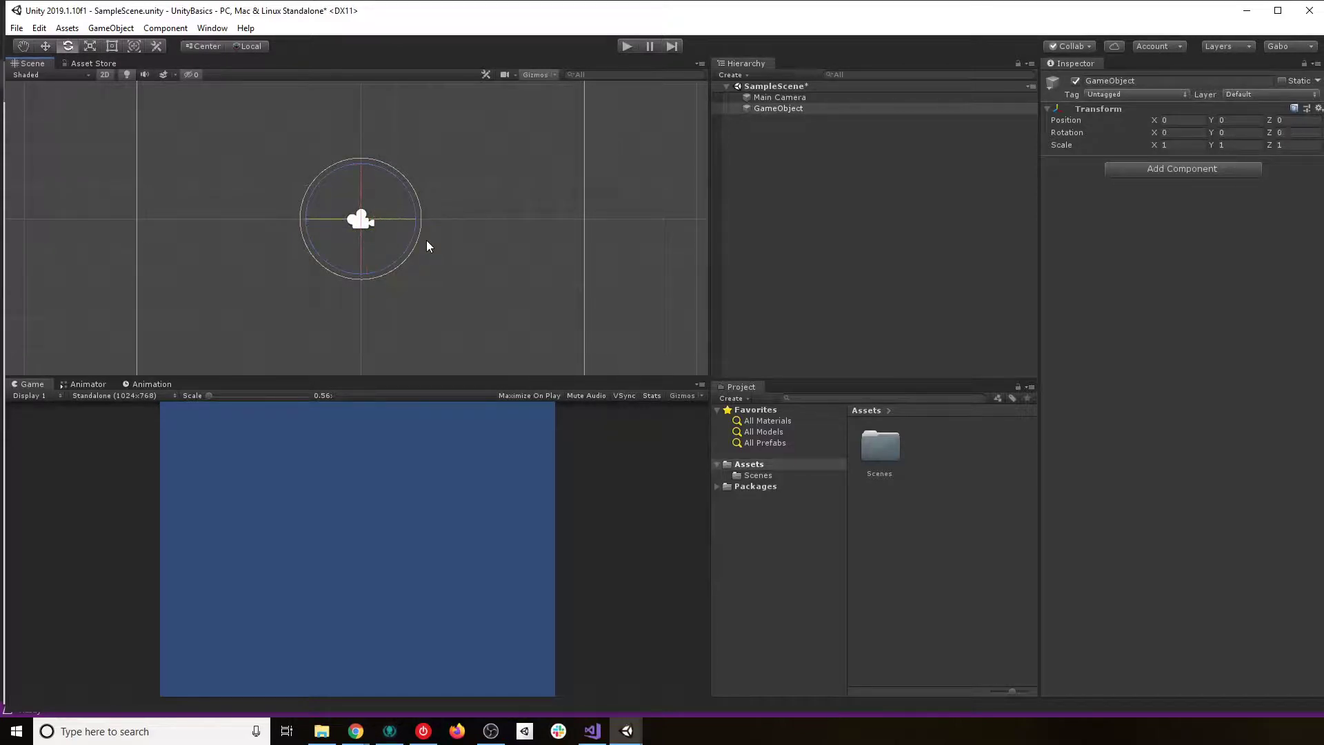
- Reselect the GameObject and examine its Scale and Rotate handles
left_click(248, 121)
left_click(795, 109)
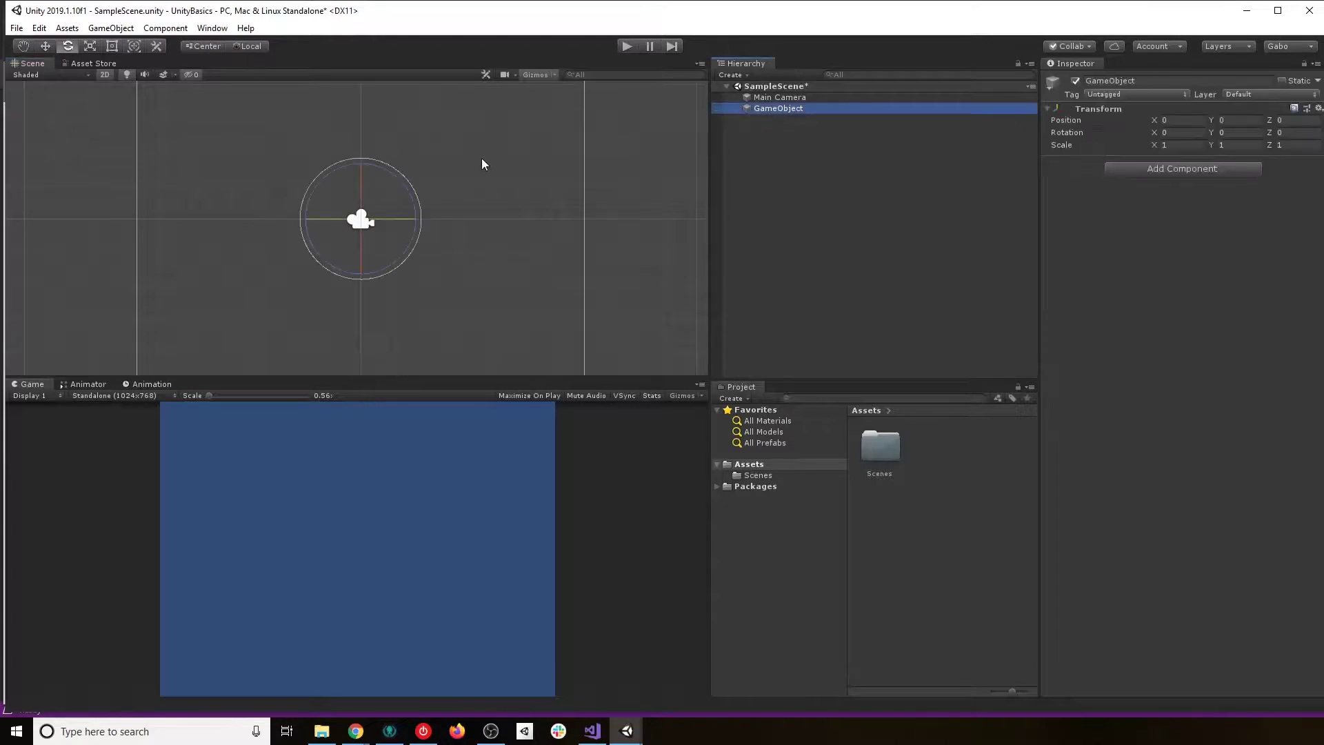
key("r")
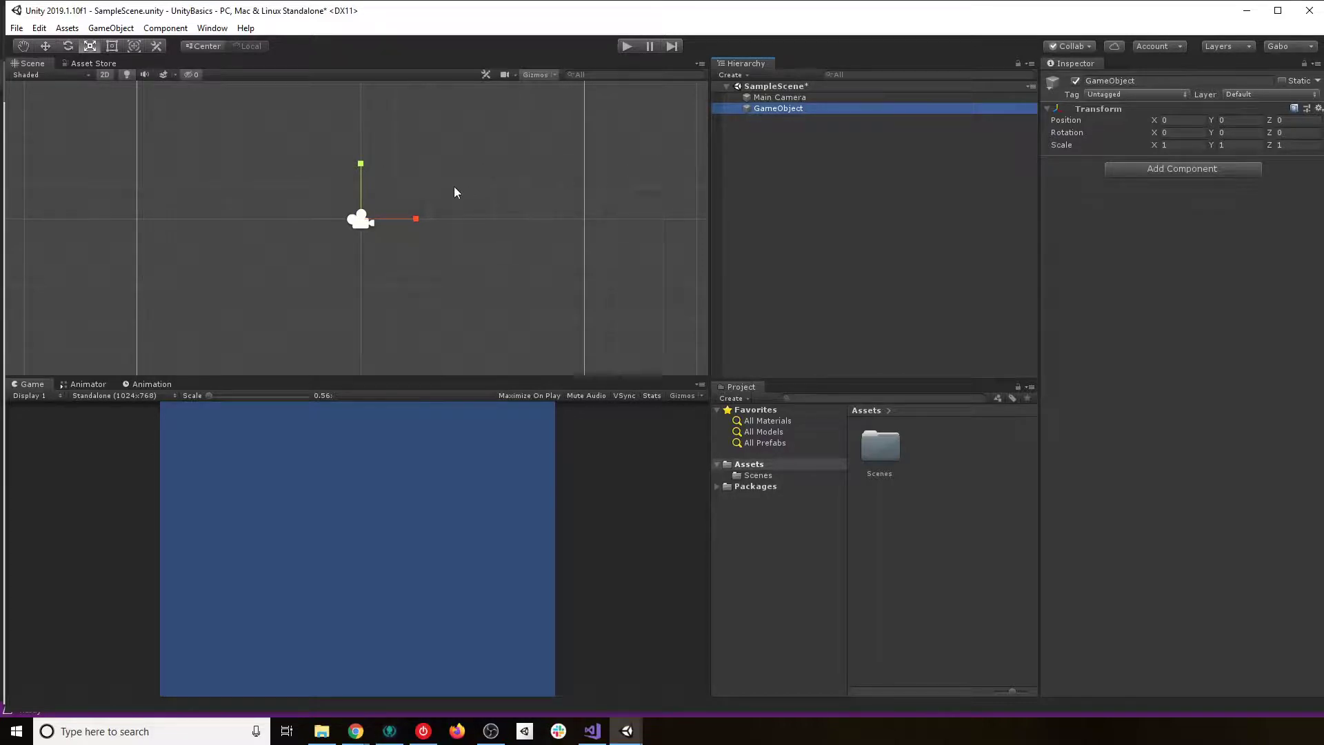
key("e")
- Move the GameObject freely in the XY plane to about X -3.16, Y -0.23, and switch through Rotate to the Scale tool
key("w")
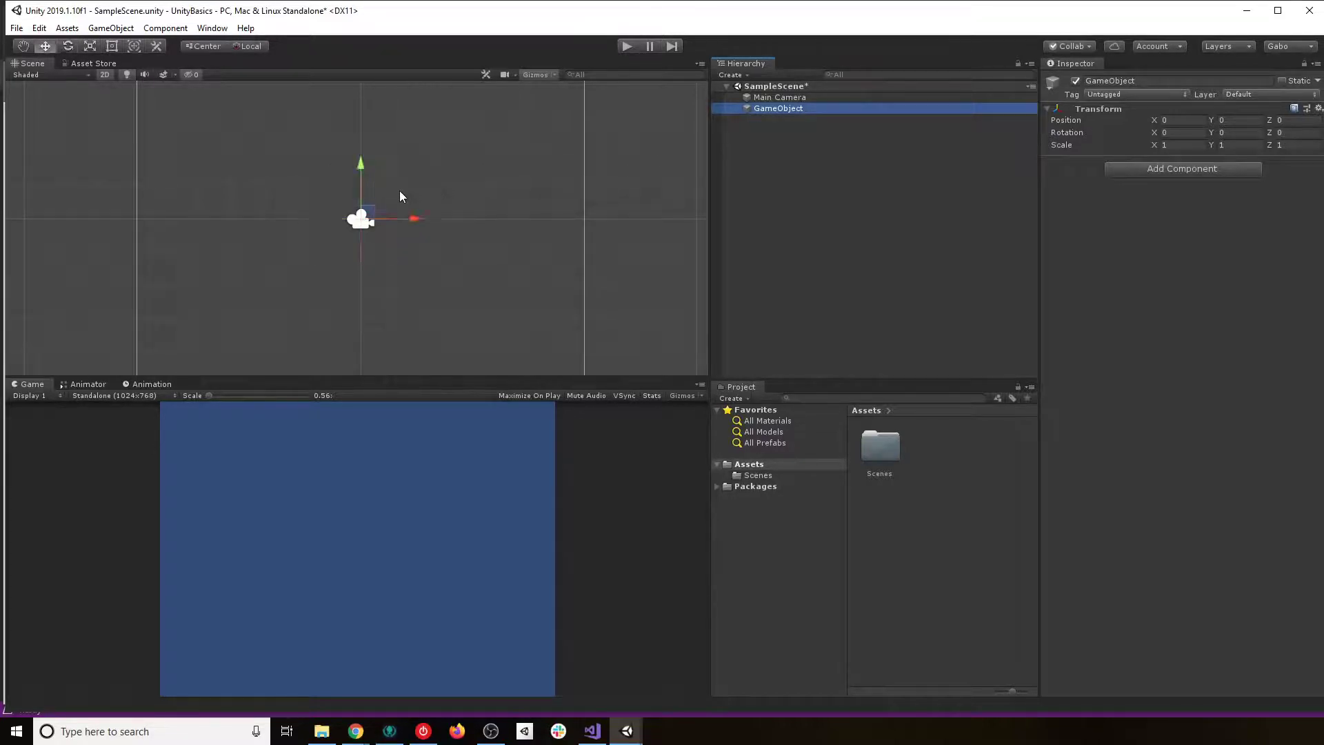
left_click_drag(370, 213, 265, 228)
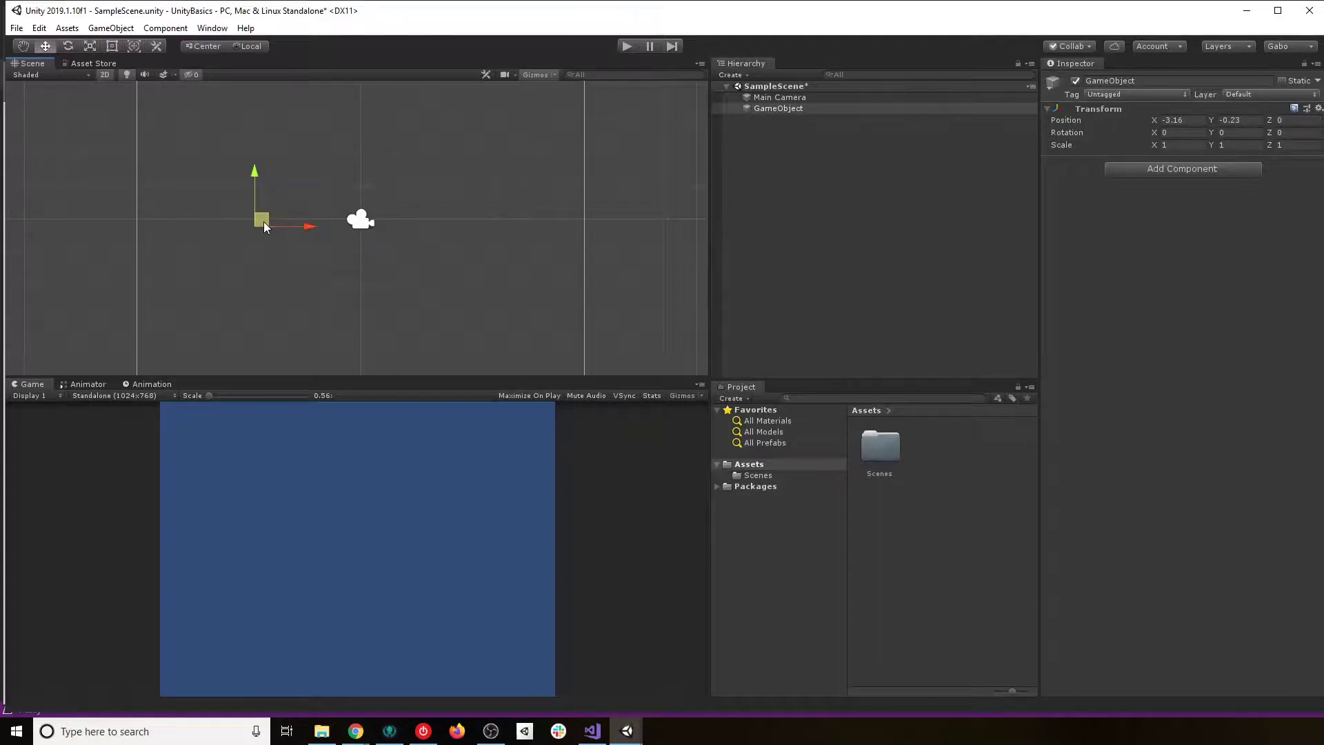
key("e")
key("r")
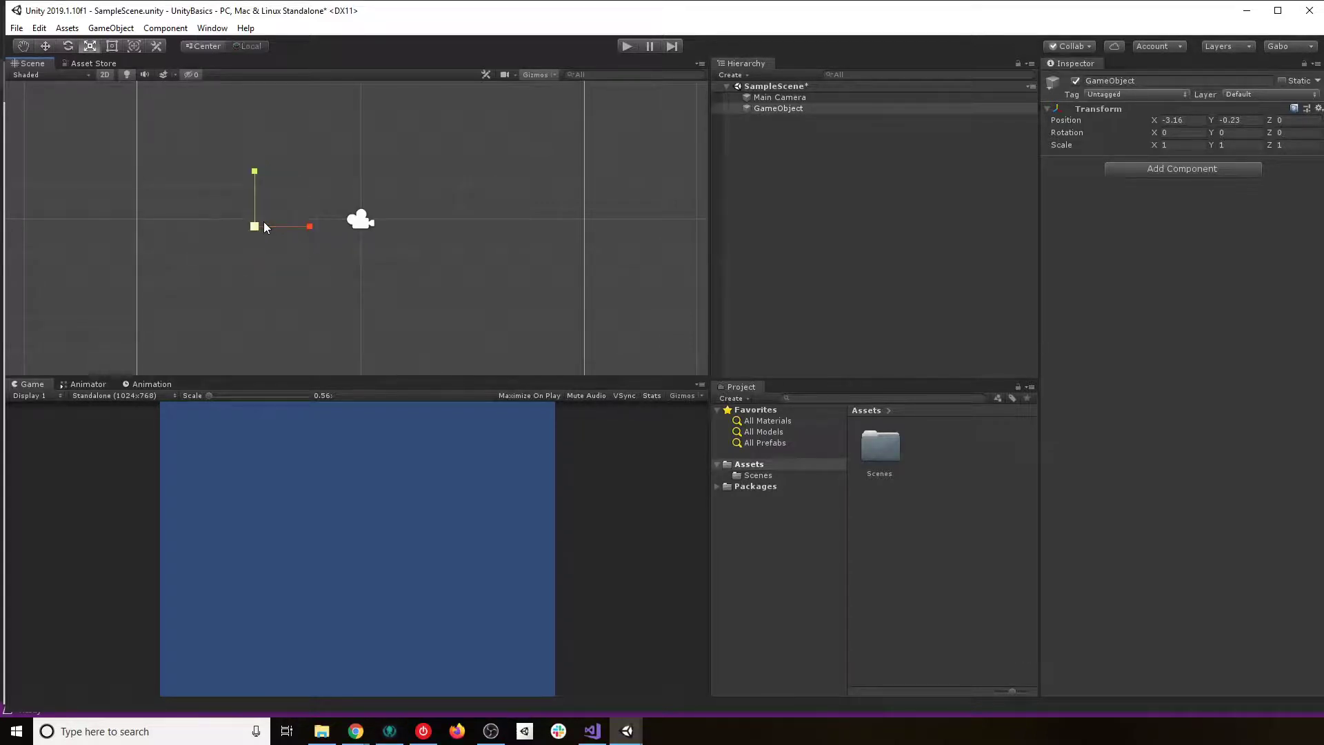
- Scale the GameObject to about X 5.95, Y 2.92, and switch through the Rect tool to the Move tool
left_click_drag(255, 226, 254, 93)
left_click_drag(309, 226, 528, 211)
key("t")
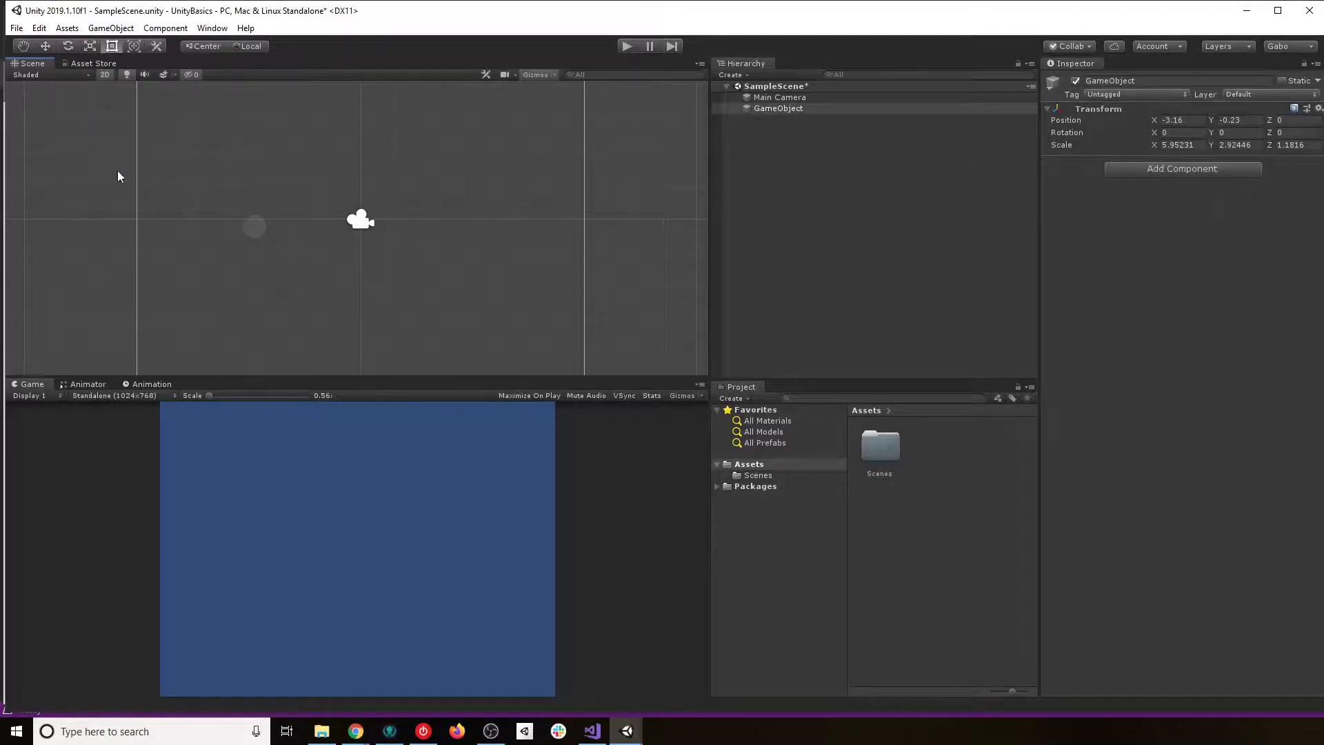
left_click(45, 45)
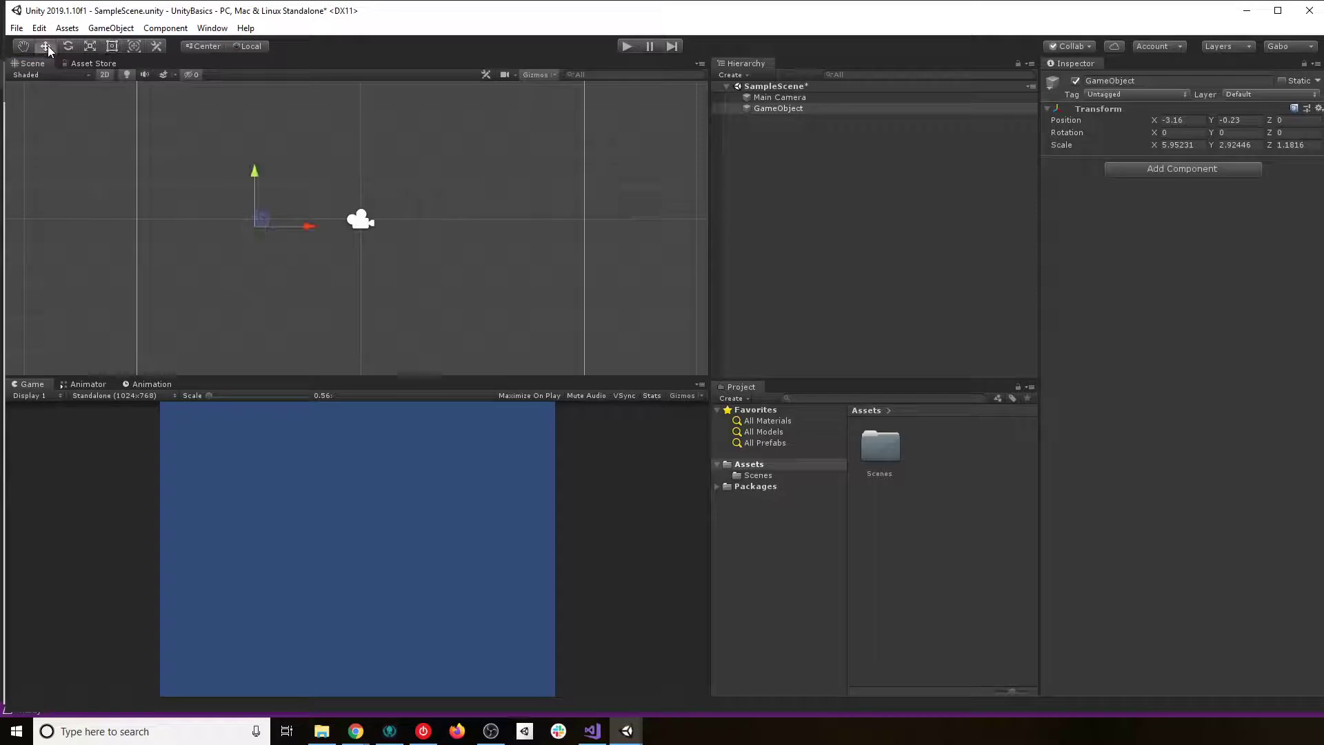
- Delete the GameObject from the SampleScene hierarchy, leaving the Main Camera in place
left_click(770, 99)
left_click(768, 110)
key("Delete")
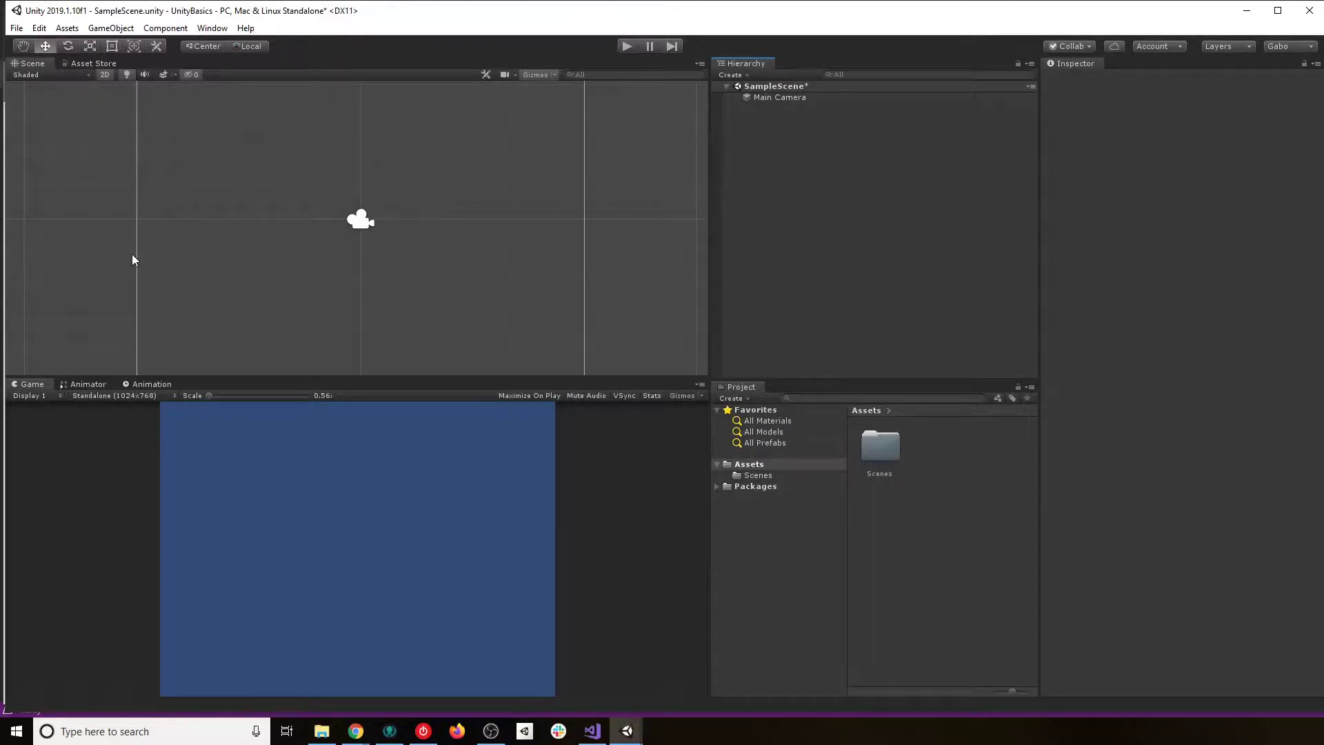
- Cycle through the Rotate, Scale and Move tools, ending on the Hand tool
key("e")
key("r")
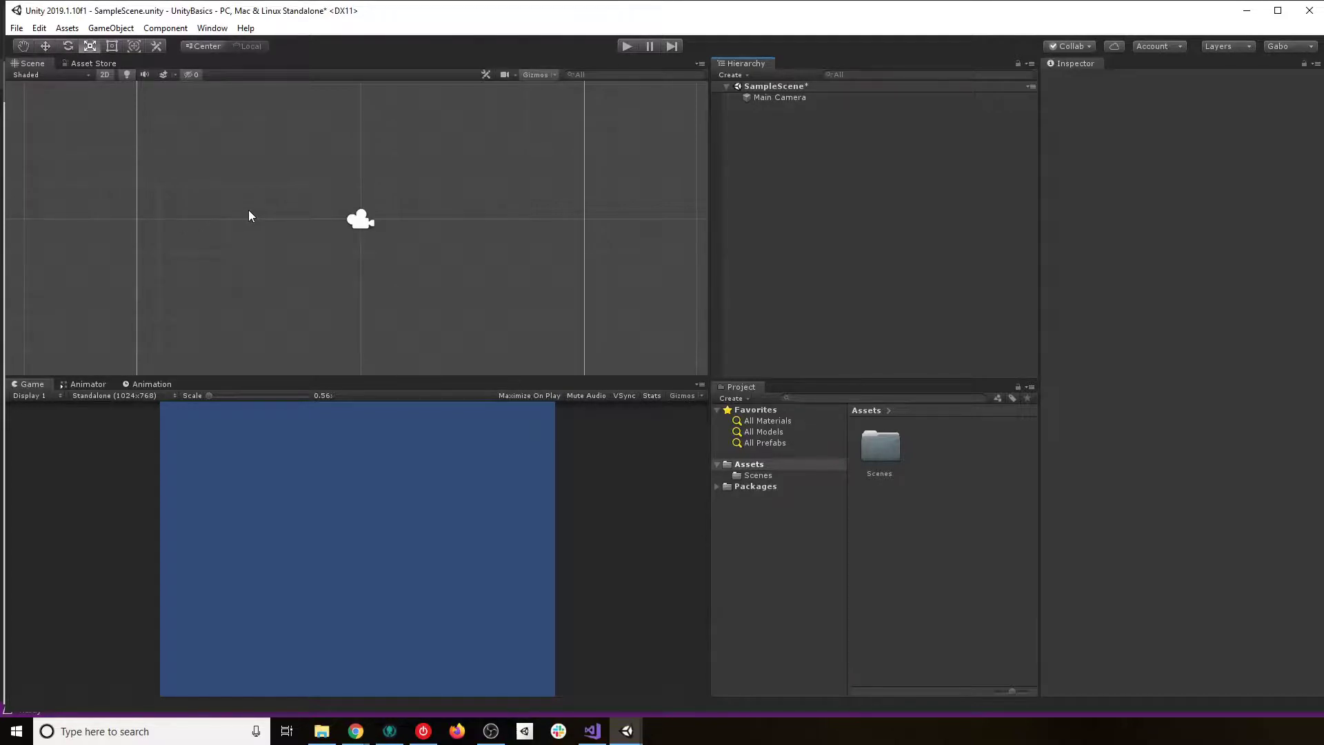
key("e")
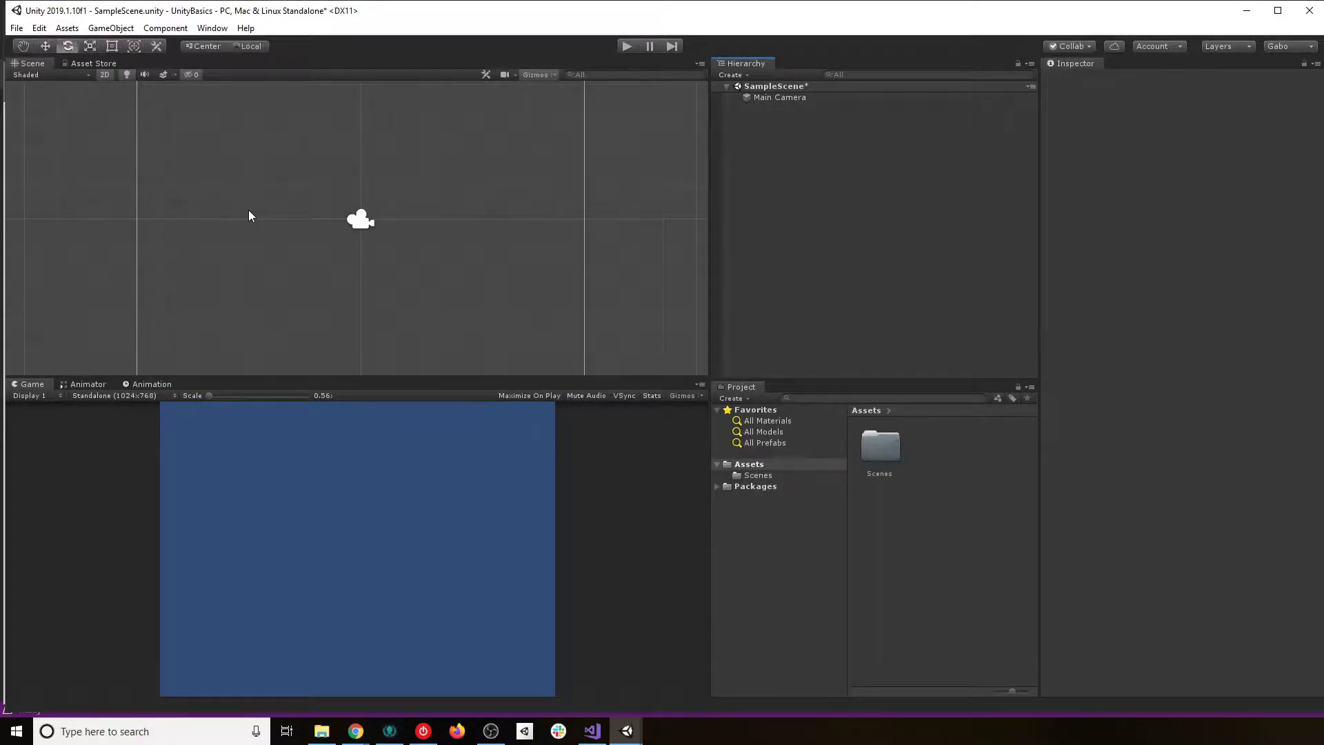
key("r")
key("w")
key("q")
- Show the Asset Store and examine which window types can be added beside it
left_click(94, 64)
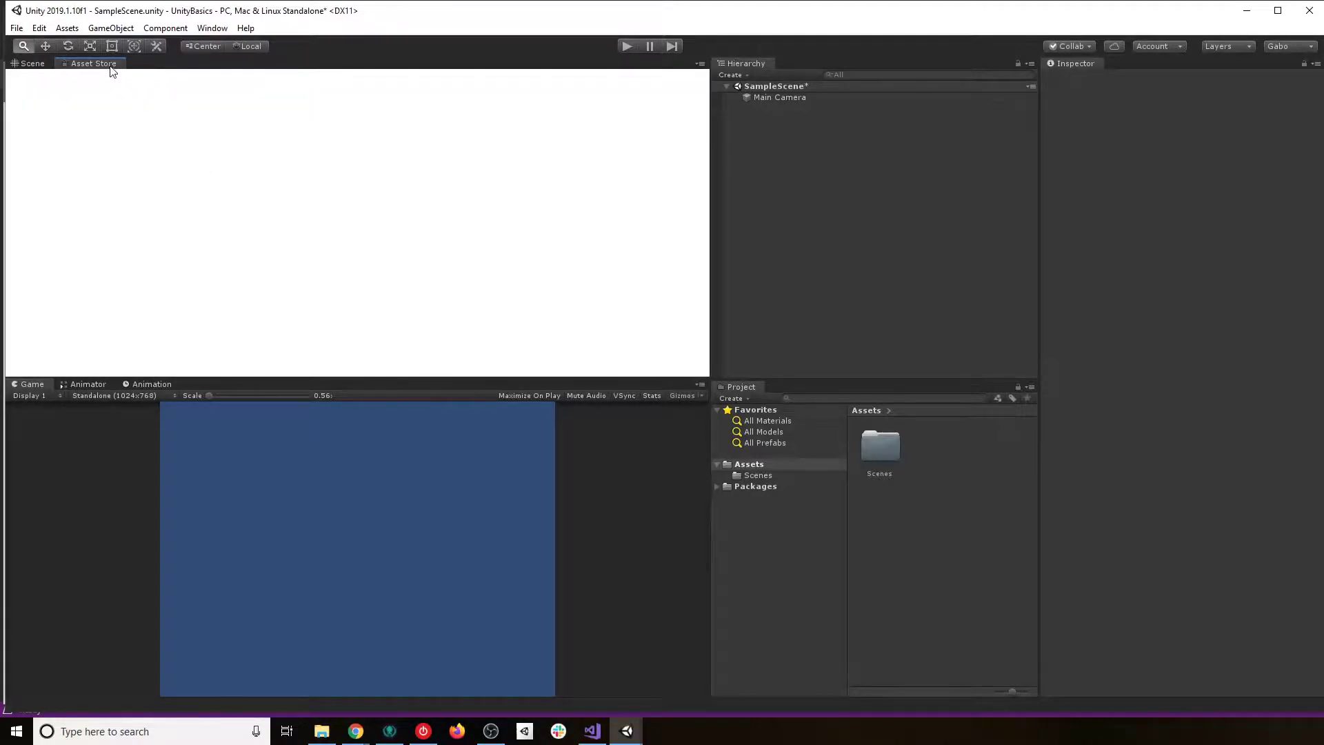
right_click(115, 67)
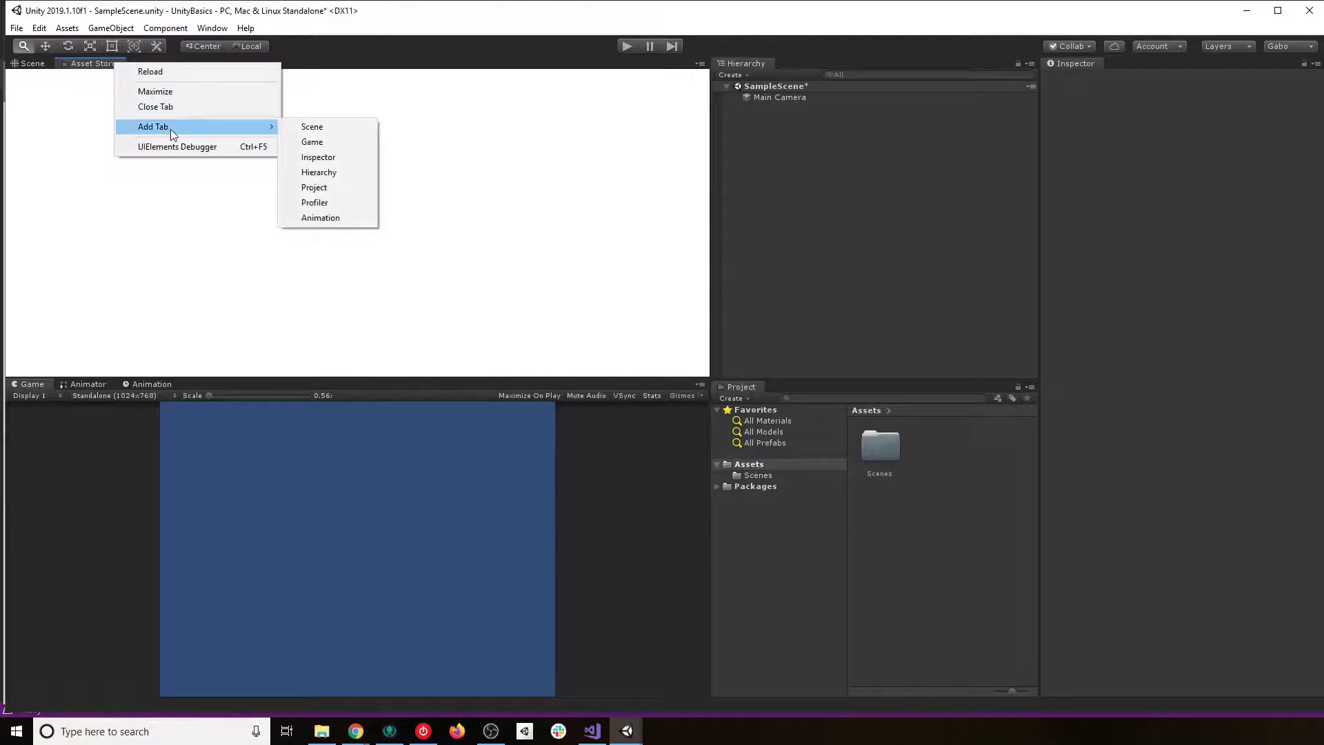
left_click(90, 62)
right_click(94, 59)
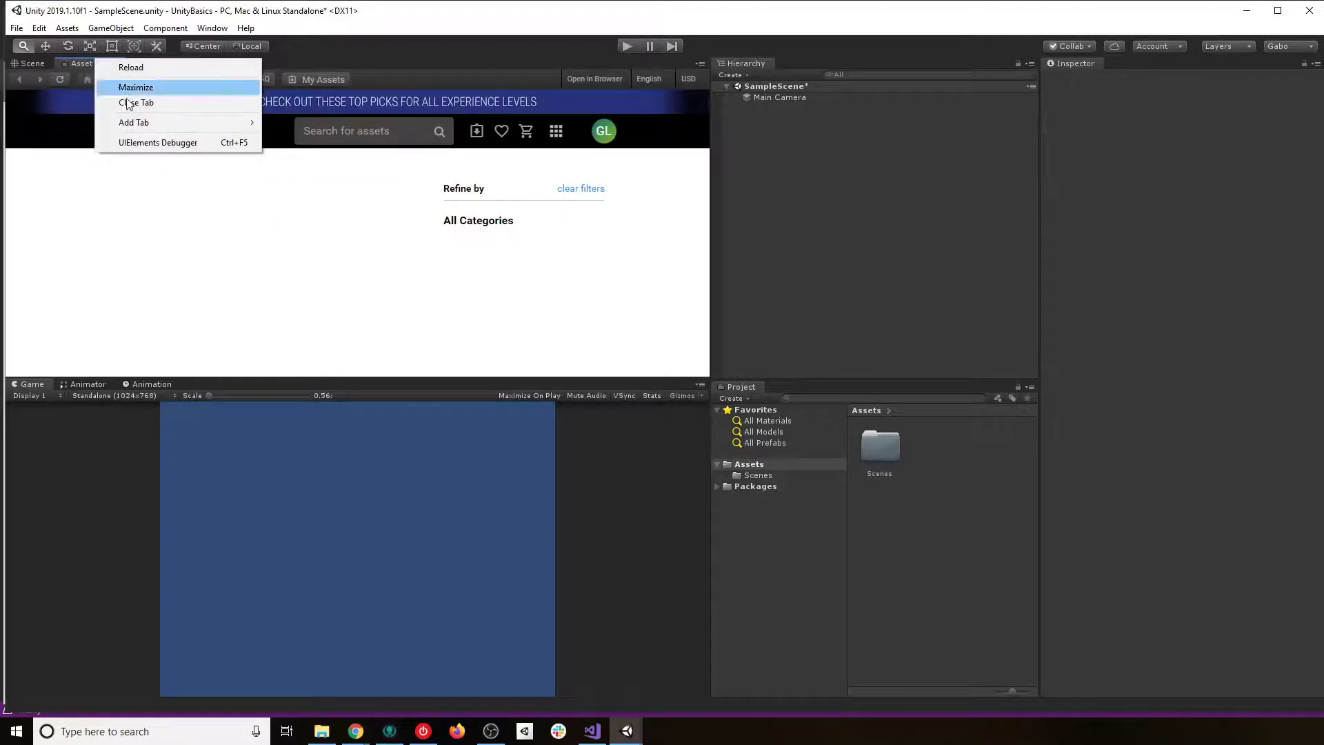
mouse_move(146, 126)
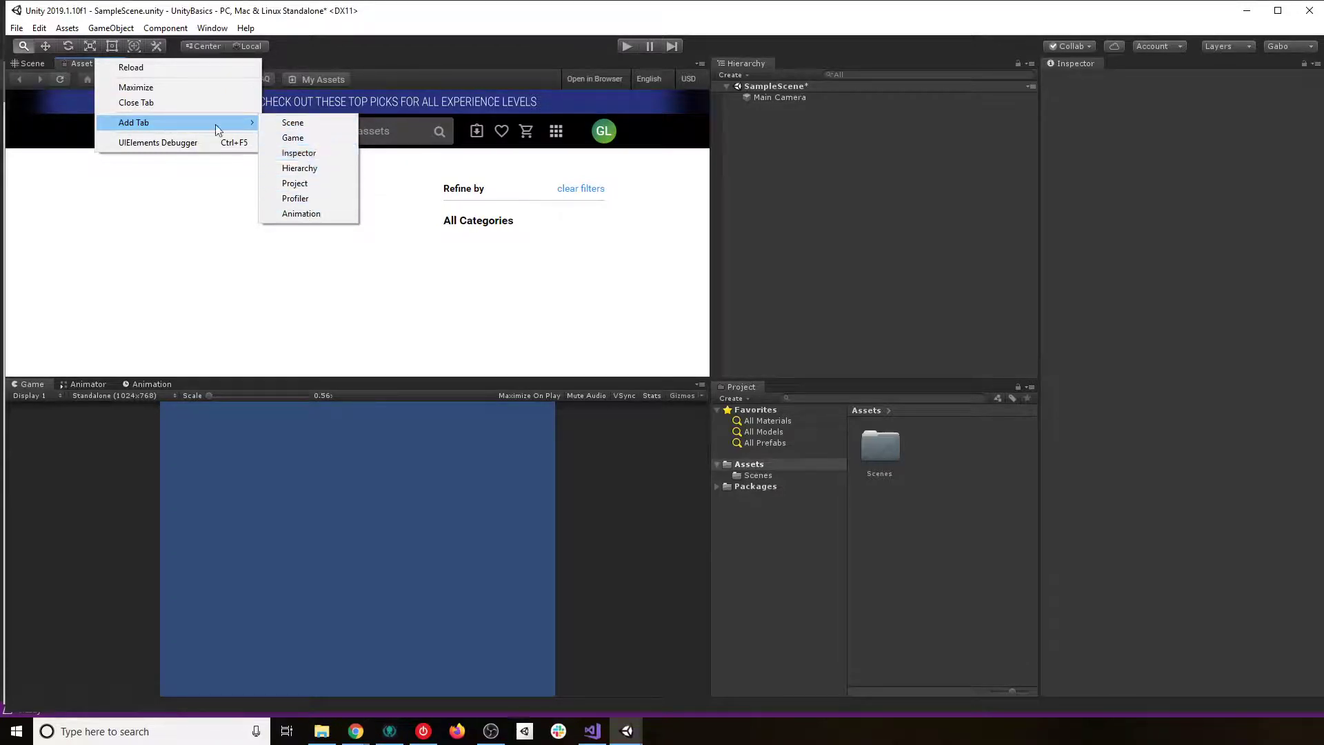
left_click(394, 9)
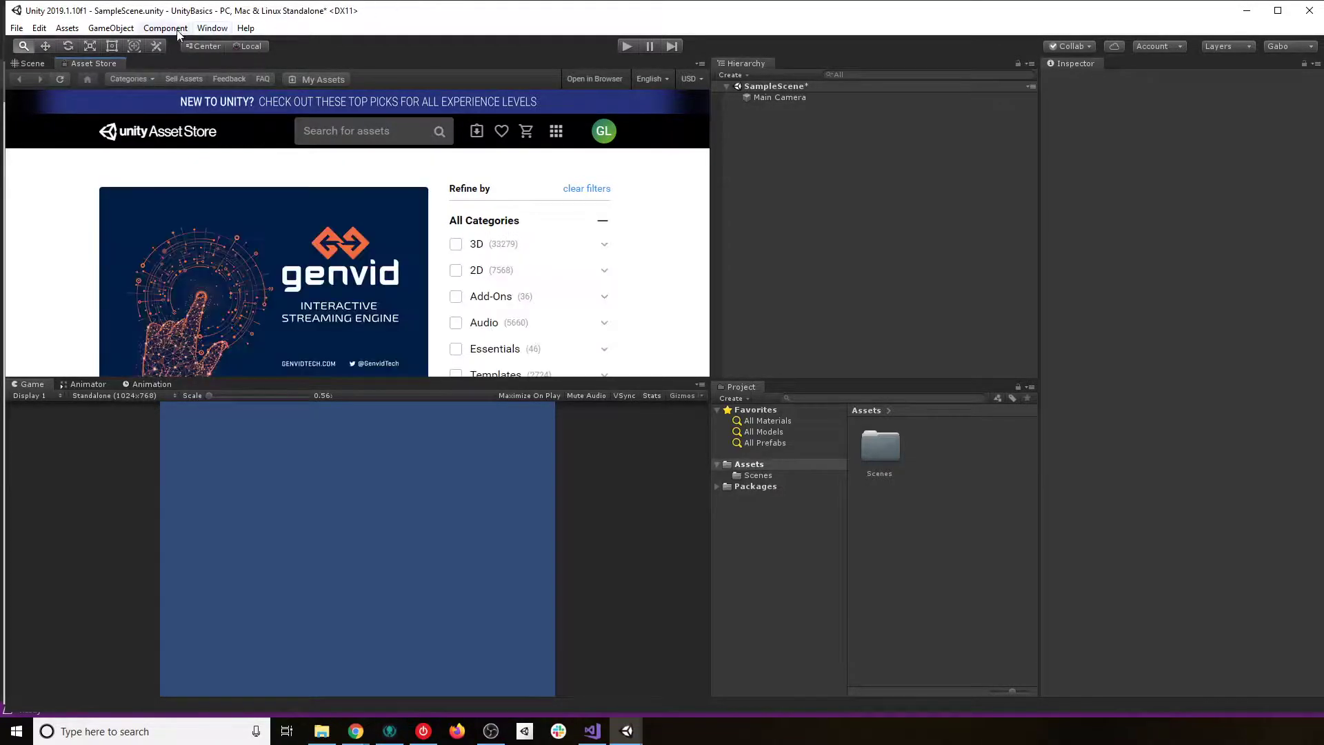
- Look through the categories of additional editor windows, including General, Rendering and Animation
left_click(212, 28)
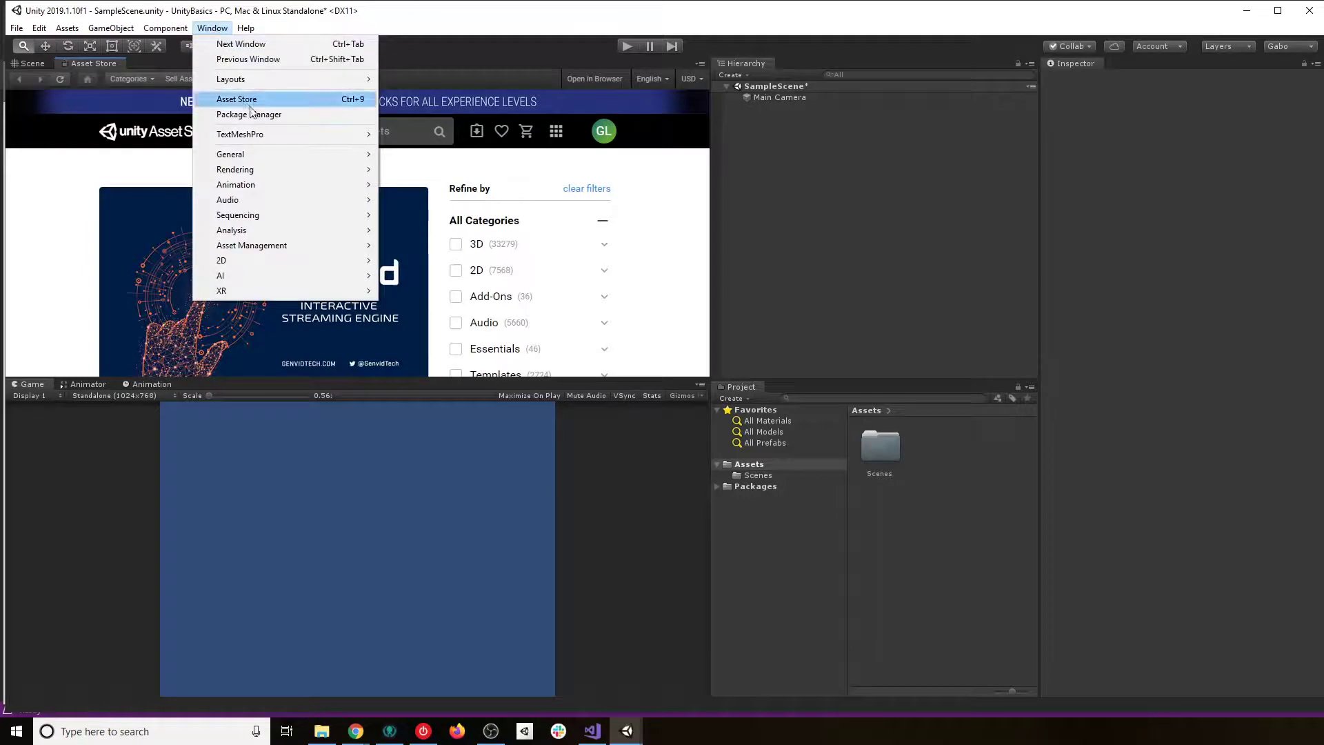
mouse_move(311, 176)
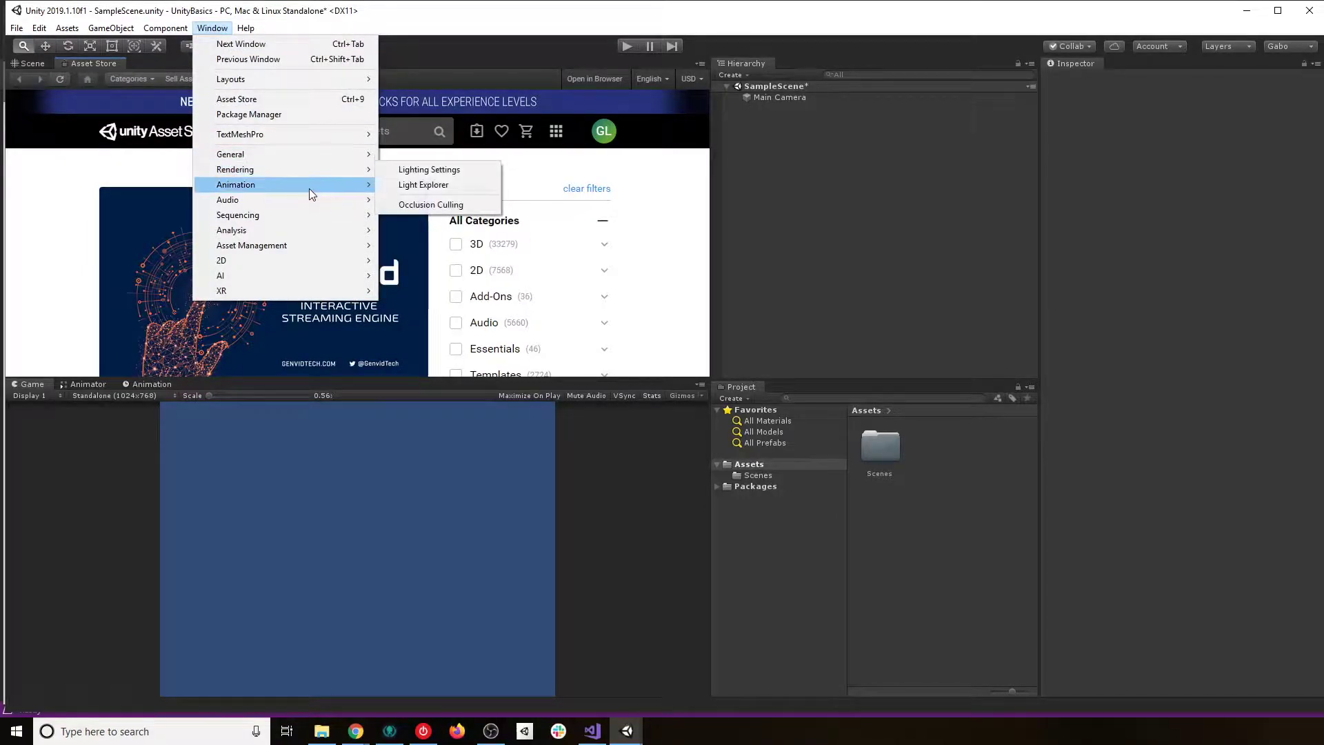
mouse_move(312, 217)
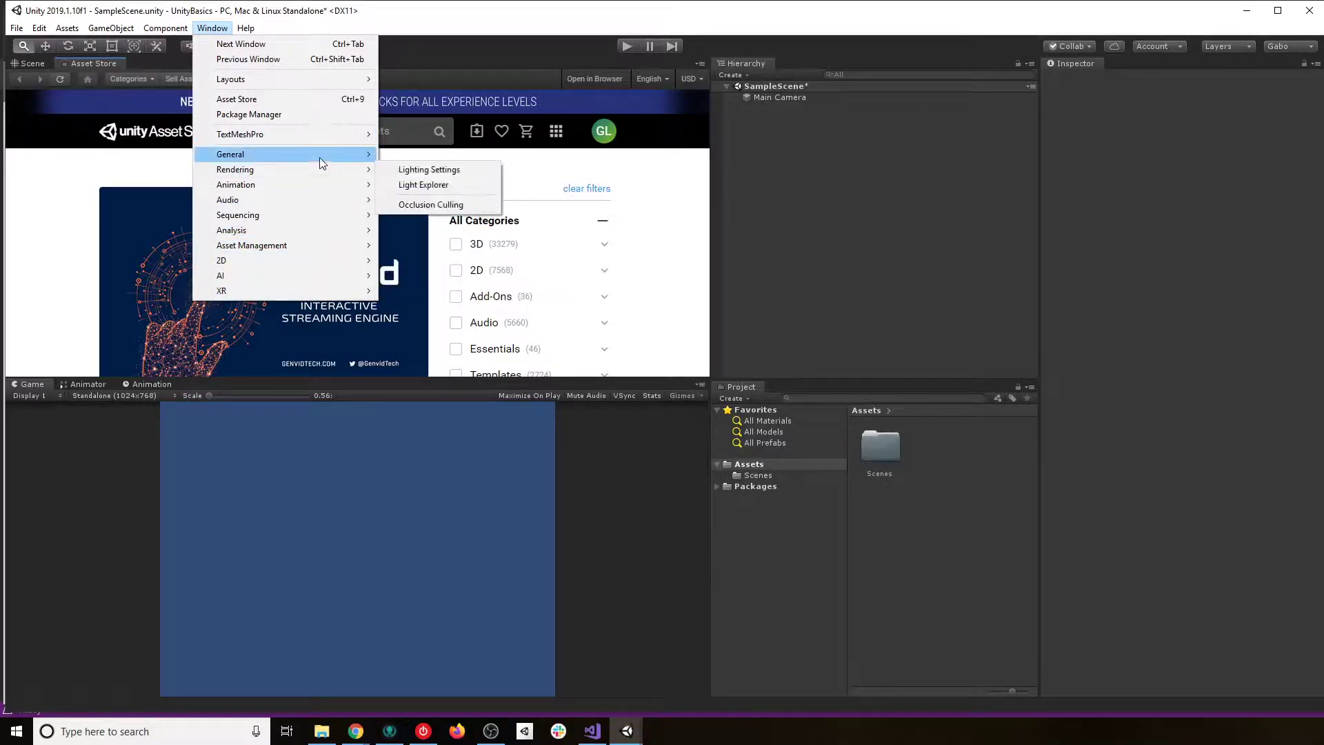
mouse_move(331, 153)
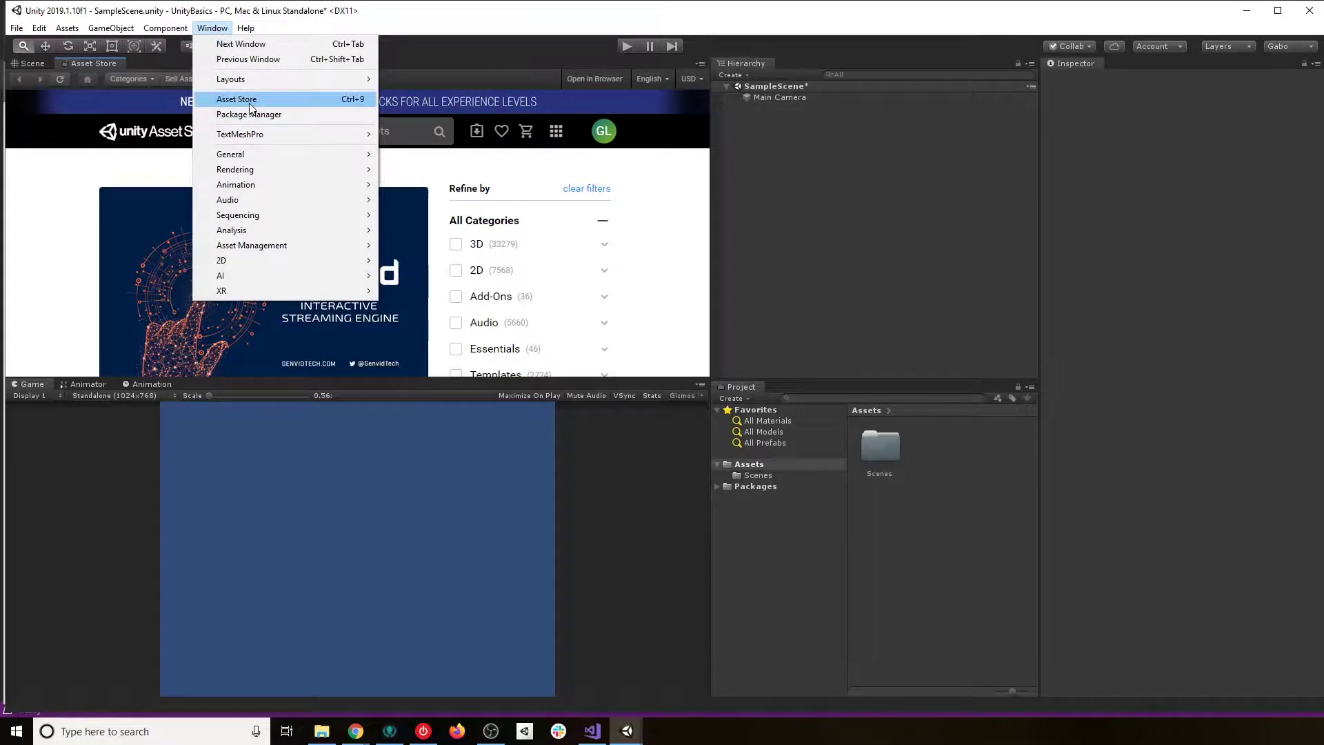
left_click(241, 44)
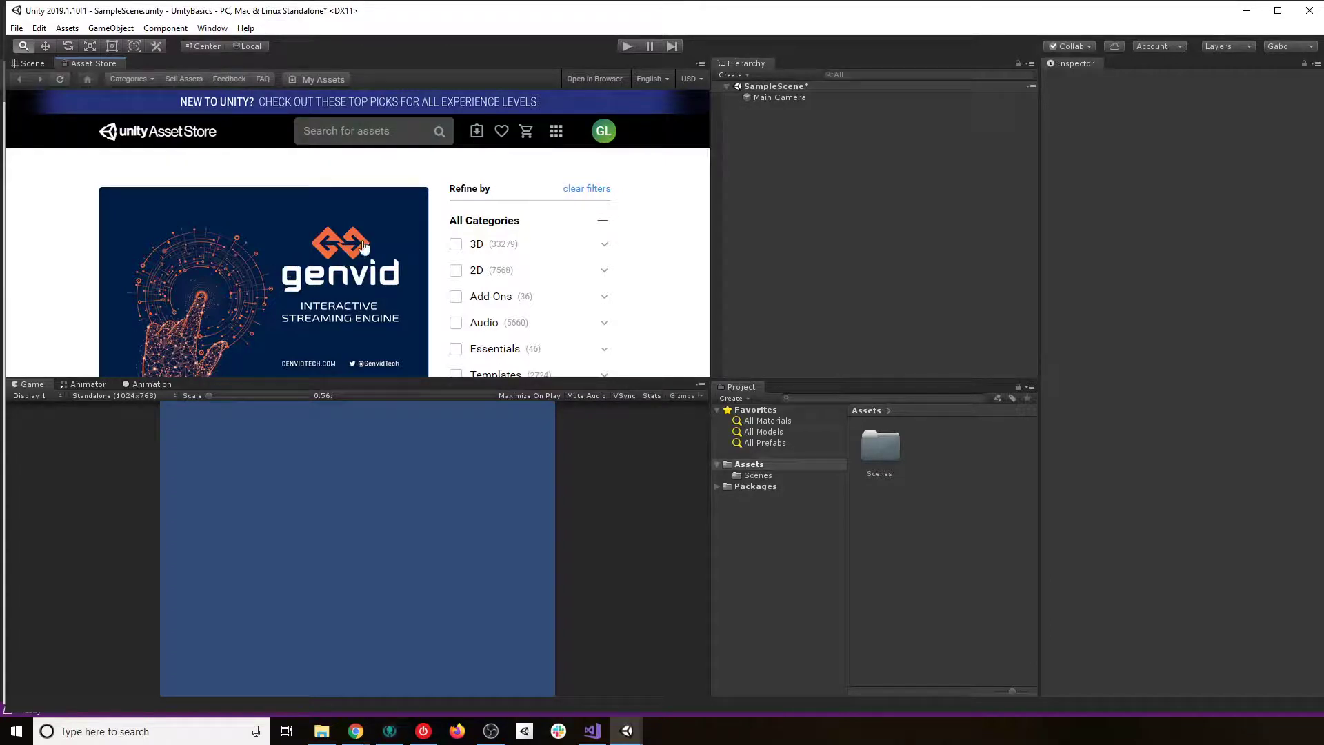
- Browse the Asset Store front page, examining its categories, pricing and other filters, recommendations and top assets
scroll(660, 248, "down", 10)
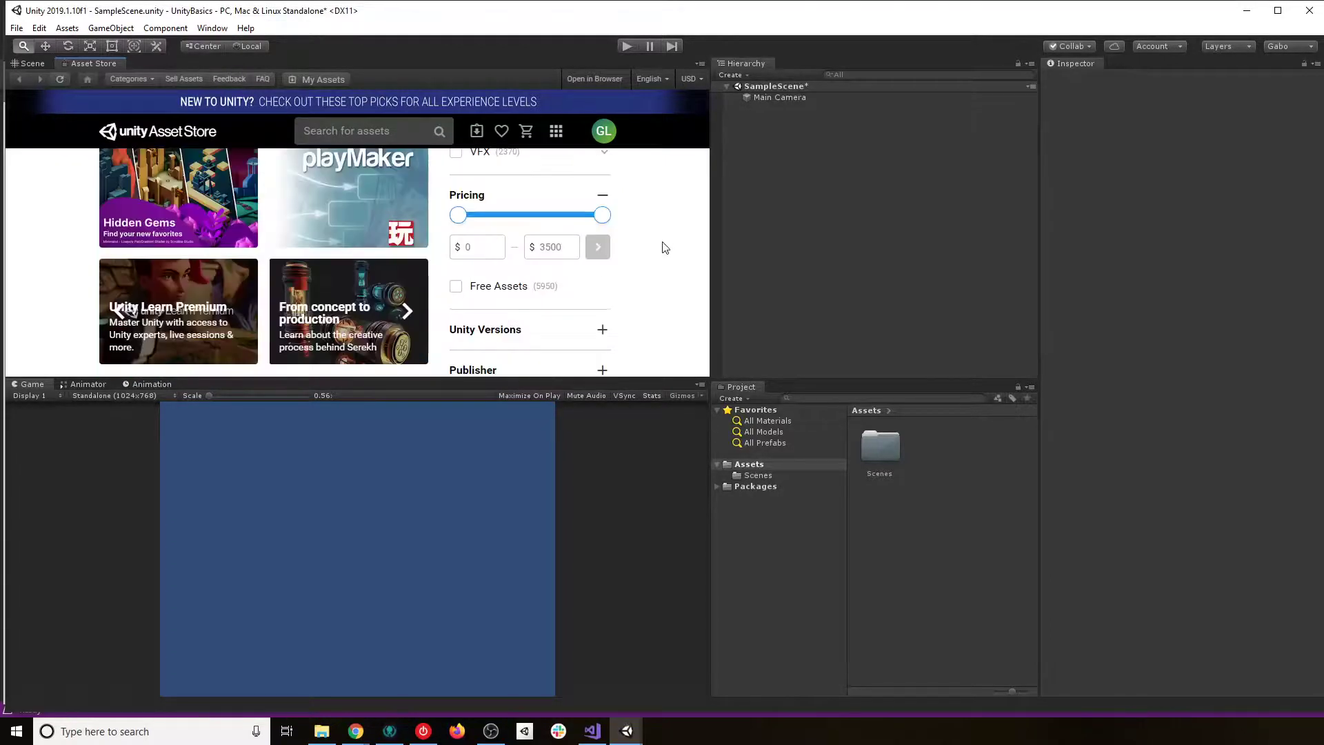
scroll(661, 253, "up", 10)
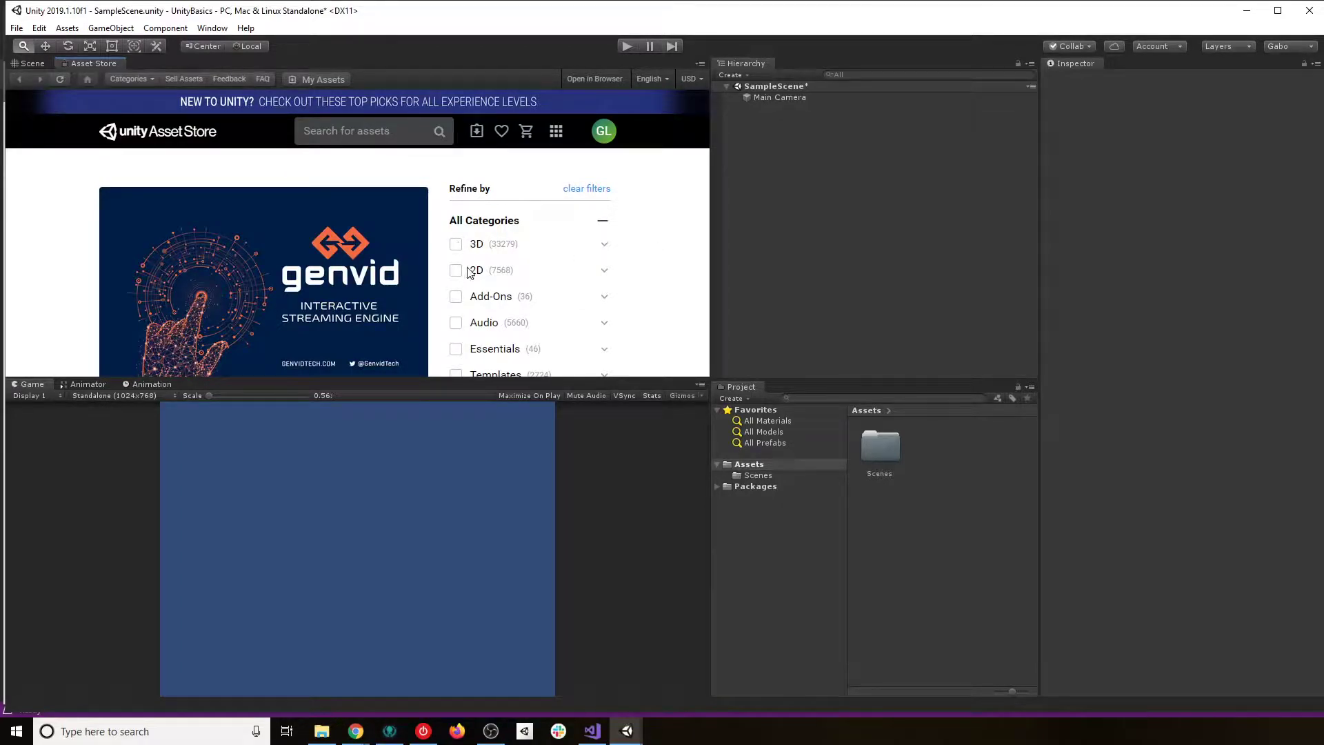
scroll(453, 304, "down", 1)
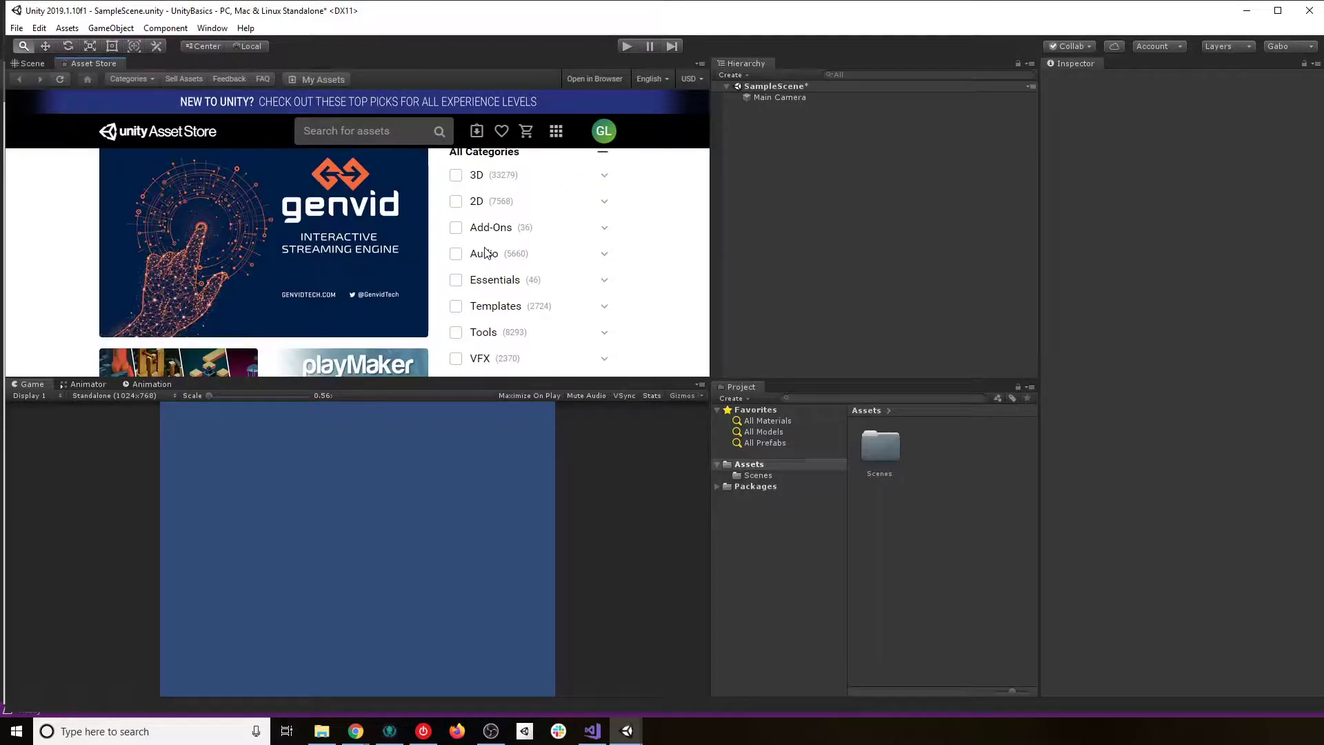
scroll(523, 271, "down", 1)
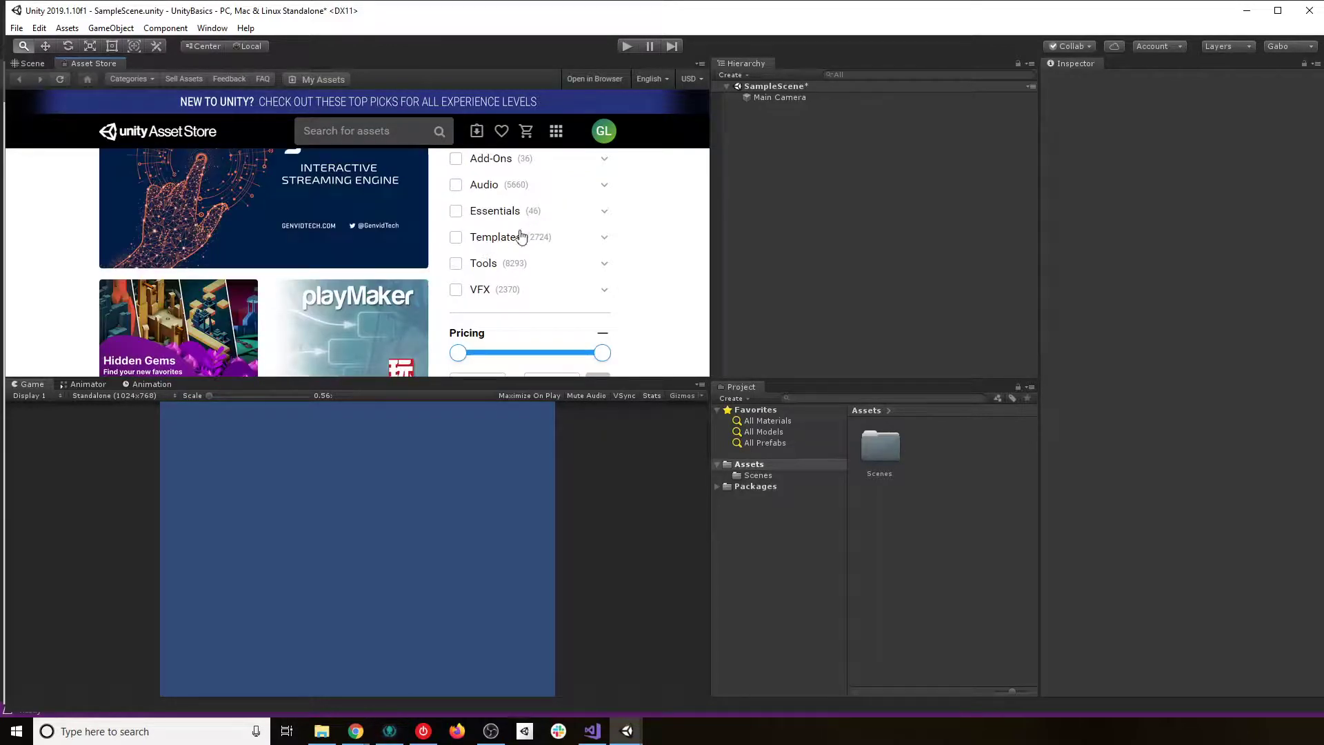
scroll(475, 303, "down", 1)
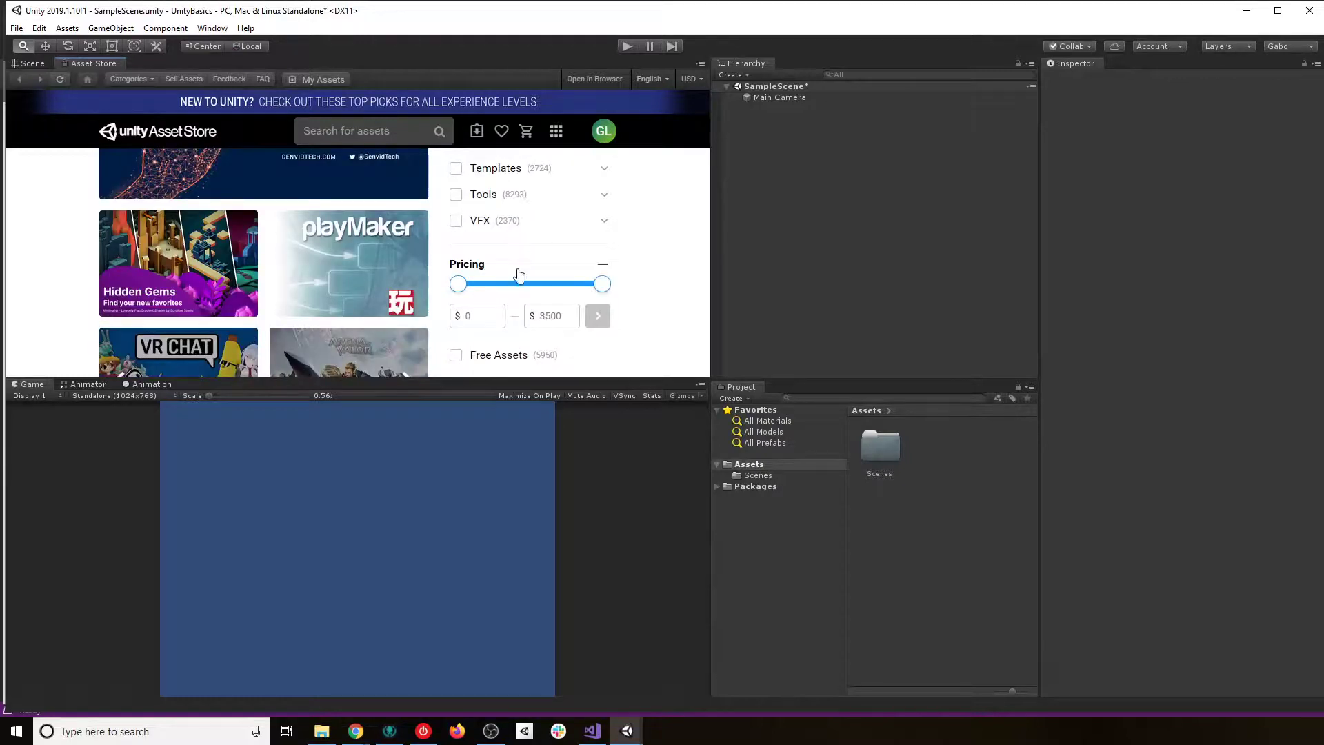
scroll(503, 304, "down", 2)
scroll(495, 266, "up", 1)
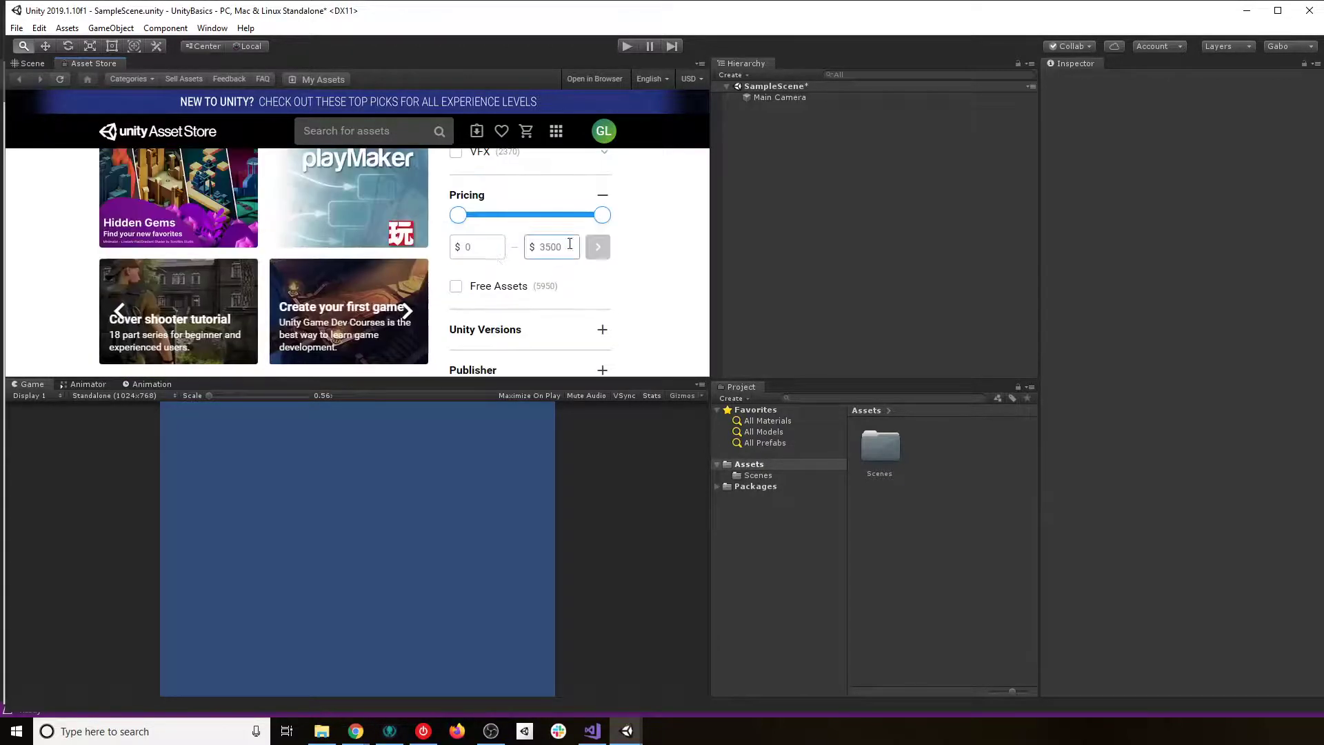
scroll(514, 307, "down", 2)
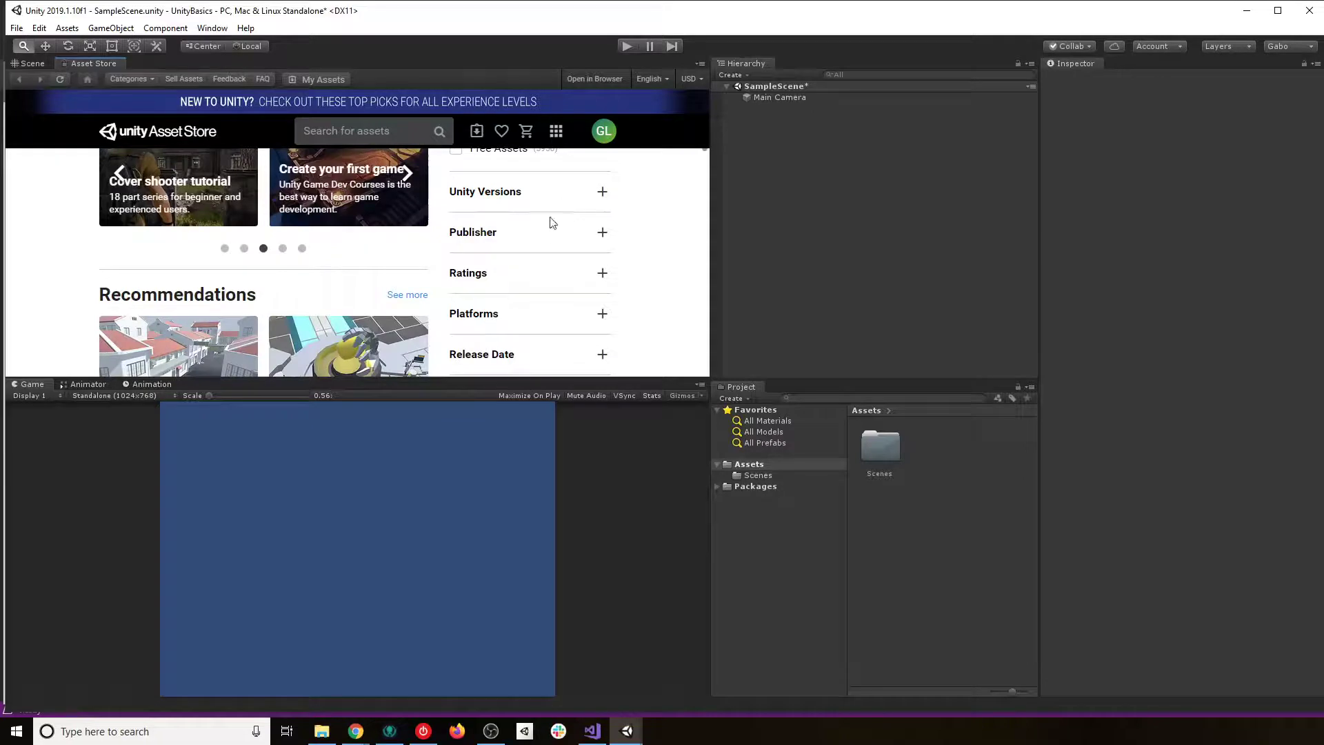
scroll(526, 260, "down", 3)
scroll(526, 261, "down", 3)
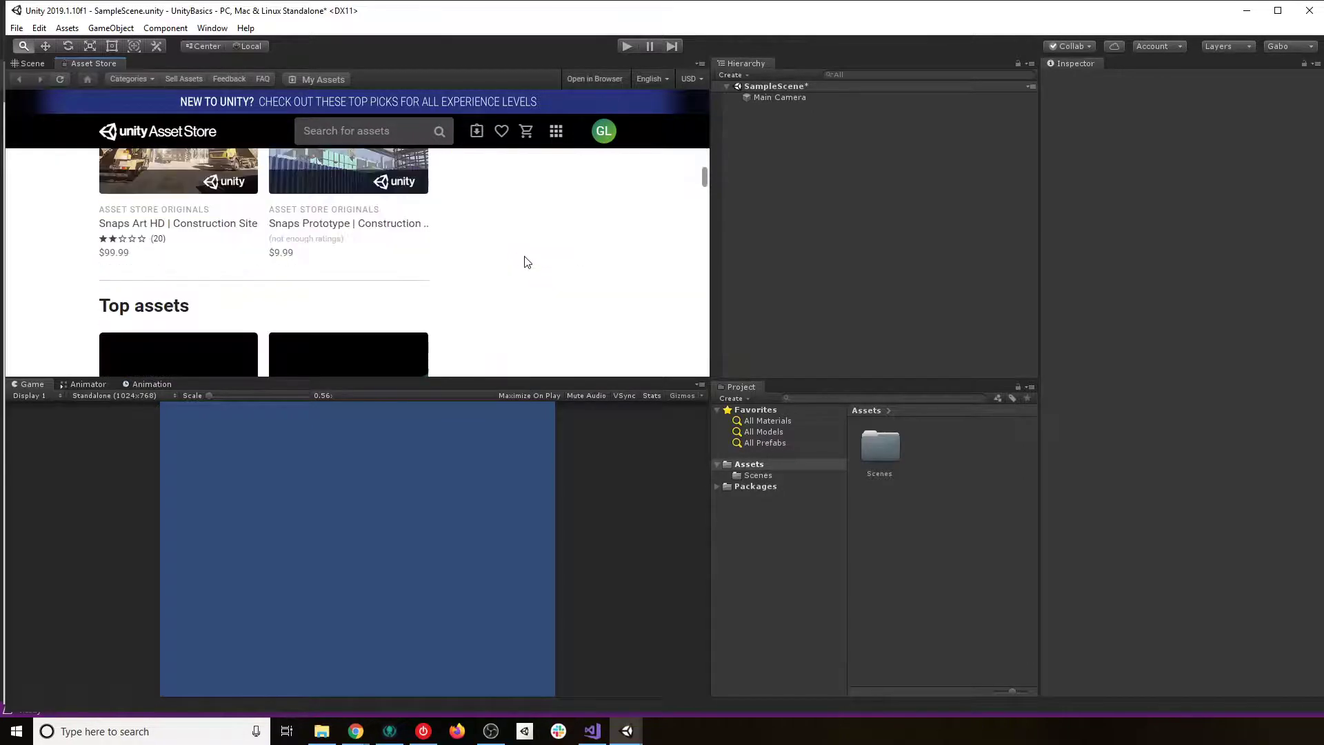
scroll(527, 262, "down", 3)
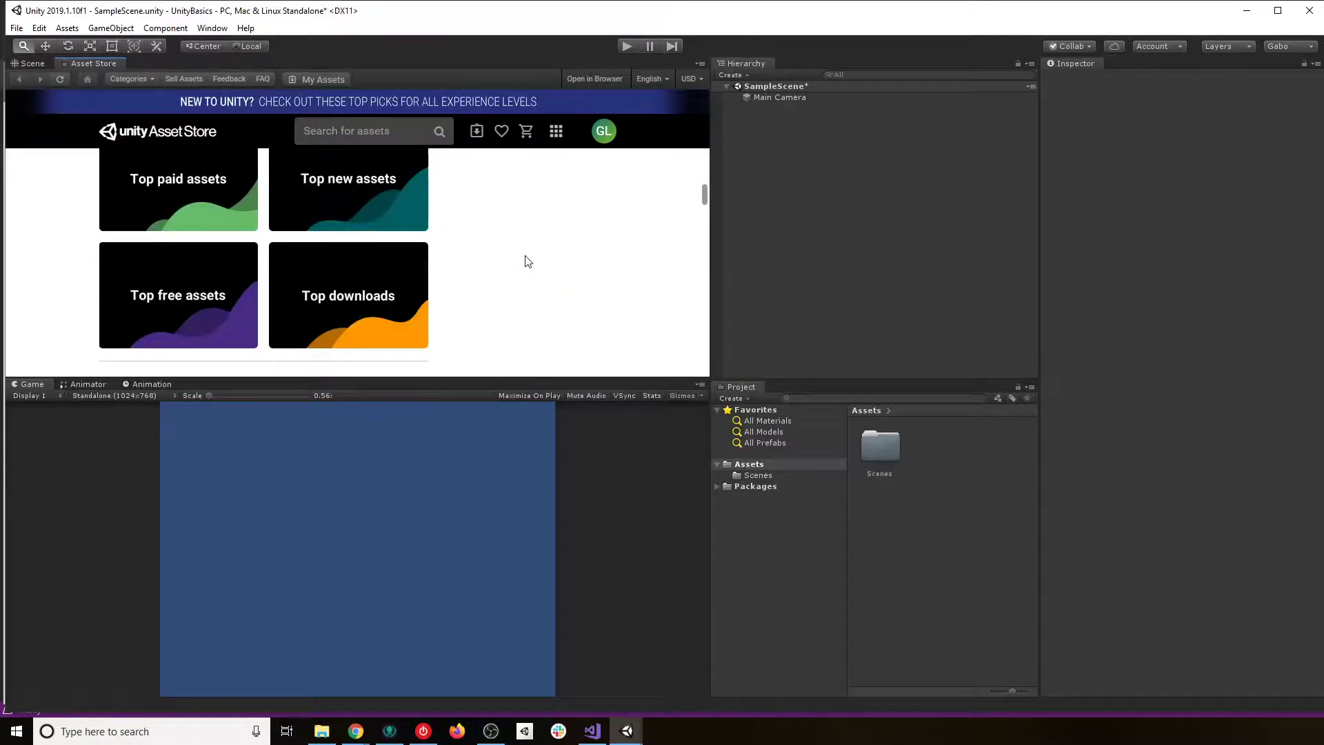
scroll(527, 261, "down", 3)
scroll(527, 261, "up", 12)
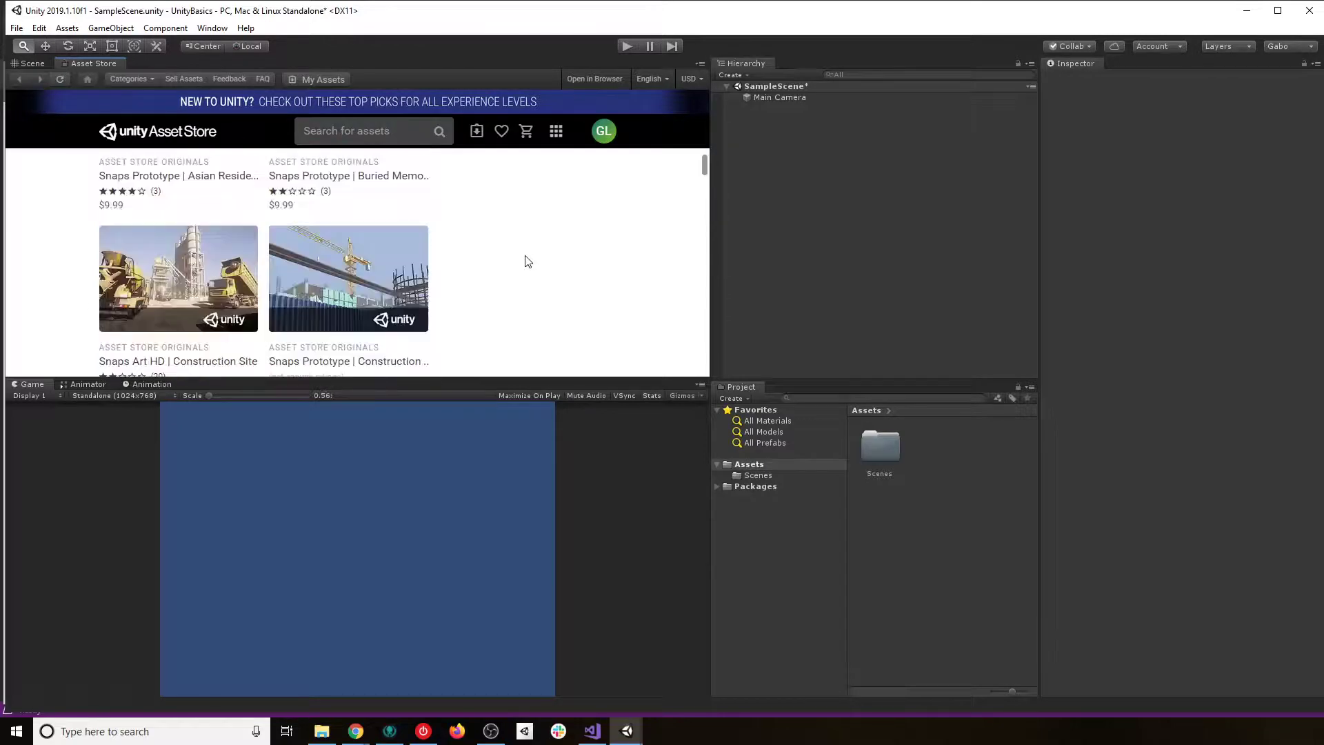
scroll(527, 261, "up", 5)
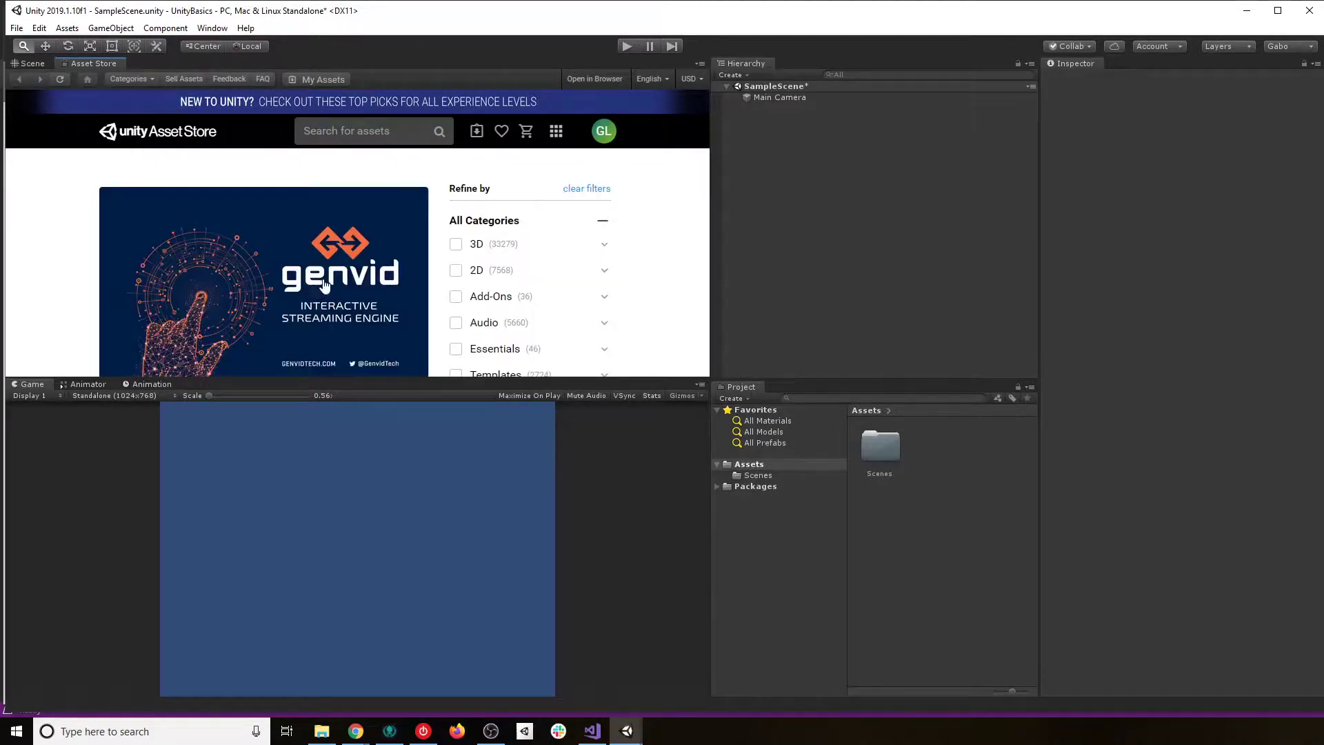
scroll(324, 284, "down", 4)
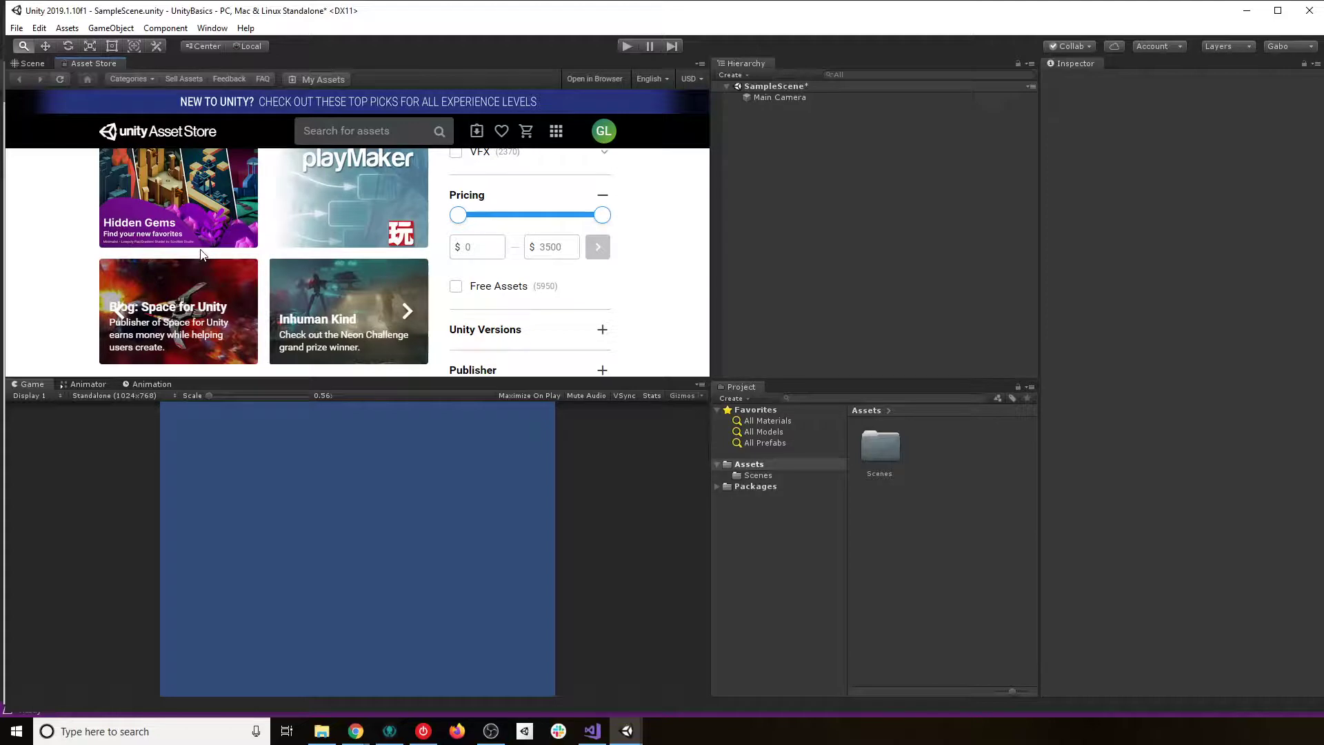
scroll(247, 238, "down", 3)
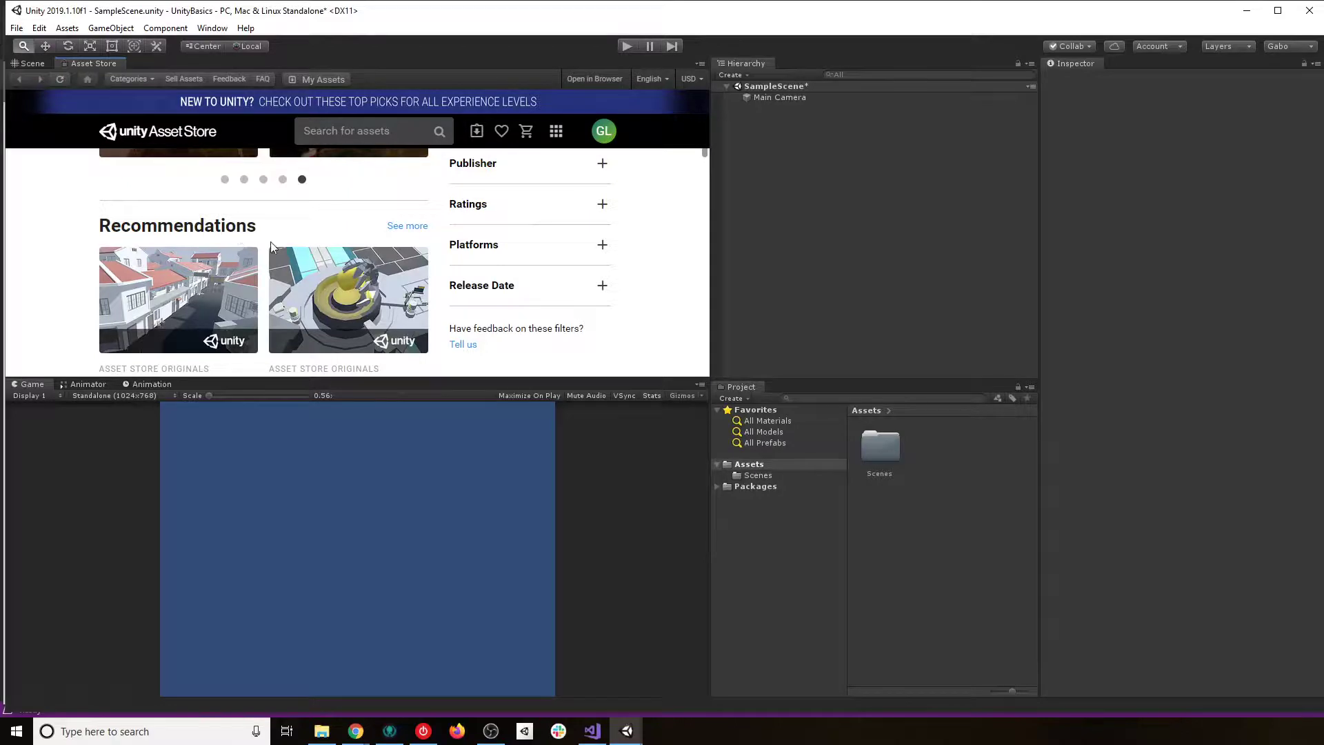
scroll(275, 240, "up", 5)
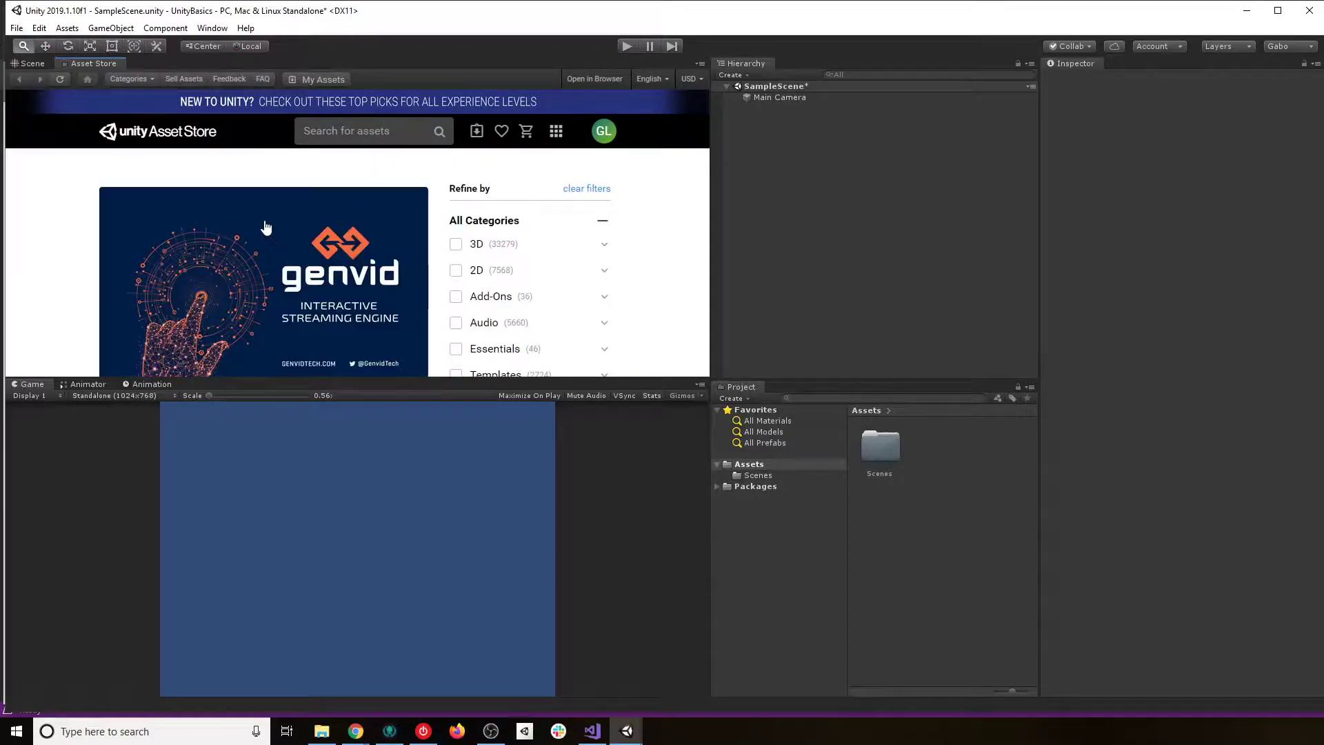
- Return to the Scene view with the whole camera frame visible and examine the available shading modes
left_click(31, 65)
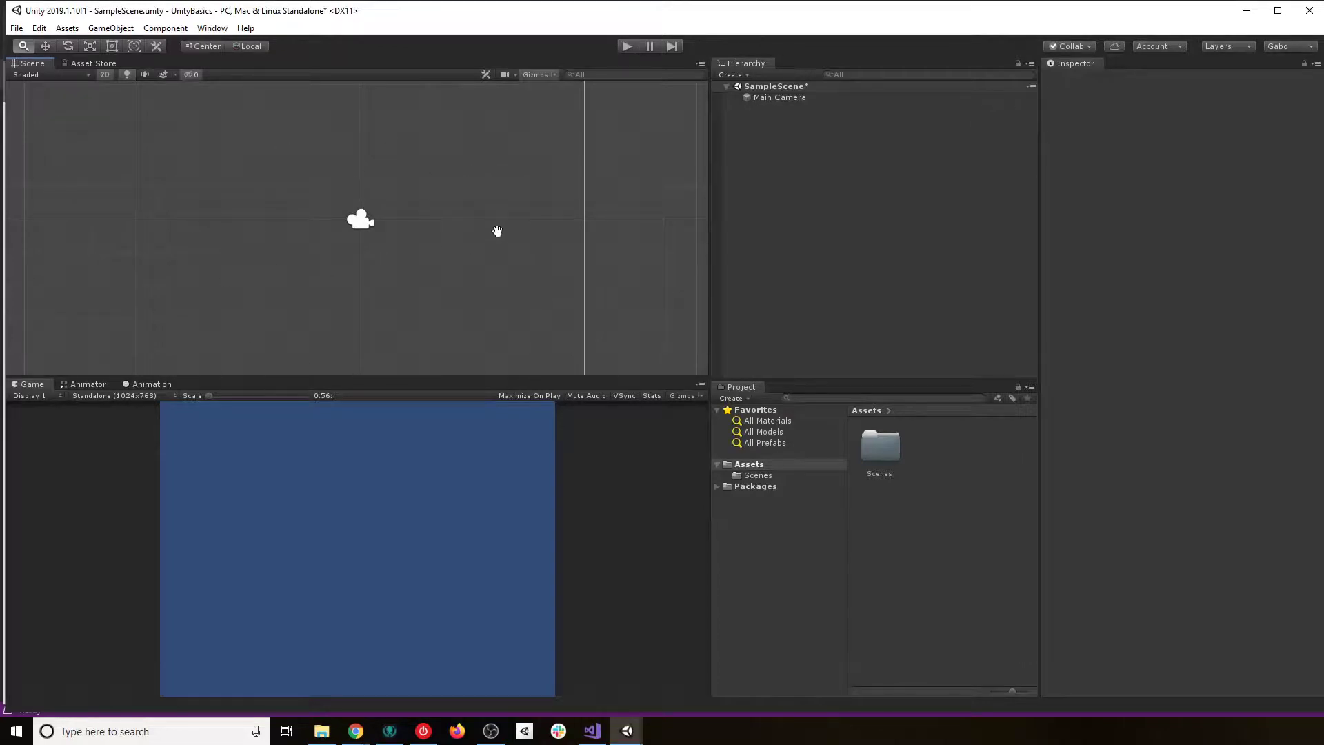
scroll(416, 225, "down", 4)
mouse_move(467, 189)
left_mouse_down()
mouse_move(446, 228)
mouse_move(479, 198)
mouse_move(502, 242)
mouse_move(433, 240)
mouse_move(348, 193)
mouse_move(476, 177)
mouse_move(484, 234)
mouse_move(327, 212)
mouse_move(520, 174)
mouse_move(407, 216)
mouse_move(446, 192)
left_mouse_up()
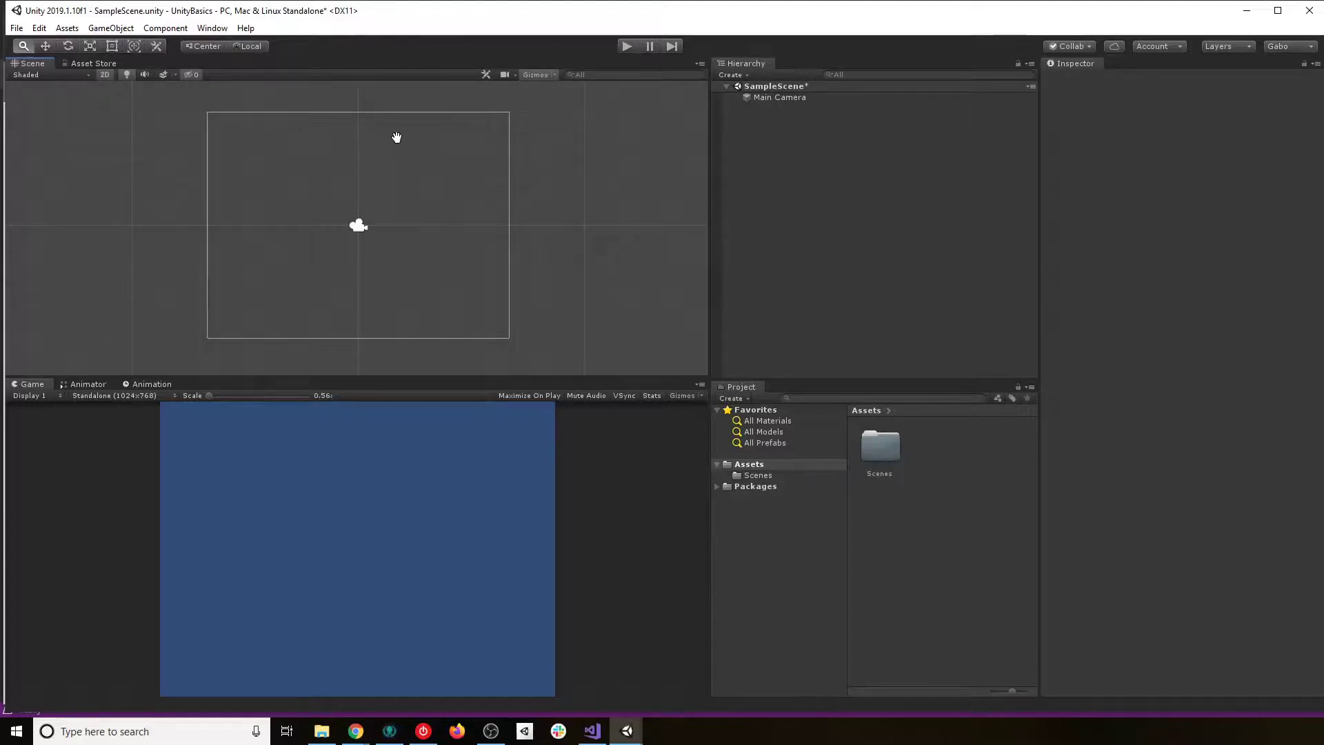
left_click(87, 75)
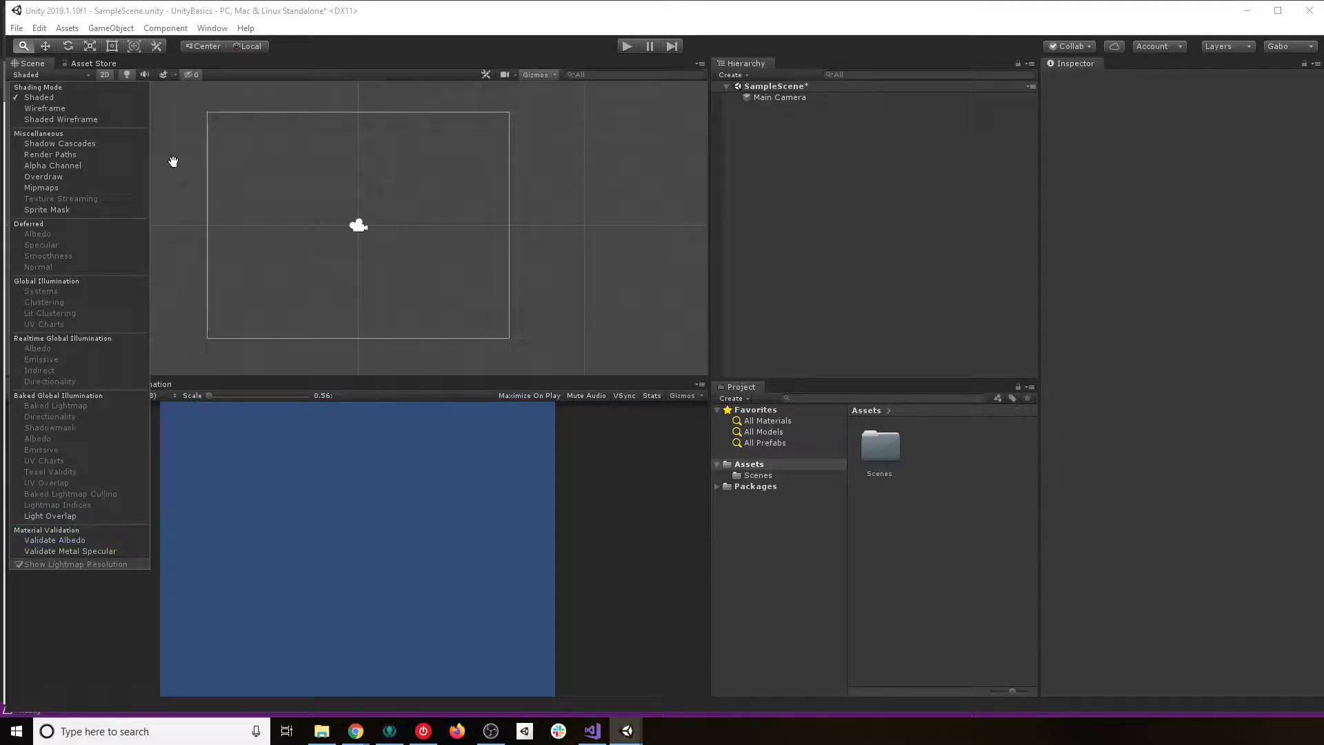
left_click(80, 73)
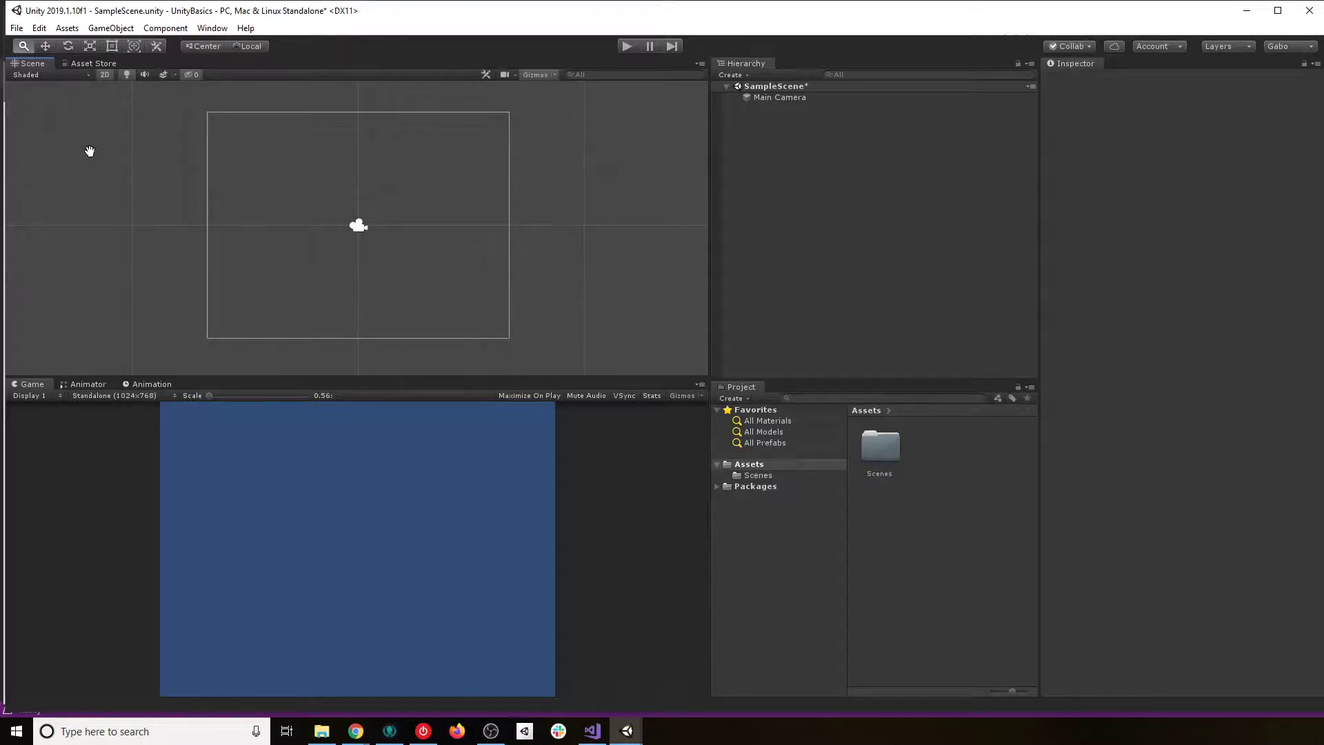
- Switch the Scene view to 3D to compare the perspectives, and return it to 2D
left_click(105, 74)
left_click(105, 74)
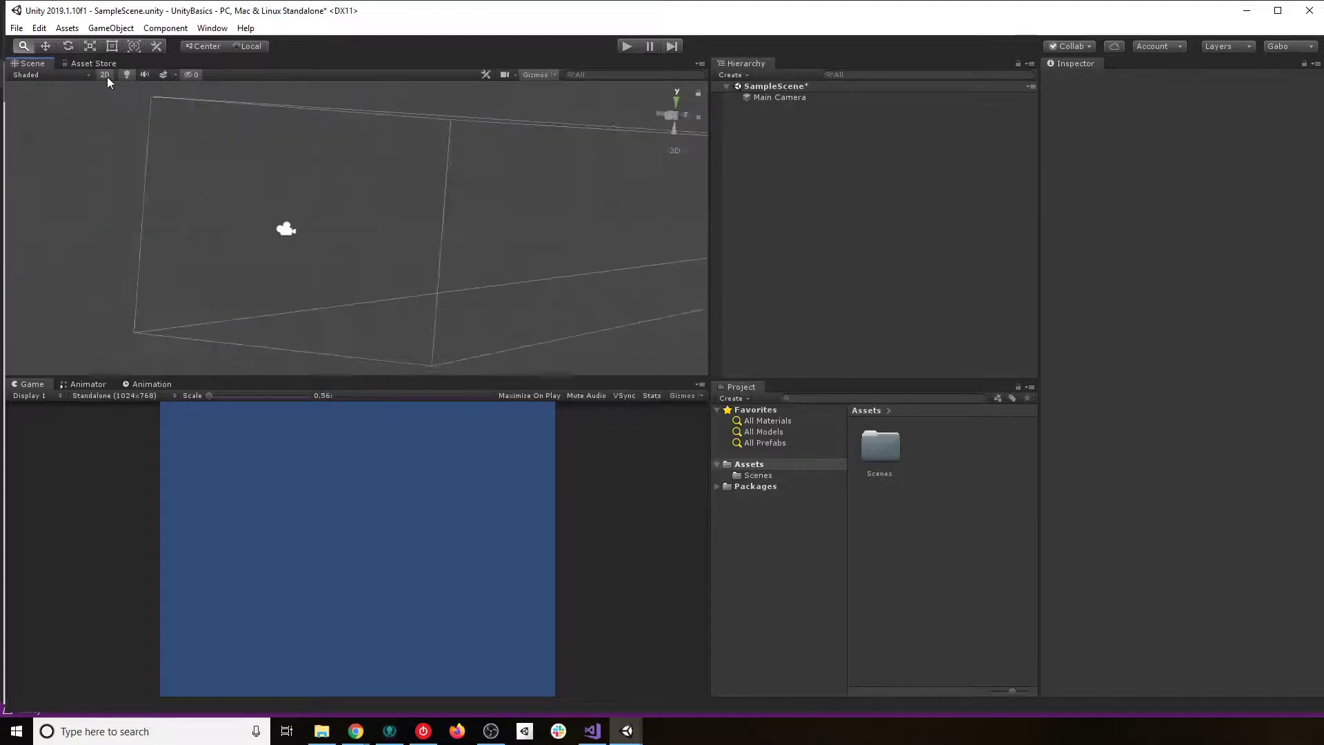
left_click(106, 77)
left_click(106, 77)
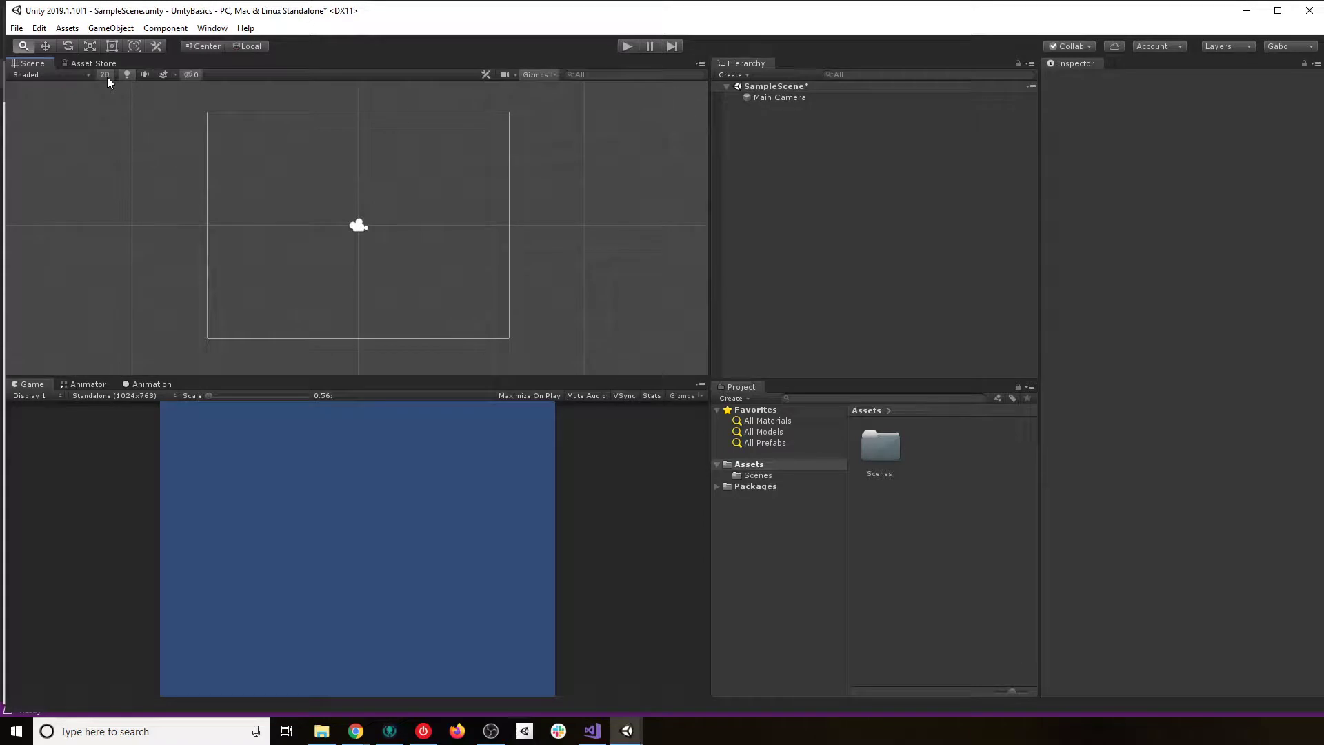
- View the scene in 3D once more, return to 2D, and examine the Scene view's list of gizmo options
left_click(106, 77)
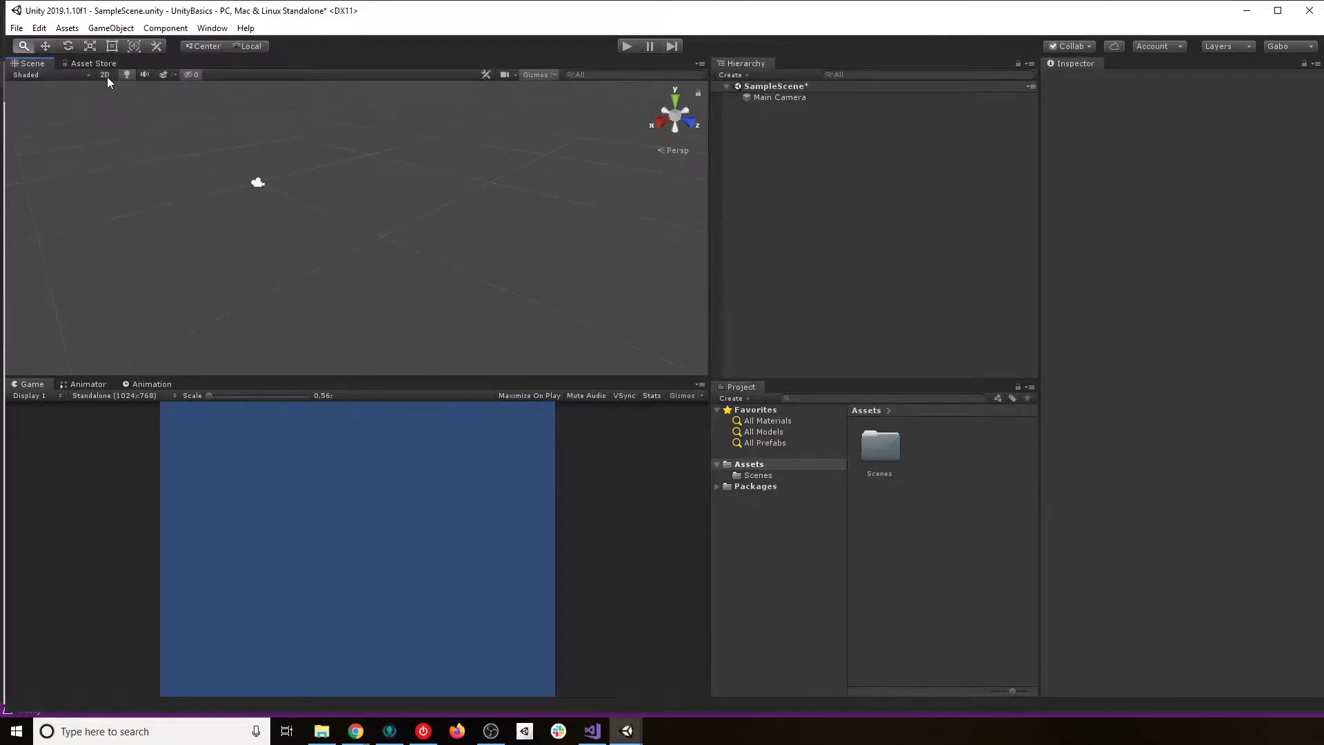
left_click(106, 76)
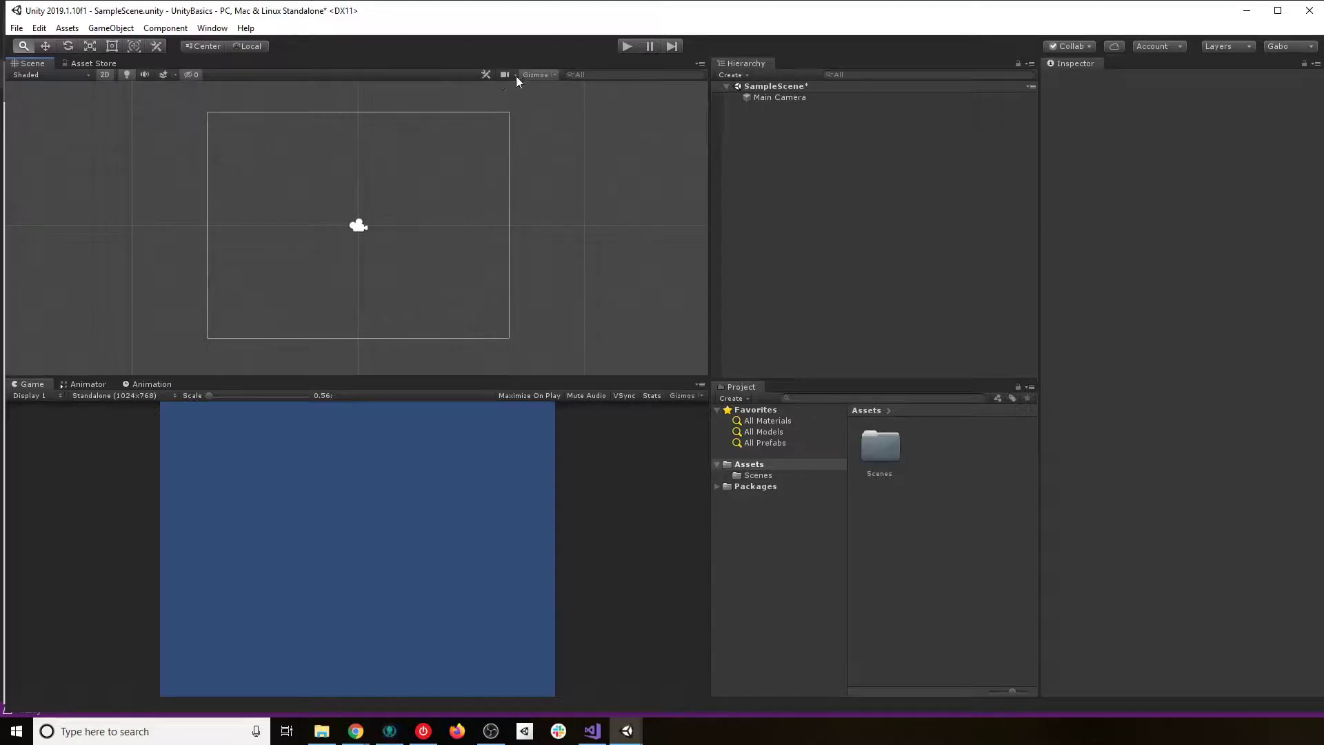
left_click(553, 75)
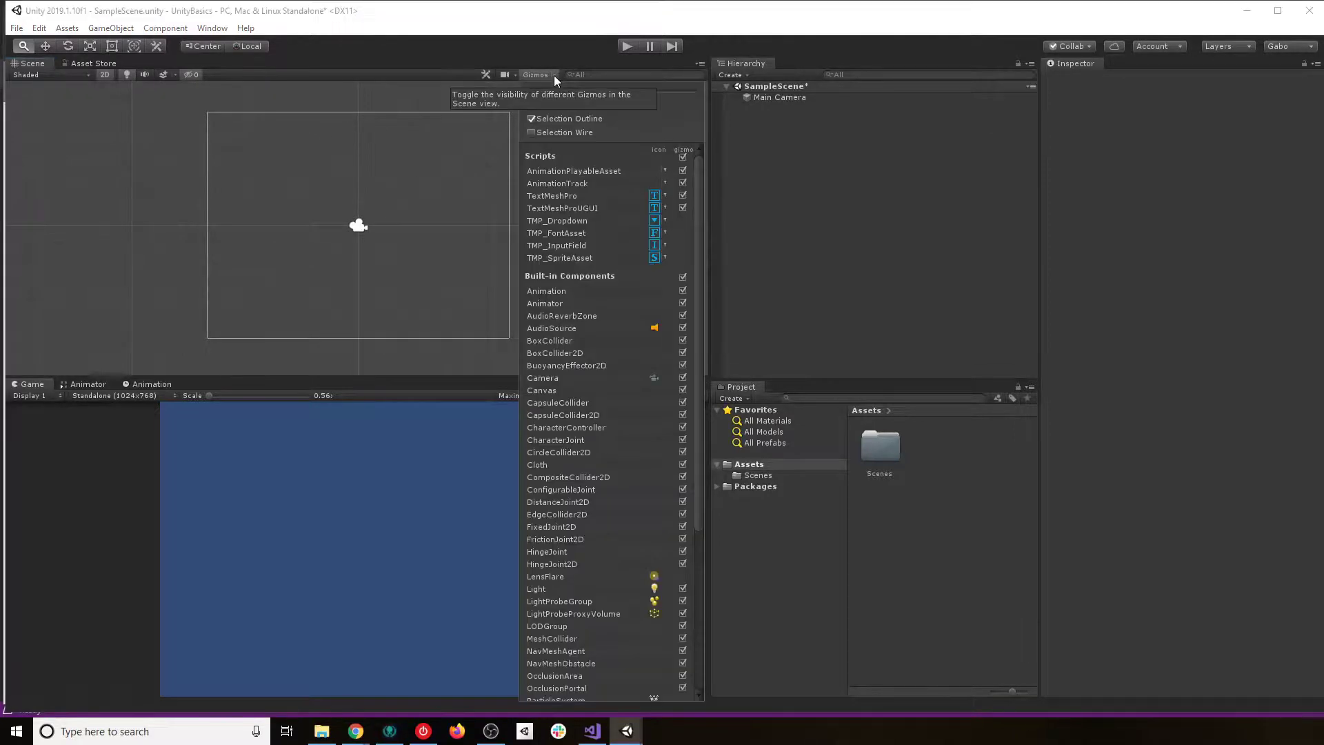
scroll(585, 432, "down", 5)
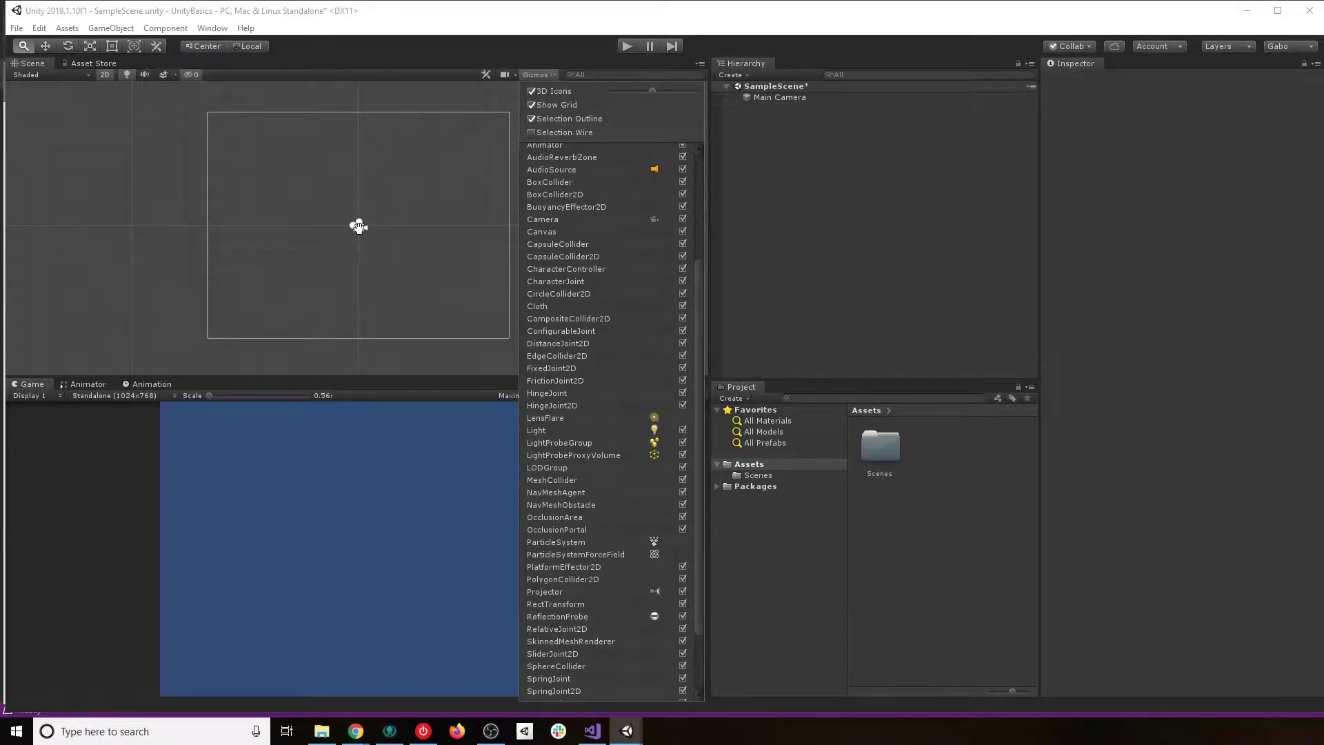
scroll(578, 366, "up", 5)
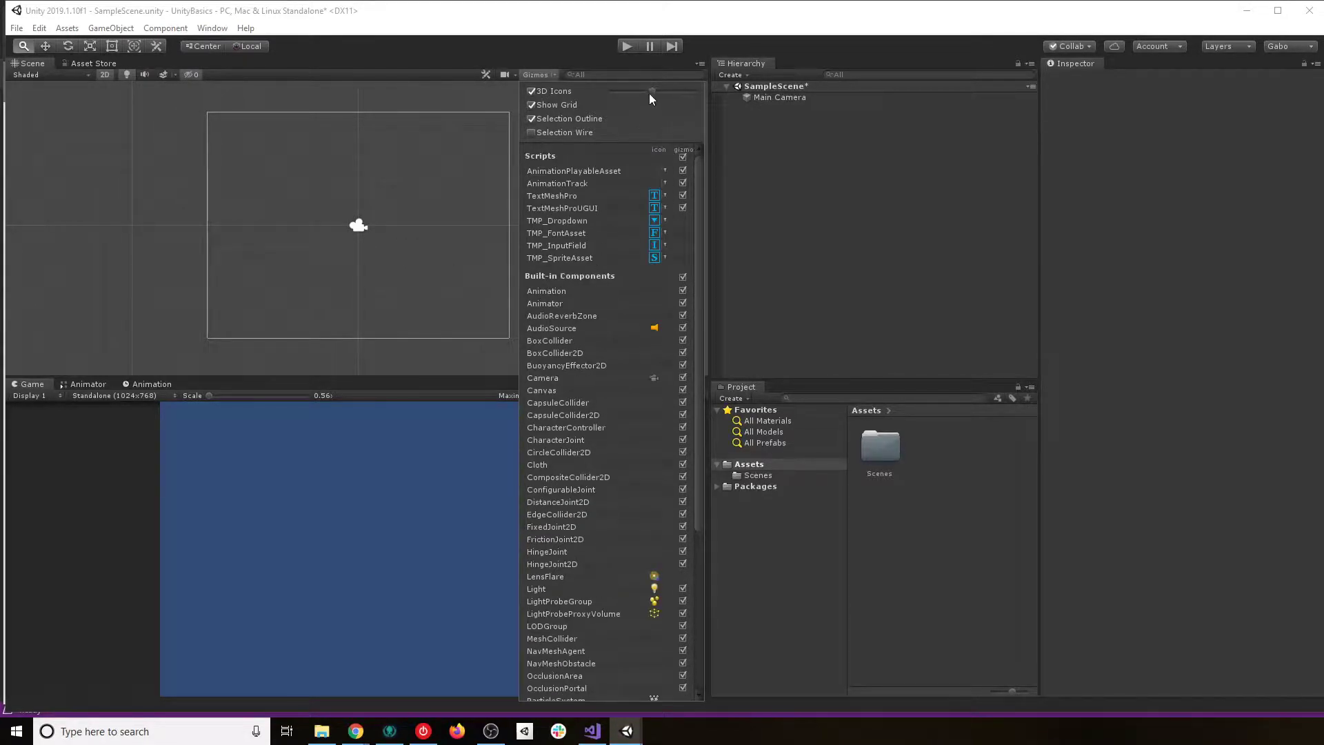
- Hide all gizmos in the Scene view and show them again
mouse_move(649, 99)
left_mouse_down()
mouse_move(641, 89)
mouse_move(677, 92)
mouse_move(643, 97)
mouse_move(653, 102)
left_mouse_up()
left_click(545, 75)
left_click(549, 73)
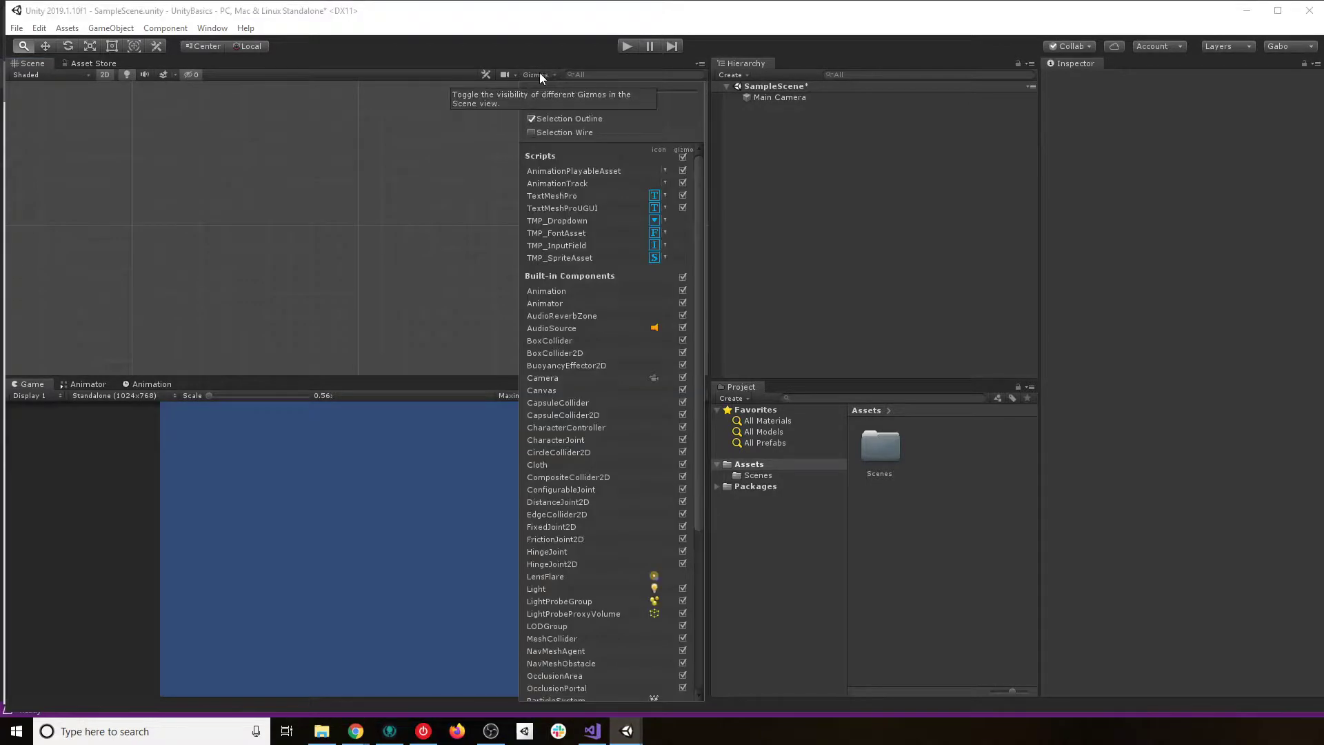
left_click(539, 72)
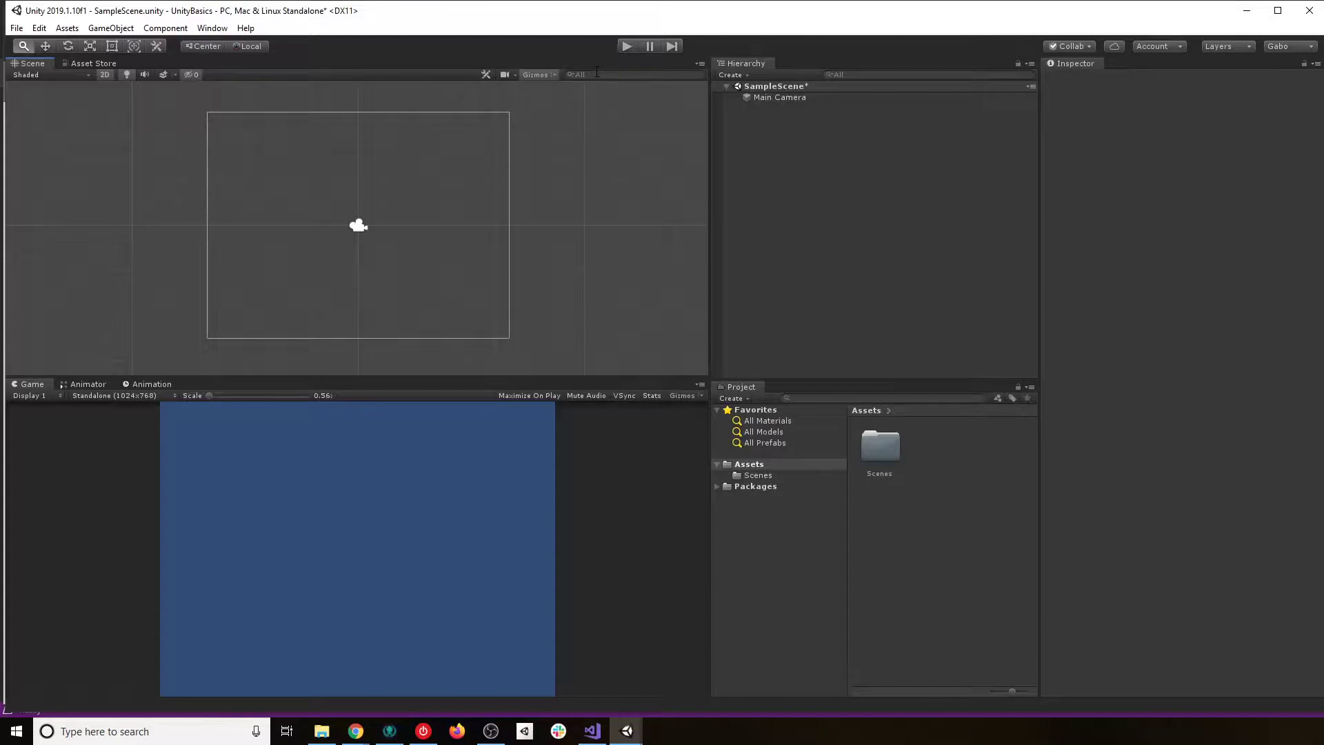
- Restrict the Scene view search to object names and search for "maincamera"
left_click(571, 74)
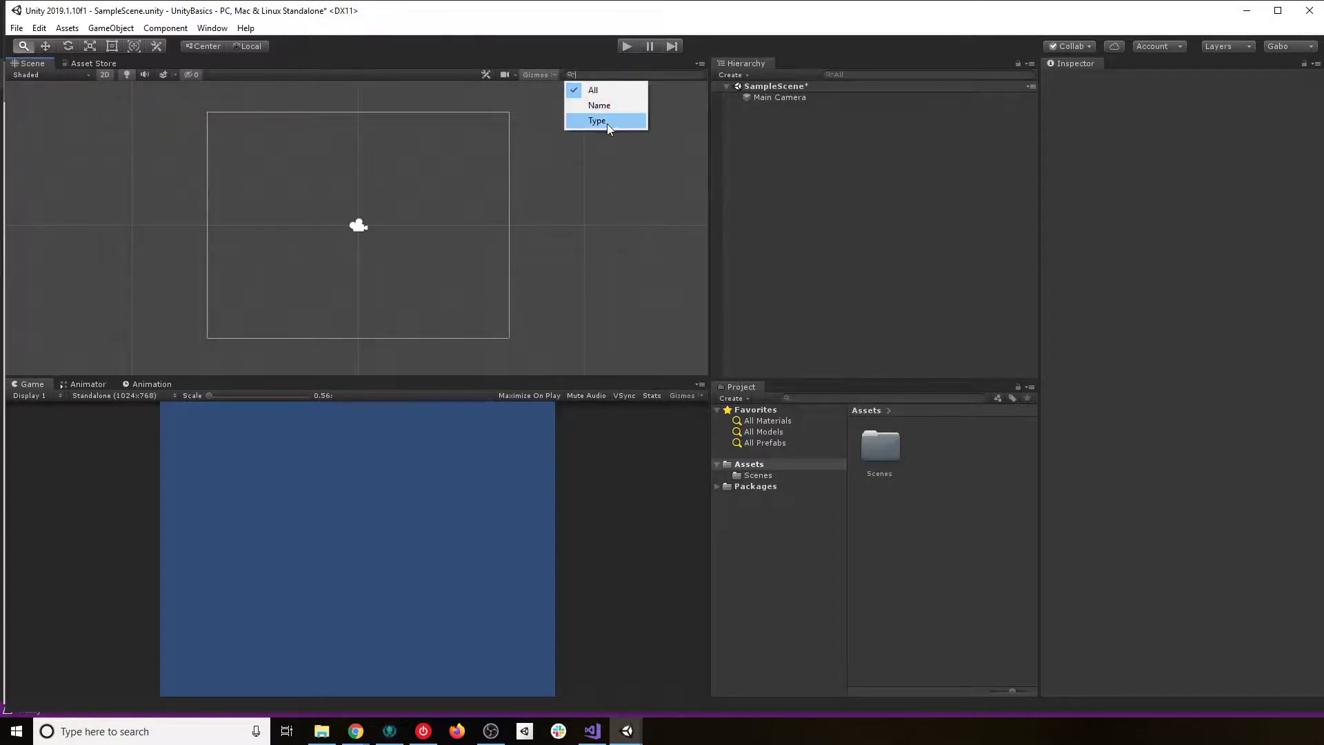
left_click(595, 73)
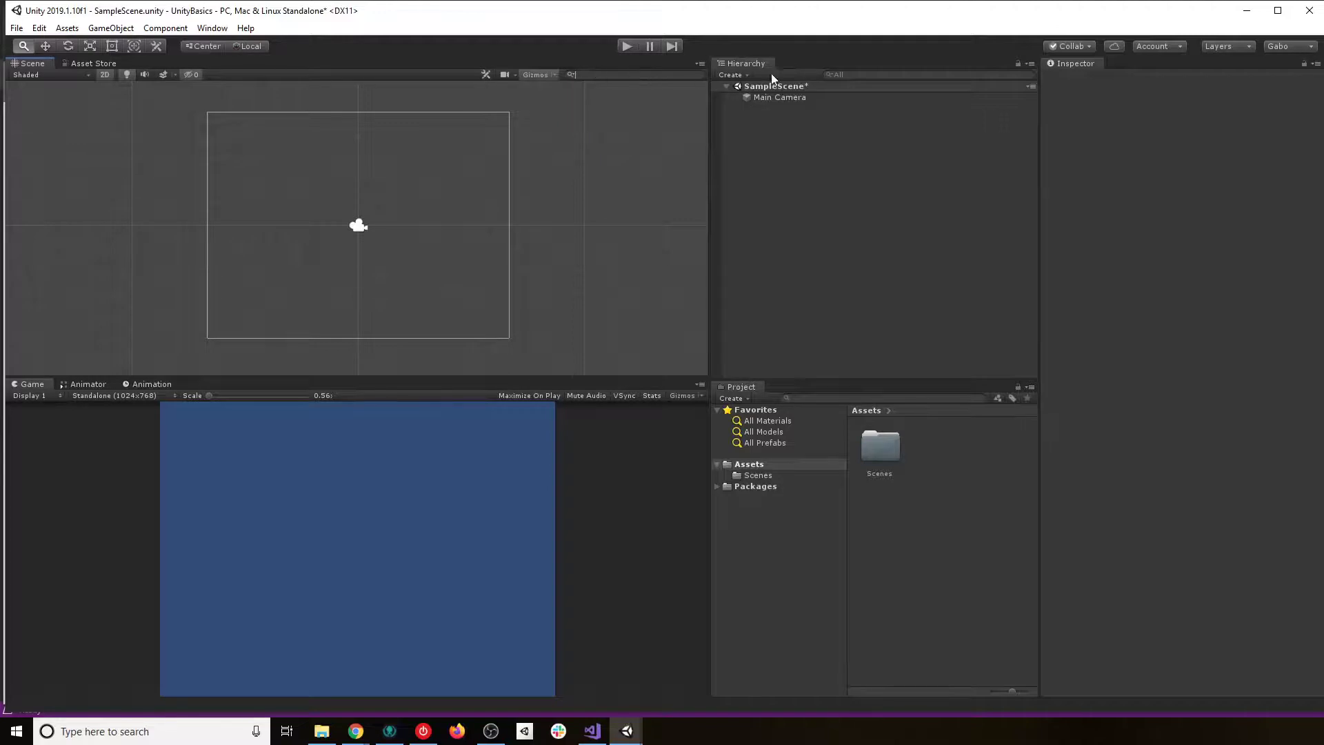
left_click(569, 74)
left_click(598, 102)
type("maincamera")
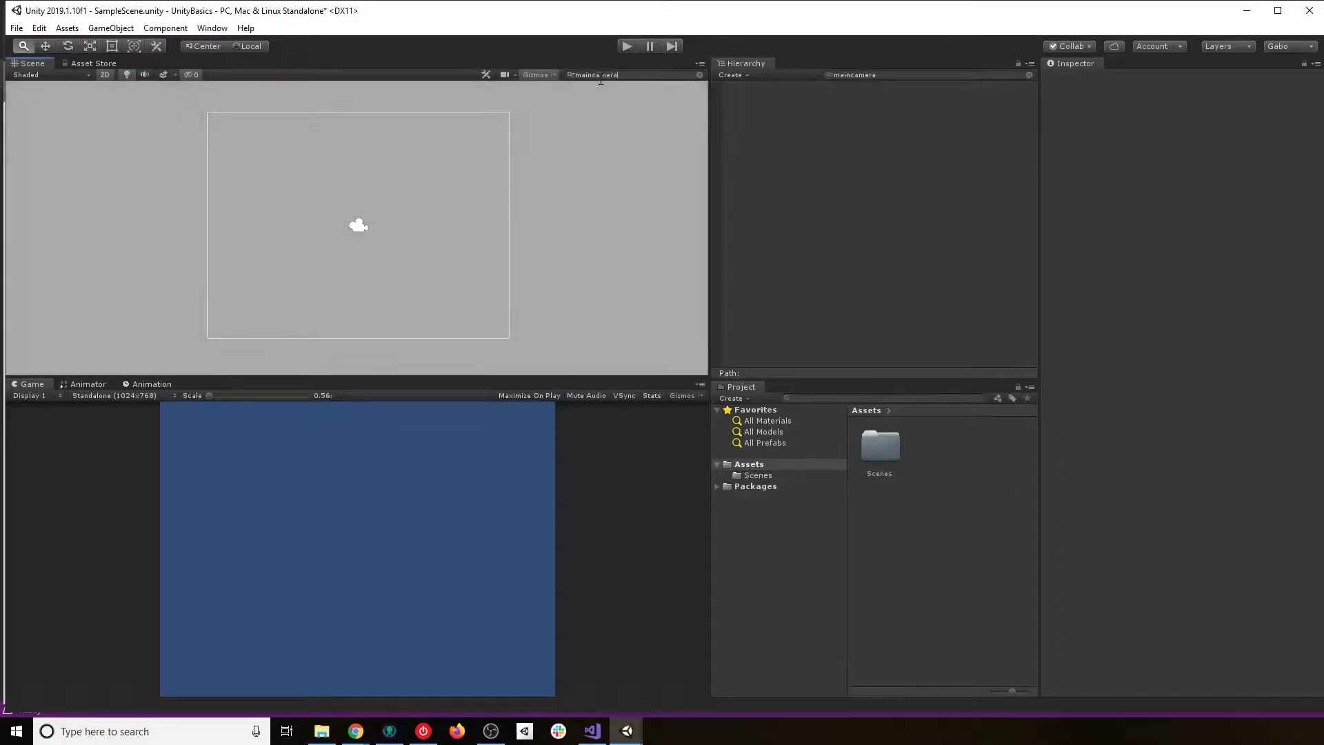
type("r")
- Replace the search text with "Main Camer" to match the spaced object name, and clear the search
key("BackSpace")
key("BackSpace")
key("BackSpace")
key("BackSpace")
key("BackSpace")
key("BackSpace")
key("BackSpace")
key("BackSpace")
key("BackSpace")
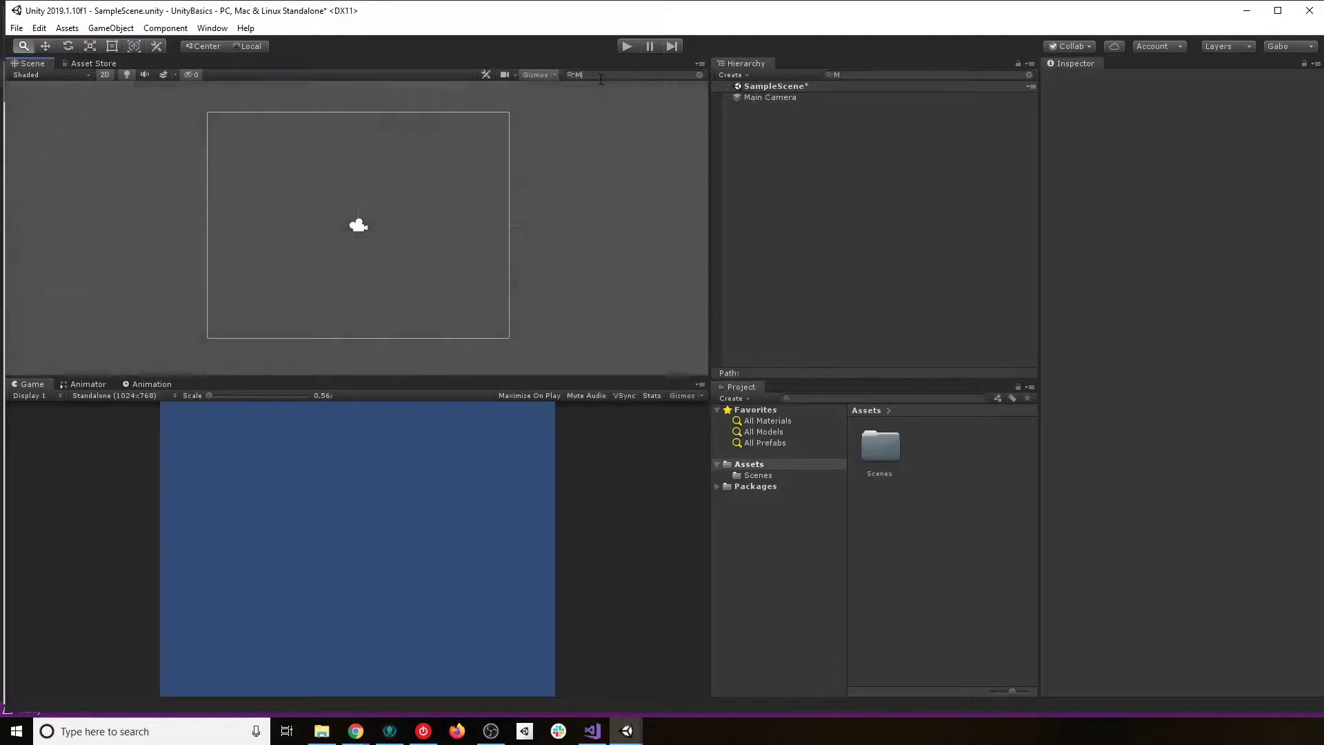
type("Main Camer")
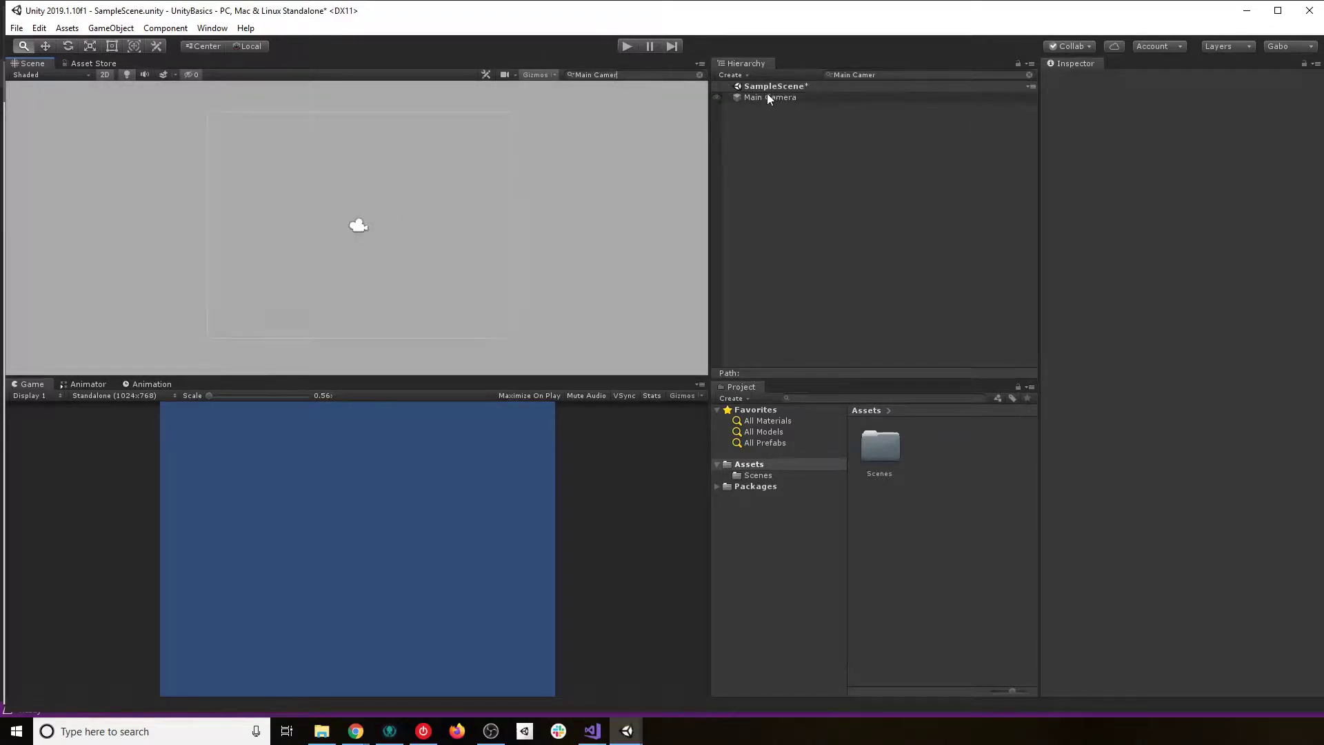
key("BackSpace")
- Search the scene objects by type for "camera" and for "sprite", and clear the search
left_click(570, 74)
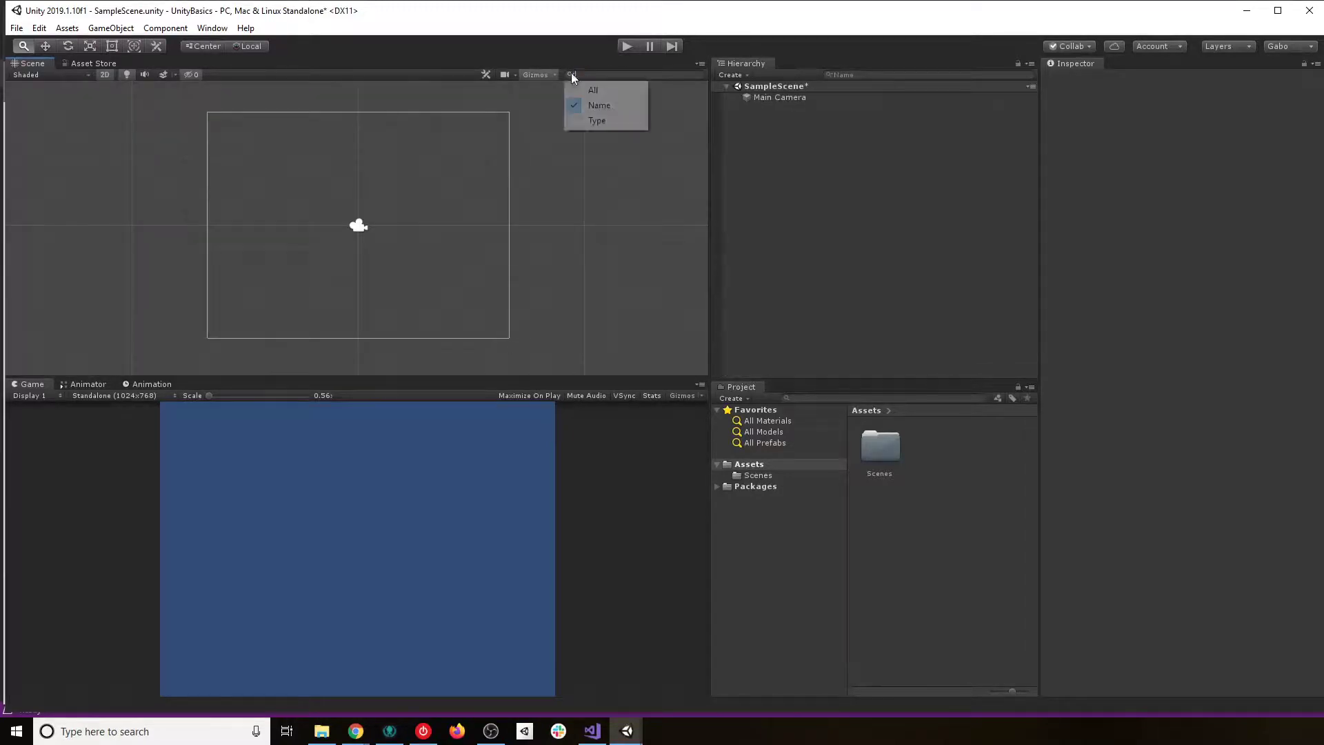
left_click(583, 118)
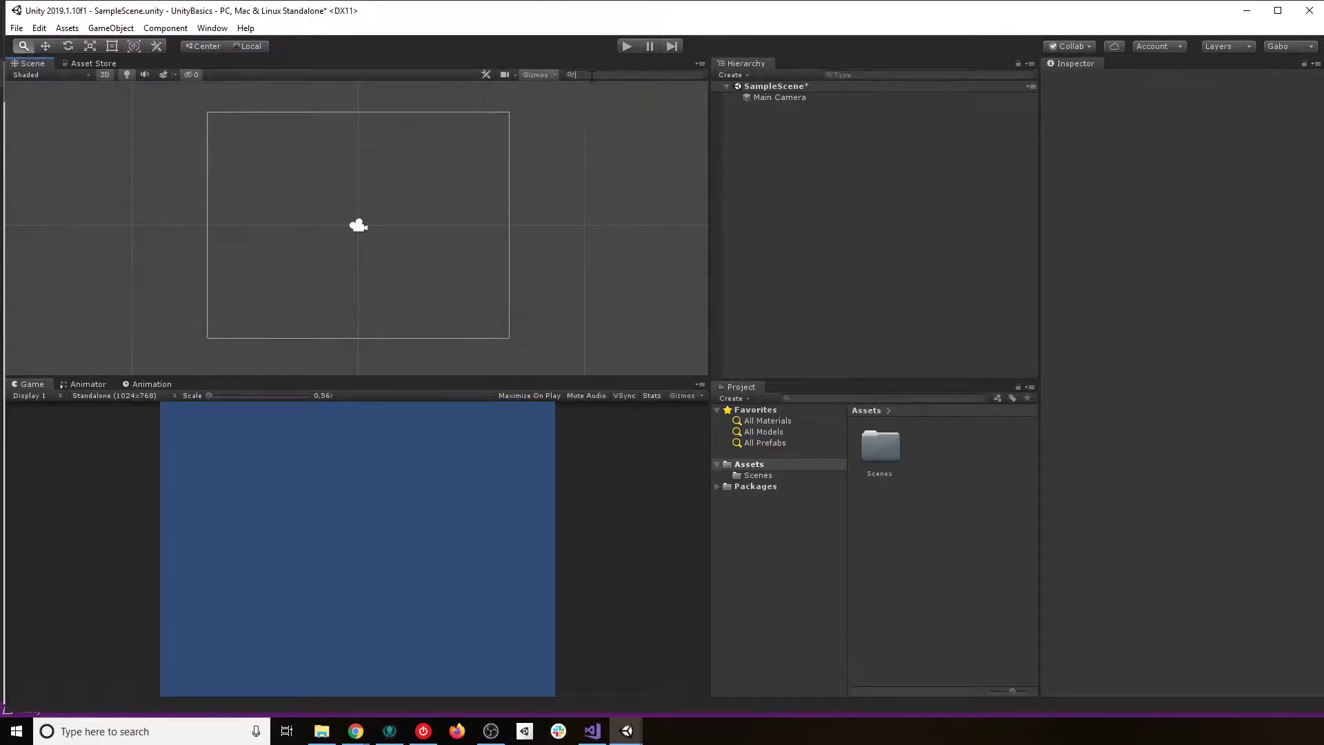
type("camera")
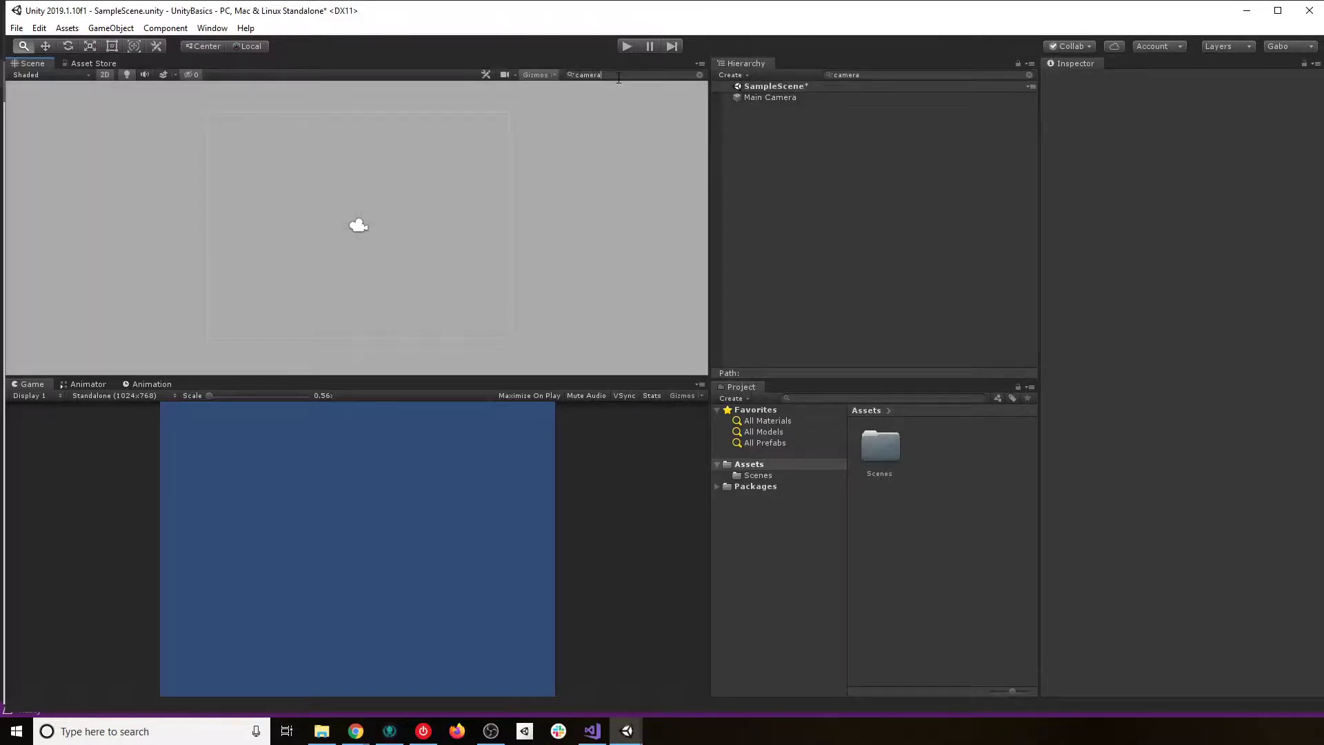
key("BackSpace")
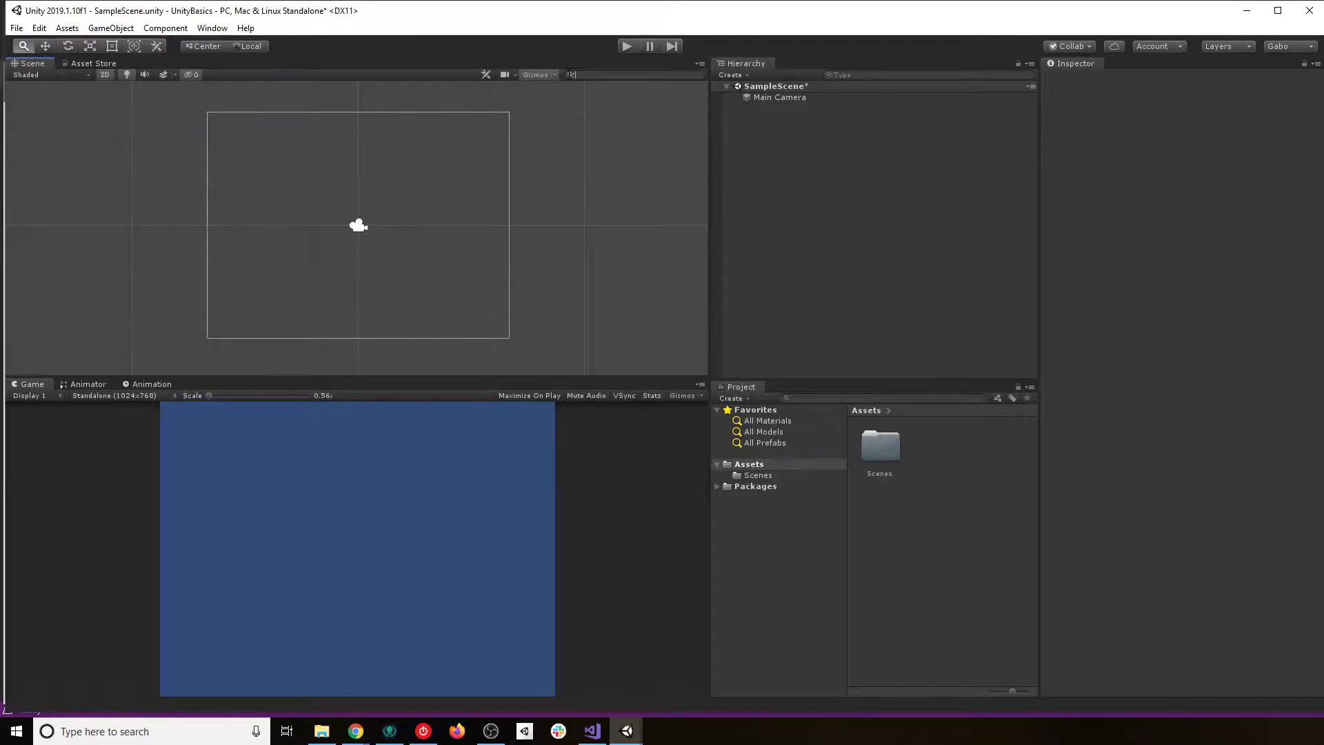
type("sprite")
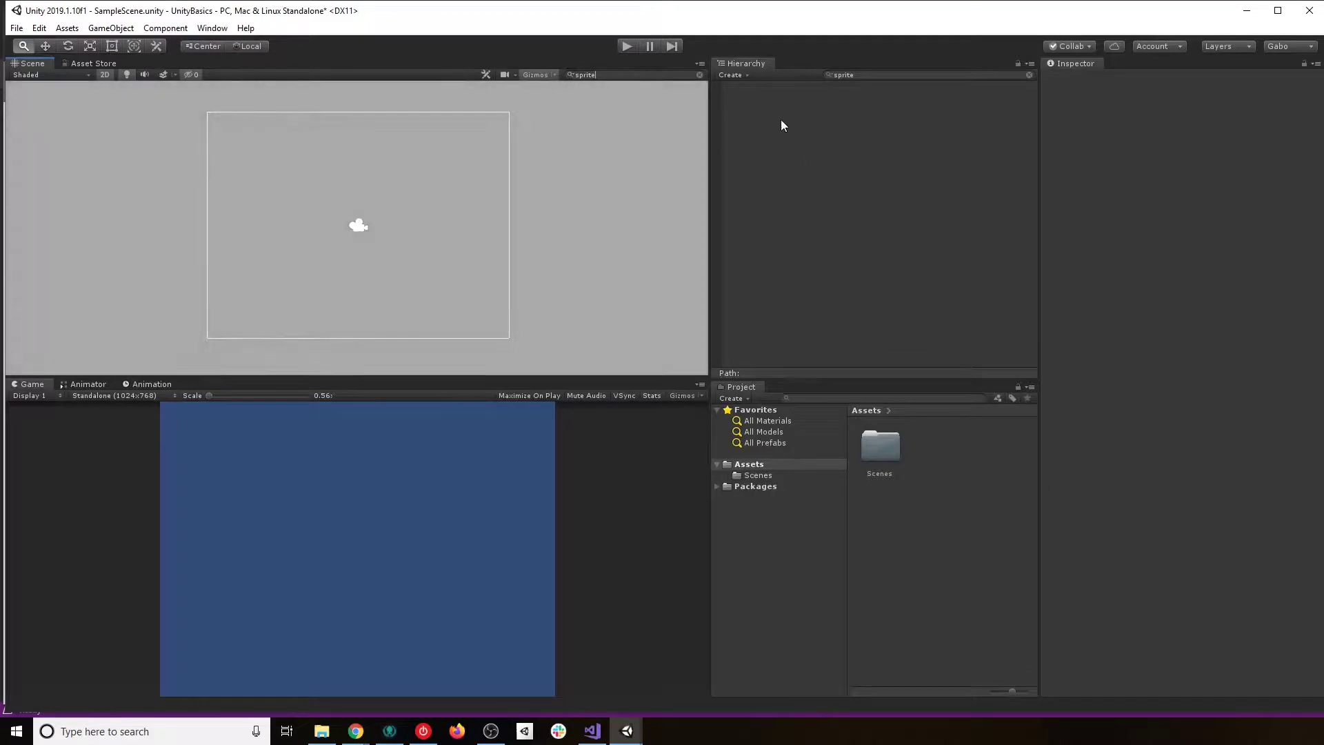
key("BackSpace")
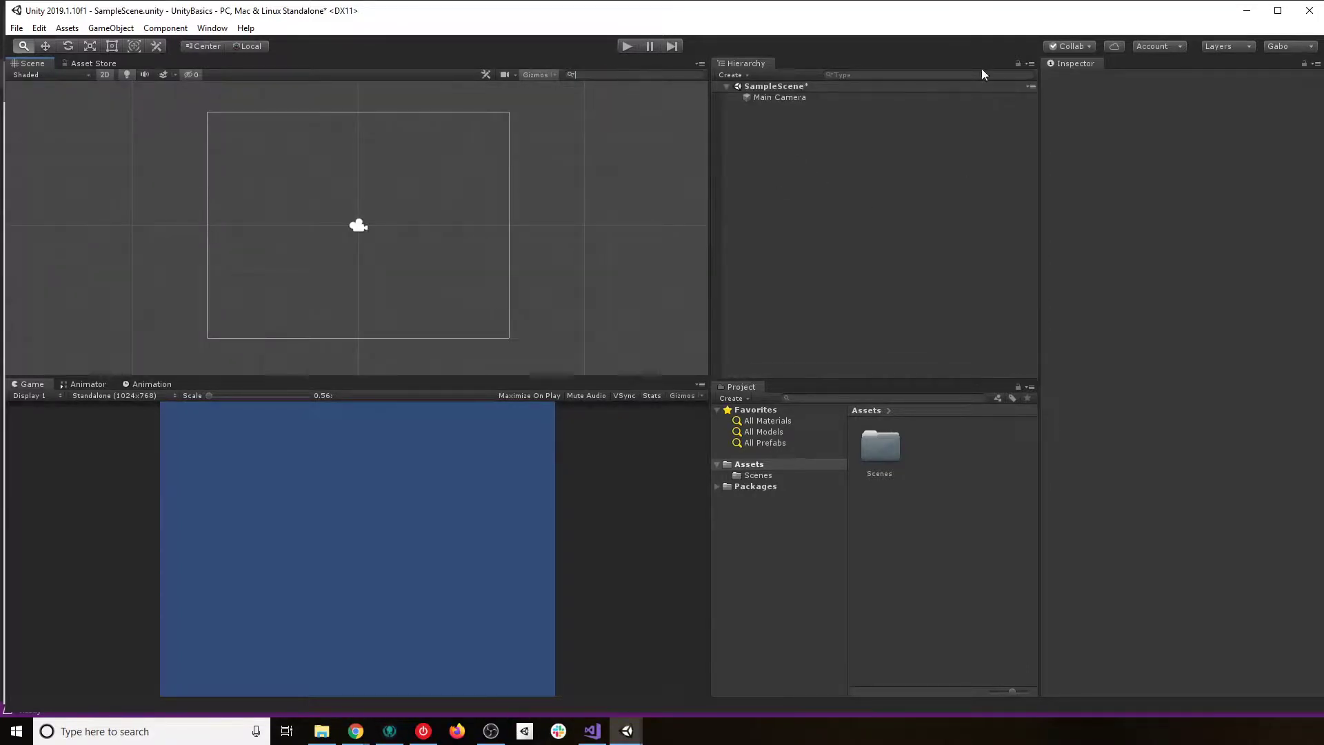
- Reset the Hierarchy search filter to All and select the Main Camera
left_click(830, 75)
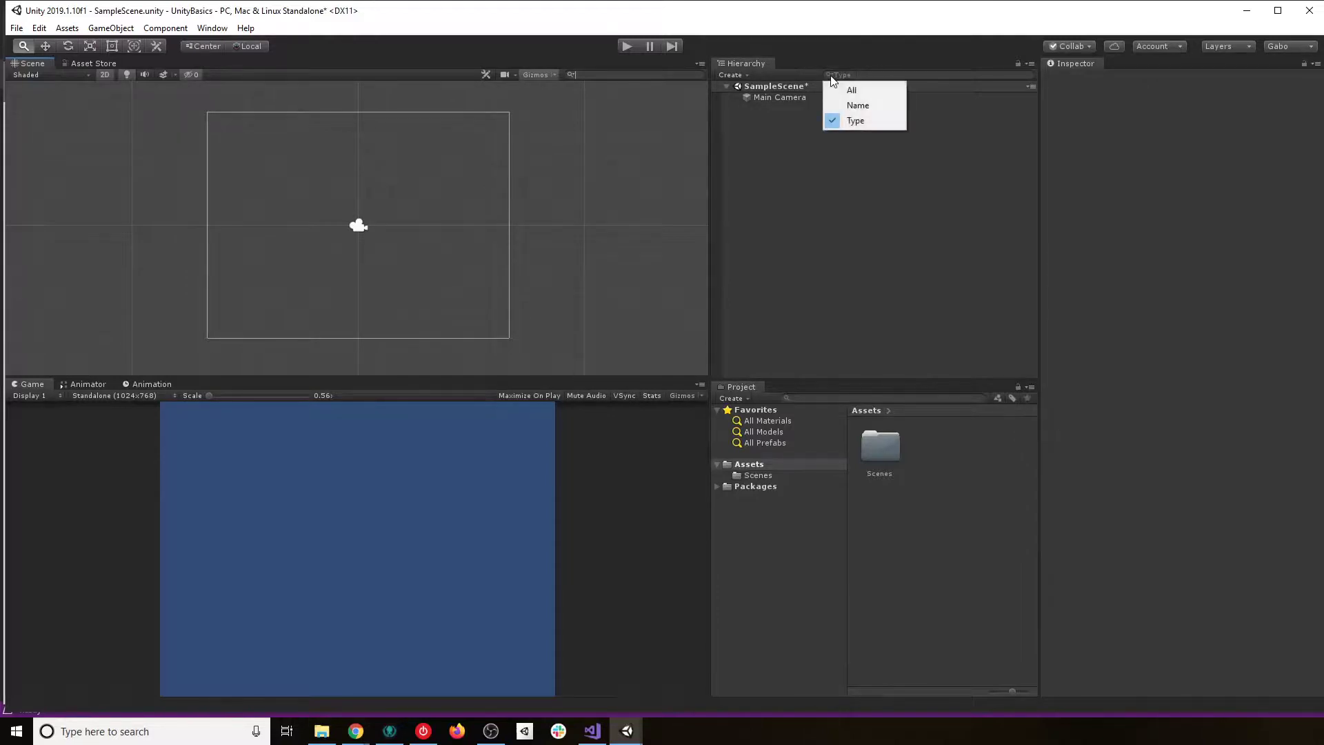
left_click(845, 85)
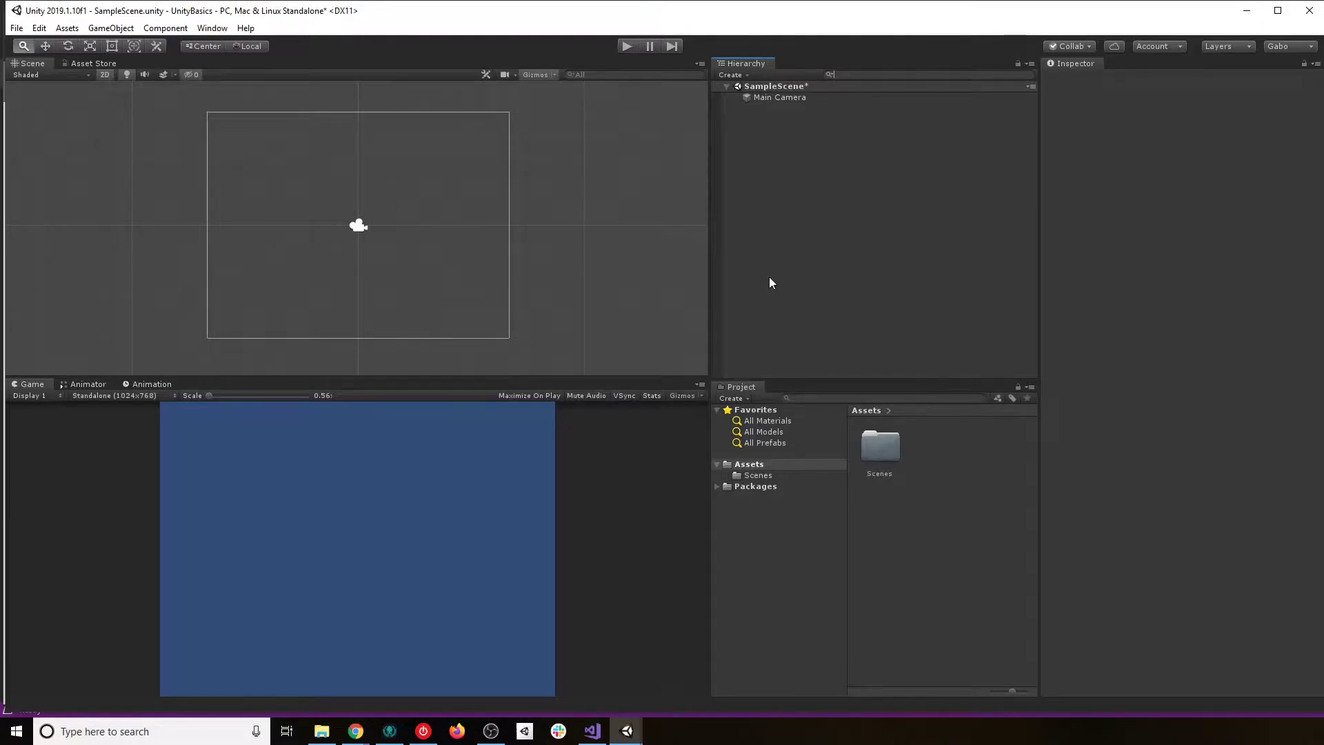
left_click(787, 98)
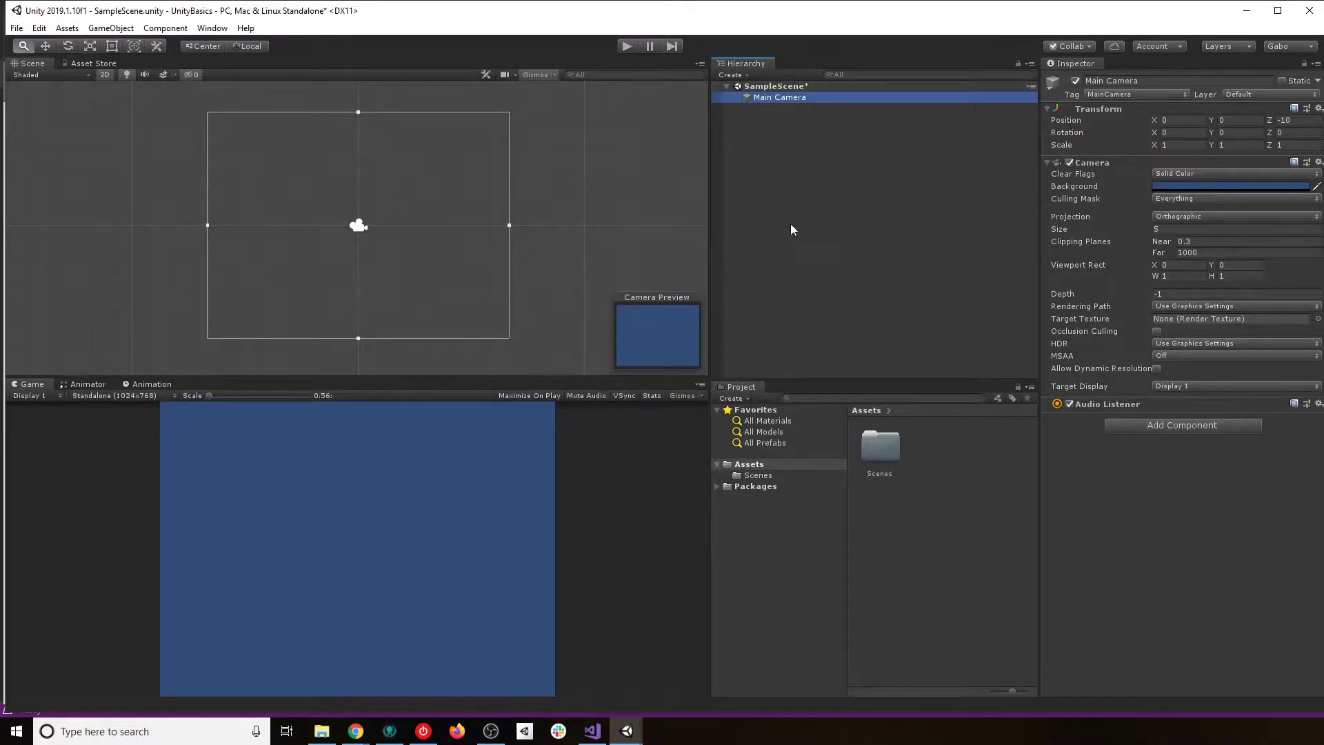
- Create an empty object in the Hierarchy with three further empty objects nested one inside another beneath it
left_click(769, 118)
right_click(771, 117)
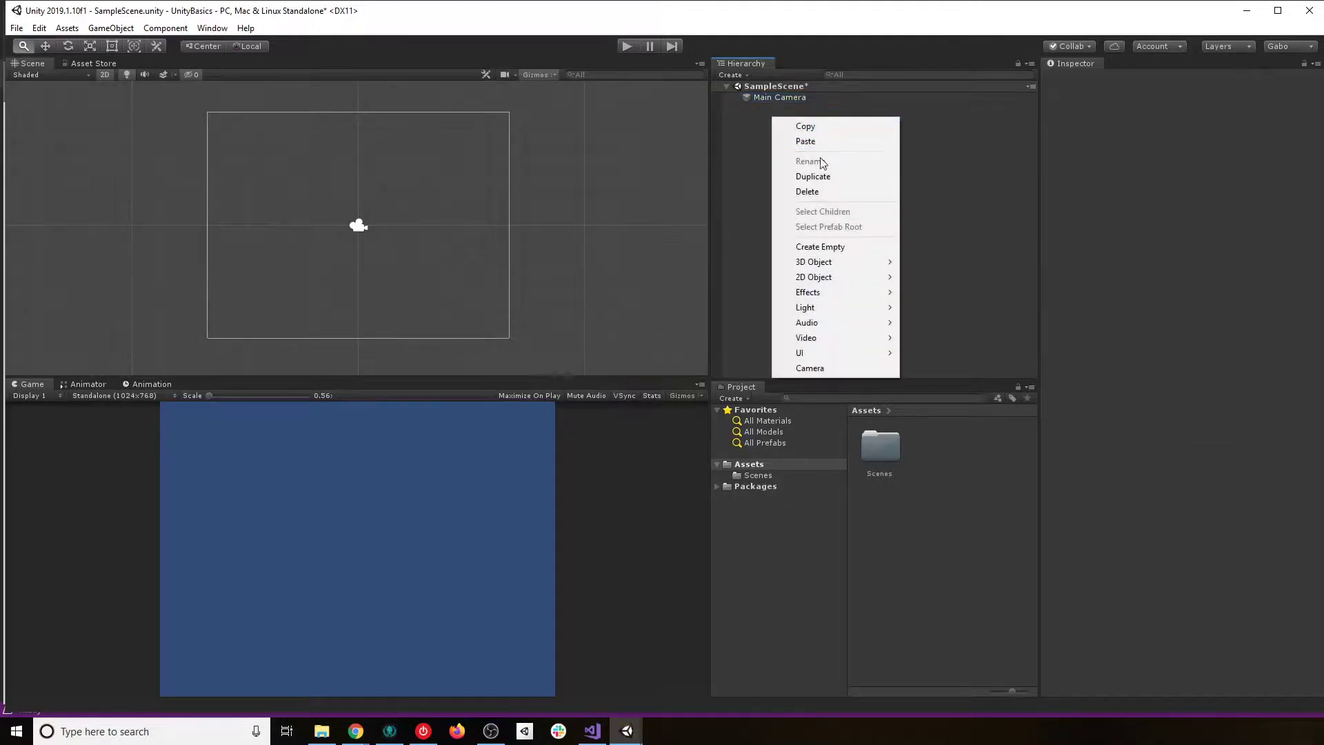
left_click(824, 247)
right_click(777, 107)
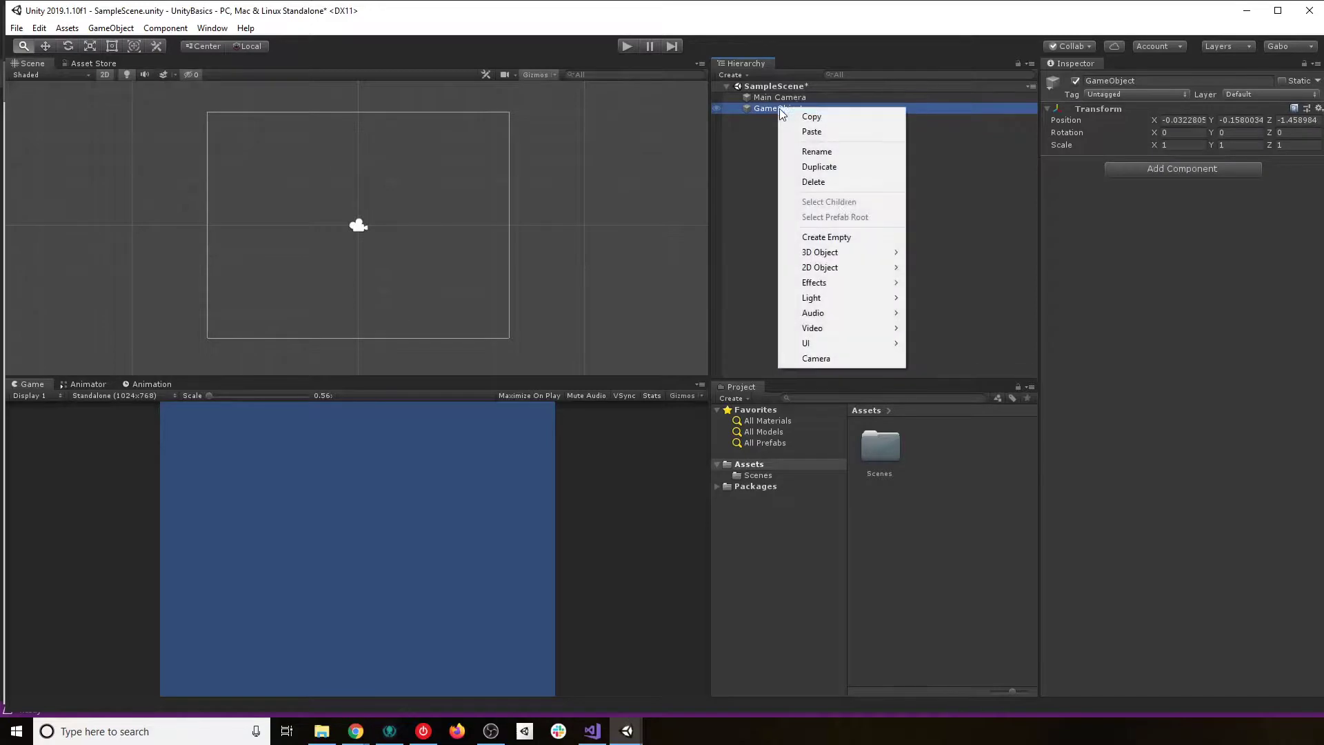
left_click(827, 238)
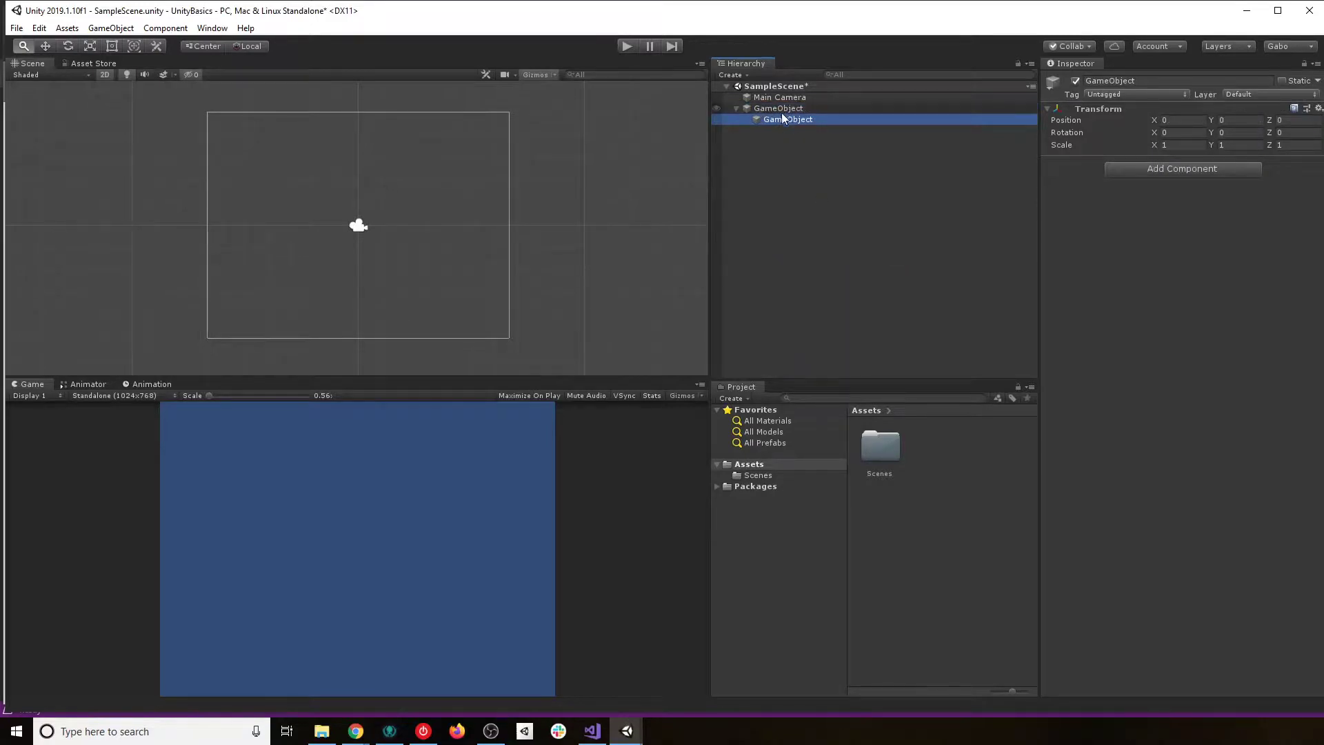
right_click(789, 121)
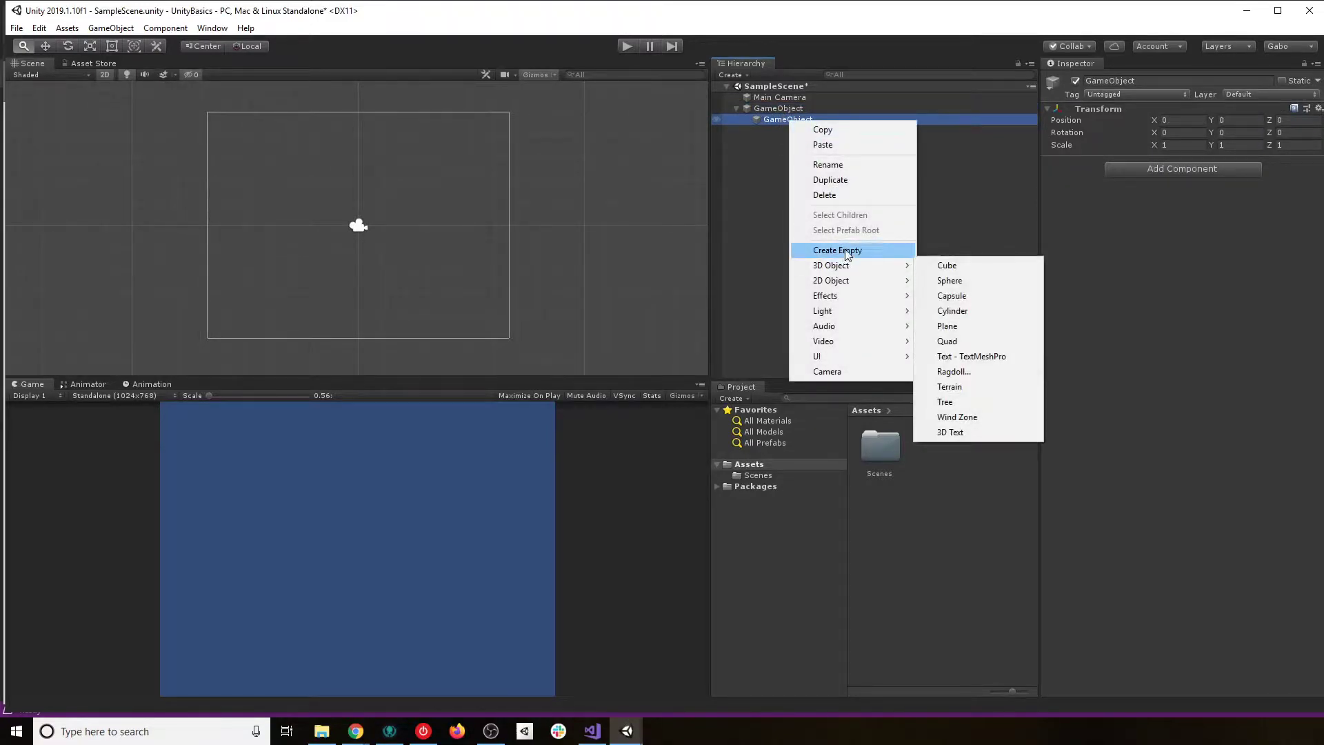
left_click(848, 250)
right_click(803, 131)
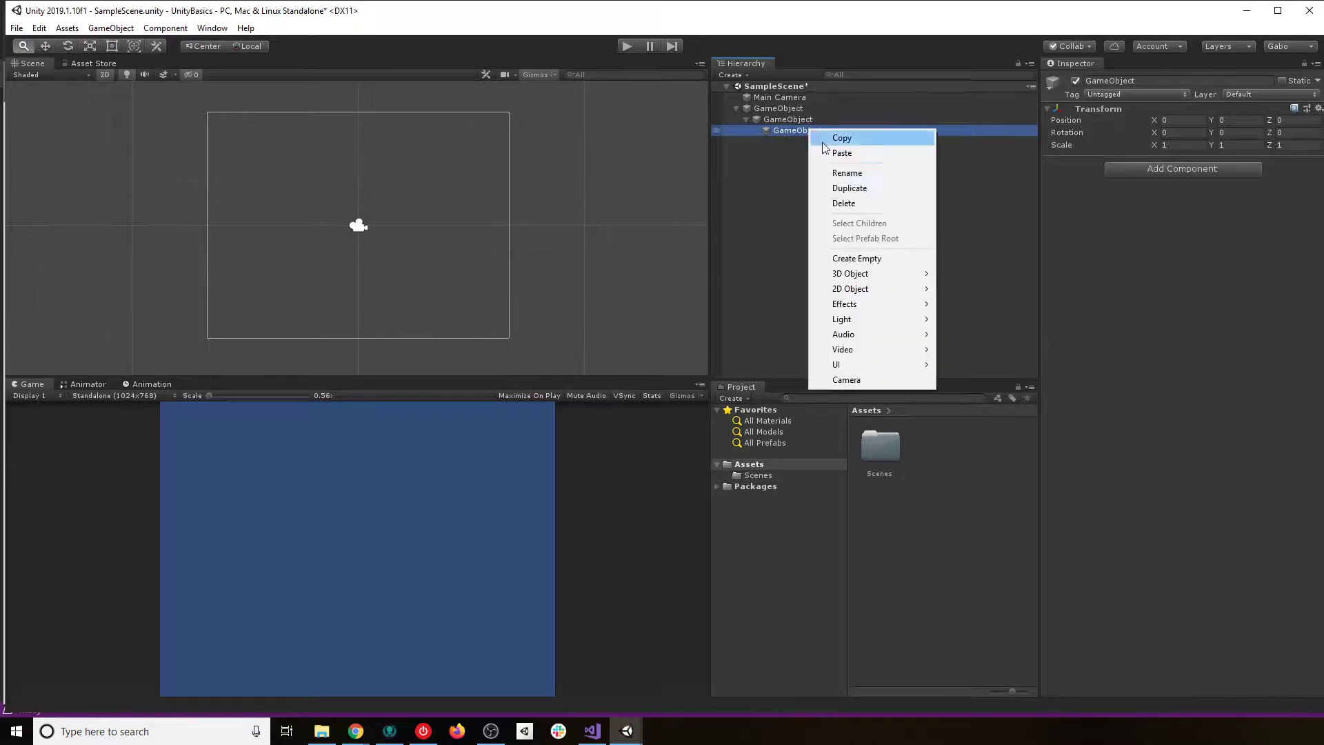
left_click(866, 258)
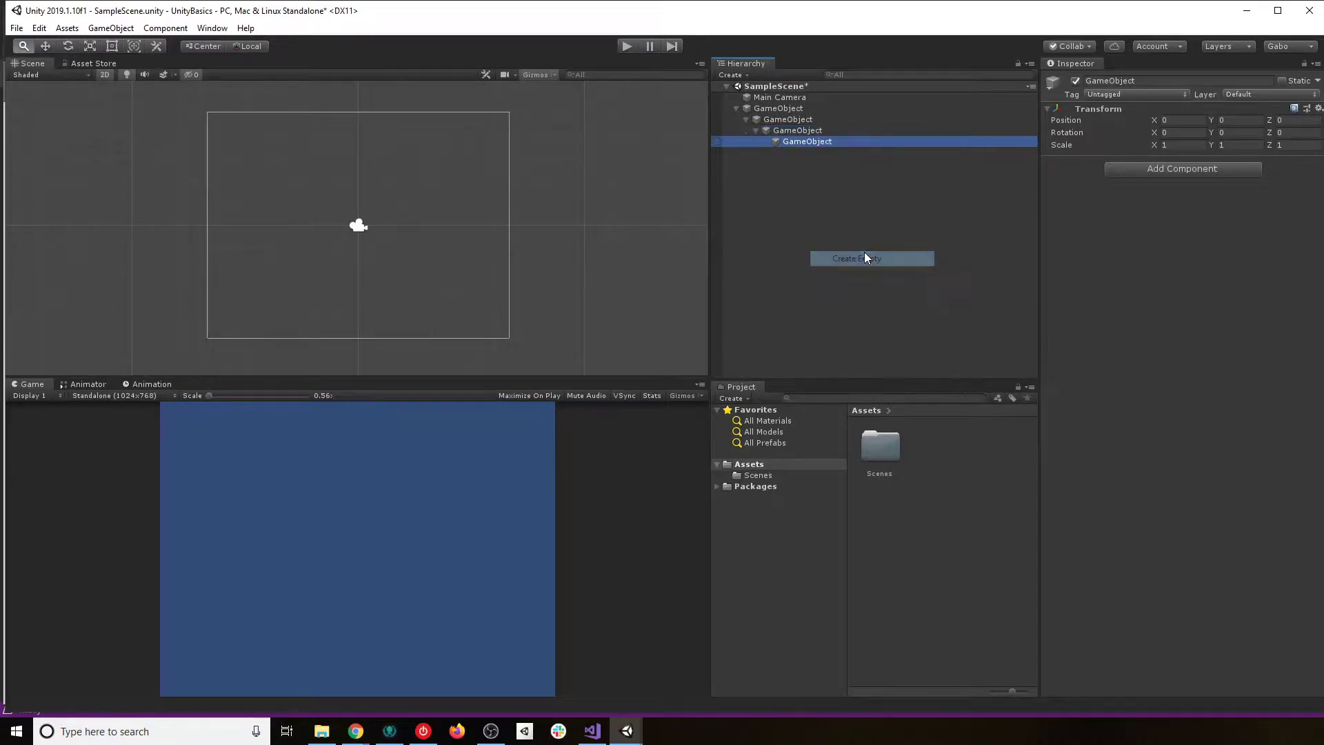
- Compare the parent and child empty objects, and delete the top-level one with all its children
left_click(789, 109)
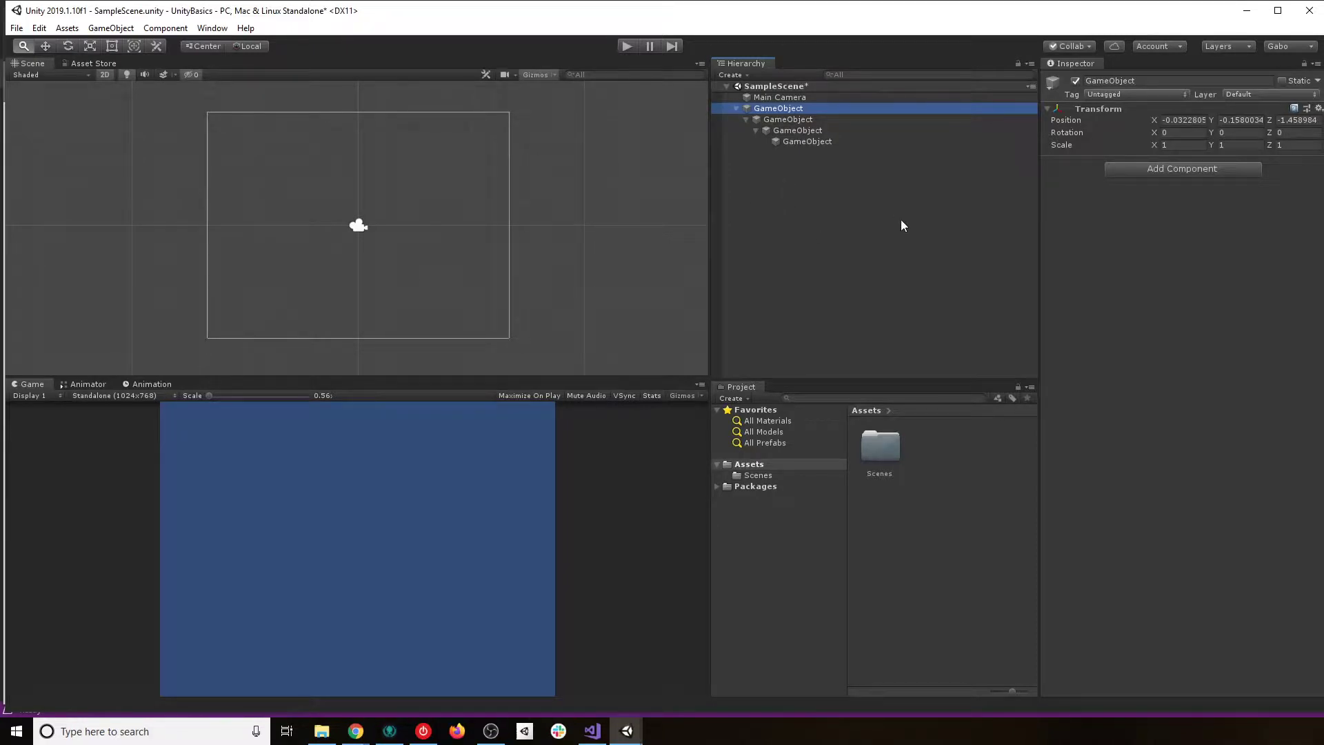
left_click(779, 120)
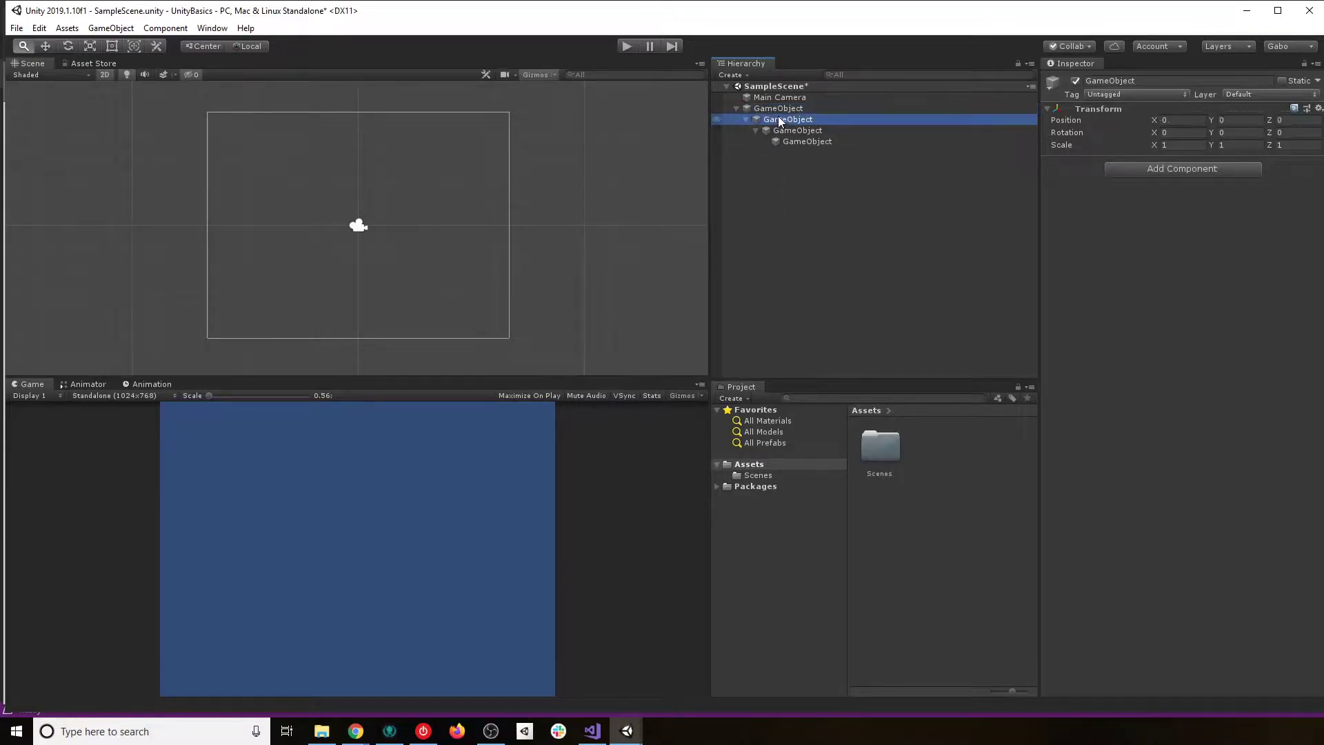
left_click(780, 108)
key("Delete")
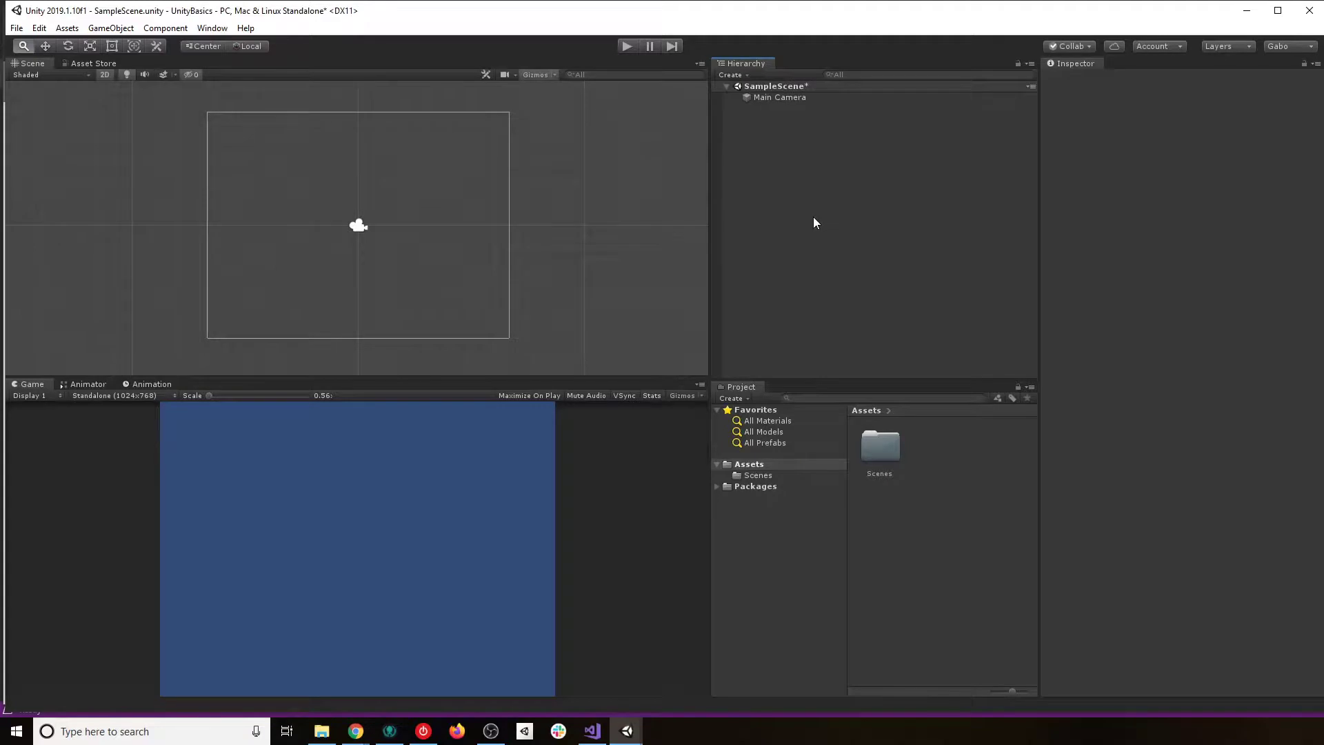
- Save the scene and select the Main Camera, first in the Hierarchy and again in the Scene view
key("ctrl+s")
left_click(807, 97)
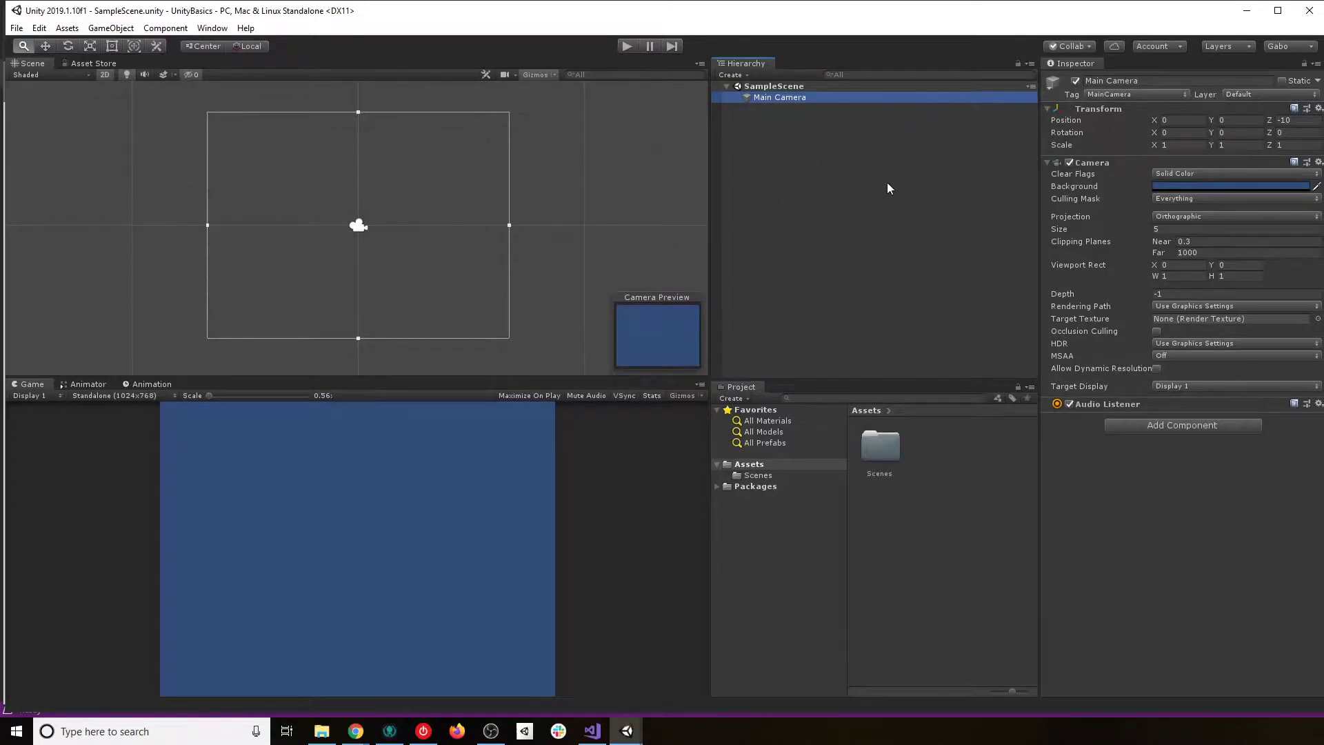
left_click(779, 86)
left_click(779, 97)
left_click(357, 228)
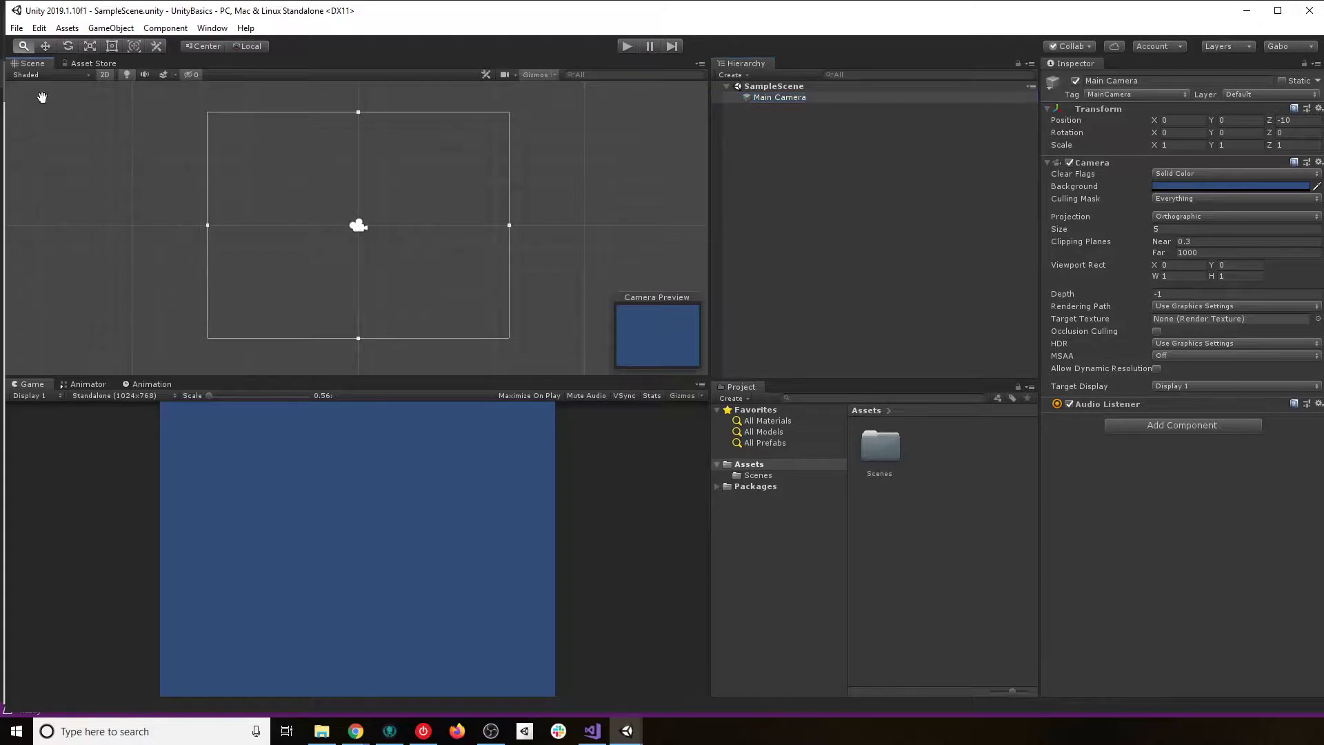
- Activate the Move tool and reselect the Main Camera in the Scene view
left_click(46, 46)
left_click(685, 196)
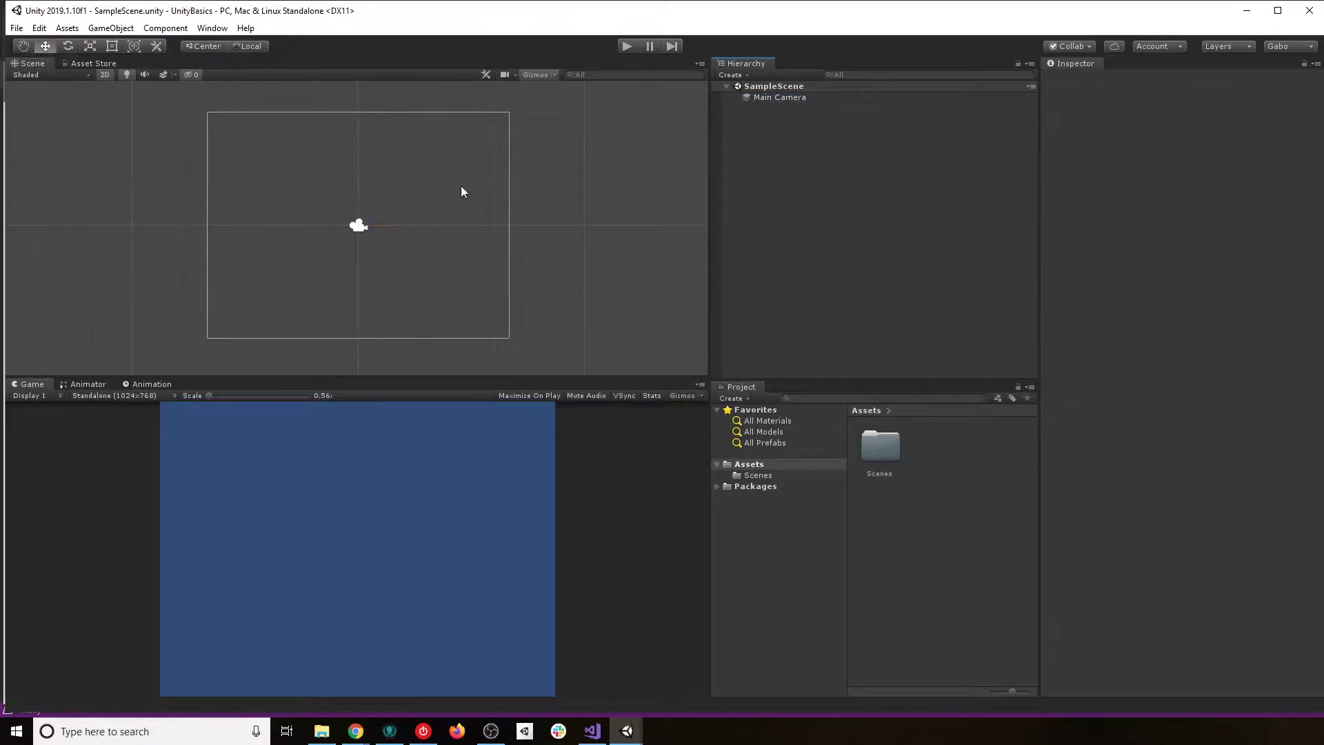
left_click(357, 227)
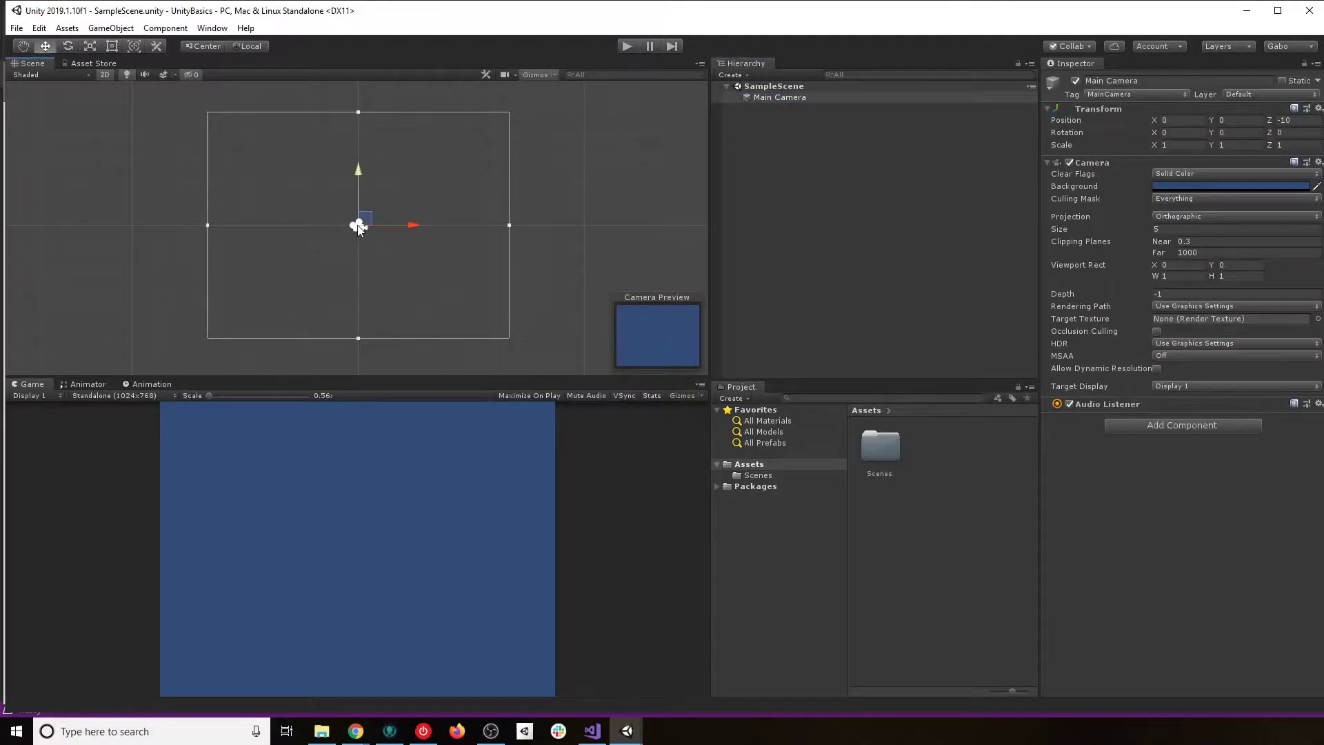
- Toggle the Main Camera's active state off and on several times, leaving the object deactivated
left_click(796, 99)
left_click(1075, 81)
left_click(1076, 81)
left_click(1076, 80)
left_click(1075, 81)
left_click(1076, 81)
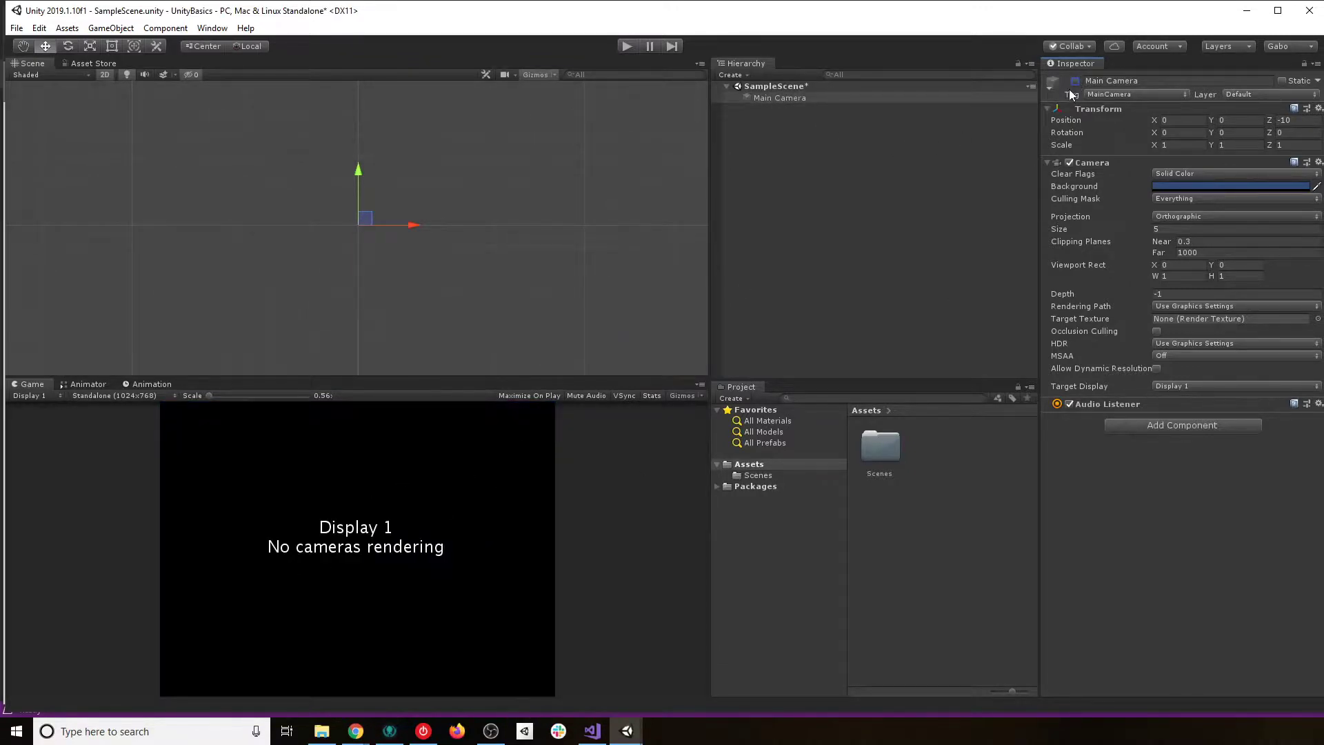
- Reactivate the Main Camera, and inspect its name field and Static options without changing them
left_click(1076, 81)
left_click(1076, 81)
left_click(1076, 80)
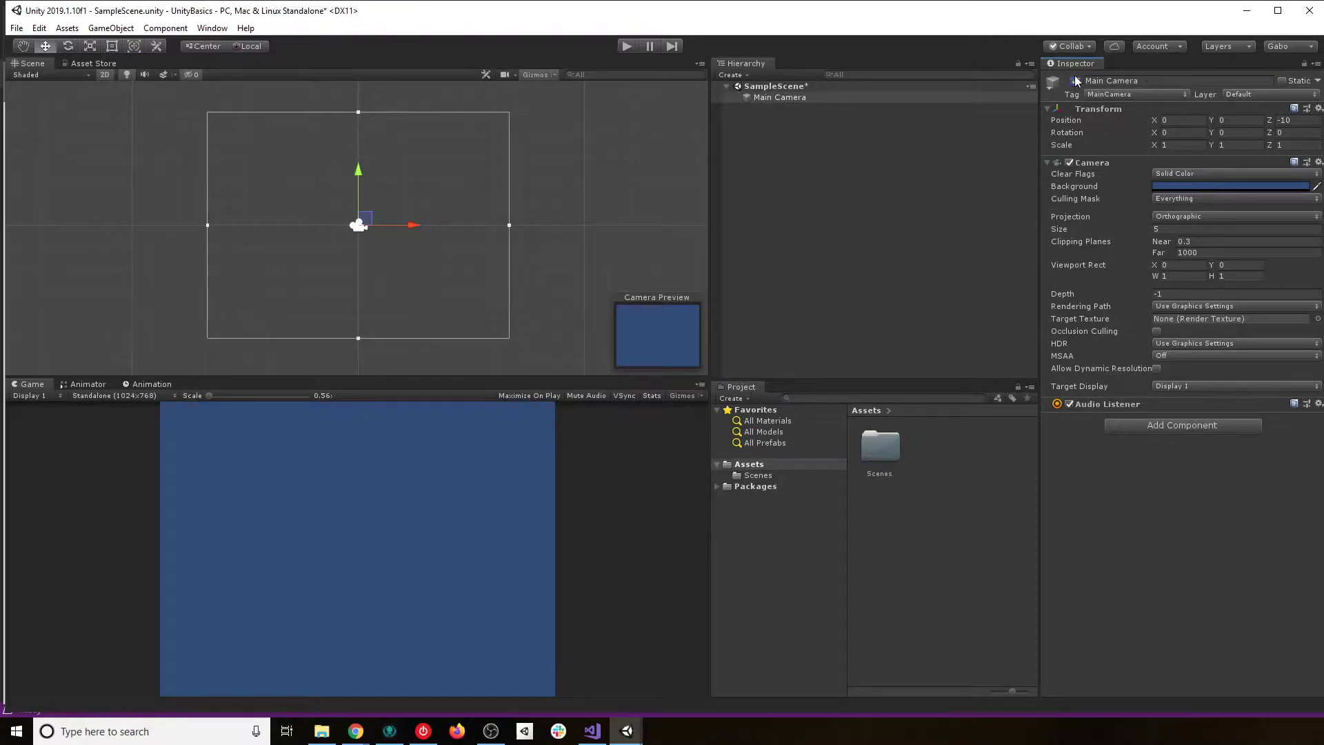
left_click(1159, 79)
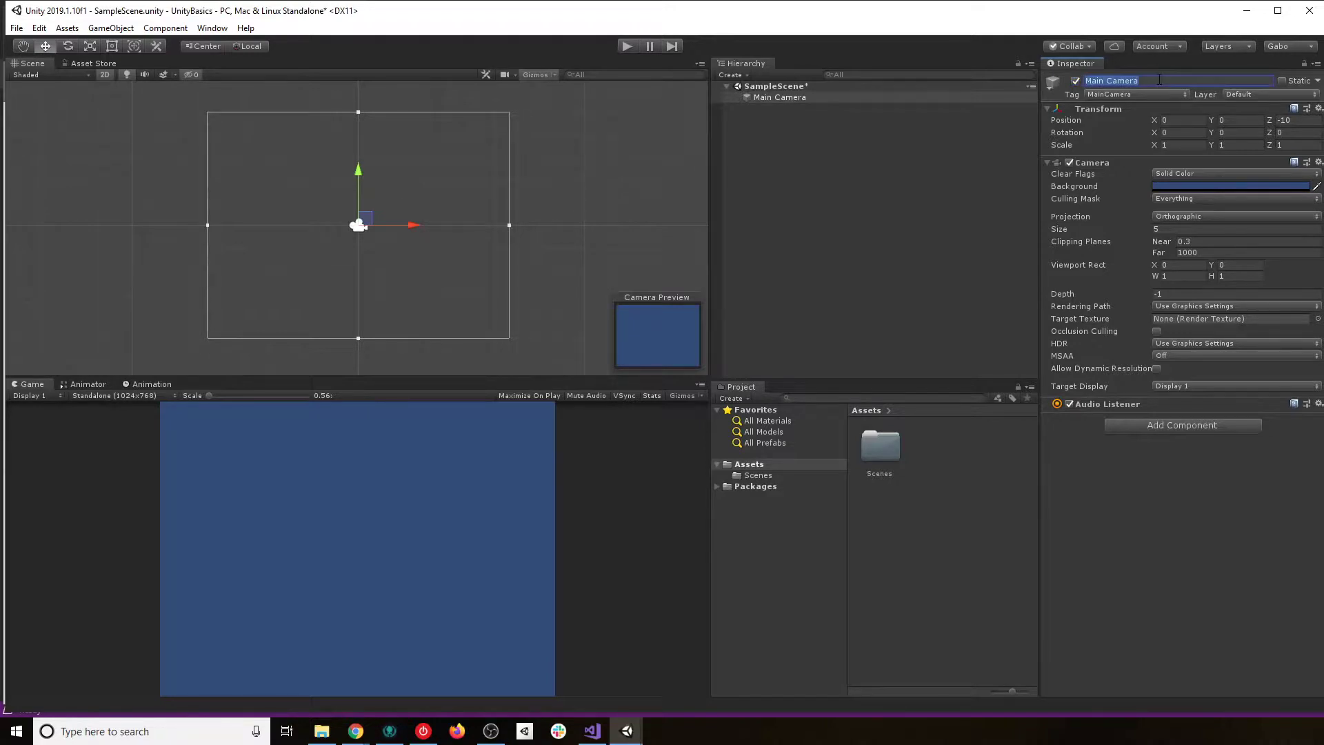
left_click(1159, 461)
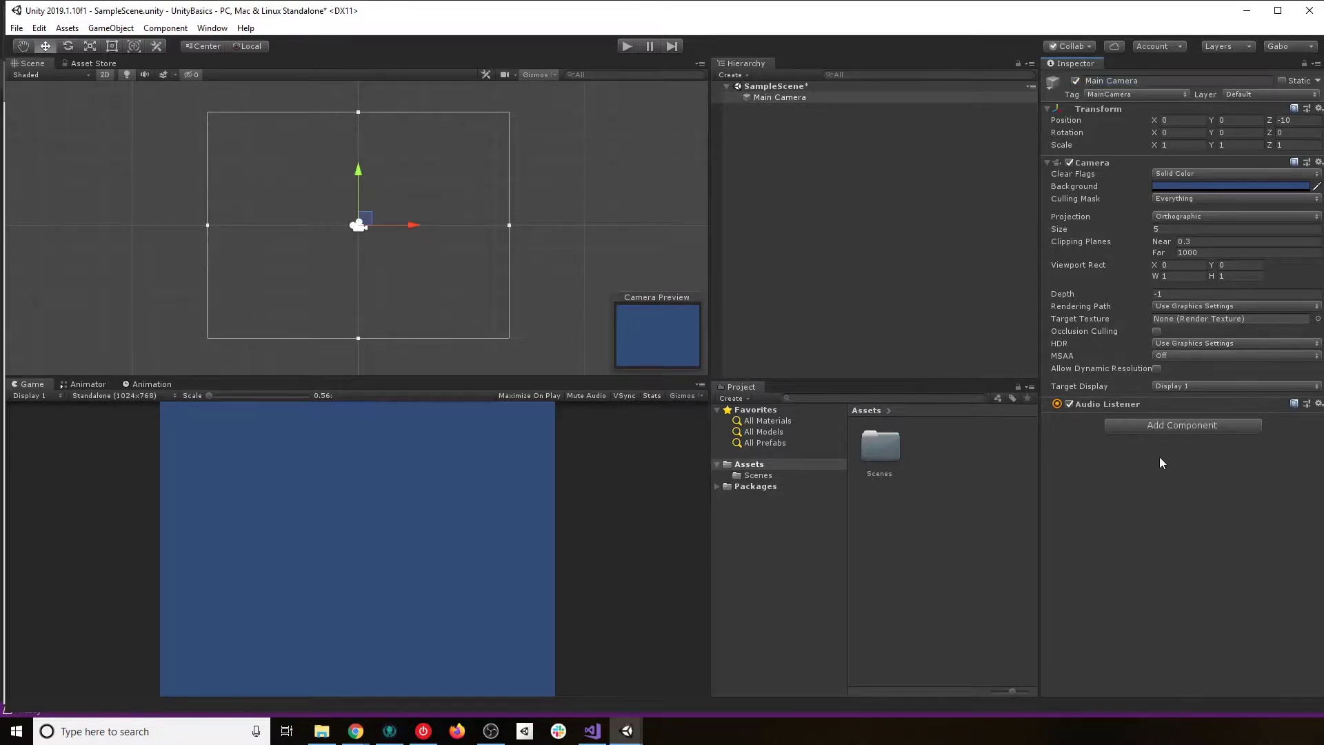
left_click(1318, 82)
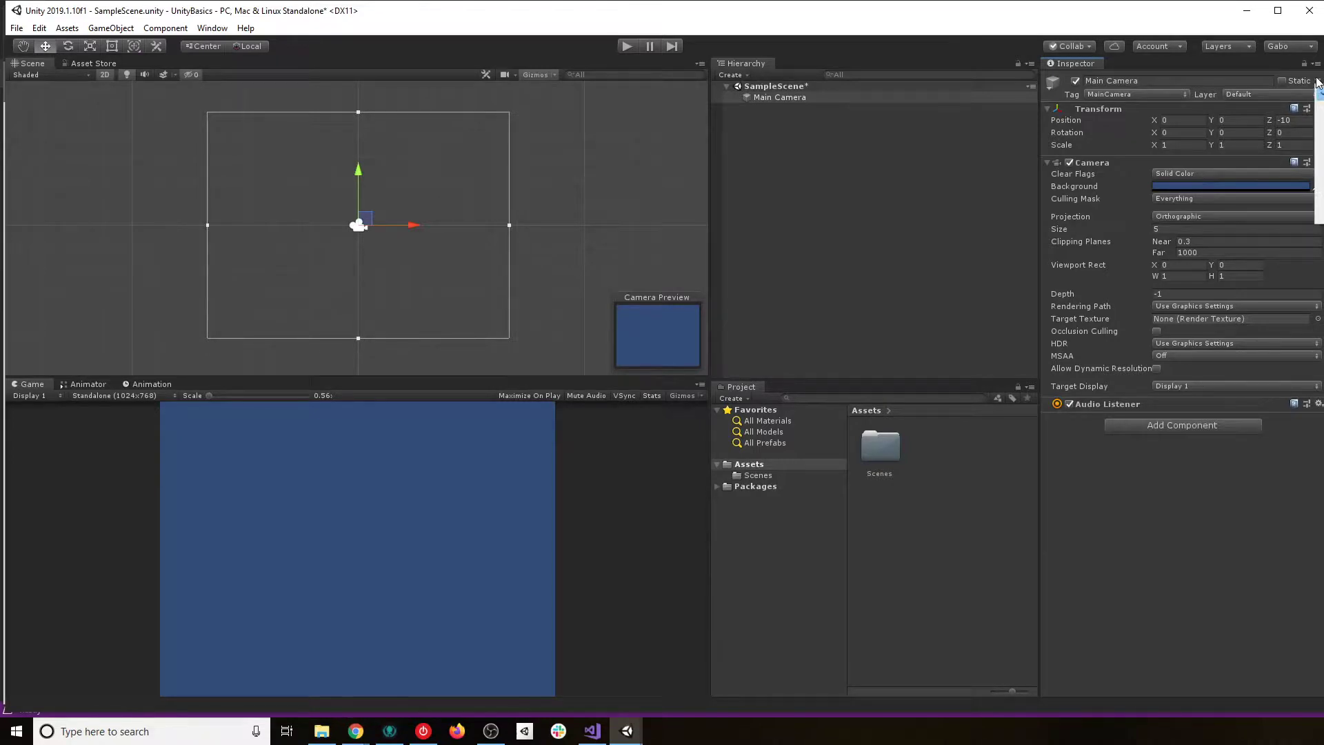
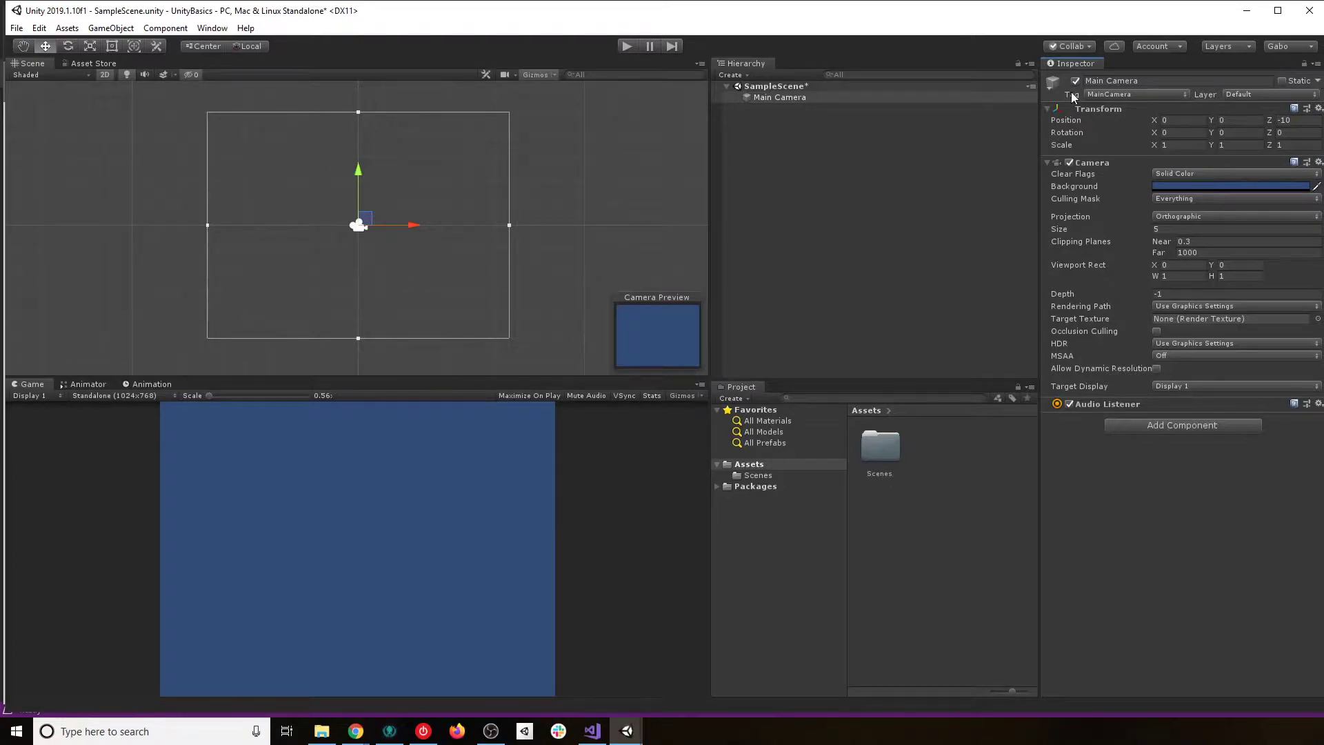
- Review the Main Camera's tag choices, the project's Tags & Layers settings and the available layer choices
left_click(1181, 94)
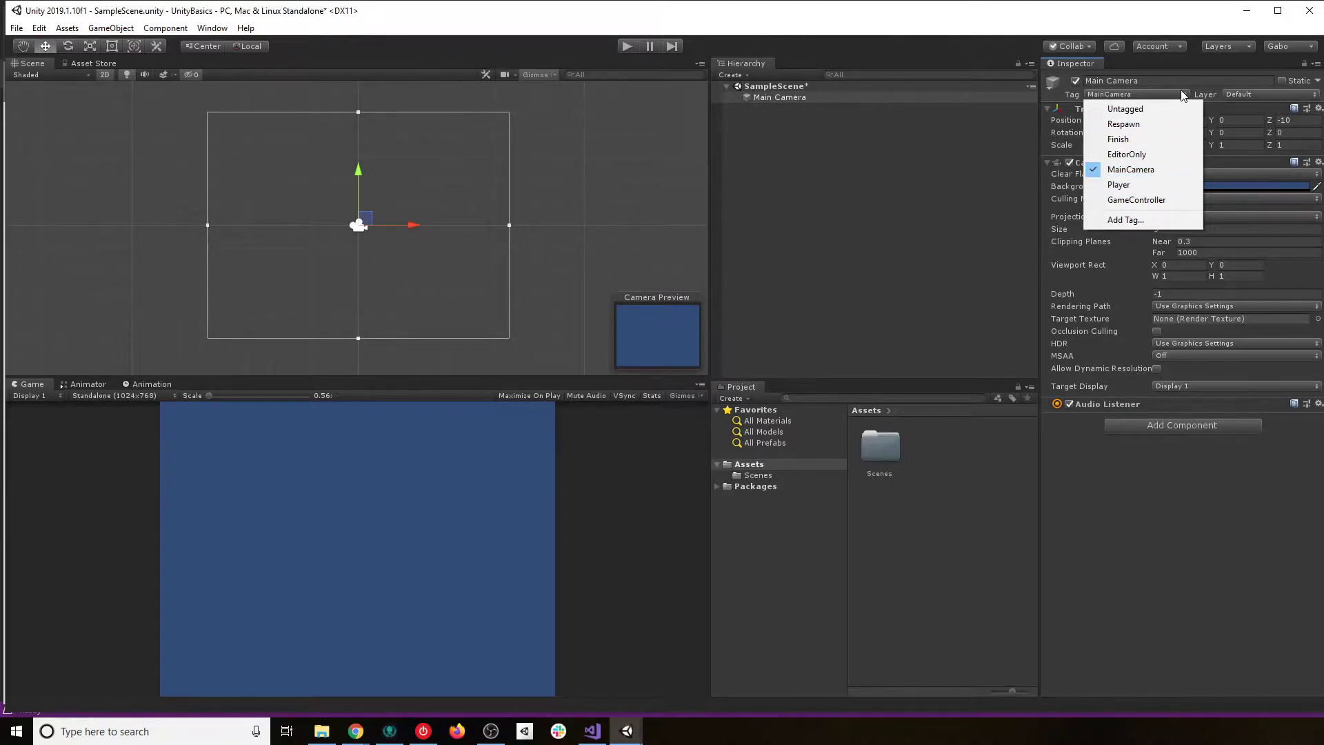
left_click(1134, 221)
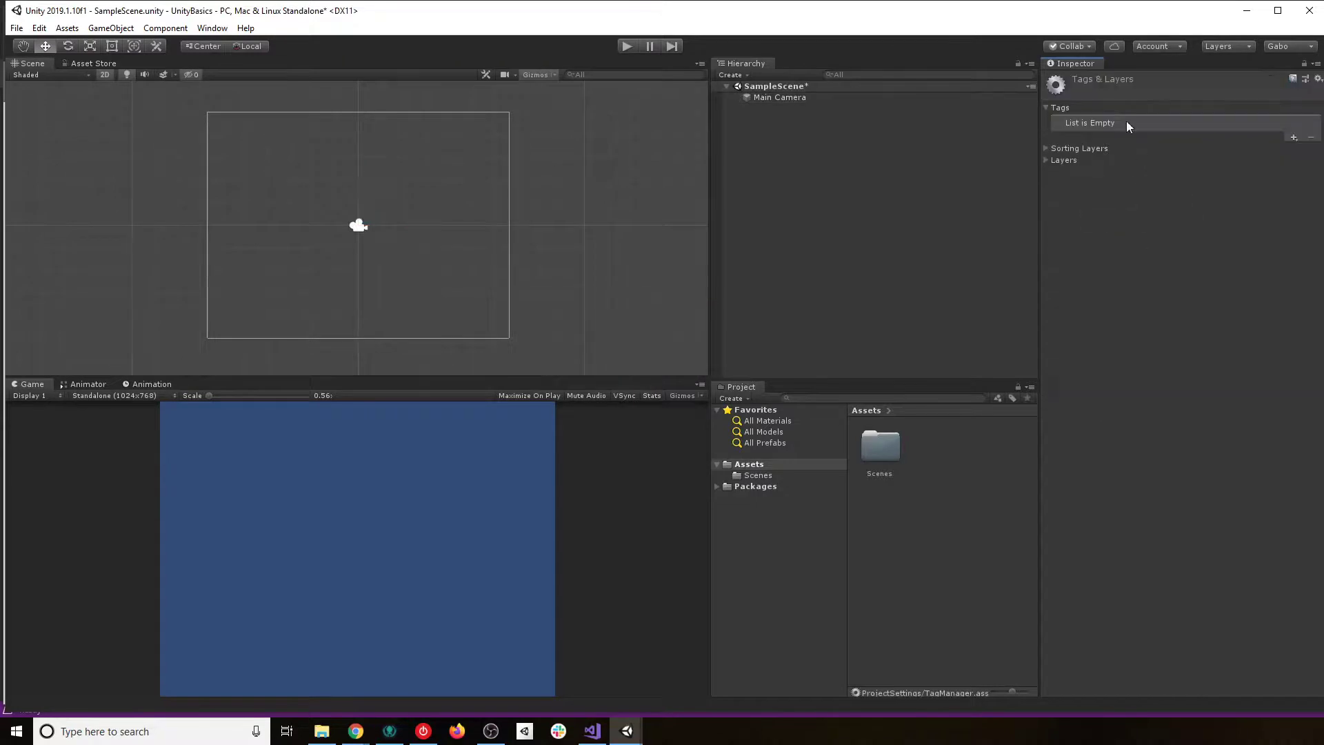
left_click(808, 98)
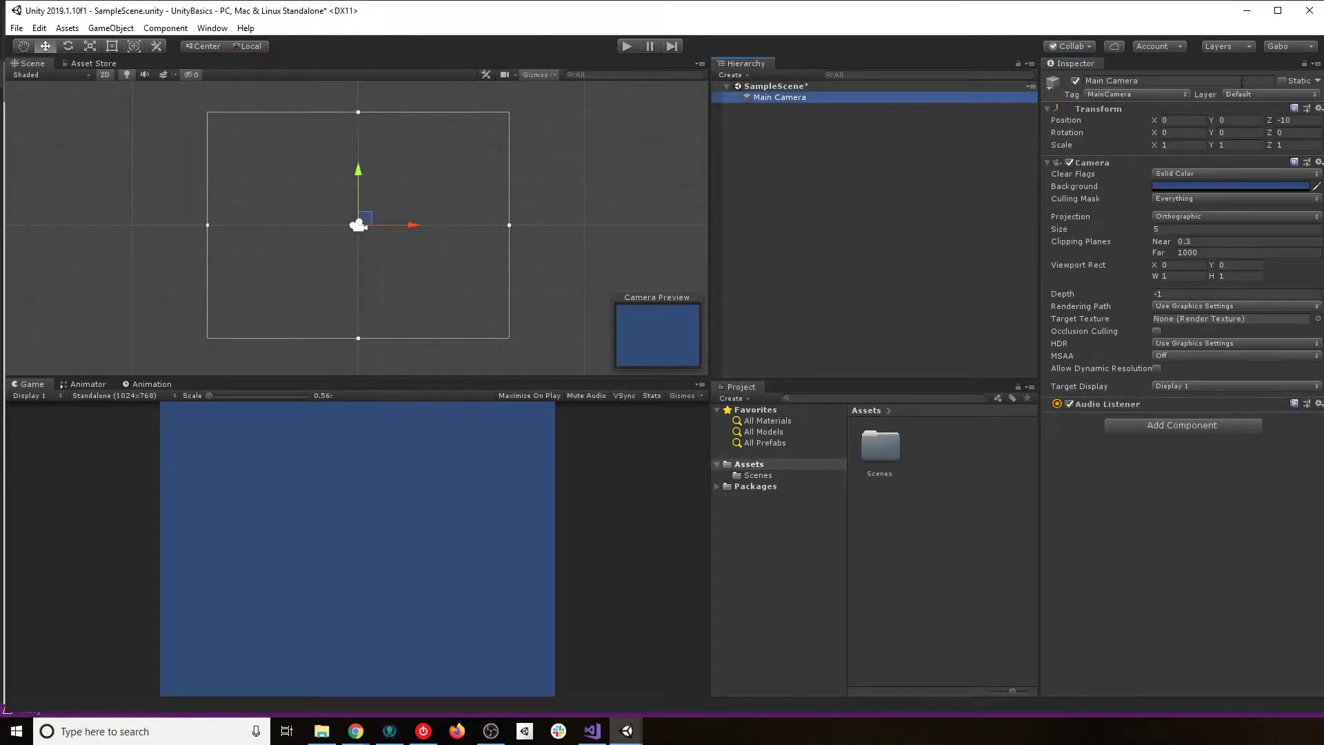
left_click(1242, 93)
left_click(1242, 41)
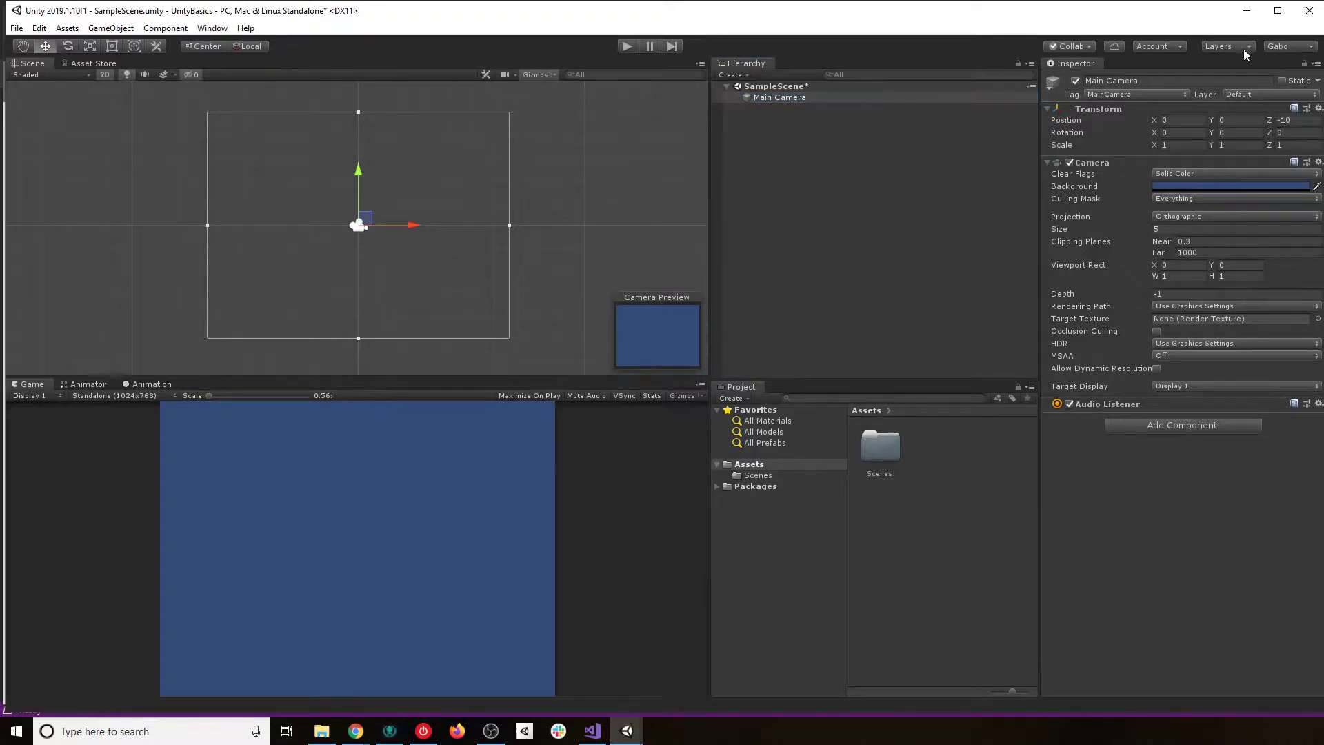
left_click(1240, 94)
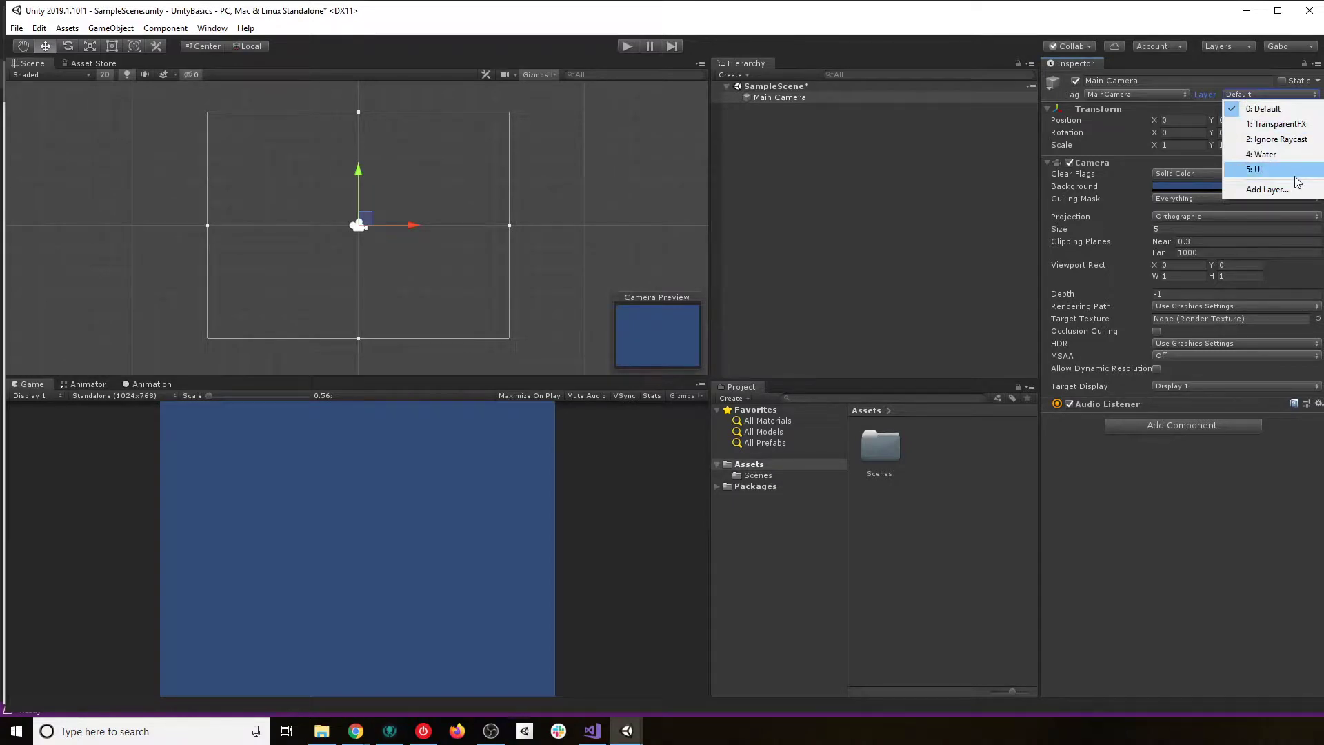
left_click(1169, 506)
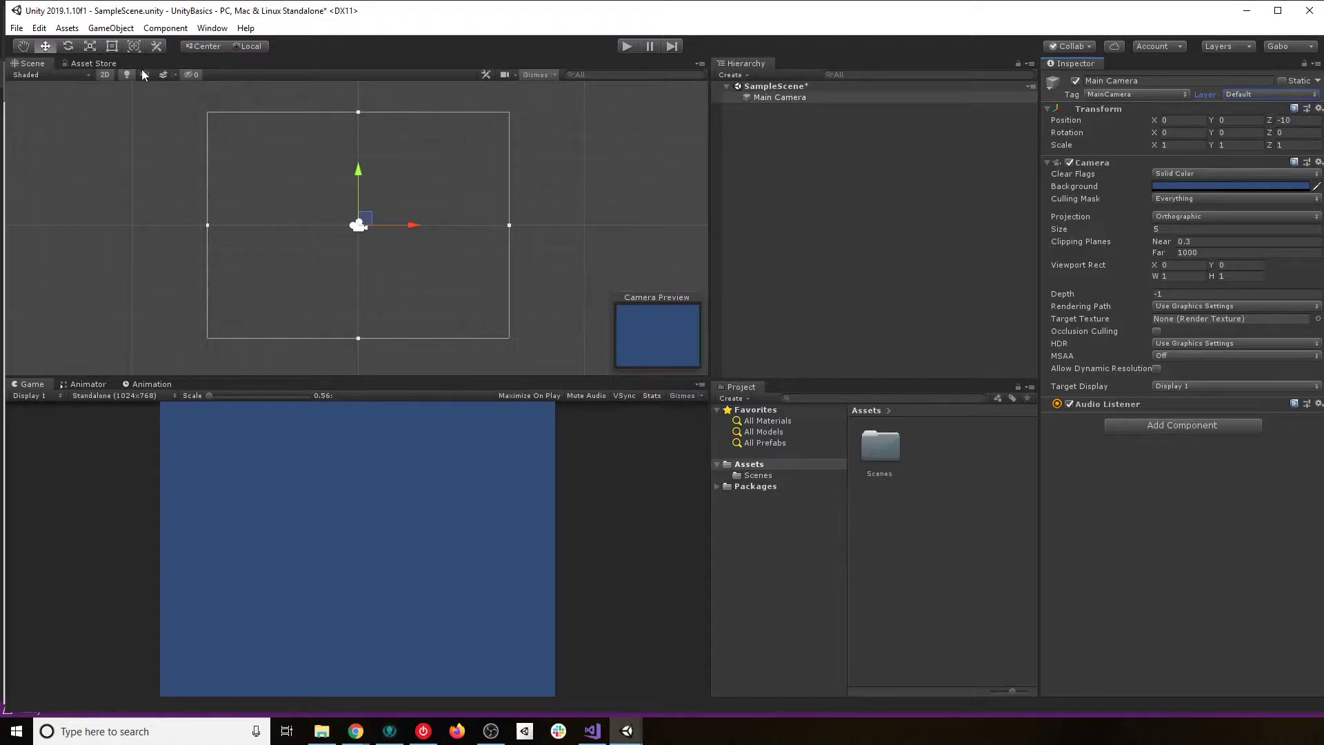
- View the Main Camera and its viewing volume from several angles in the 3D Scene view, and return to 2D
left_click(104, 74)
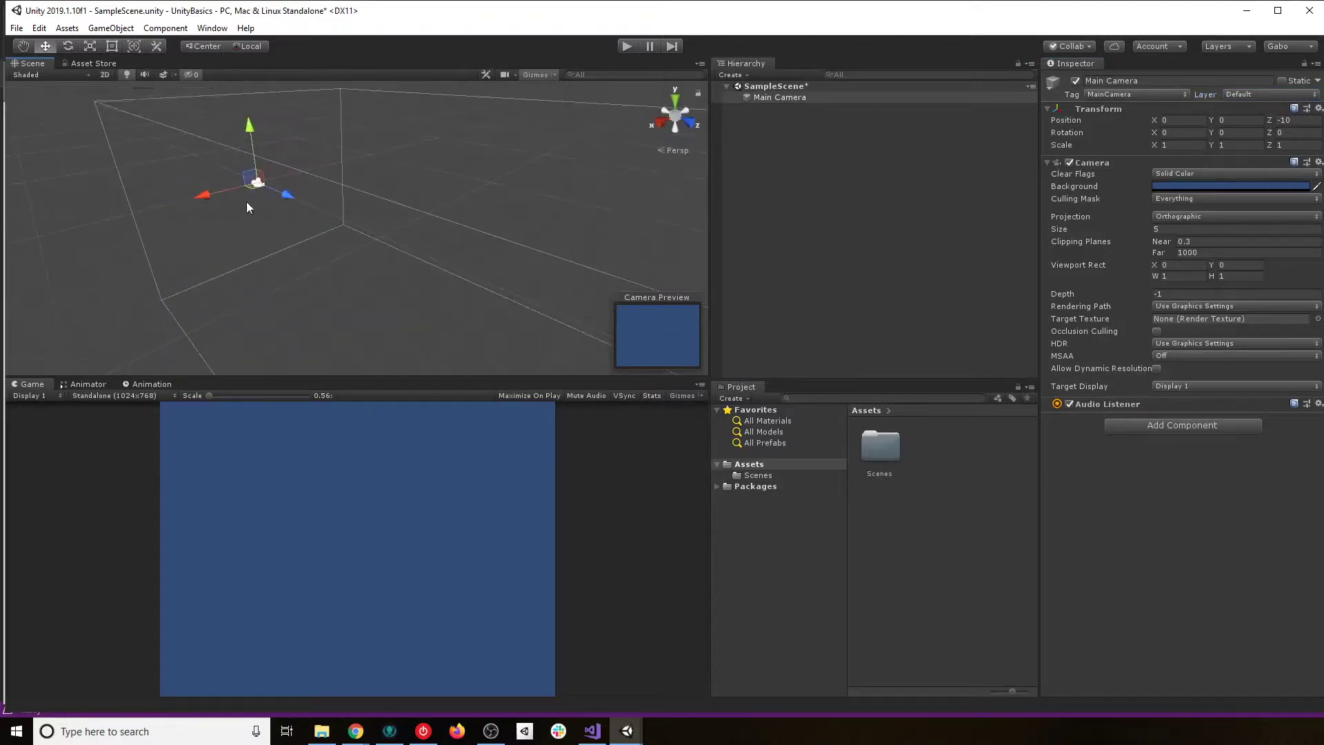
right_click_drag(262, 239, 344, 225)
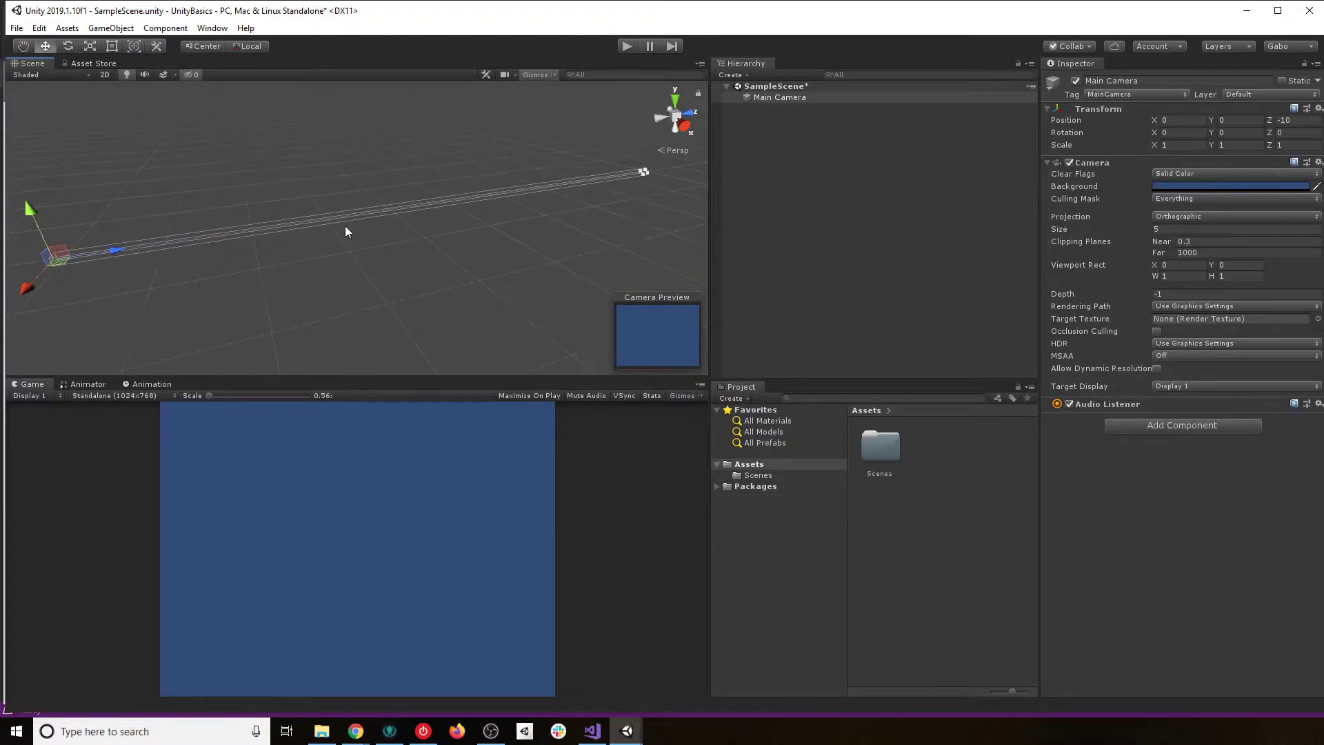
scroll(546, 254, "down", 2)
right_click_drag(546, 254, 571, 269)
left_click(104, 74)
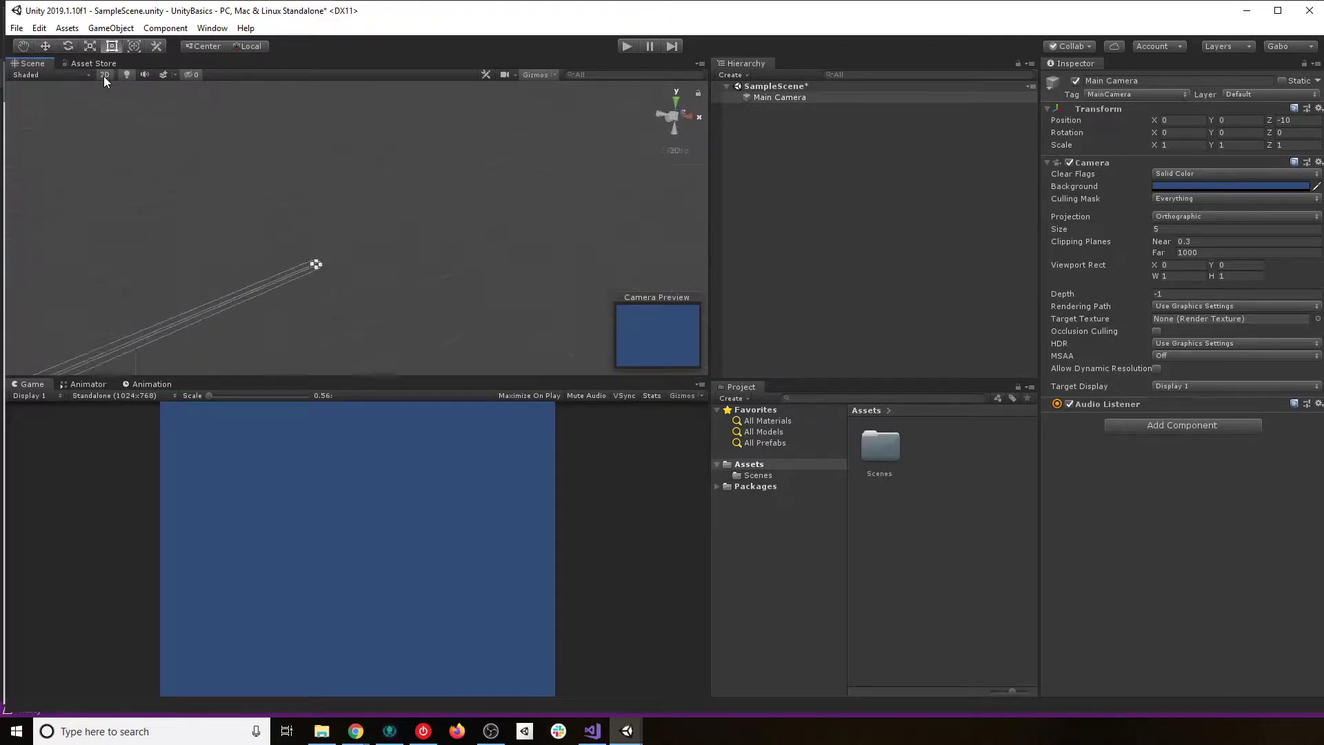
- Activate the Rect tool and frame the Main Camera in the Scene view
key("t")
double_click(793, 97)
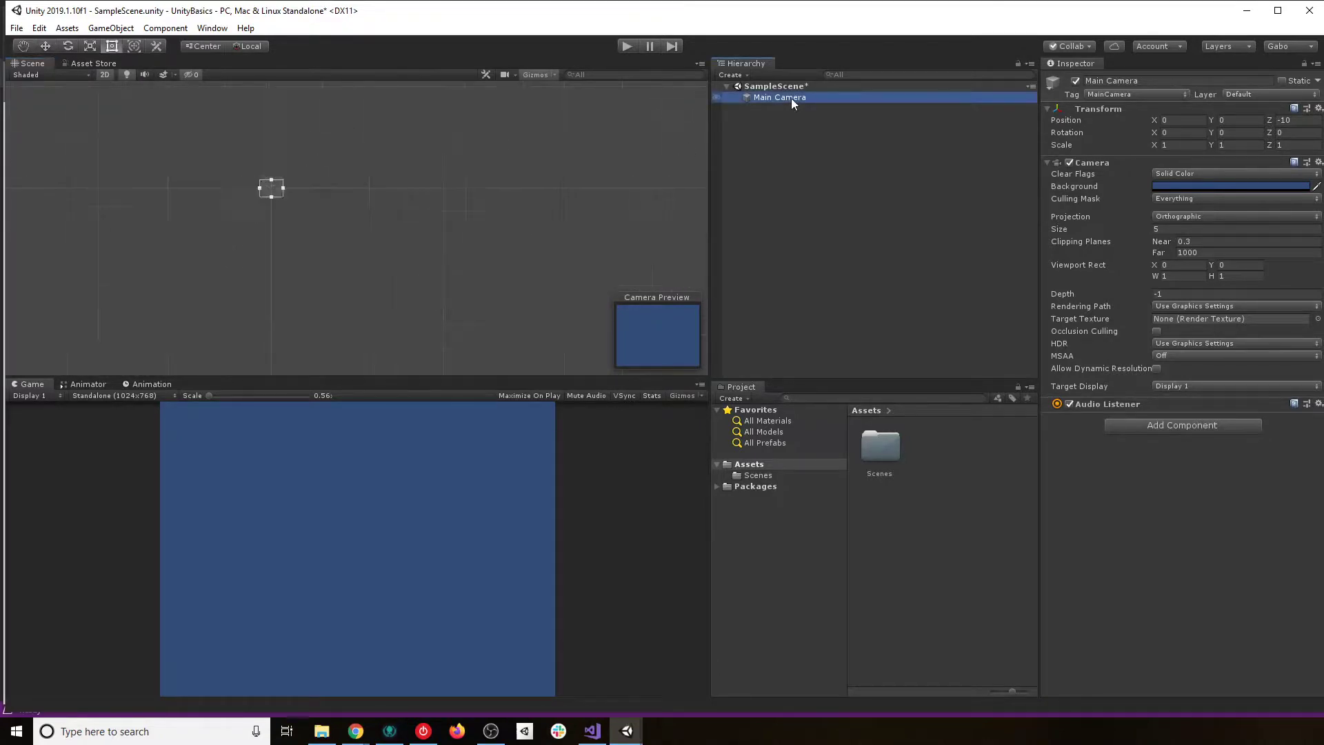
scroll(352, 264, "up", 3)
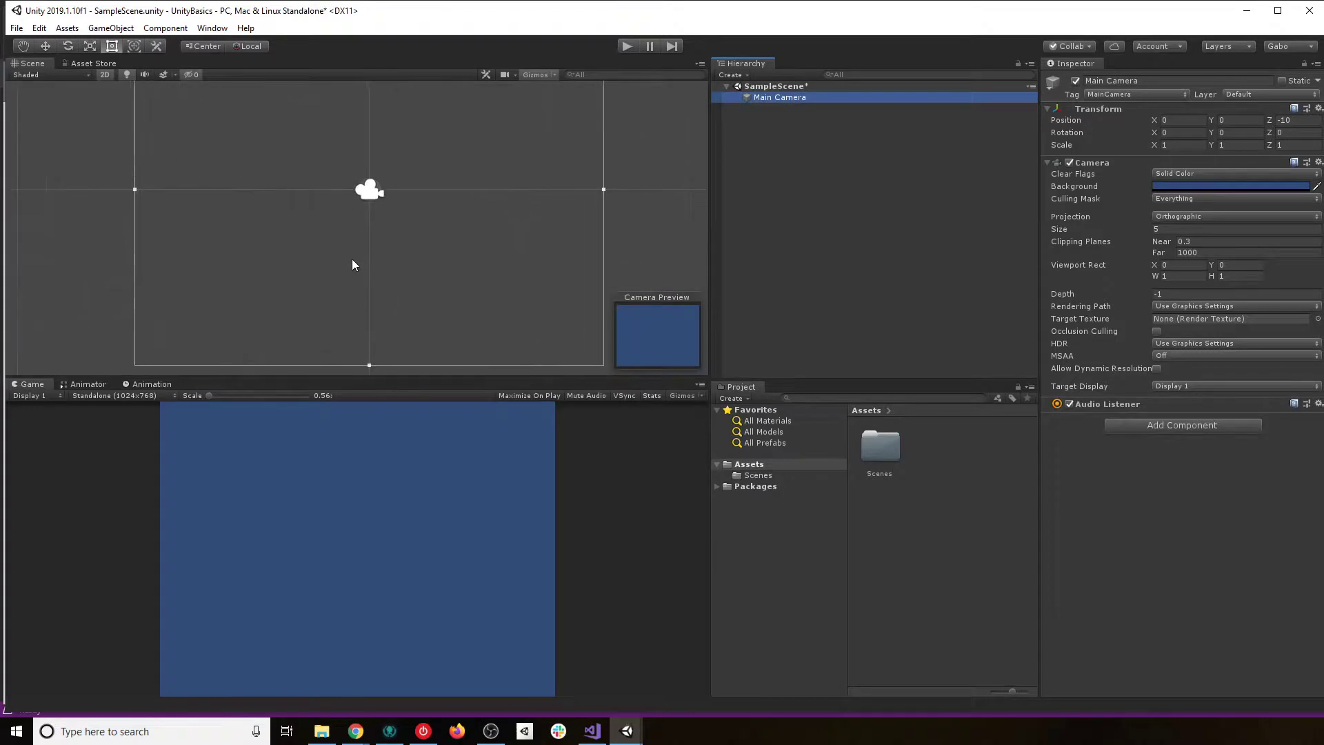
right_click_drag(453, 185, 435, 237)
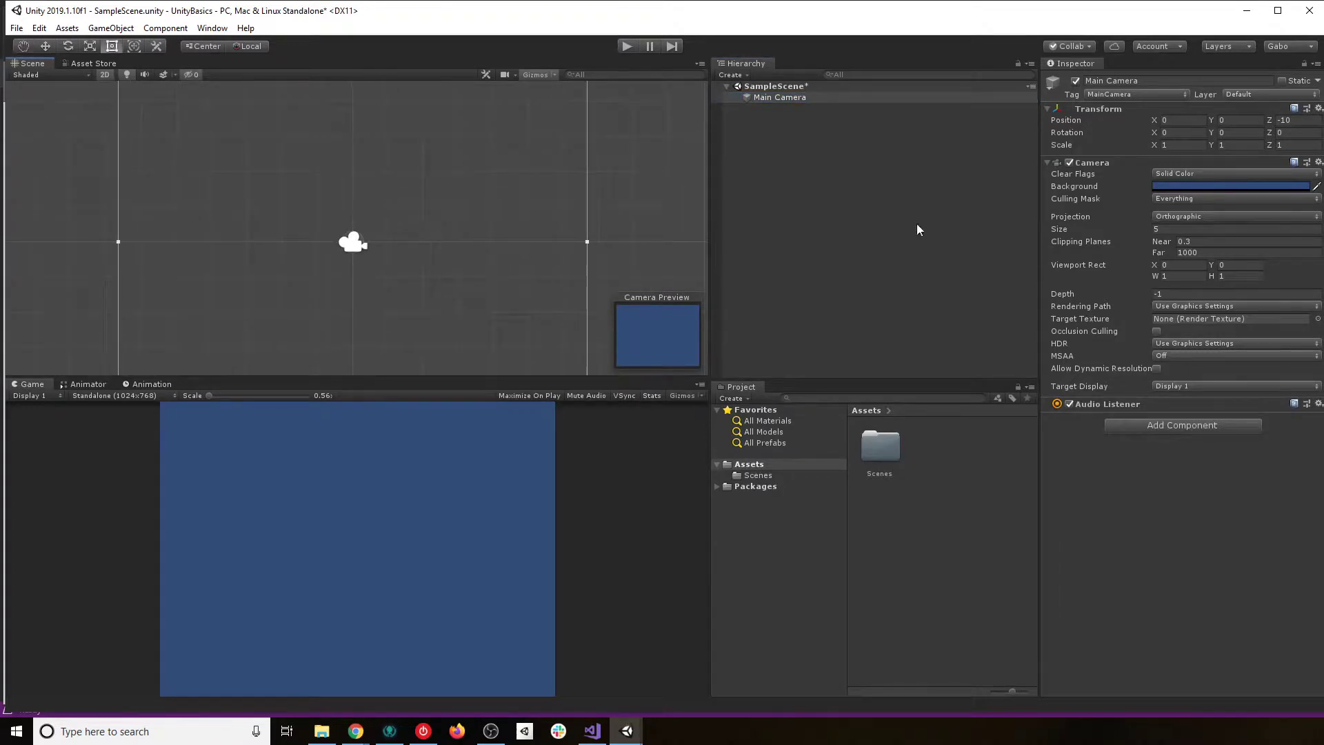
- Create an empty object at the top level of the Hierarchy and set its position to X 0, Y 0, Z 0
right_click(807, 136)
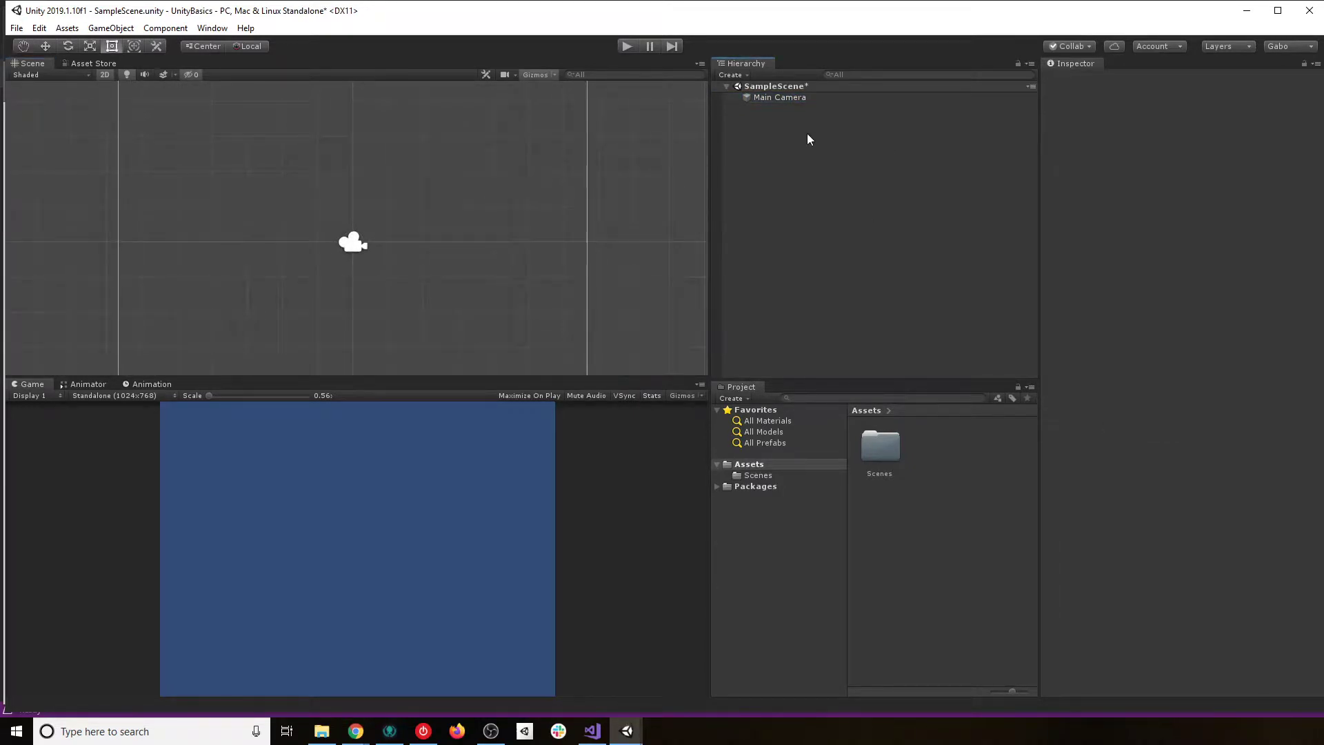
left_click(862, 263)
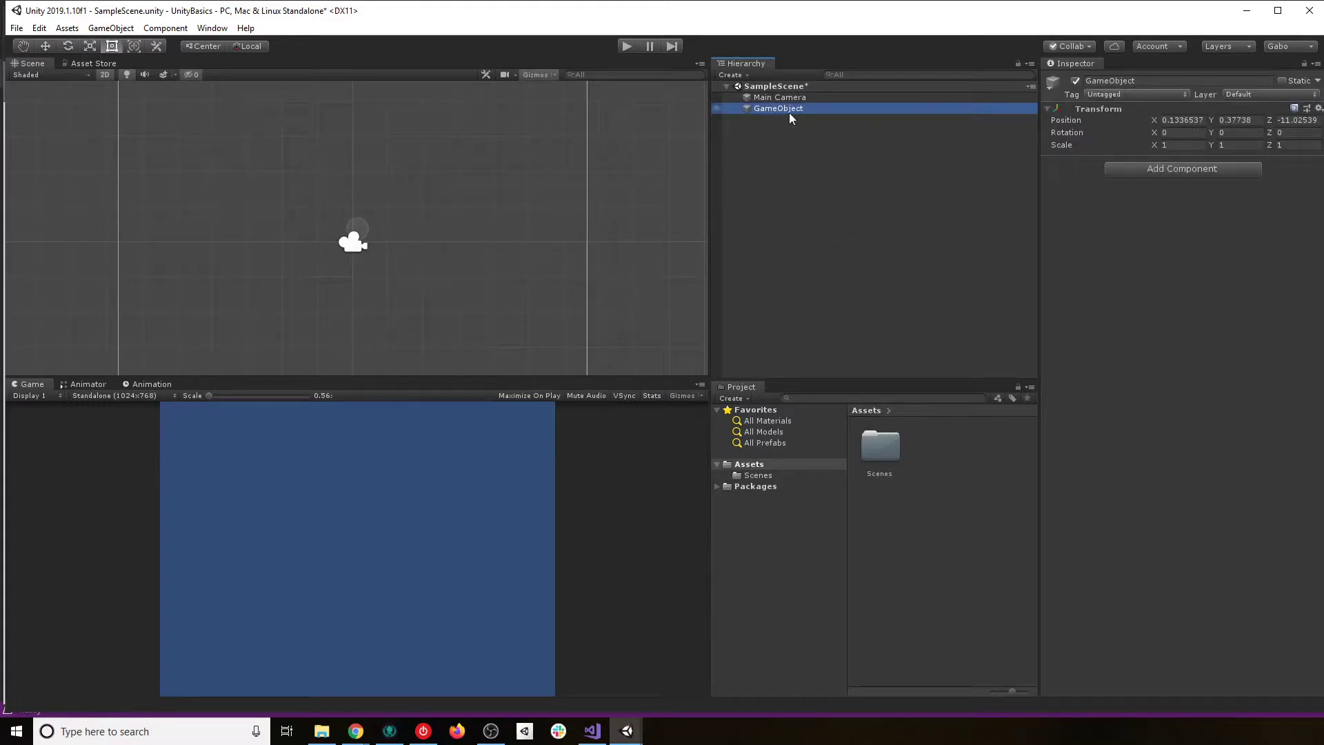
left_click(1183, 120)
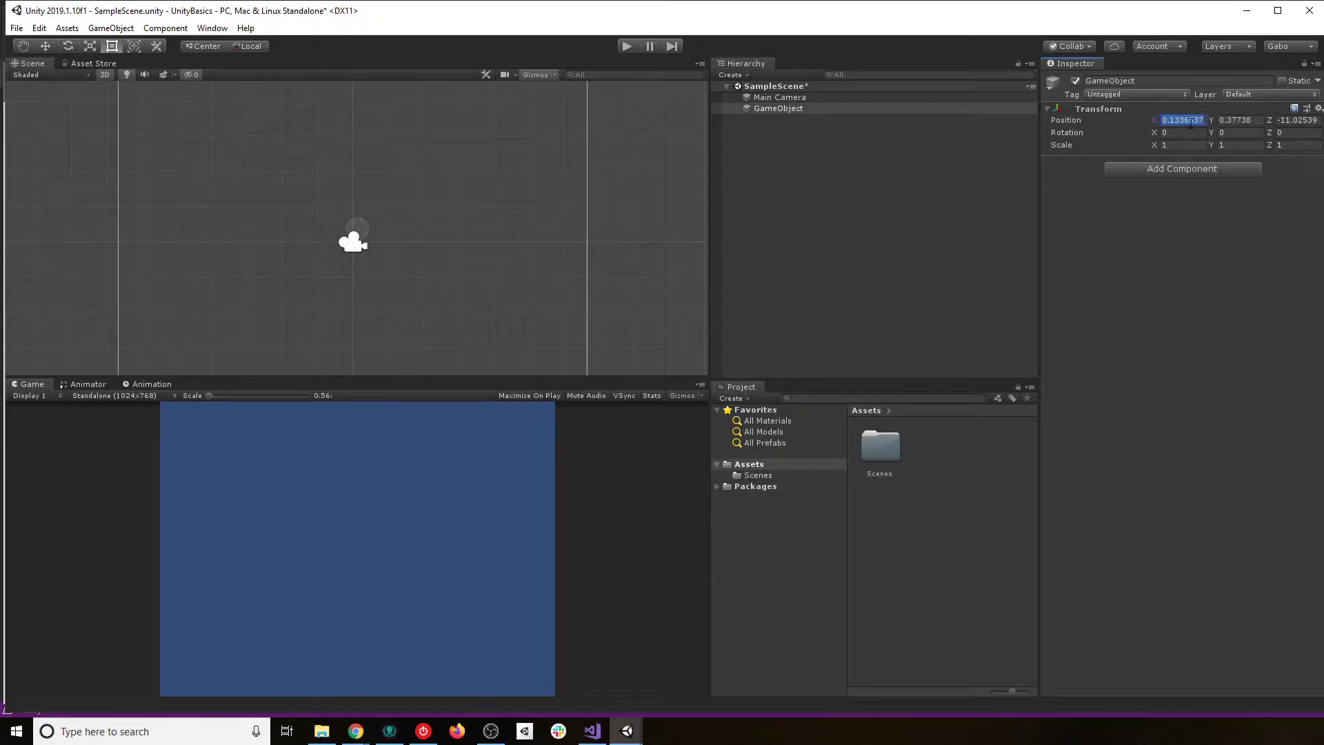
type("0")
key("Tab")
type("0")
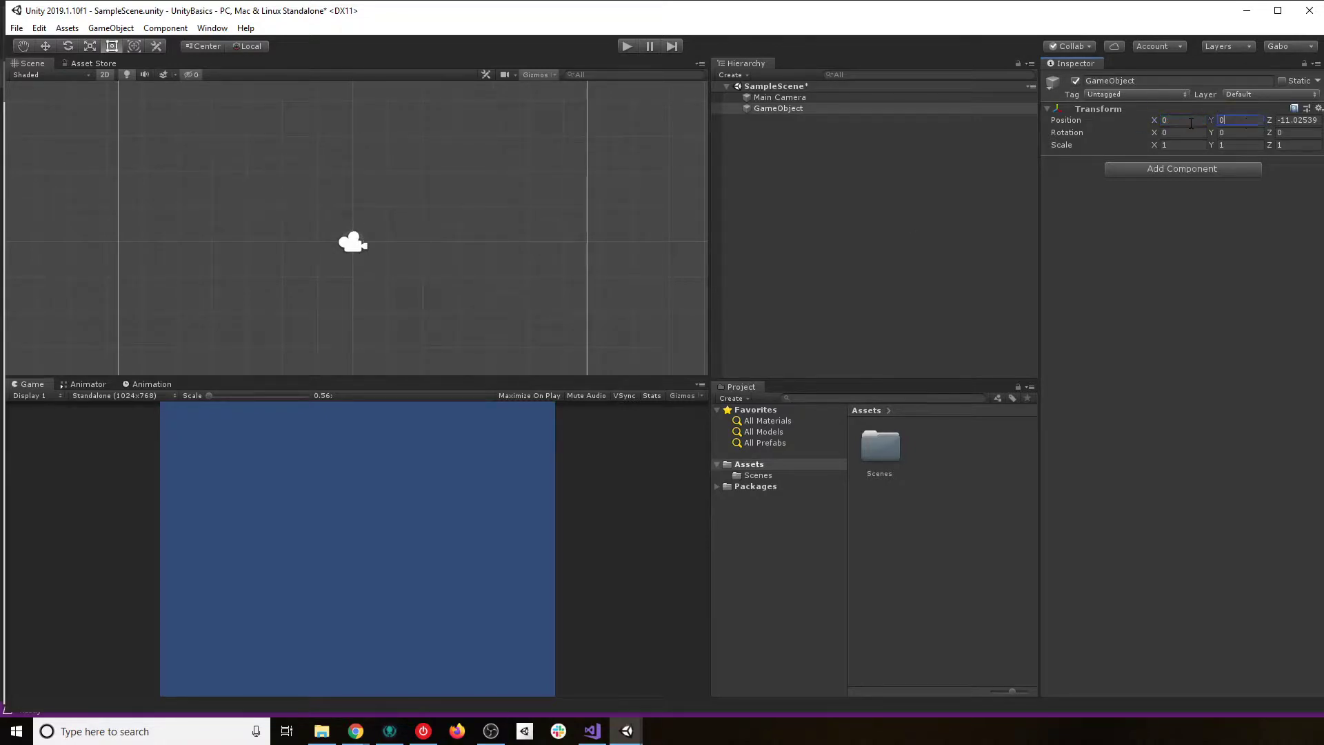
key("Tab")
type("0")
- Reselect the empty object with the Move tool active and set its position to X 5, Y 1
left_click(776, 130)
left_click(780, 108)
key("w")
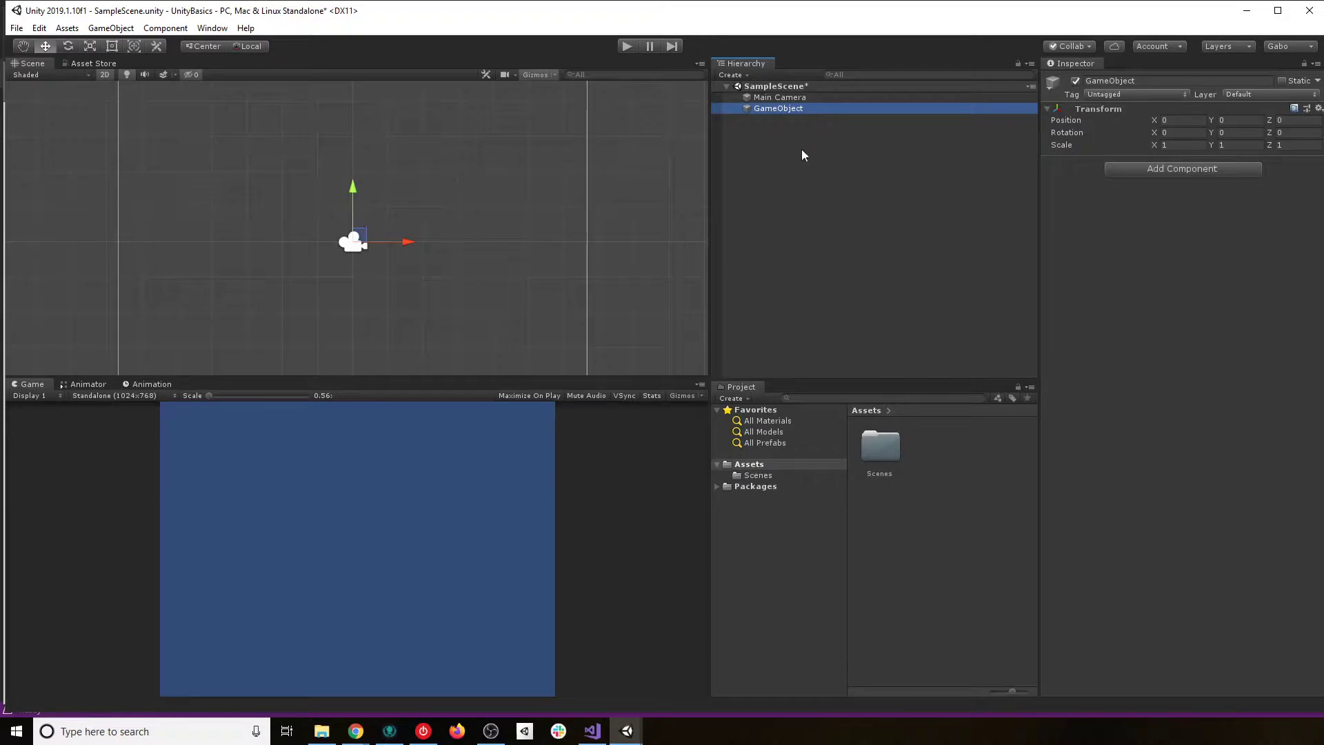
left_click(1189, 121)
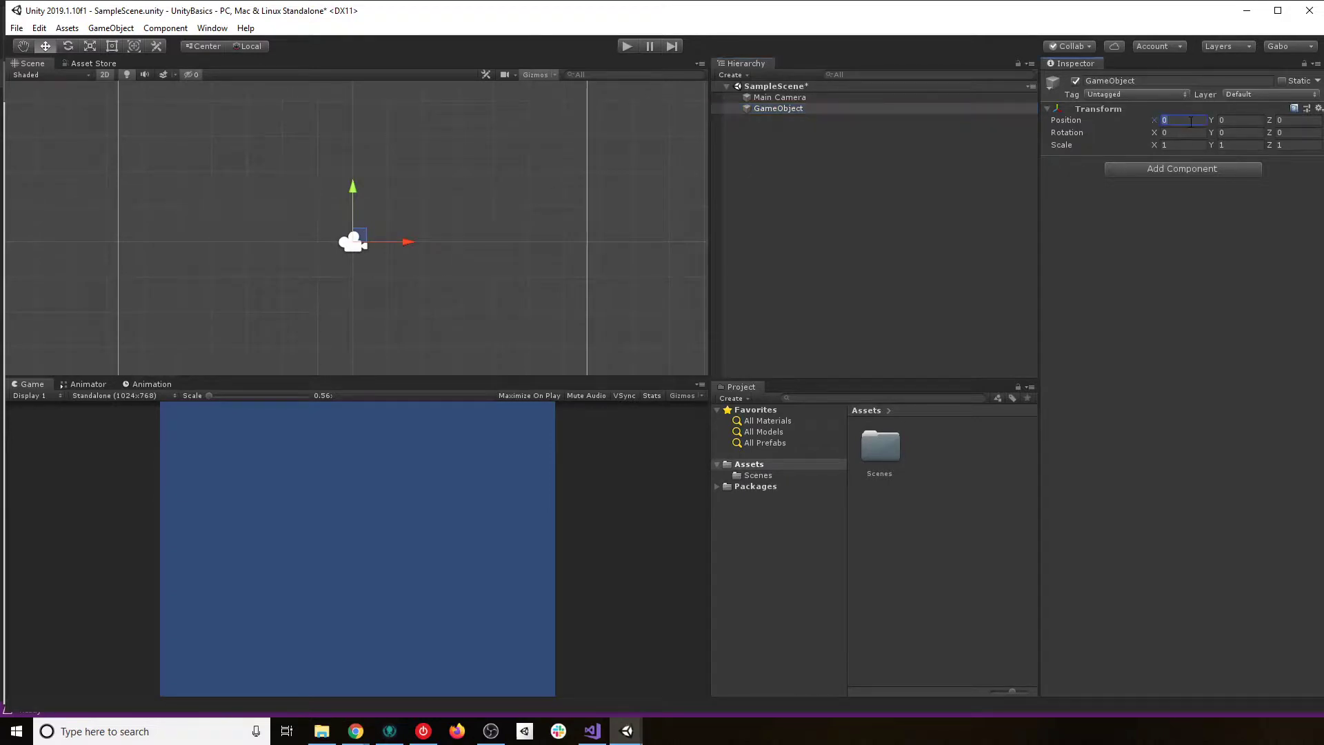
type("5")
key("Tab")
type("5")
key("BackSpace")
type("1")
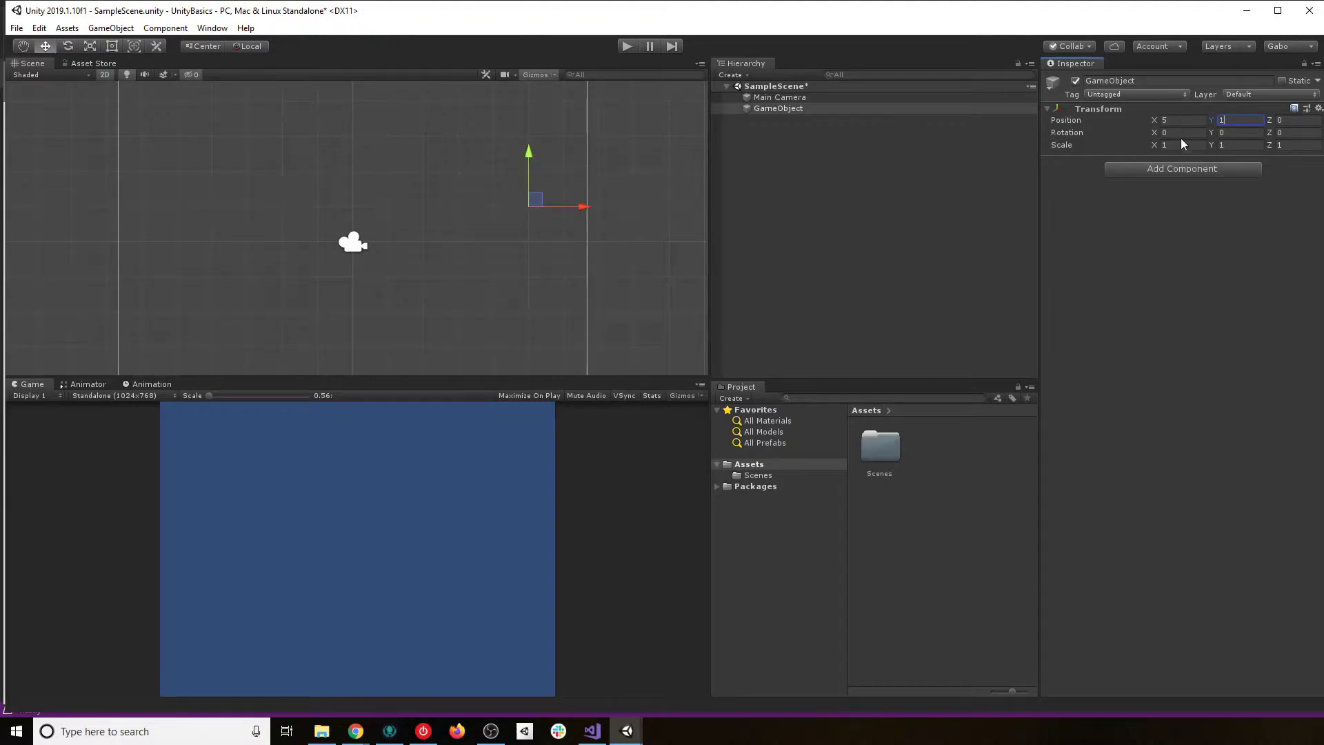
- Set the empty object's X rotation to 10 and its X scale to 10
left_click(1183, 132)
key("Tab")
left_click(1177, 145)
type("10")
key("Tab")
- Delete the empty object and select the Main Camera to view its Transform
left_click(779, 97)
right_click(785, 108)
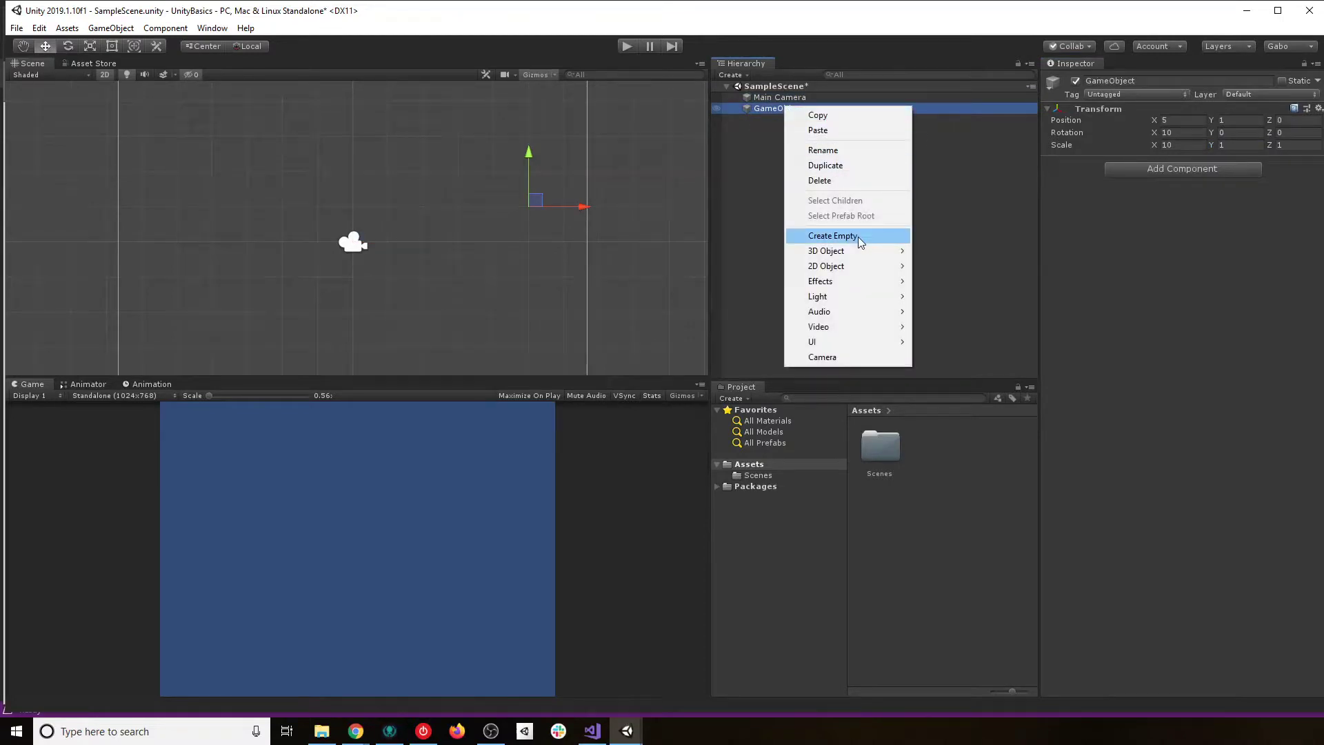
left_click(850, 180)
left_click(784, 101)
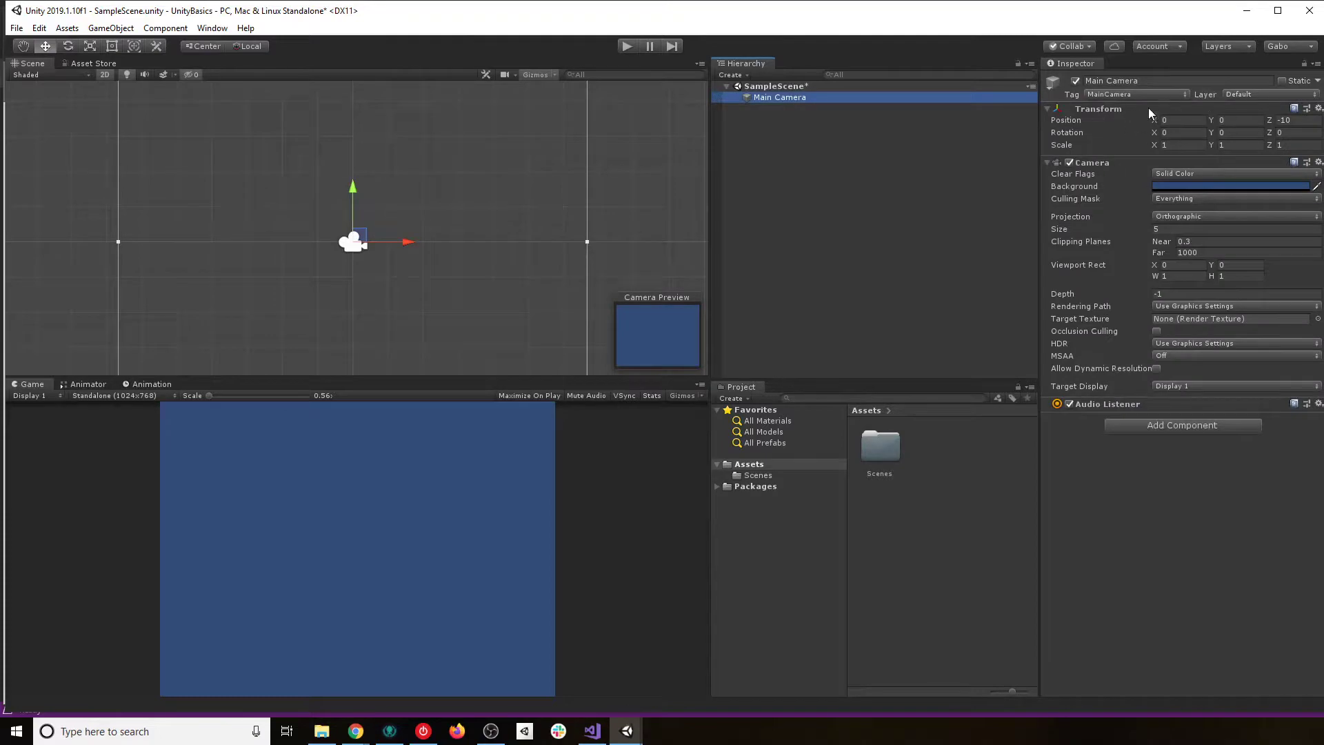
- Create a UI Canvas at the top level of the Hierarchy
left_click(768, 134)
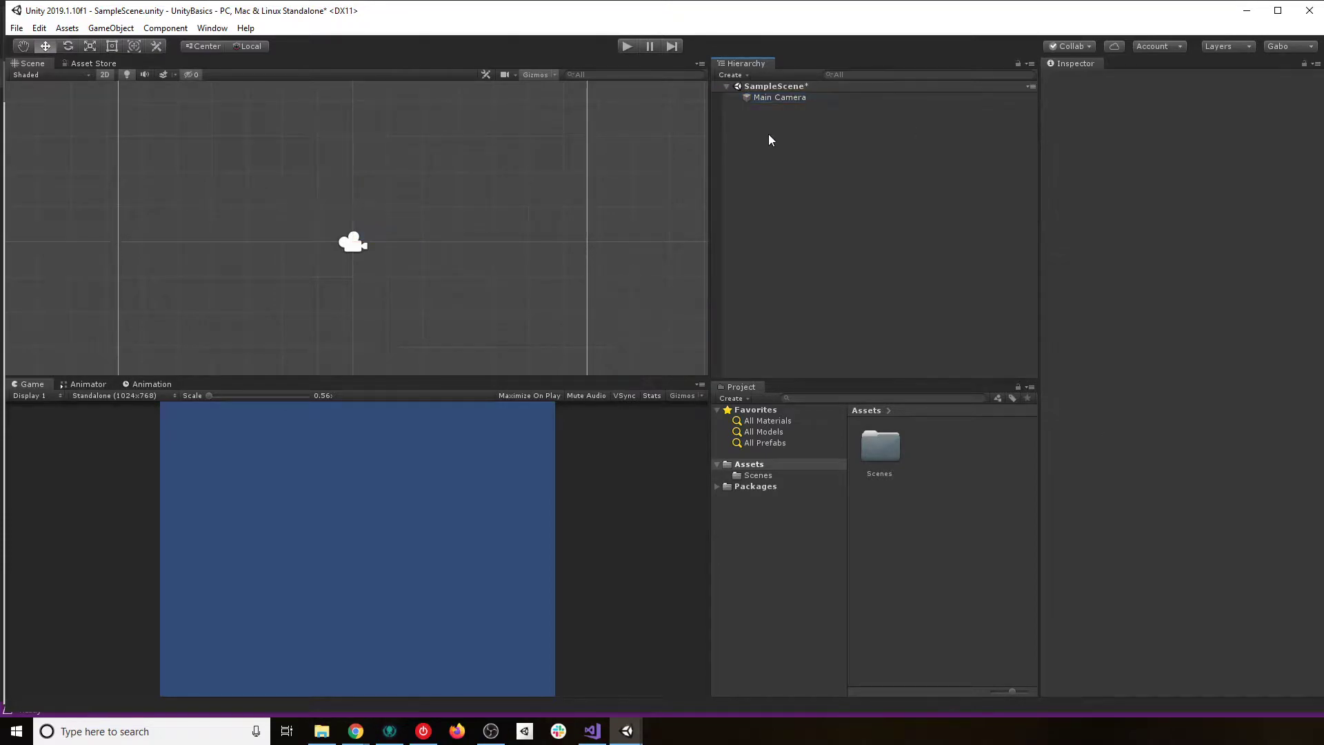
right_click(767, 128)
mouse_move(843, 364)
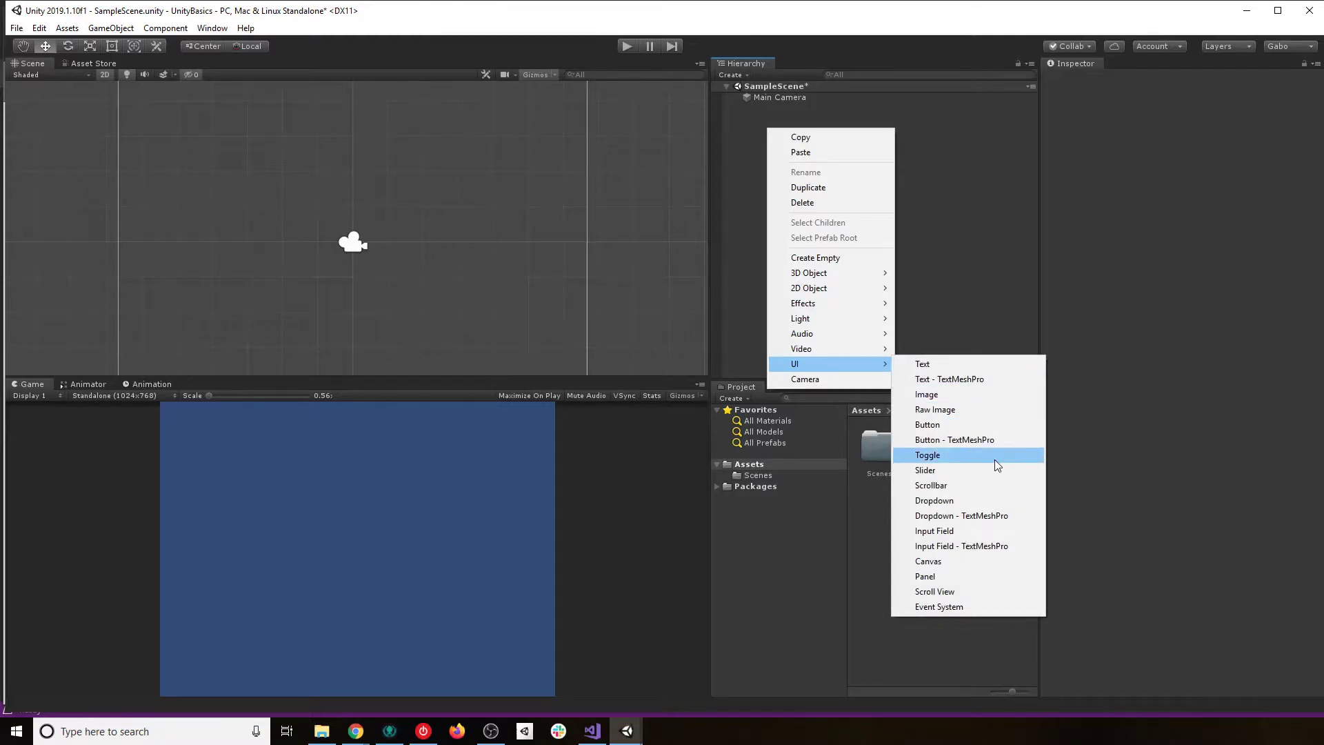
left_click(940, 562)
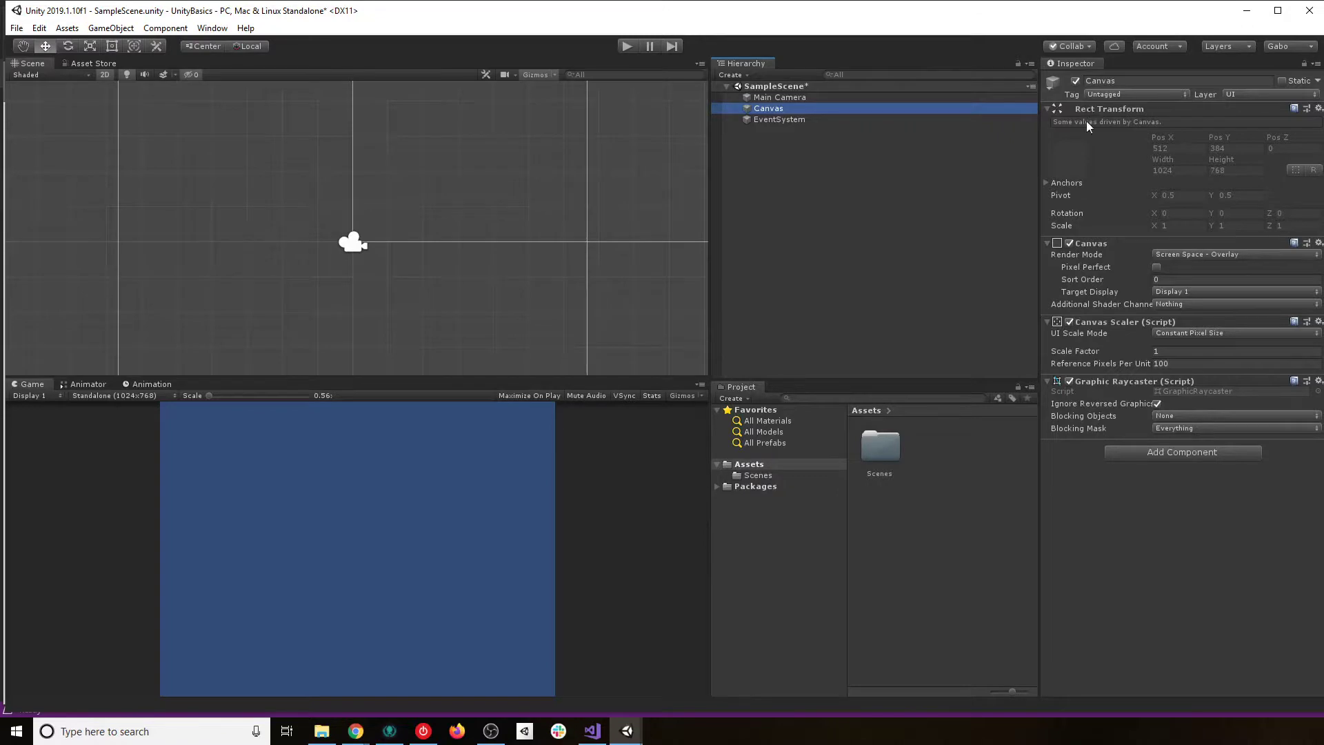
- Add a UI Text element as a child of the Canvas, frame it in the Scene view and reselect the Canvas
right_click(764, 109)
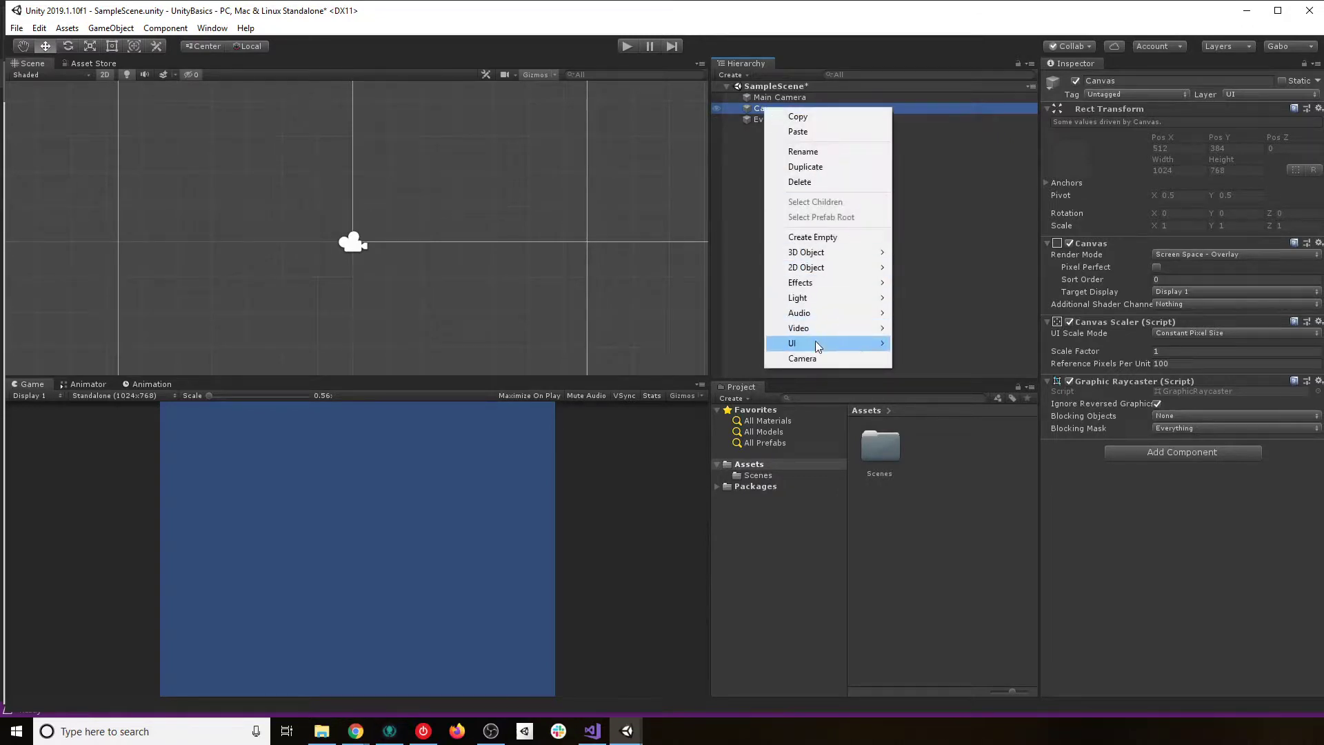
mouse_move(818, 346)
left_click(903, 343)
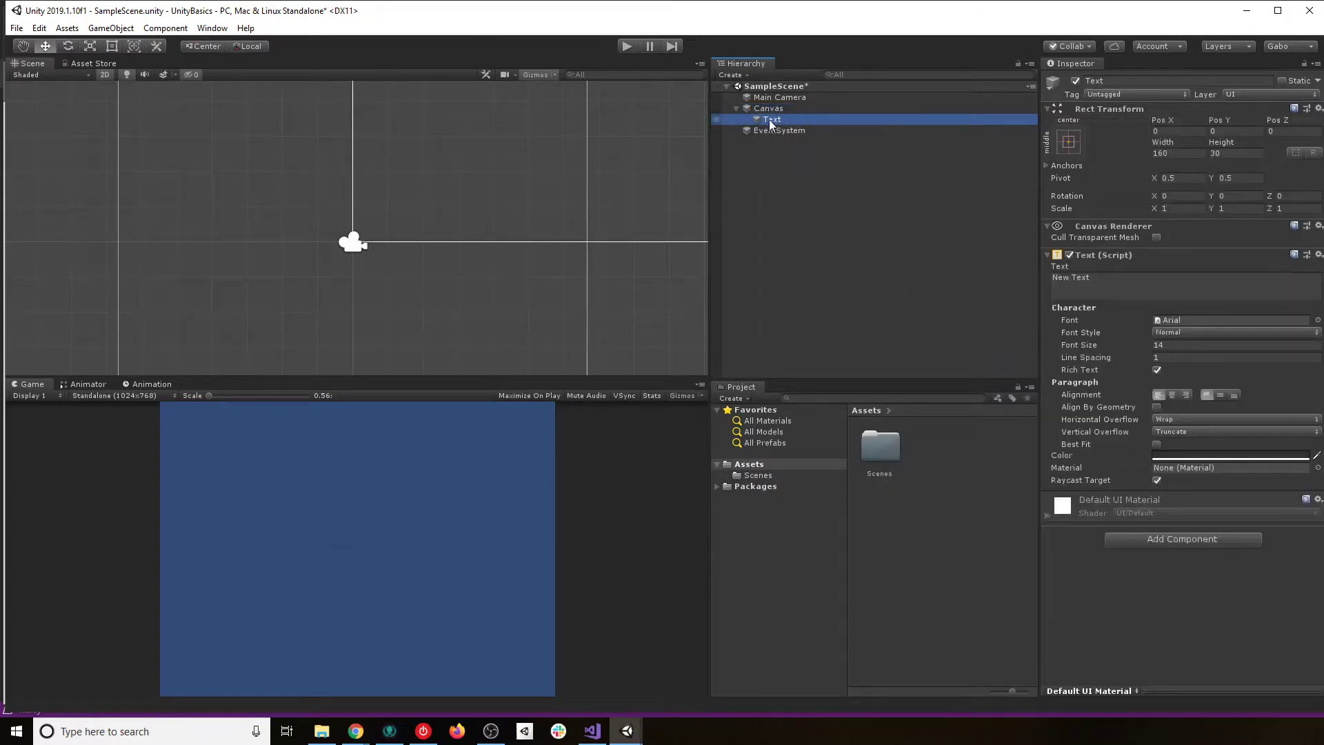
key("f")
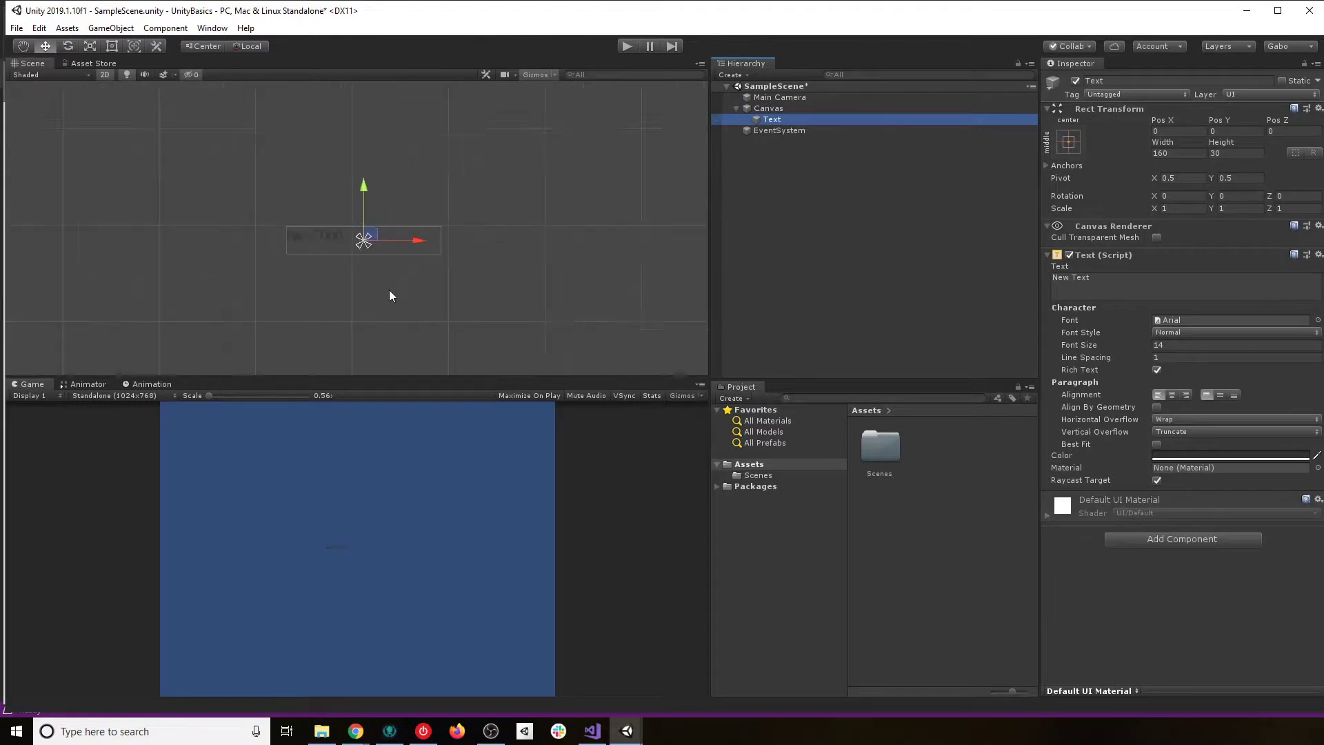
scroll(390, 296, "down", 5)
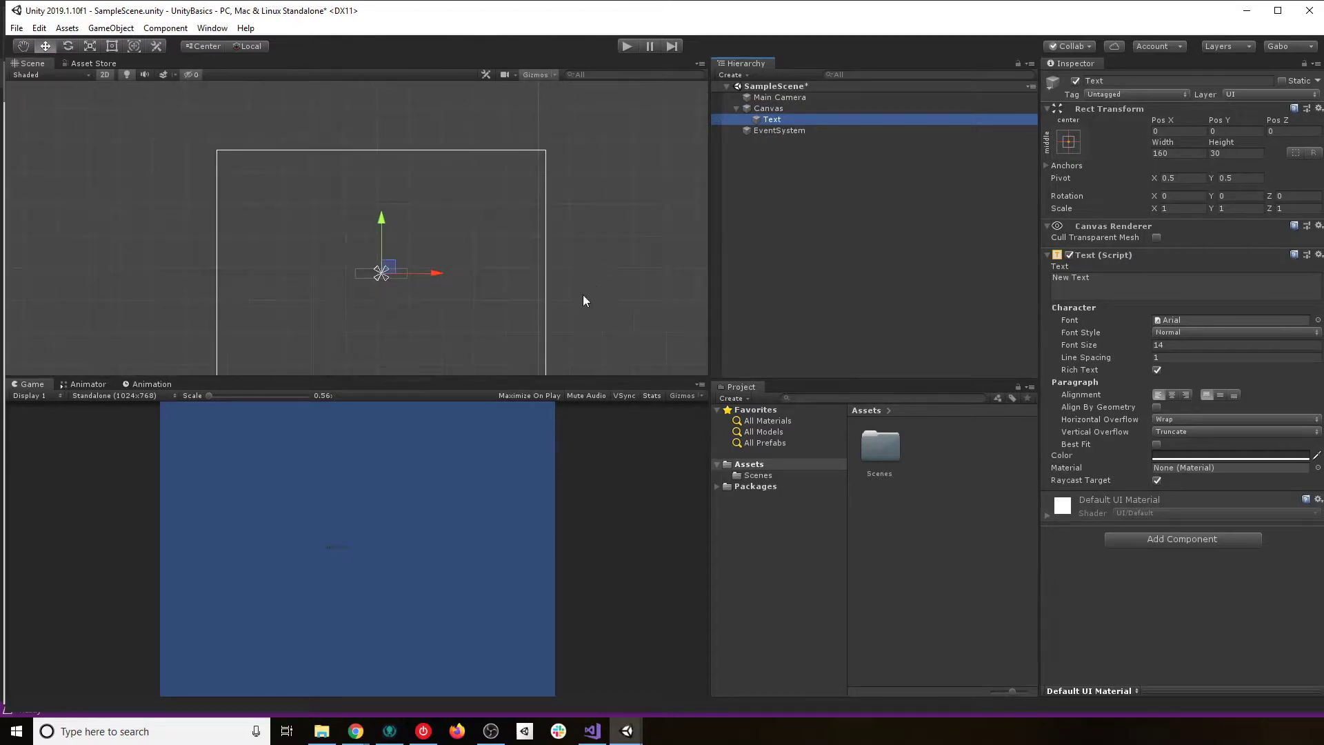
middle_click_drag(582, 300, 590, 222)
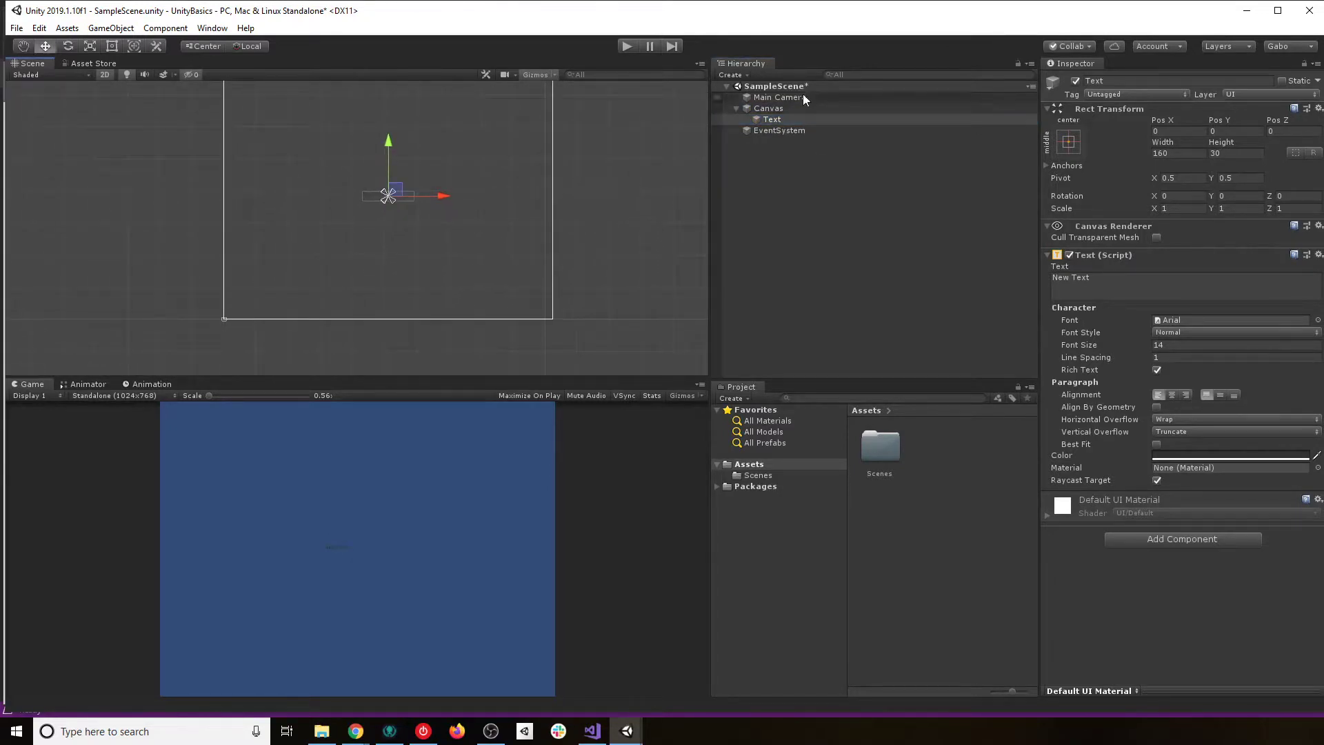
left_click(770, 107)
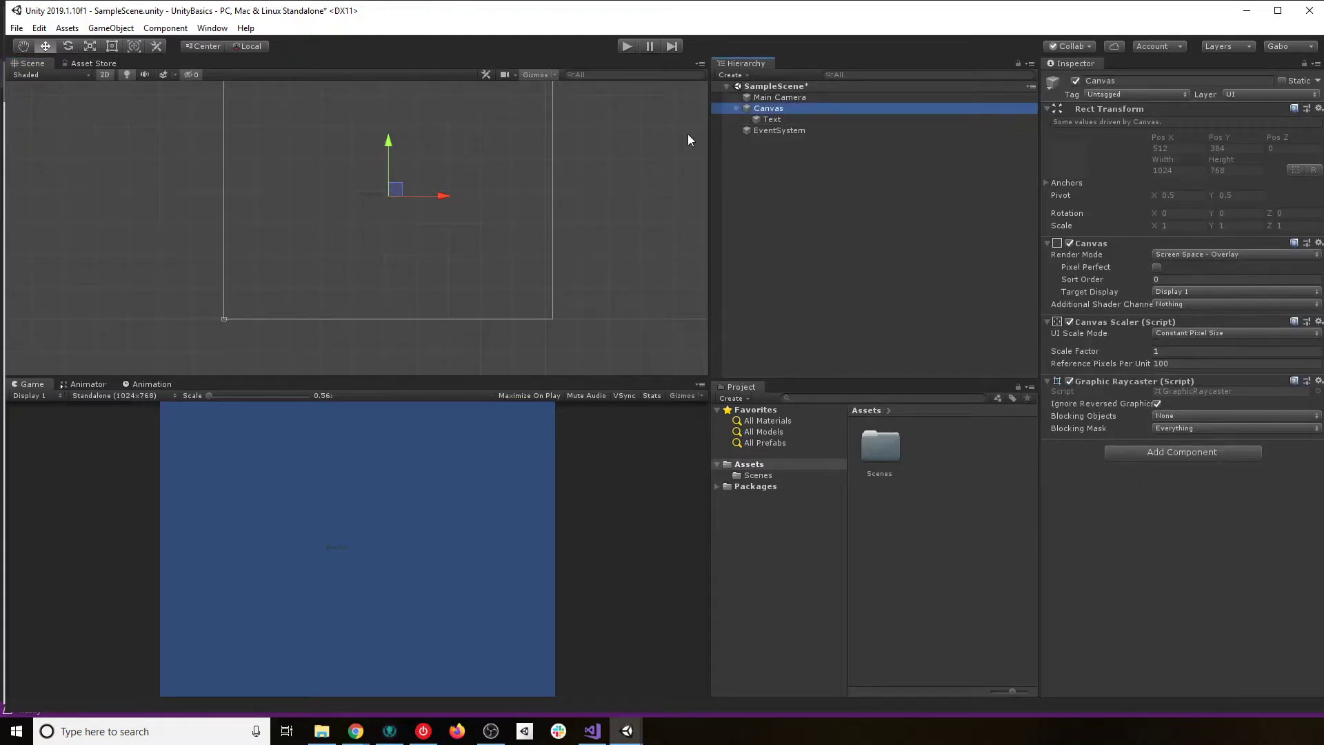
- Frame the Main Camera in the Scene view, try moving it to about X 2.59, and undo the move
left_click(780, 97)
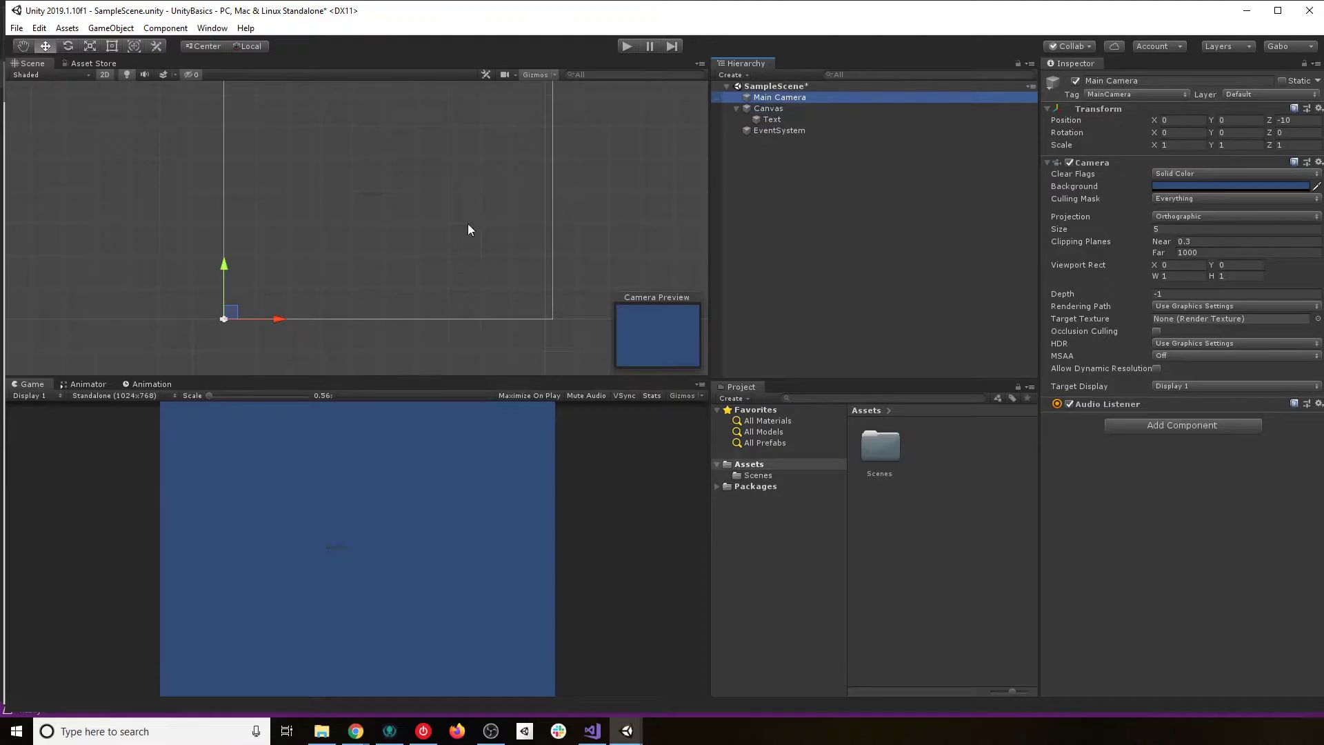
double_click(788, 98)
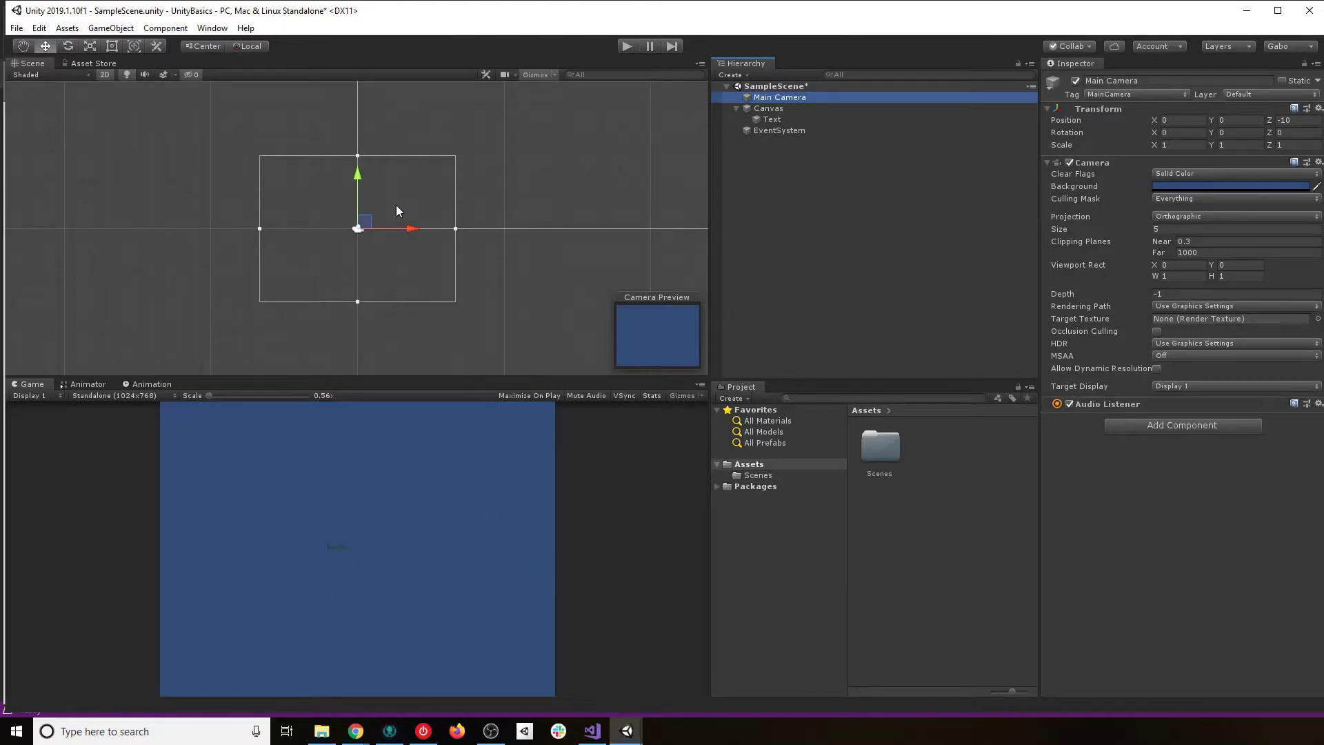
left_click_drag(414, 228, 400, 268)
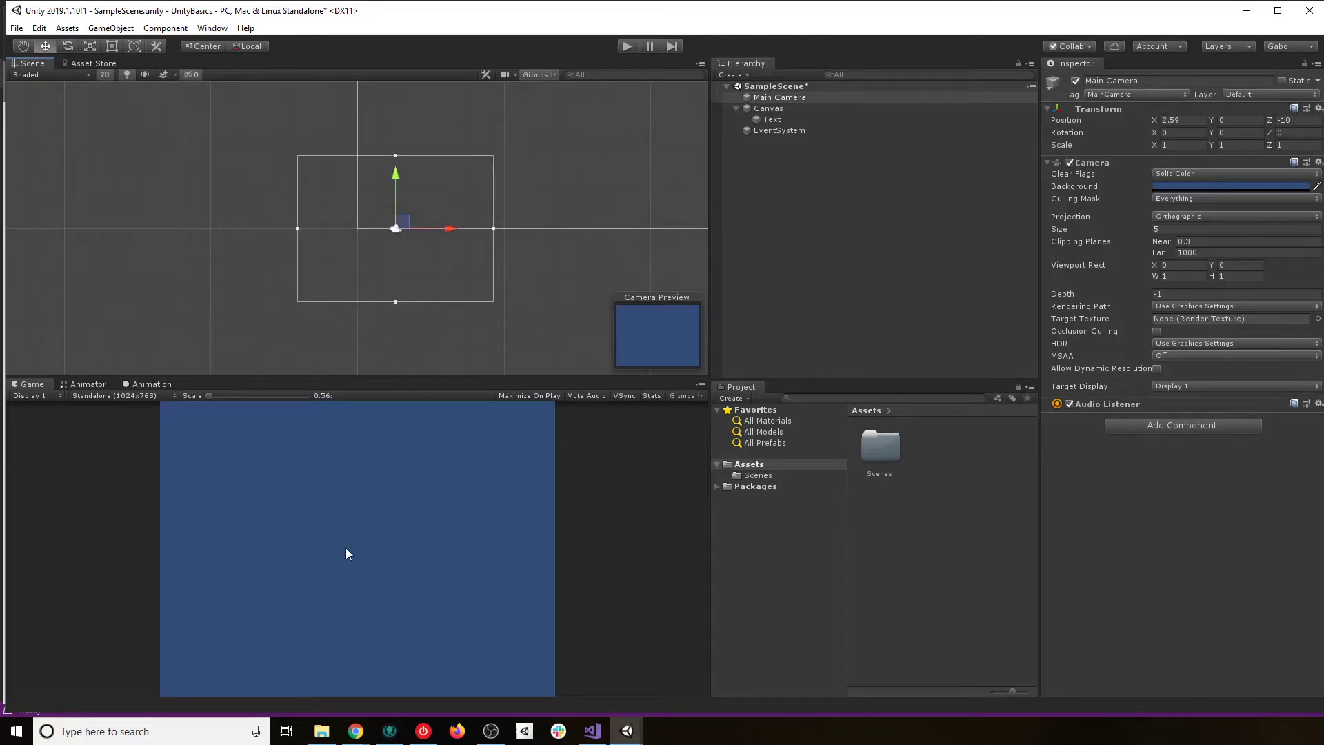
key("ctrl+z")
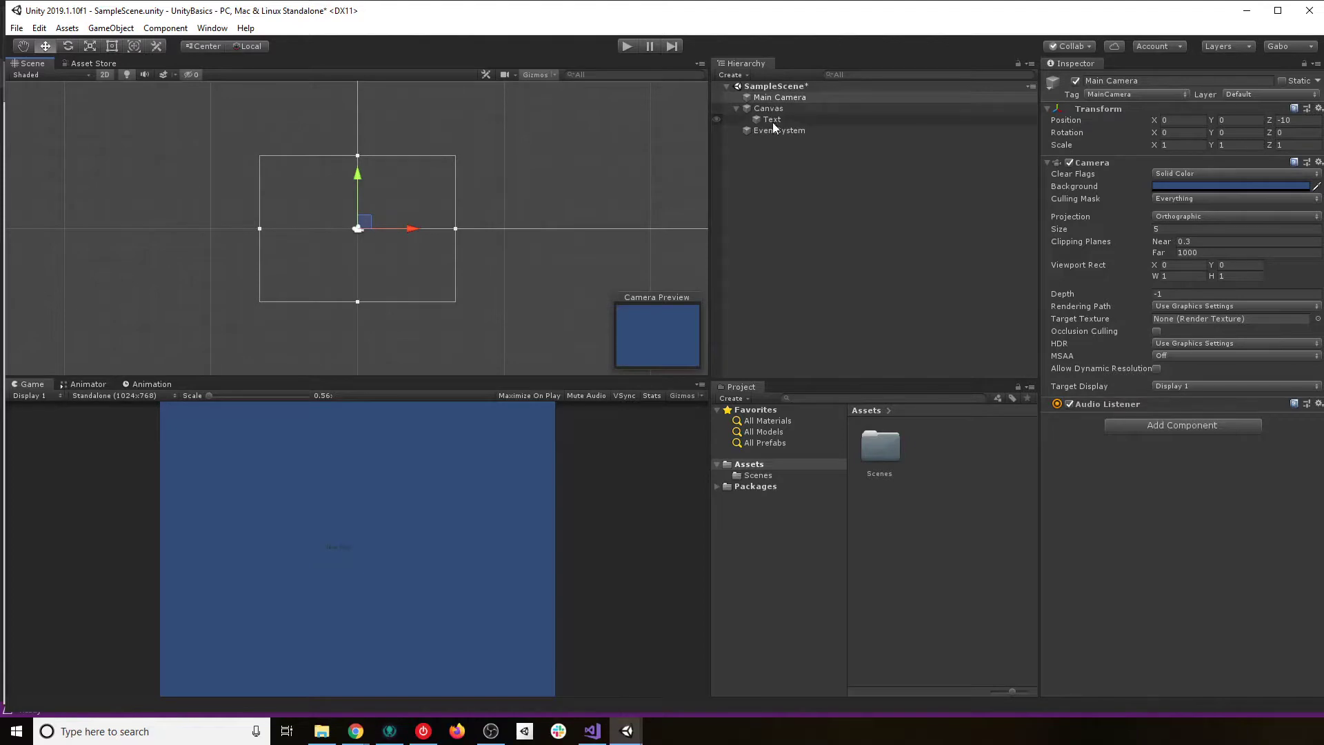
- Create a 3D Quad at the top level of the Hierarchy and set its Z position to 0
left_click(771, 176)
right_click(764, 162)
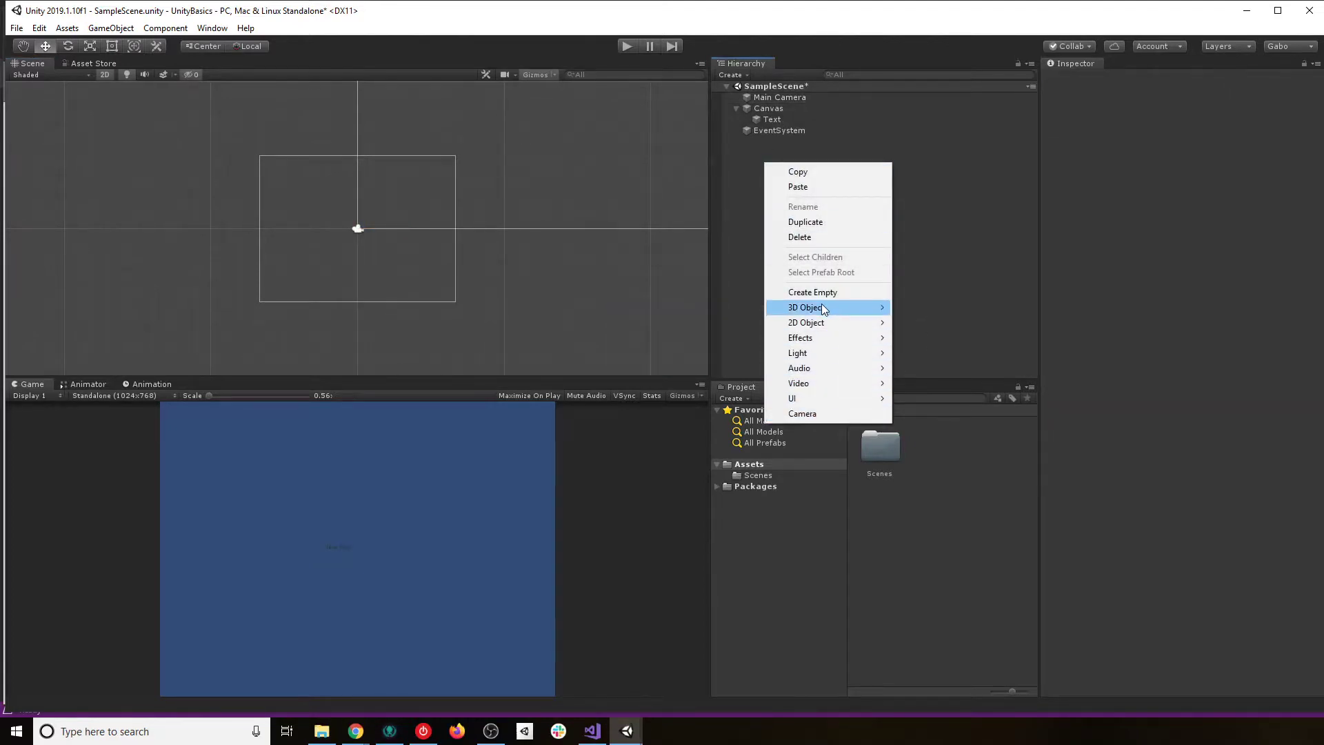
mouse_move(821, 305)
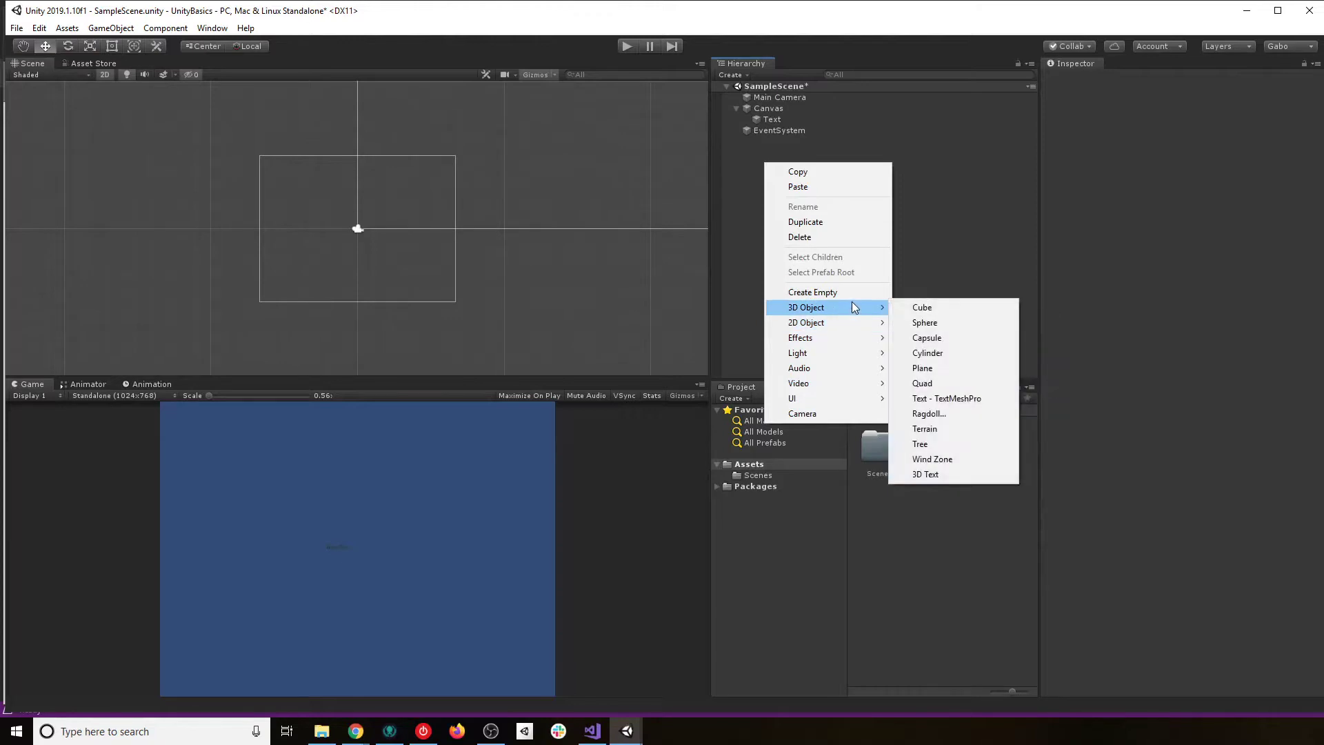
left_click(924, 383)
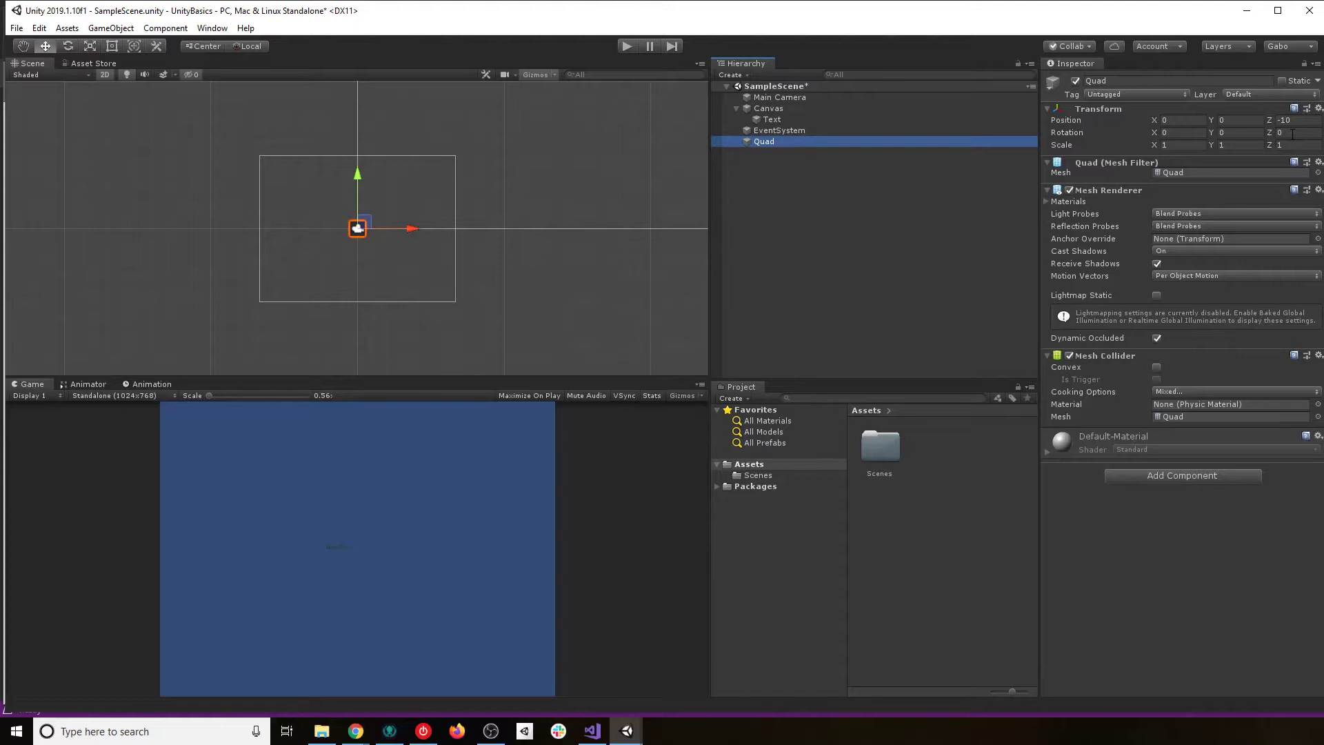
left_click(1303, 118)
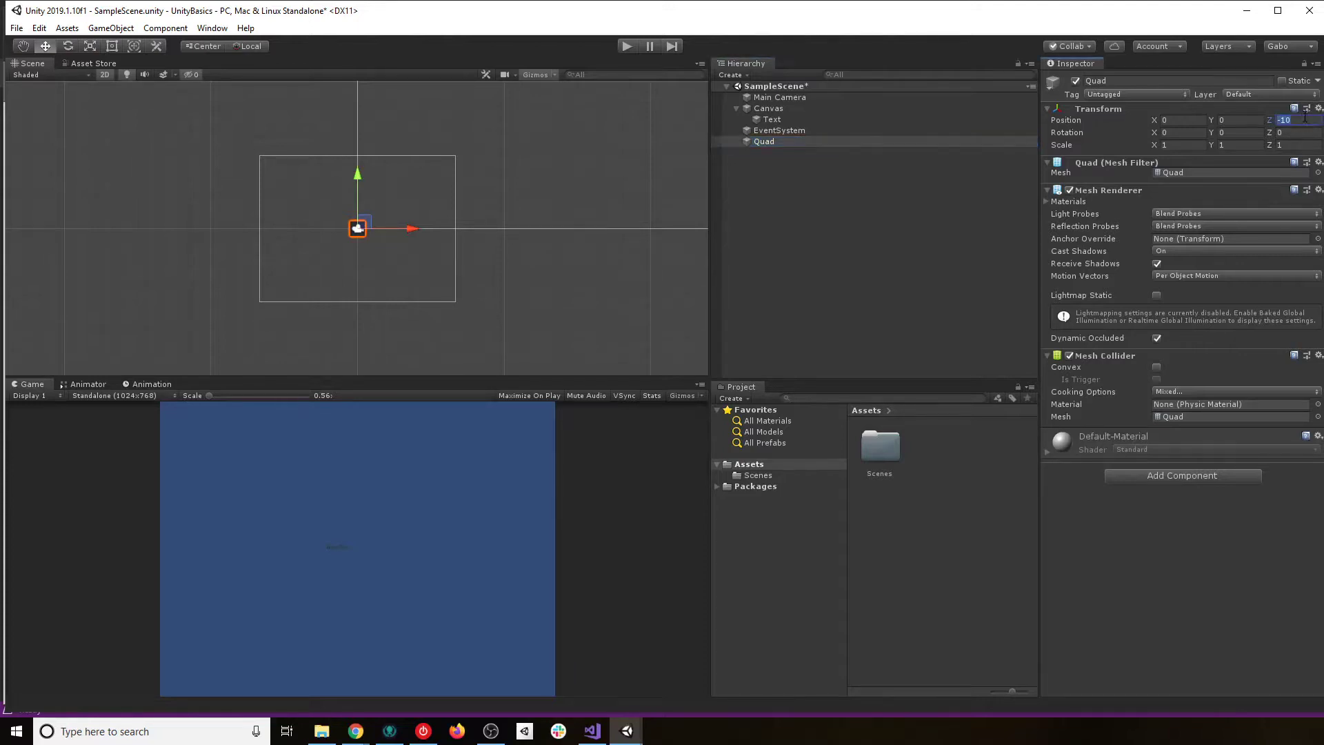
type("0")
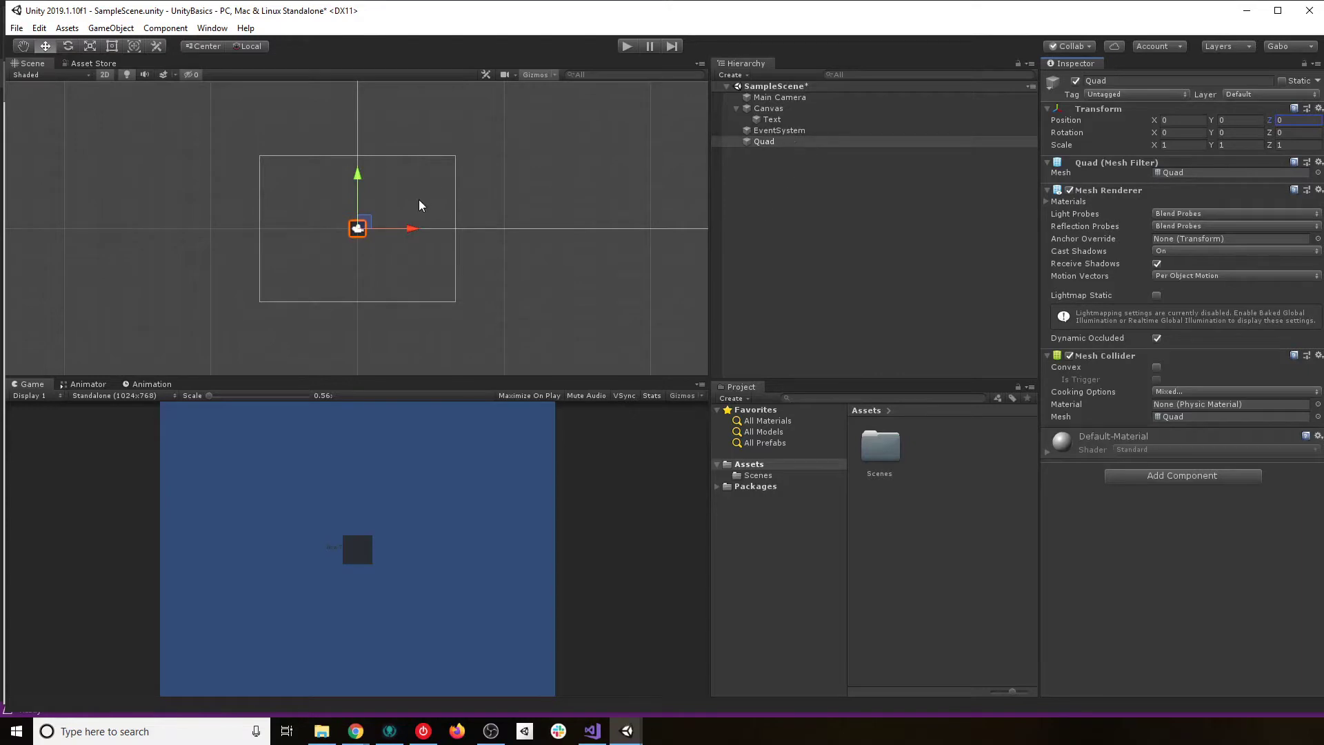
- Compare the Main Camera with the Quad, then move the camera to about X -5.67 and slightly down
left_click(790, 98)
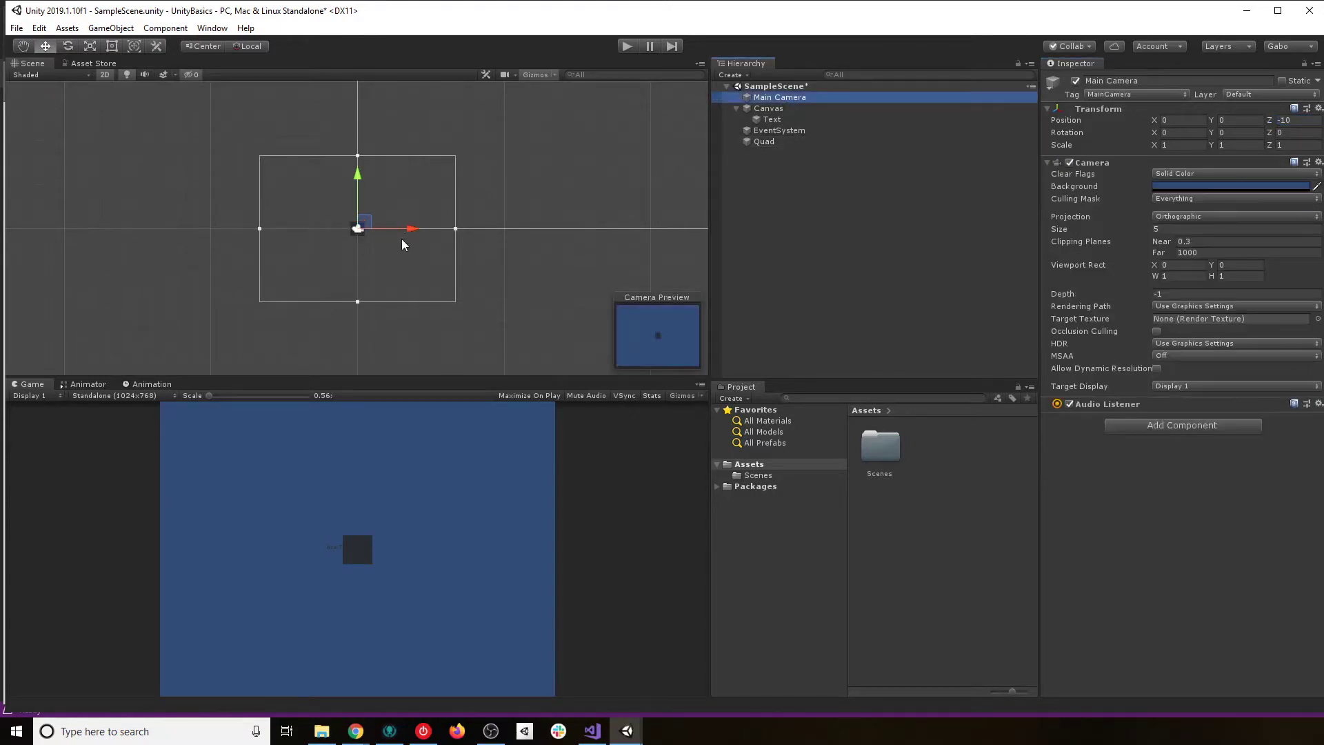
left_click(758, 142)
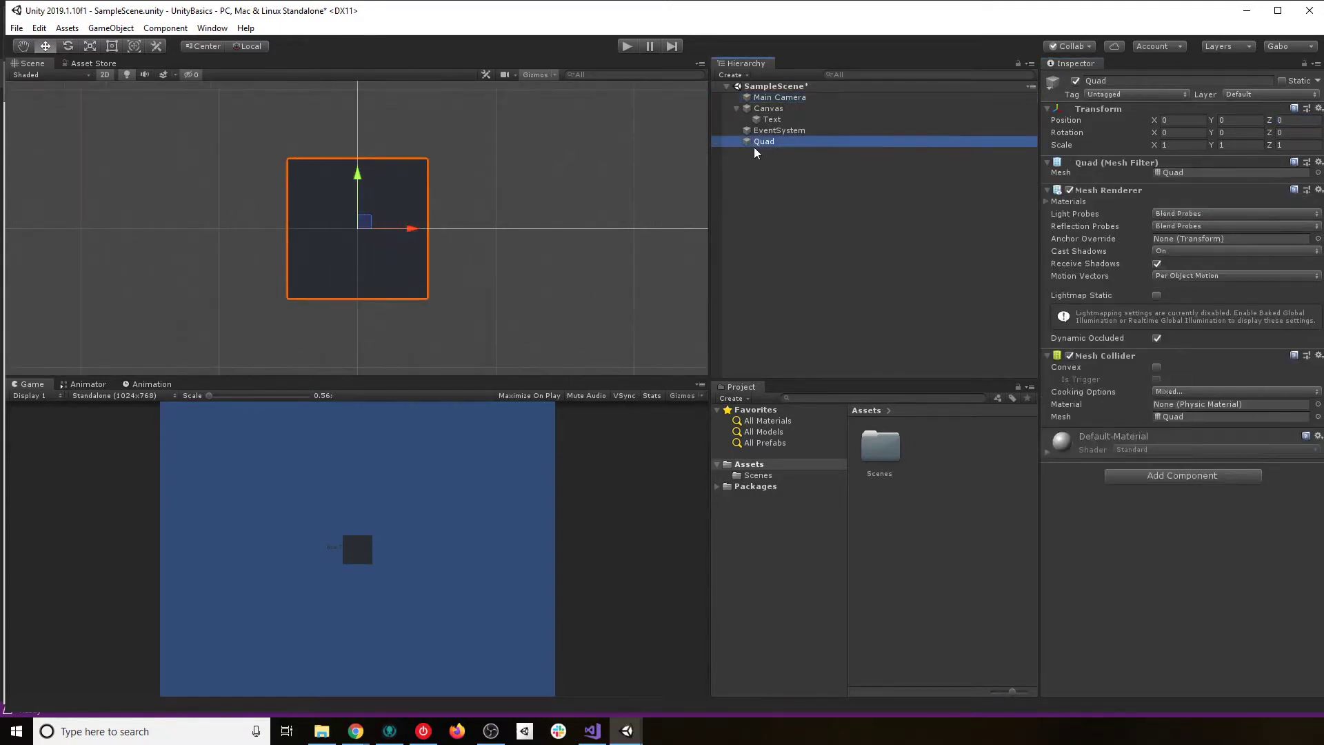
scroll(433, 234, "down", 6)
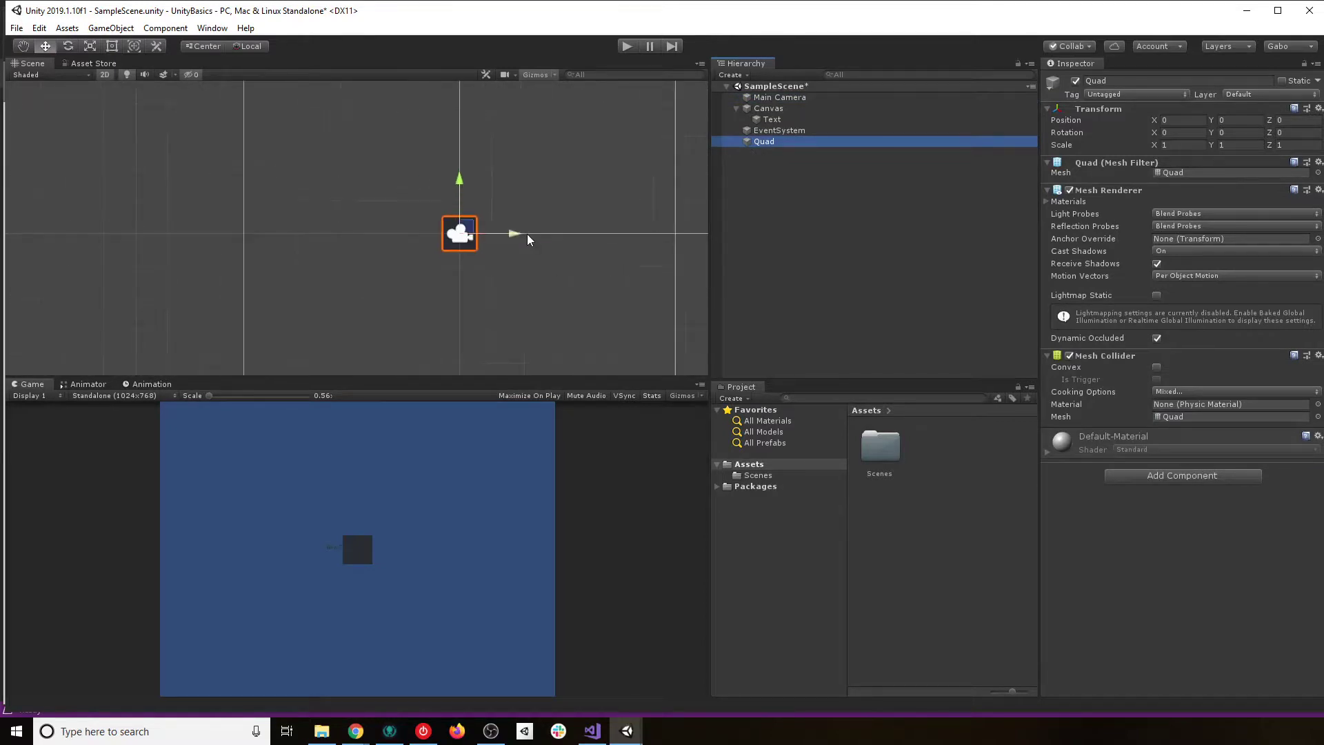
scroll(508, 246, "down", 3)
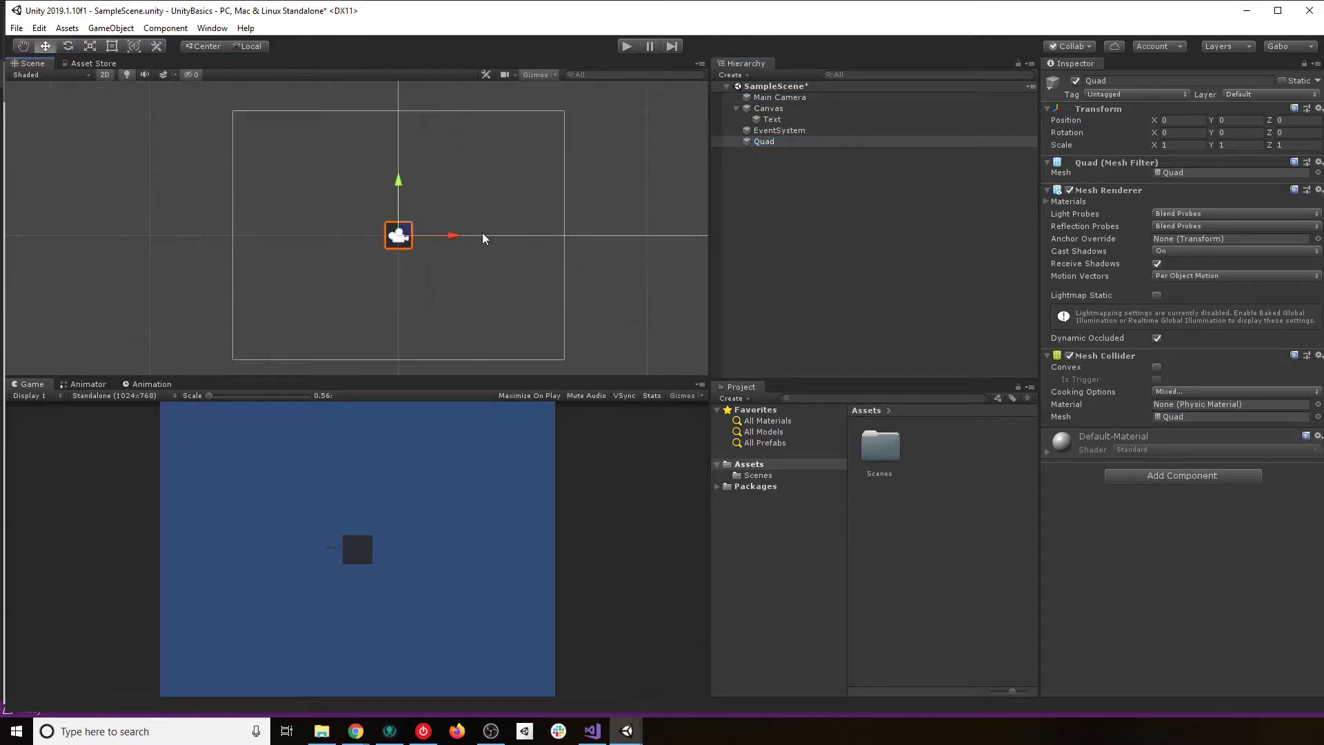
left_click(787, 98)
left_click_drag(459, 241, 330, 246)
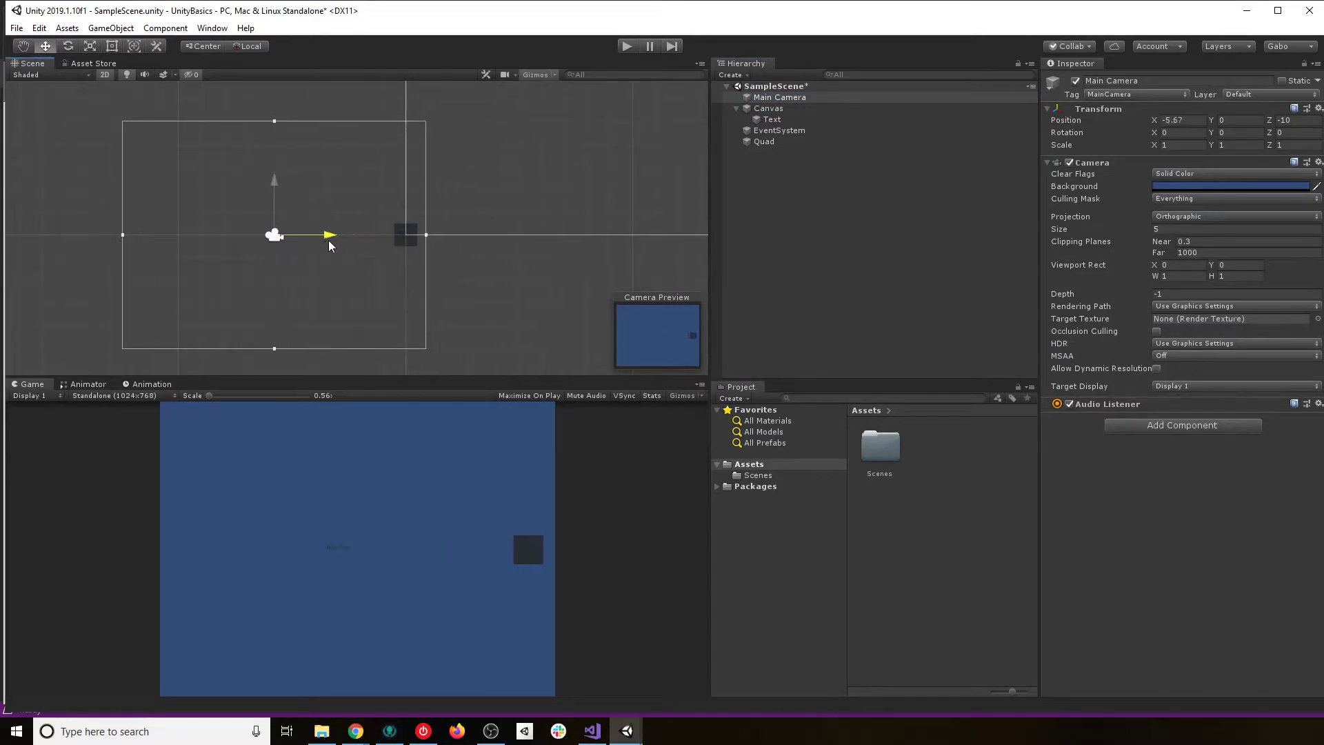
mouse_move(275, 204)
left_mouse_down()
mouse_move(274, 174)
mouse_move(274, 218)
left_mouse_up()
- Set the UI Text's font size to 47 and stretch its anchors and position to fill the whole Canvas
left_click(777, 119)
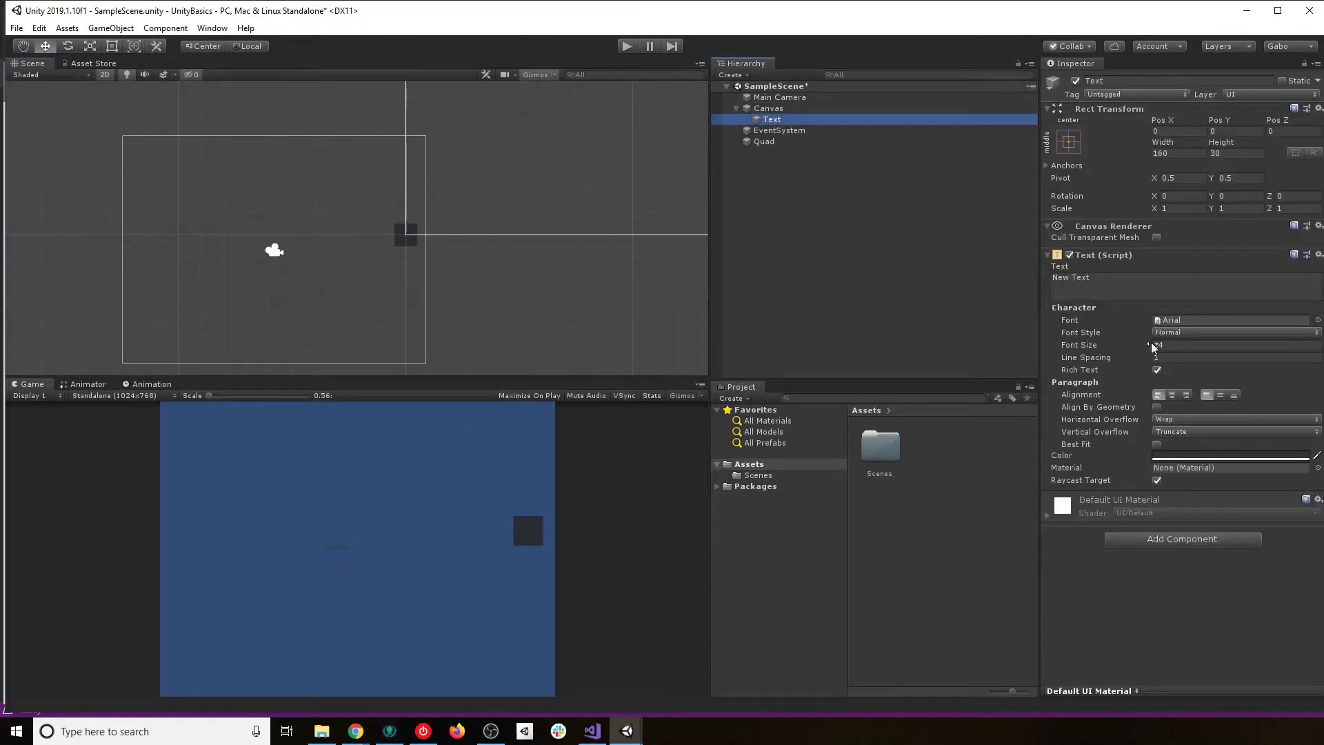
left_click(1172, 345)
type("47")
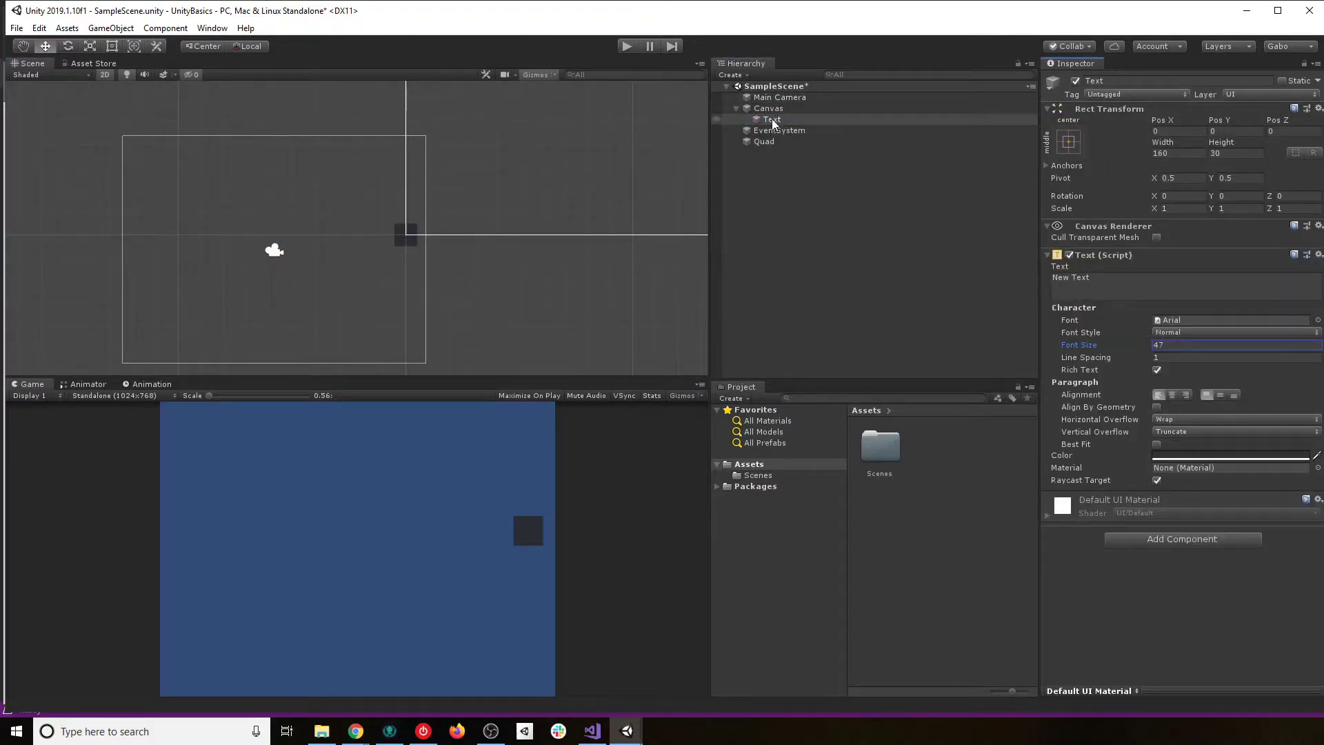
left_click(1068, 142)
left_click(1216, 349, "alt")
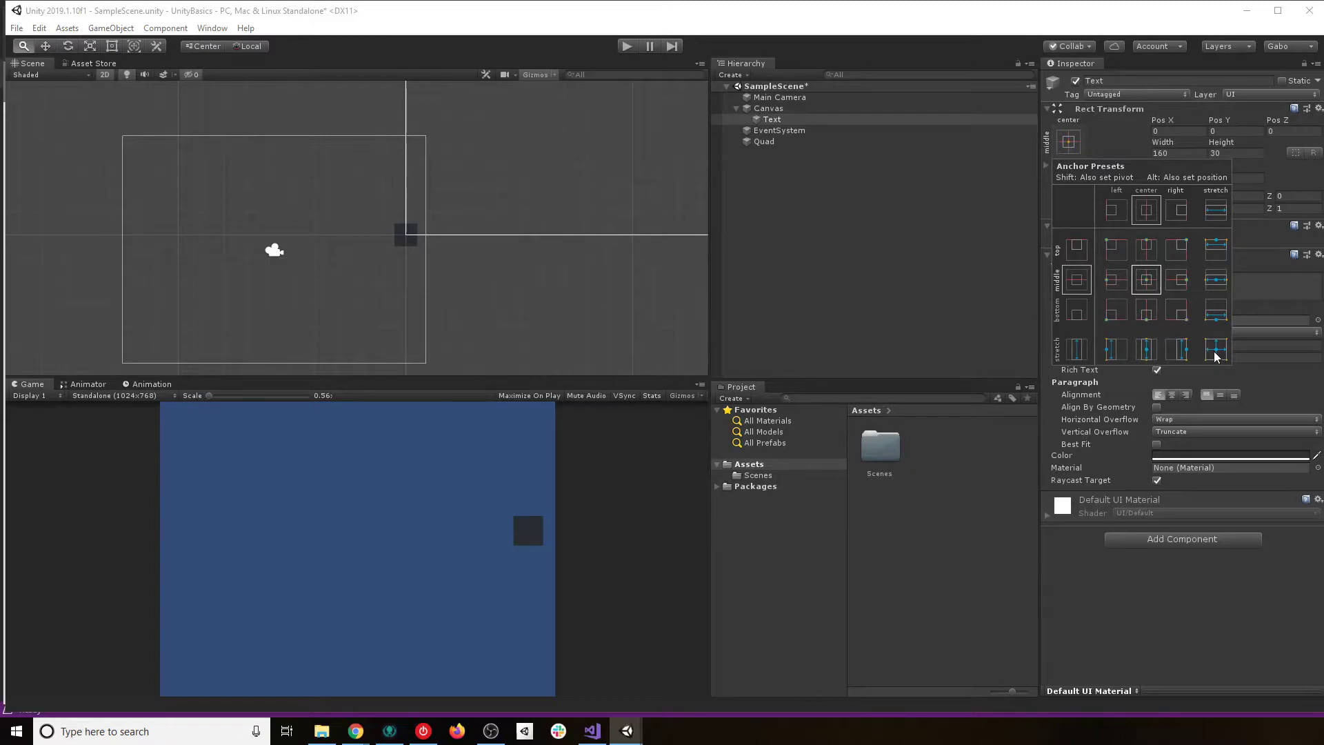
left_click(1175, 652)
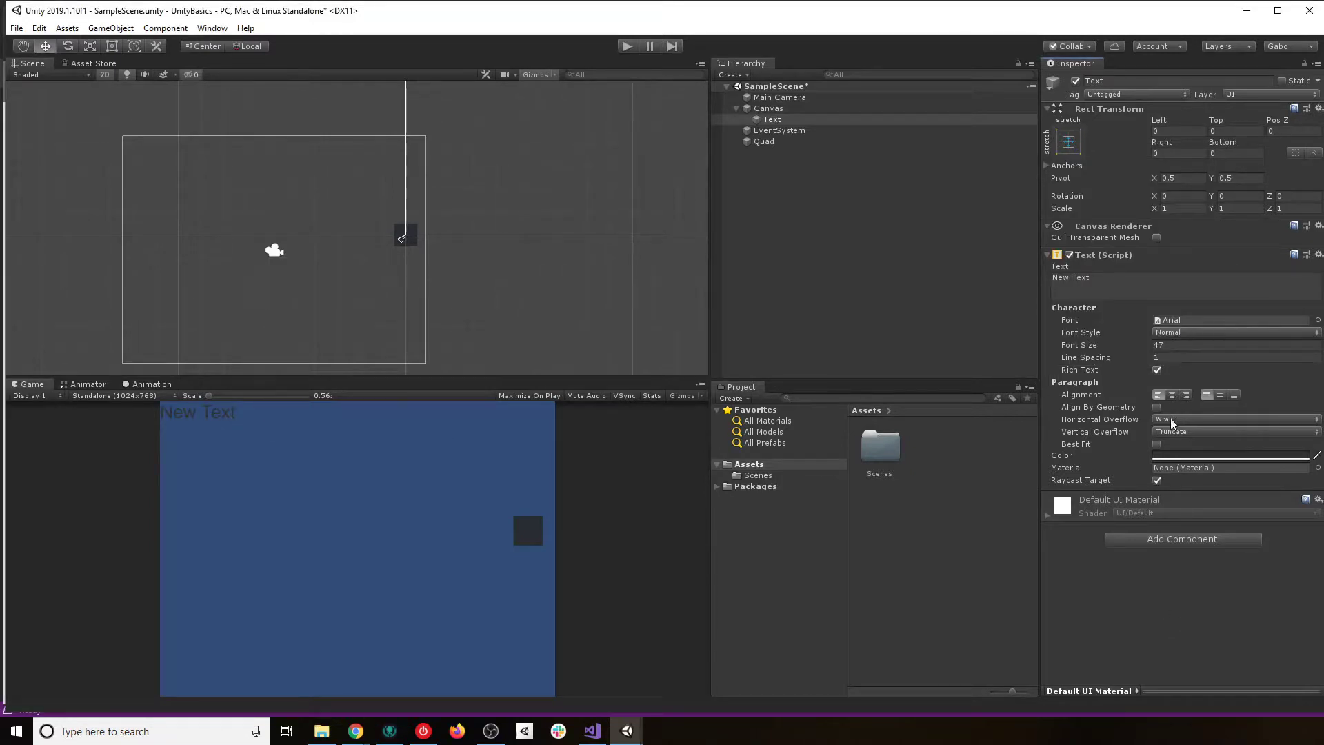
- Change the UI Text's color to white (FFFFFF)
left_click(1179, 456)
left_click_drag(770, 247, 760, 224)
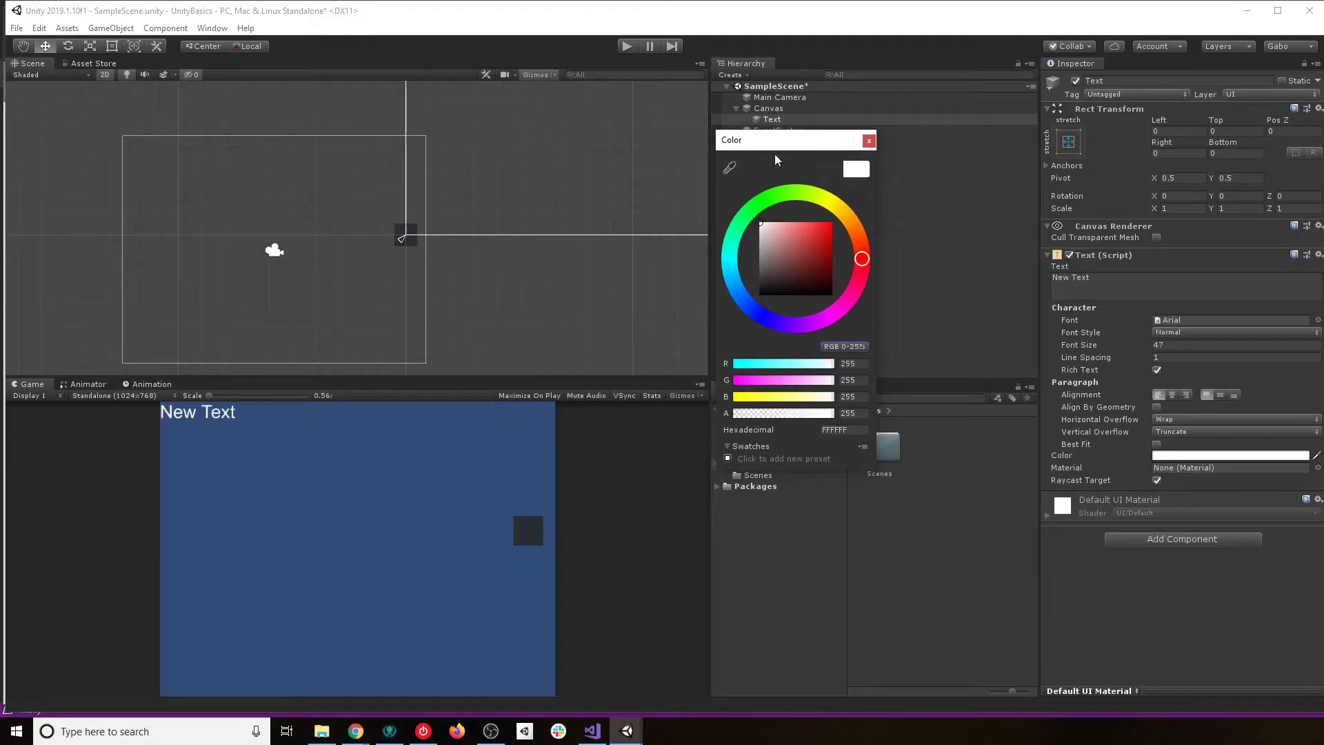
left_click(869, 141)
- Move the Main Camera around the Quad and leave it near the center at about X -0.43, Y 0.1
left_click(769, 109)
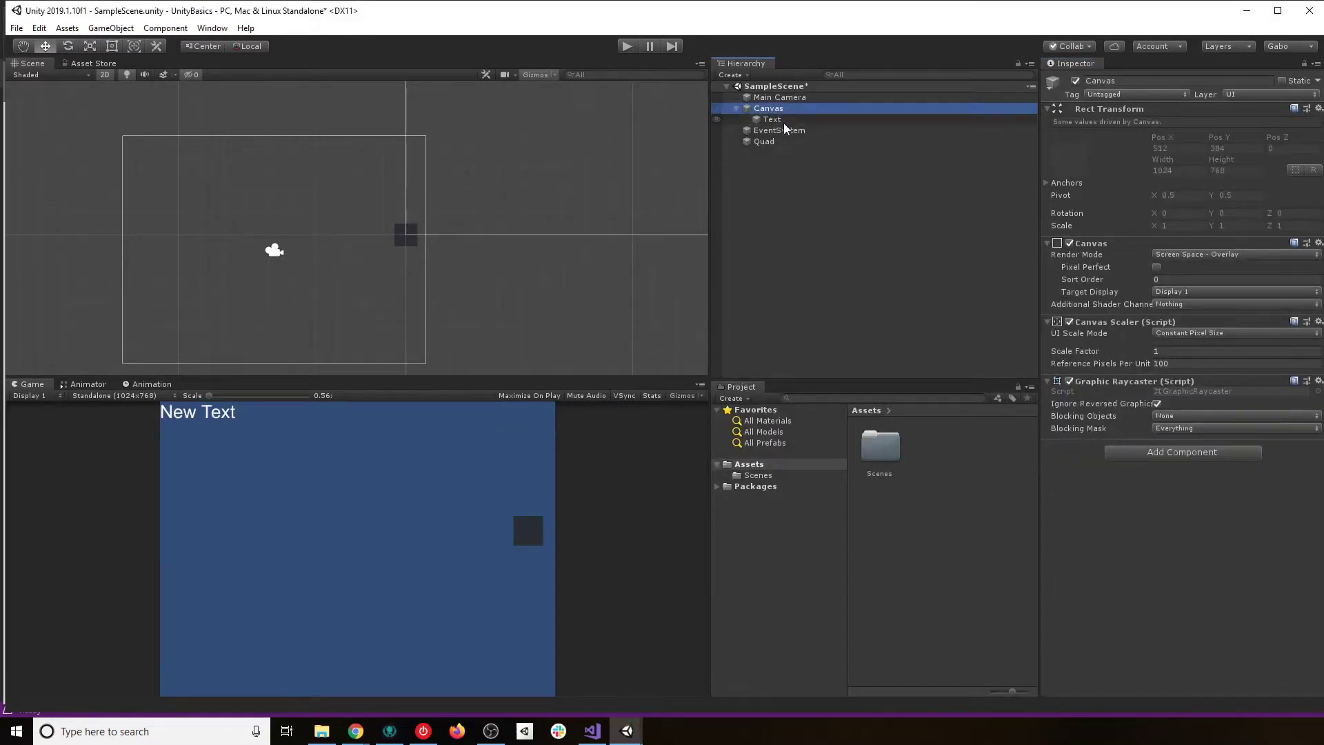
left_click(786, 99)
left_click_drag(331, 255, 532, 251)
left_click_drag(482, 217, 341, 169)
left_click_drag(341, 123, 335, 210)
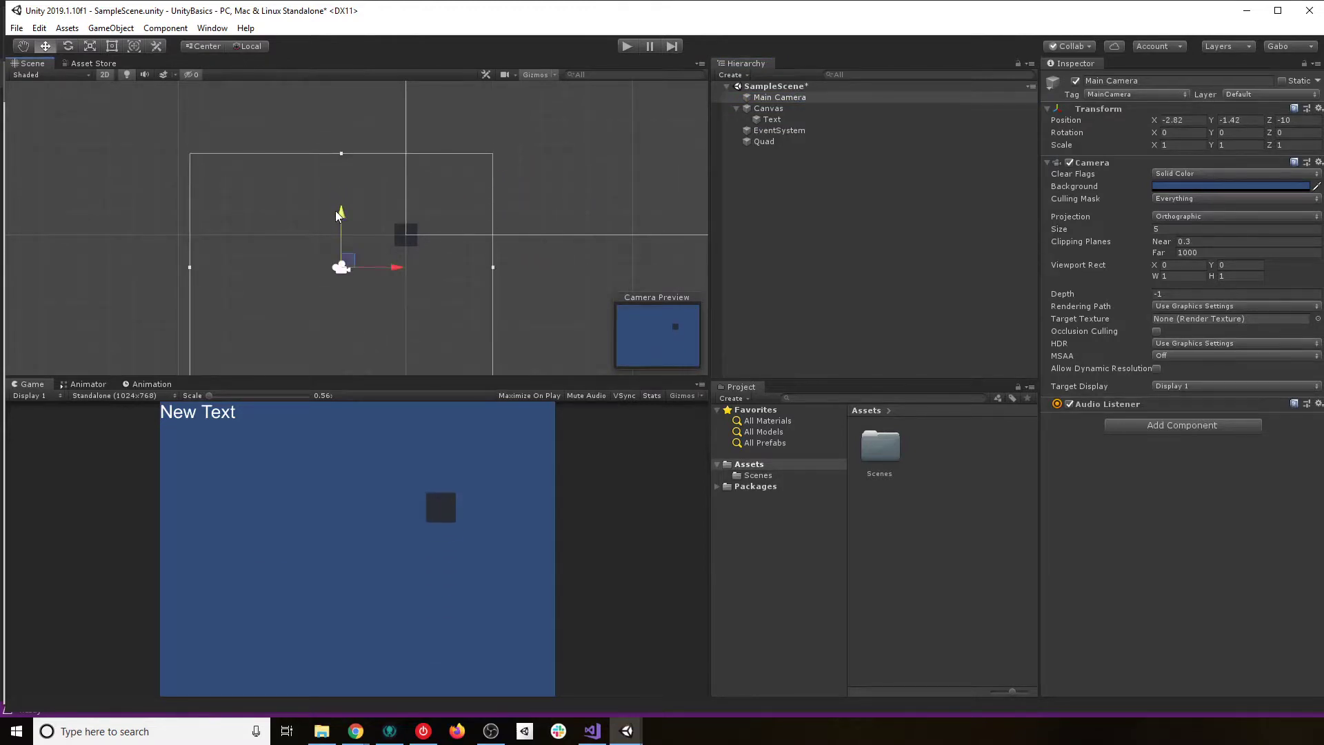
left_click_drag(386, 267, 441, 267)
left_click_drag(398, 212, 401, 177)
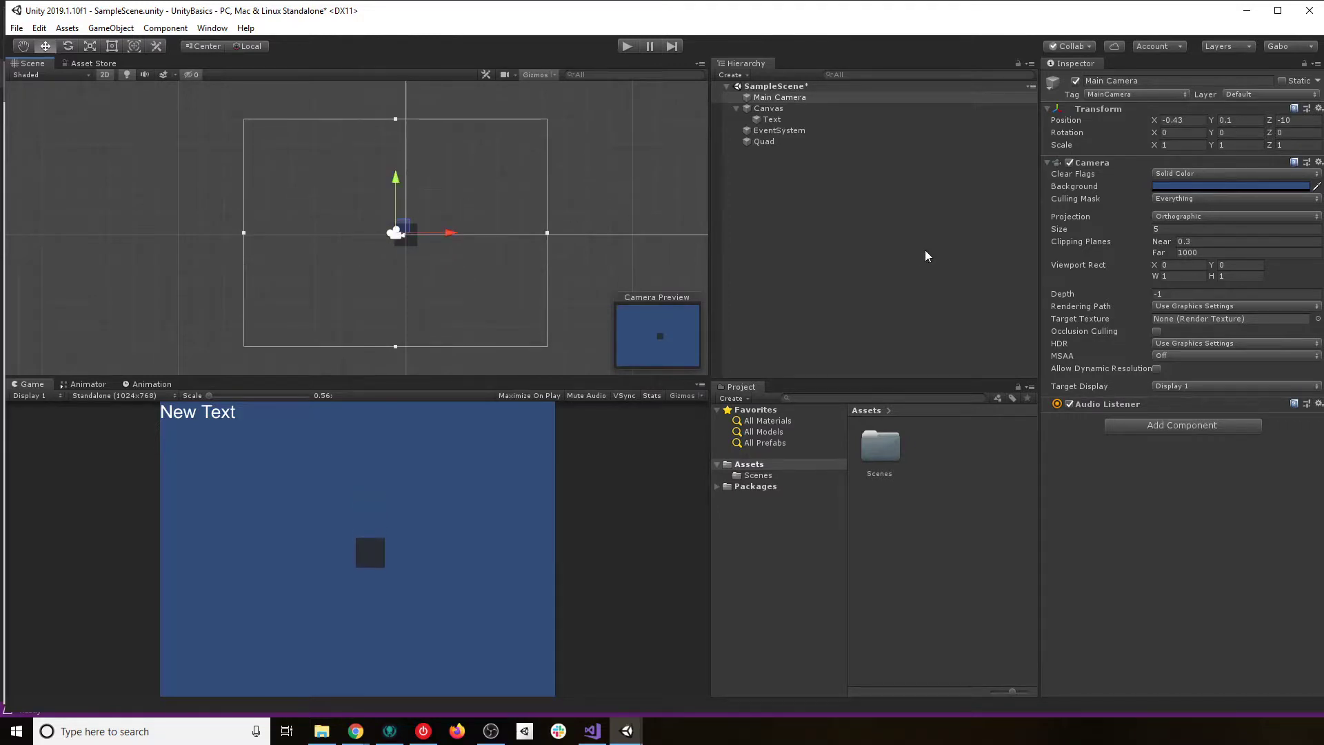
- Switch to the browser, move the knight in the Unity WebGL game to examine its Player Health overlay, and return to Unity
key("alt+Tab")
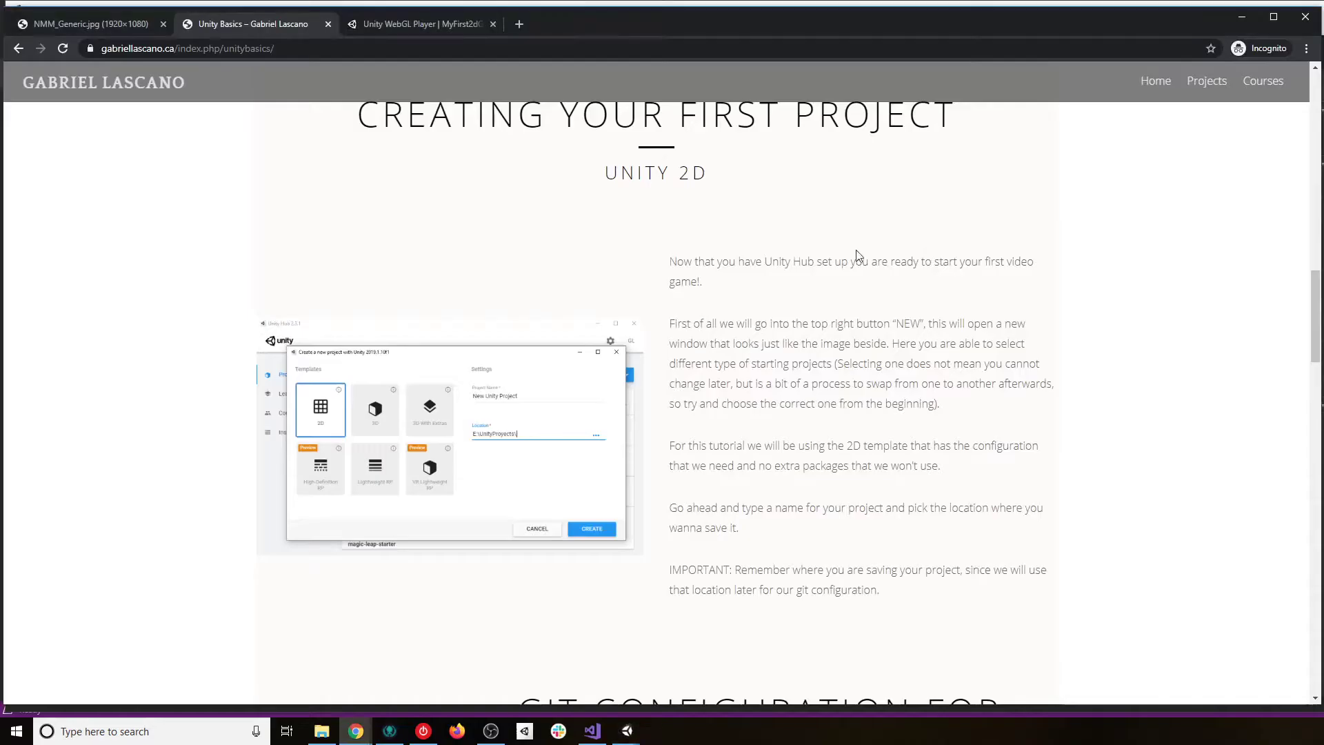
left_click(410, 28)
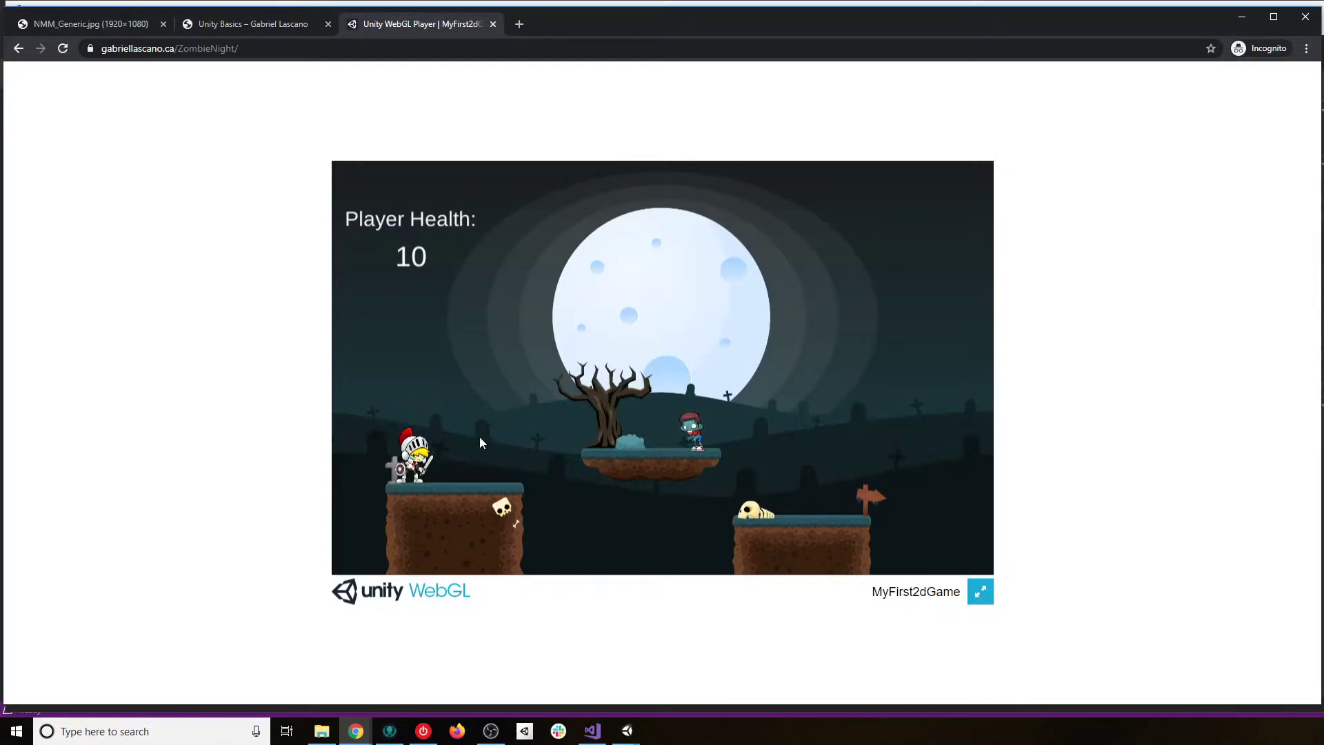
key("Right")
key("Left")
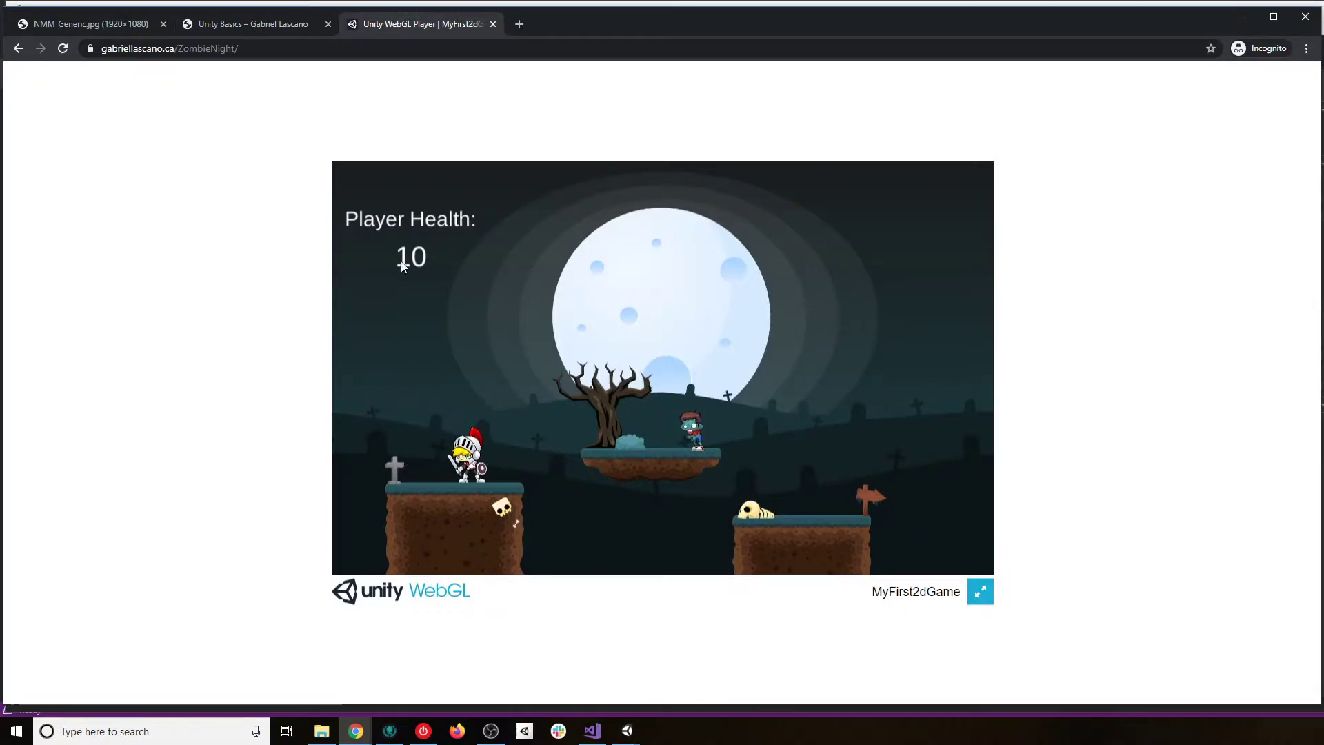
key("alt+Tab")
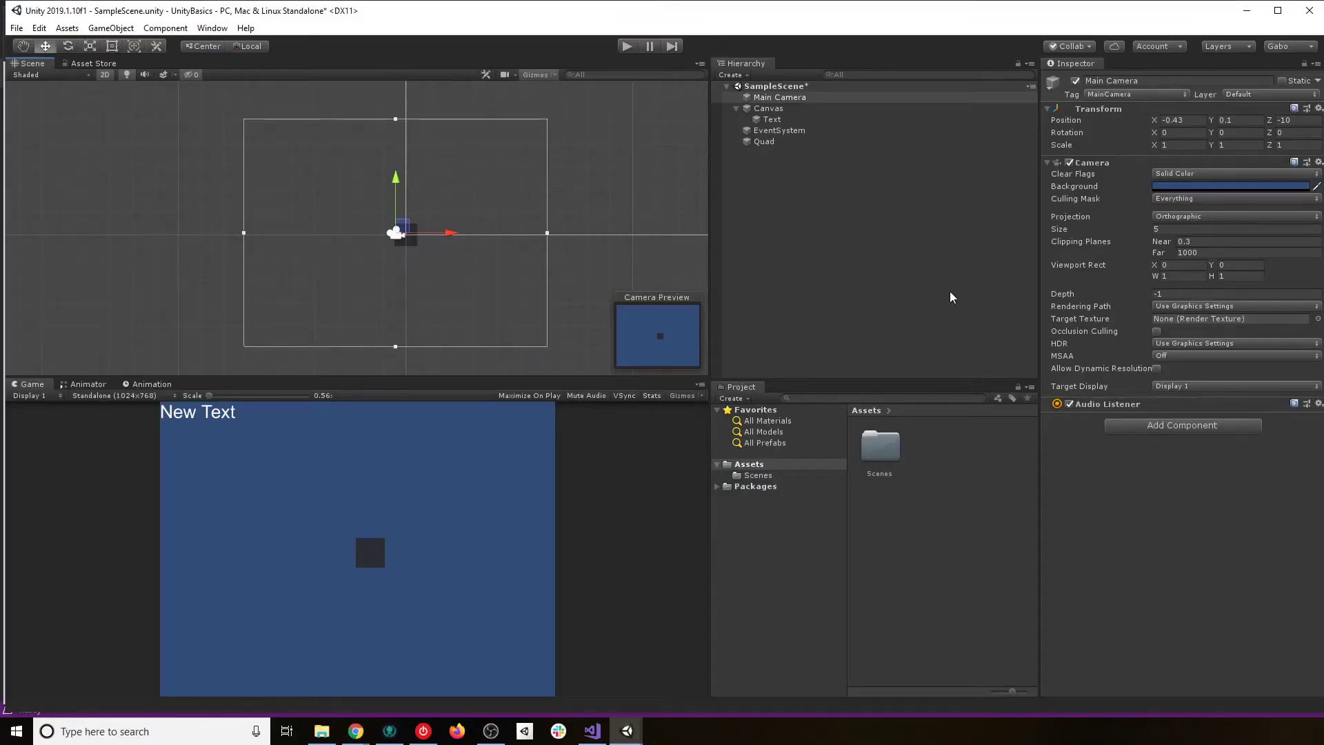
- Use the Rect tool to shrink the UI Text's box into the Canvas's upper-left corner, with Right about 763 and Bottom about 609
left_click(773, 120)
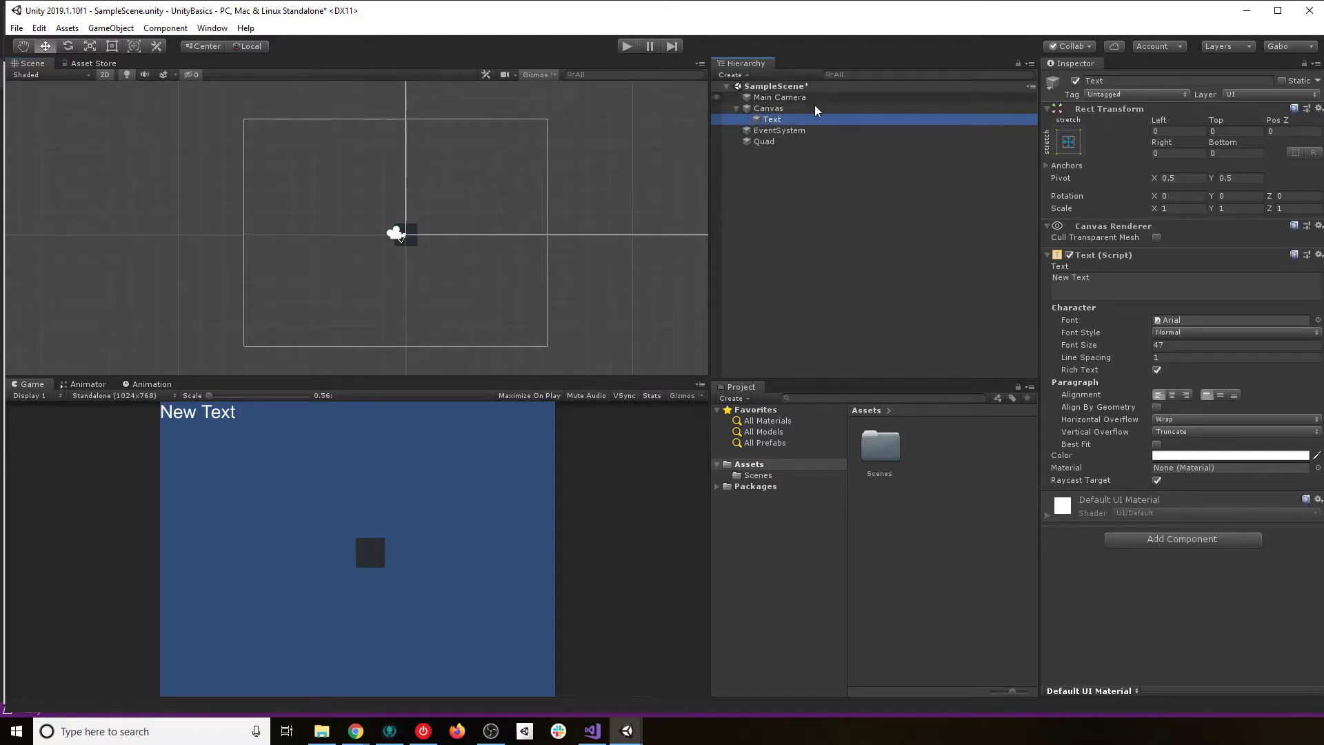
double_click(773, 121)
scroll(274, 216, "up", 3)
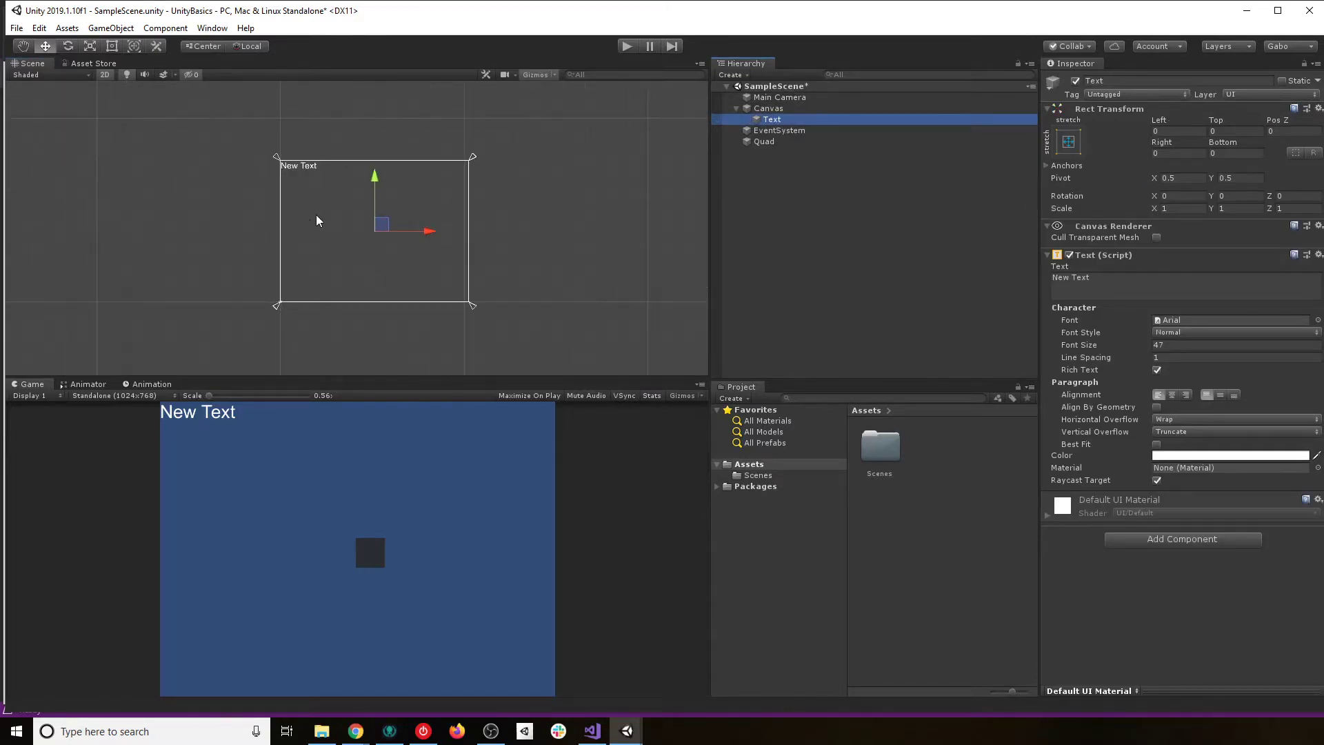
left_click(113, 47)
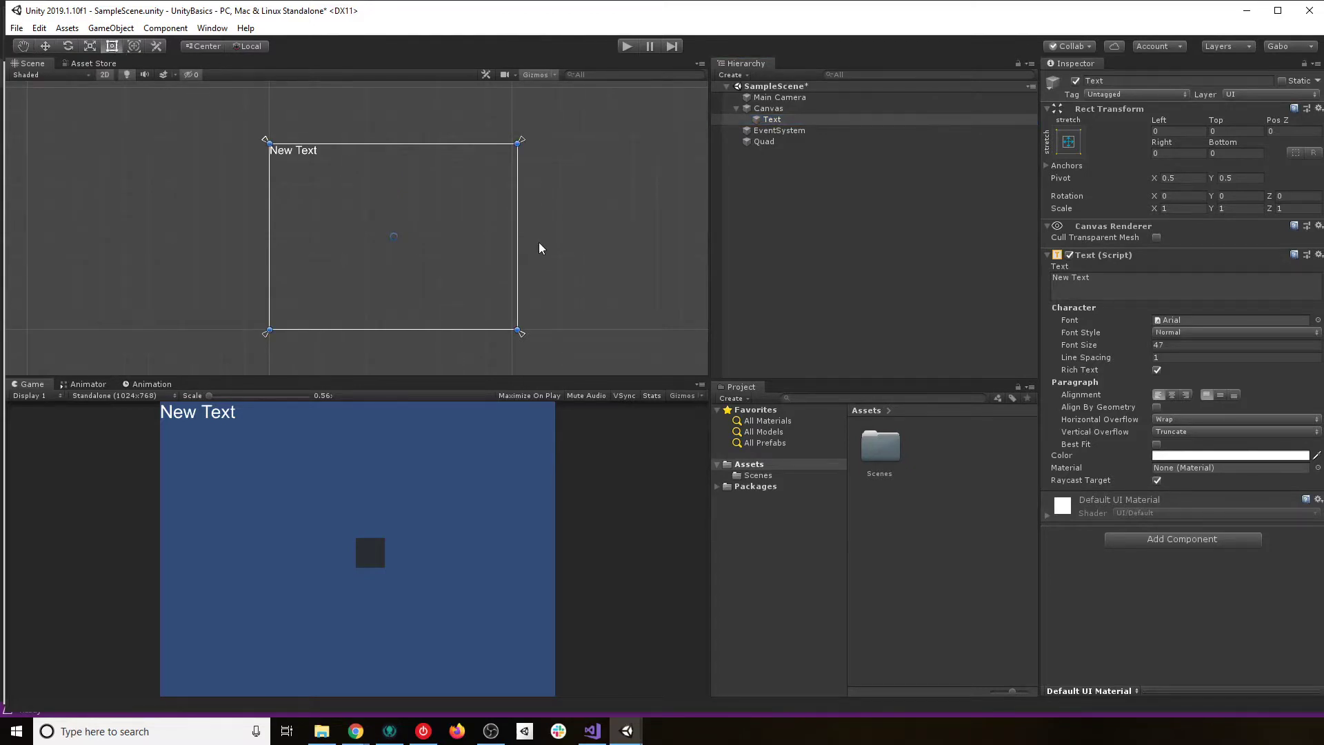
left_click_drag(515, 226, 429, 215)
left_click_drag(328, 331, 332, 160)
left_click(1045, 165)
left_click(1045, 166)
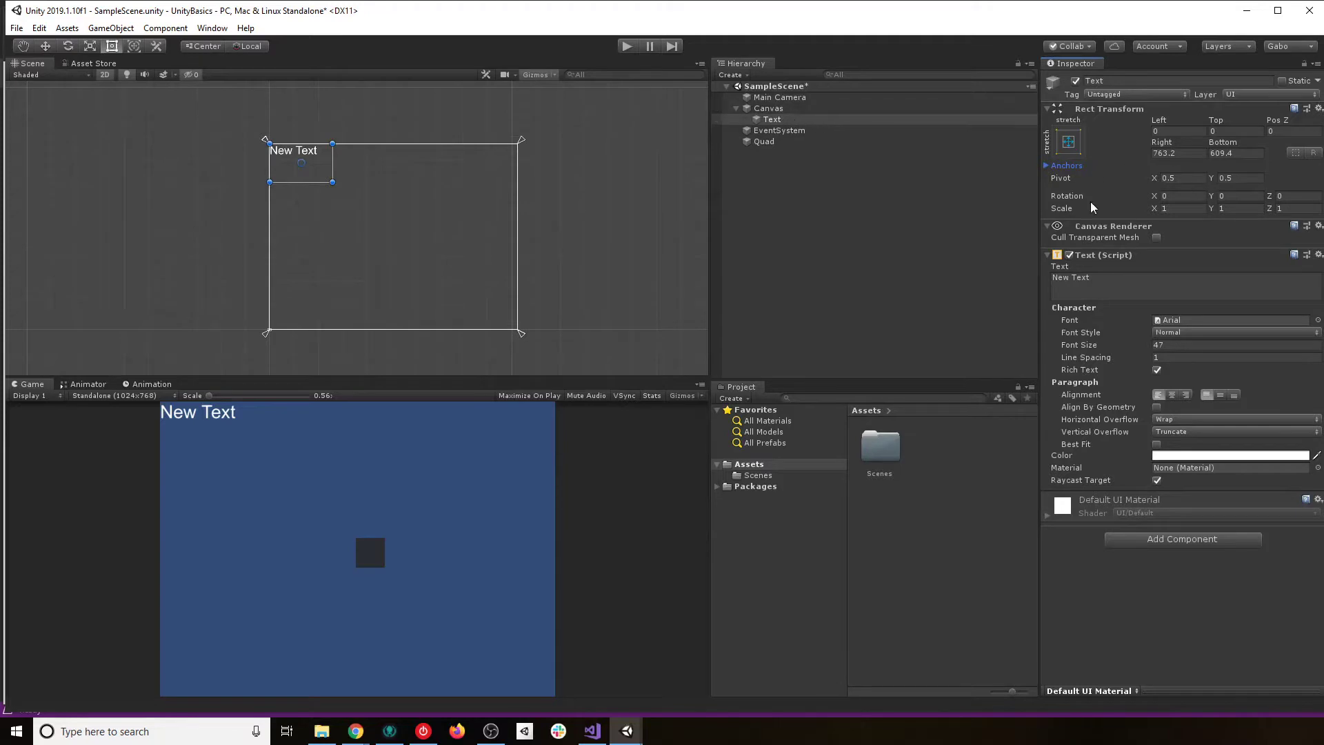
- Delete the Canvas together with its Text child
left_click(774, 109)
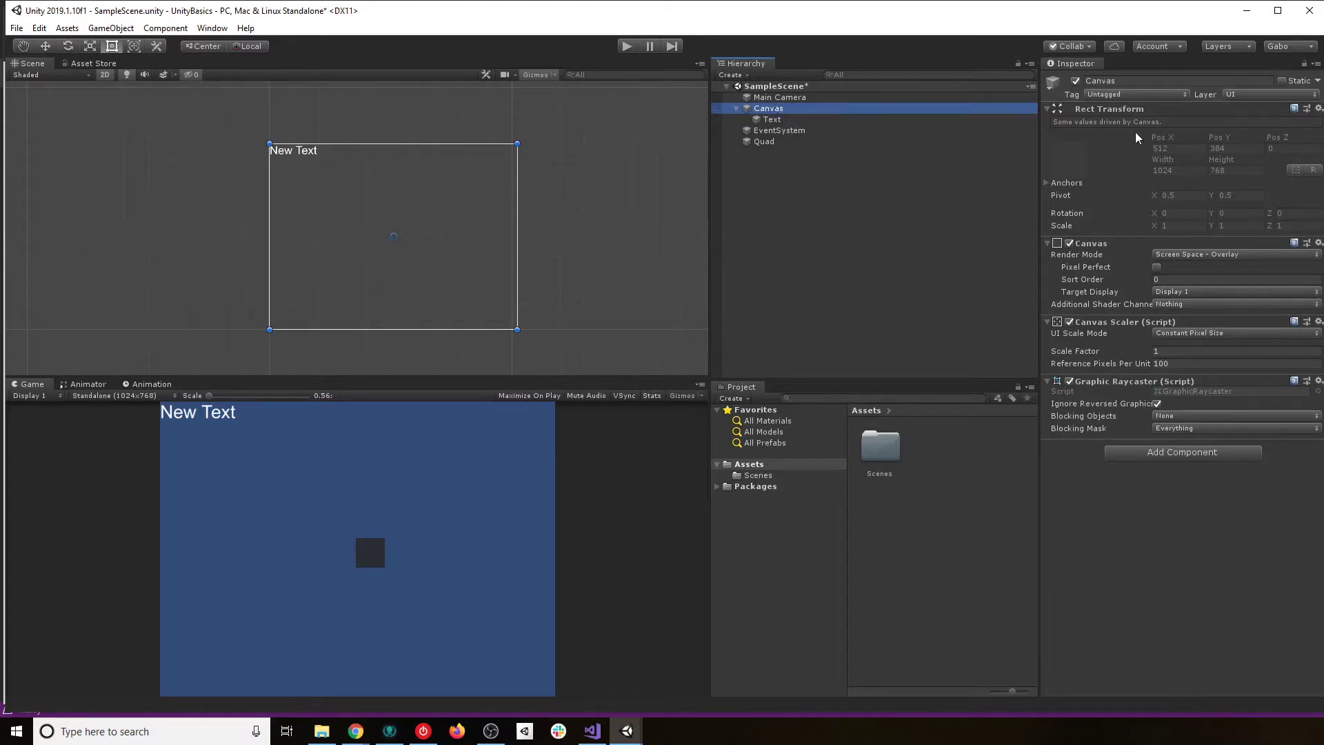
key("Delete")
- Frame the Quad in the Scene view and select the EventSystem to view its components
left_click(768, 118)
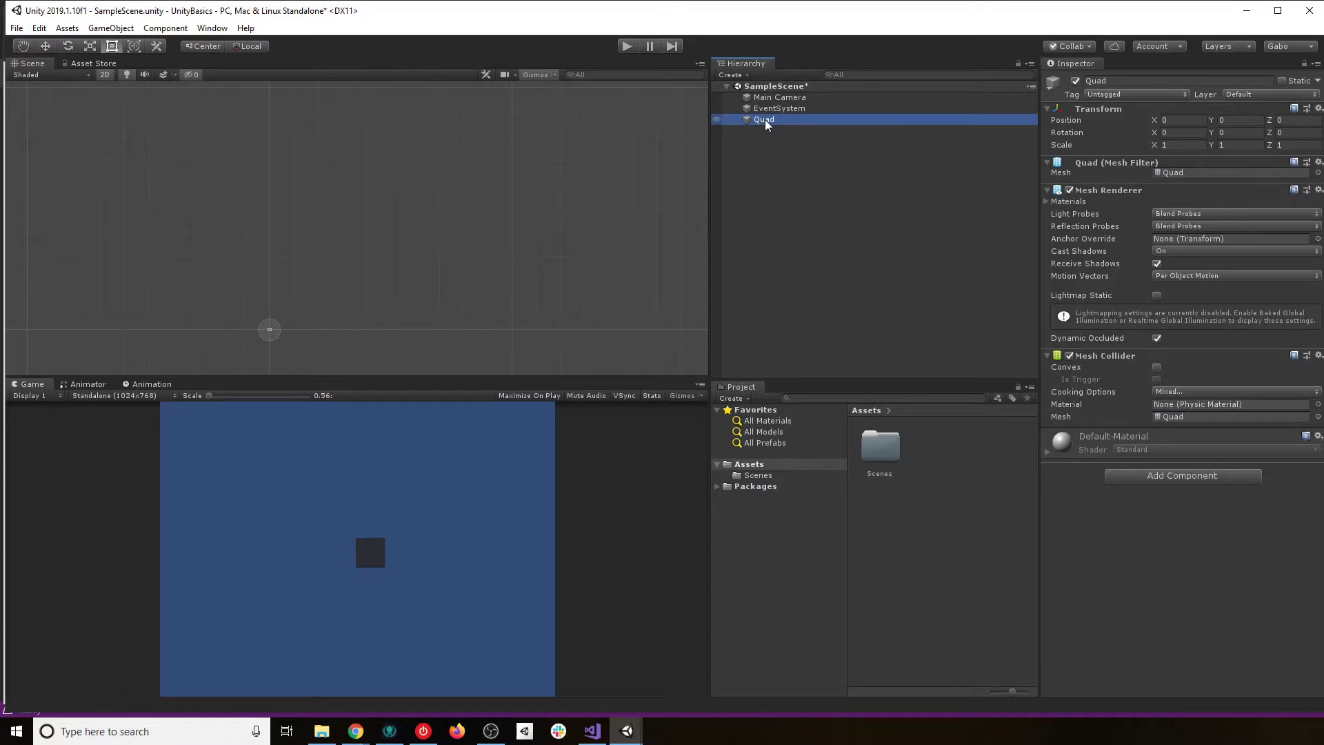
double_click(767, 118)
scroll(327, 254, "down", 8)
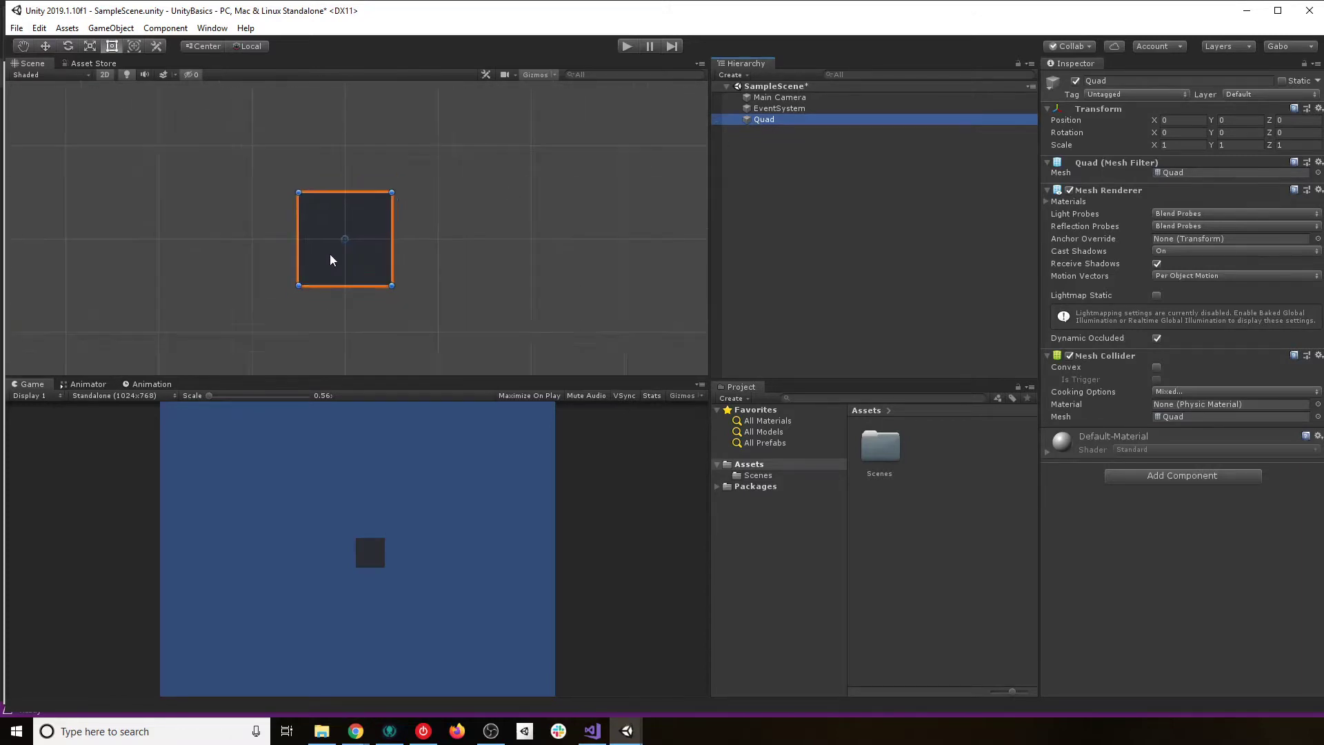
scroll(329, 249, "down", 6)
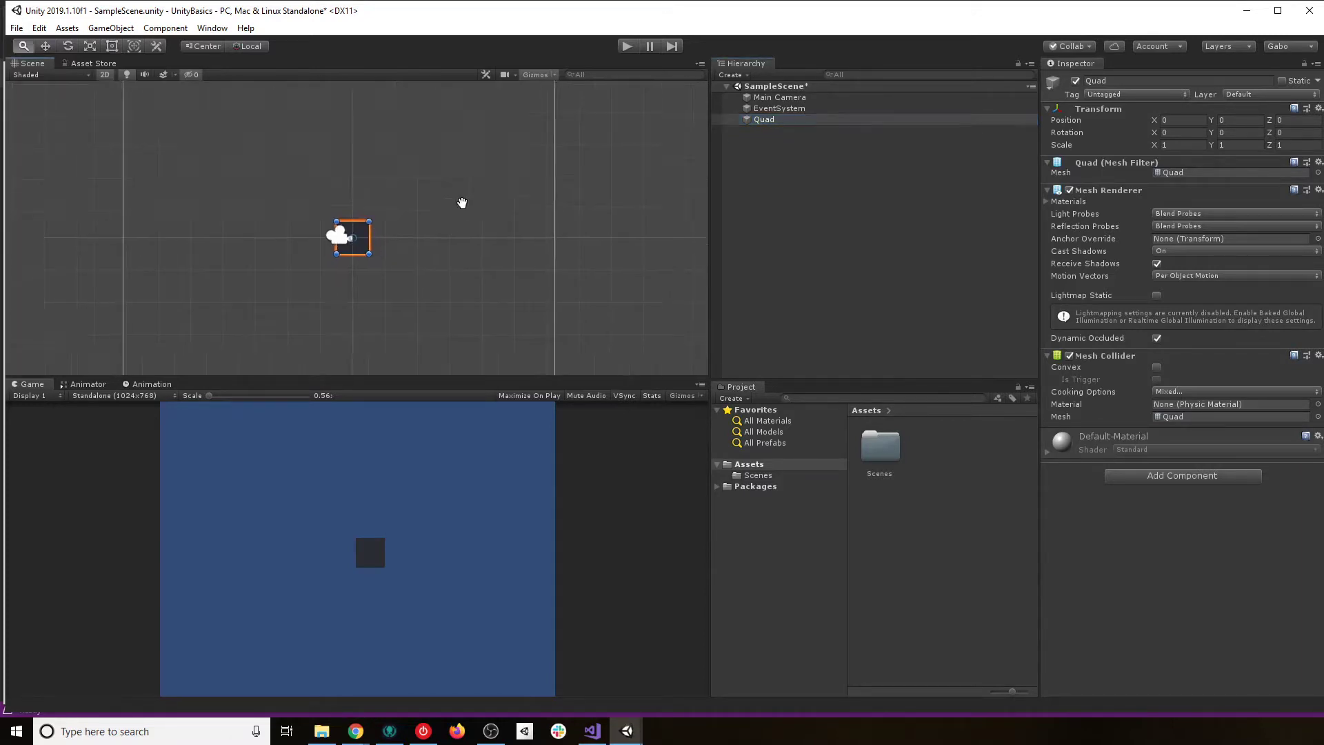
scroll(435, 227, "down", 2)
left_click(783, 107)
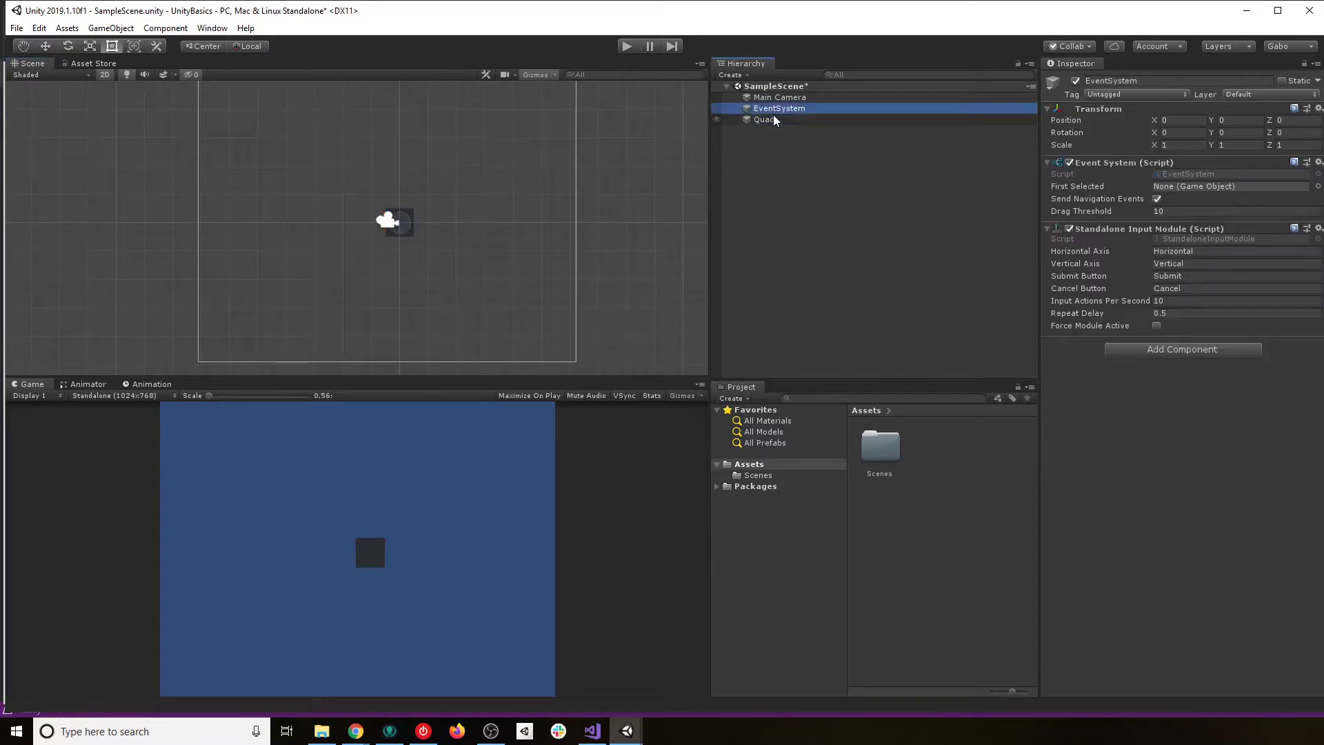
- Delete the EventSystem and the Quad from the scene, and select the Main Camera
left_click(772, 116)
key("Delete")
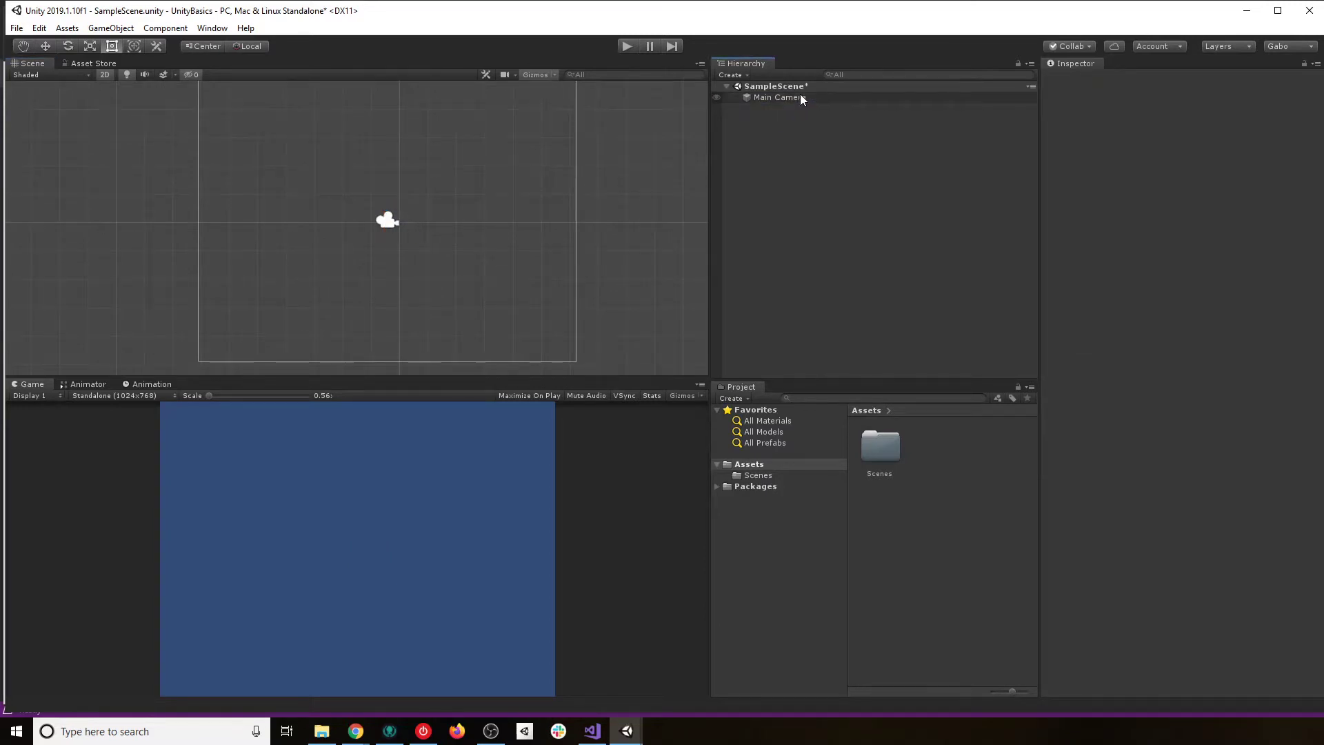
left_click(800, 95)
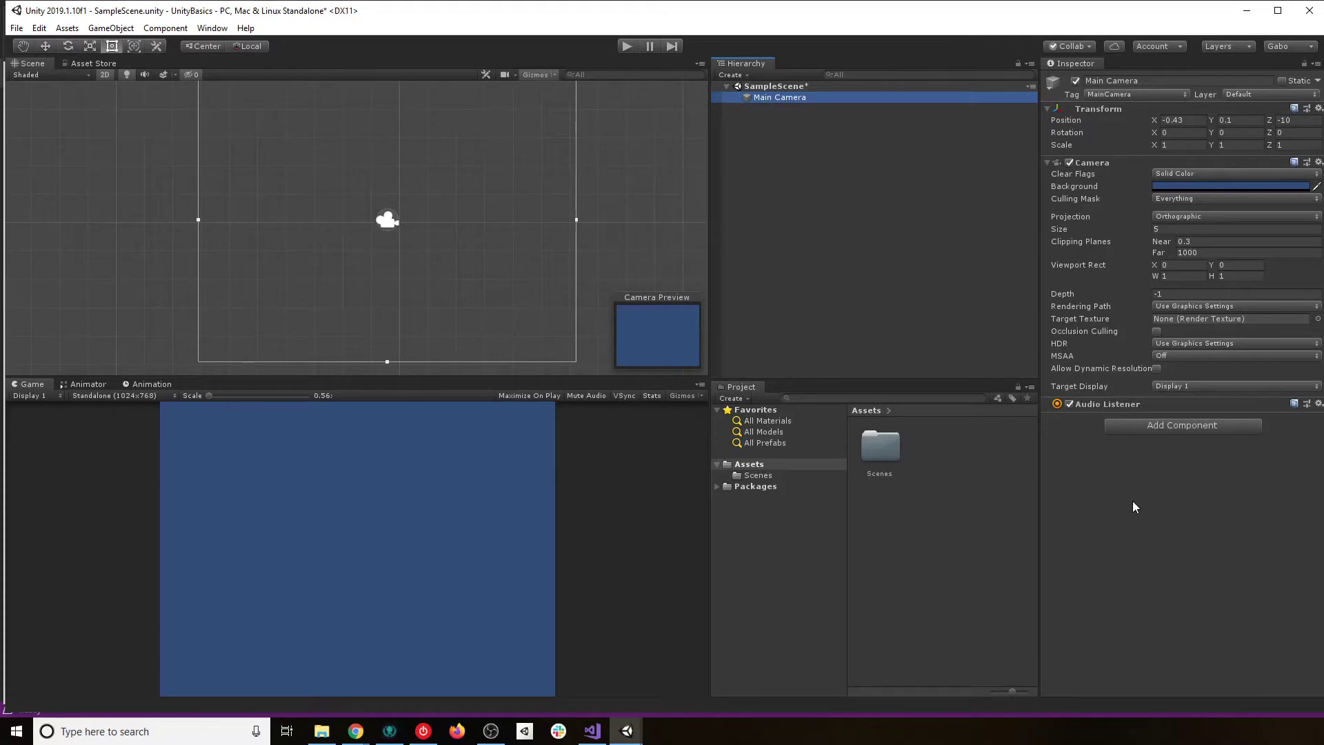
- Clear the search for components to add to the Main Camera and look through the available component categories
left_click(1178, 427)
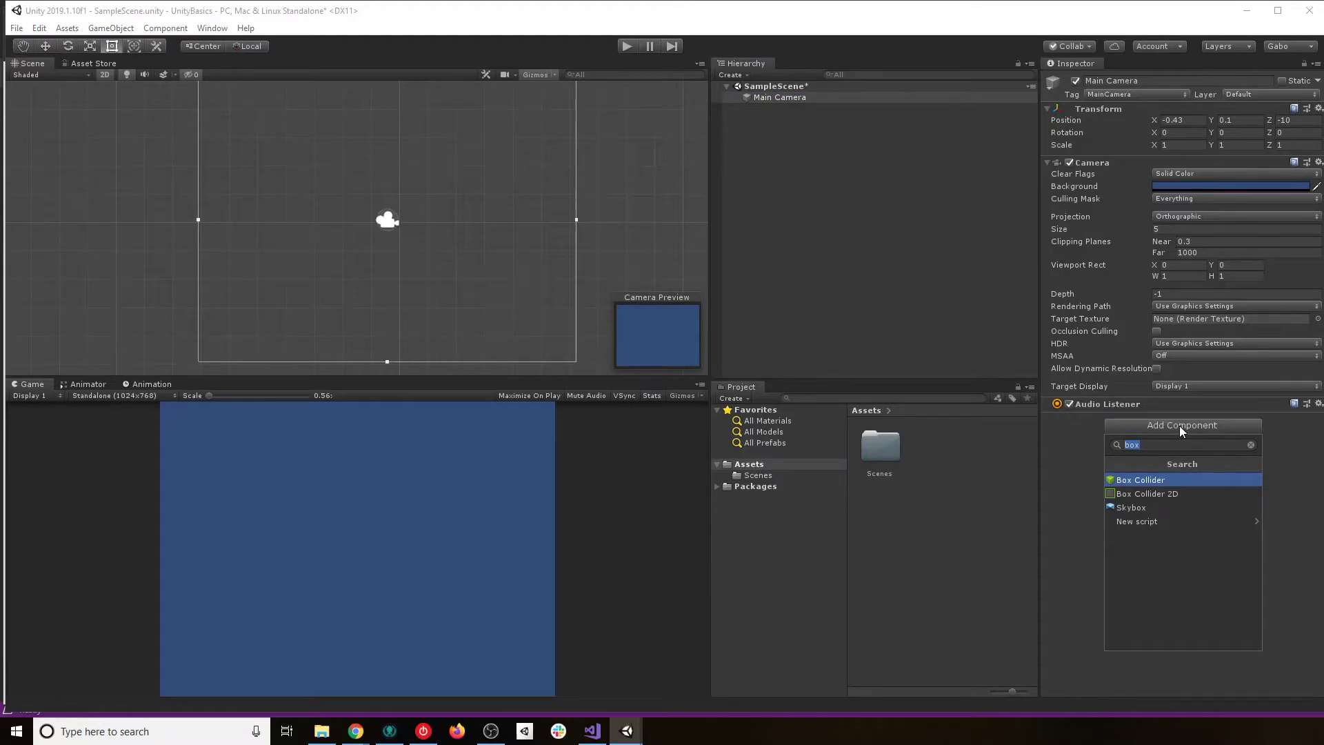
left_click(1249, 444)
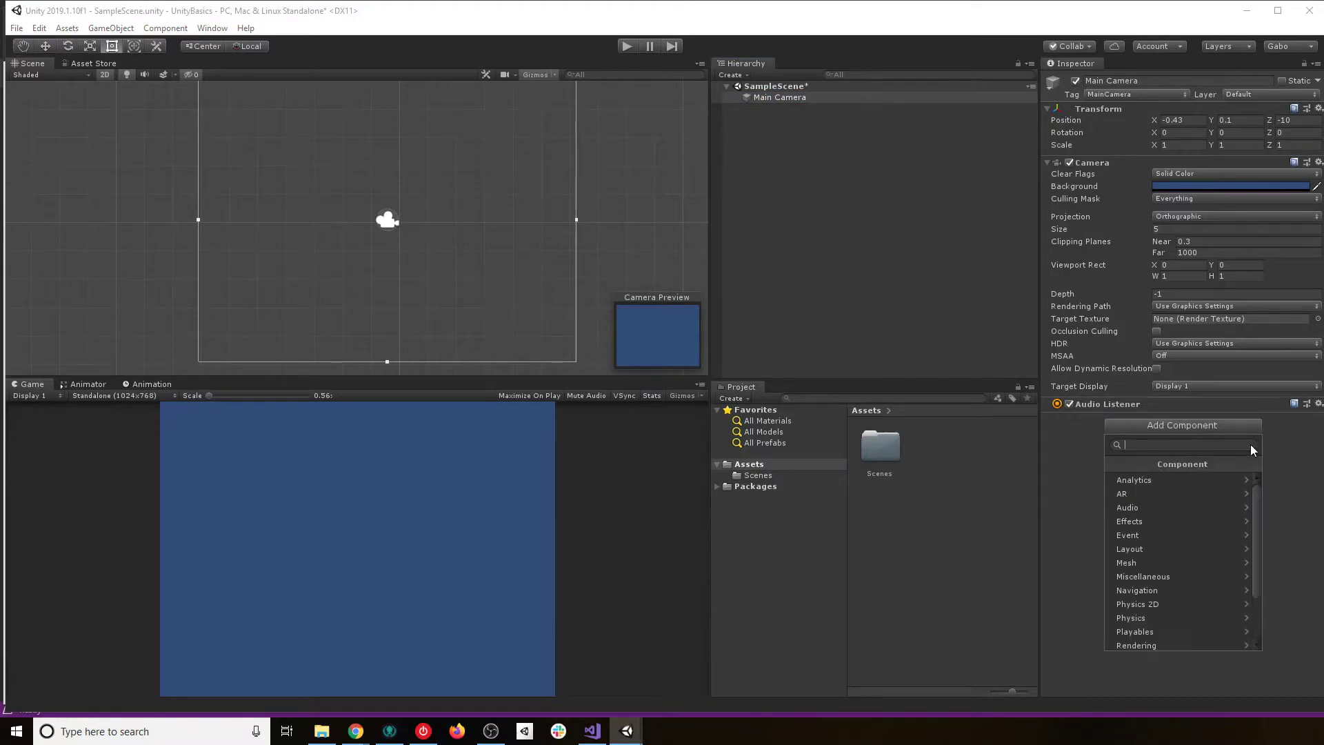
scroll(1209, 552, "down", 3)
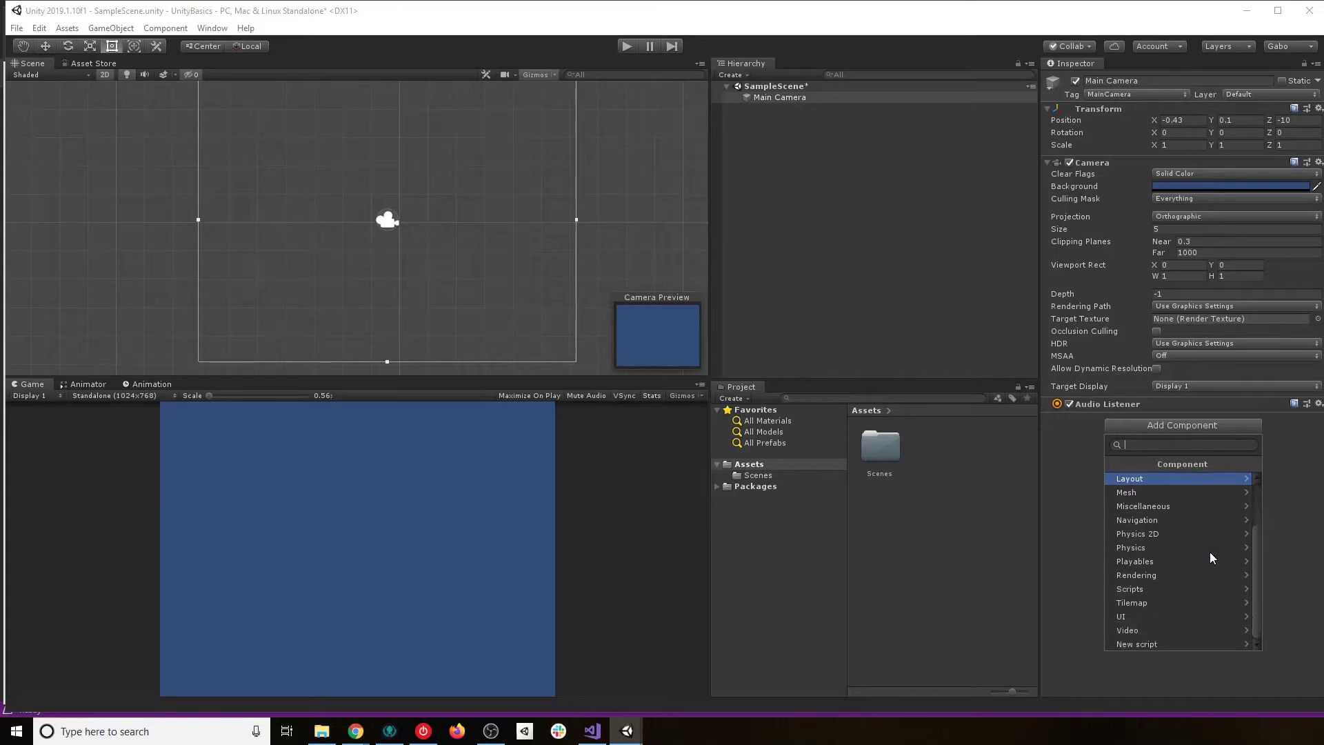
scroll(1210, 551, "up", 3)
scroll(1209, 552, "down", 3)
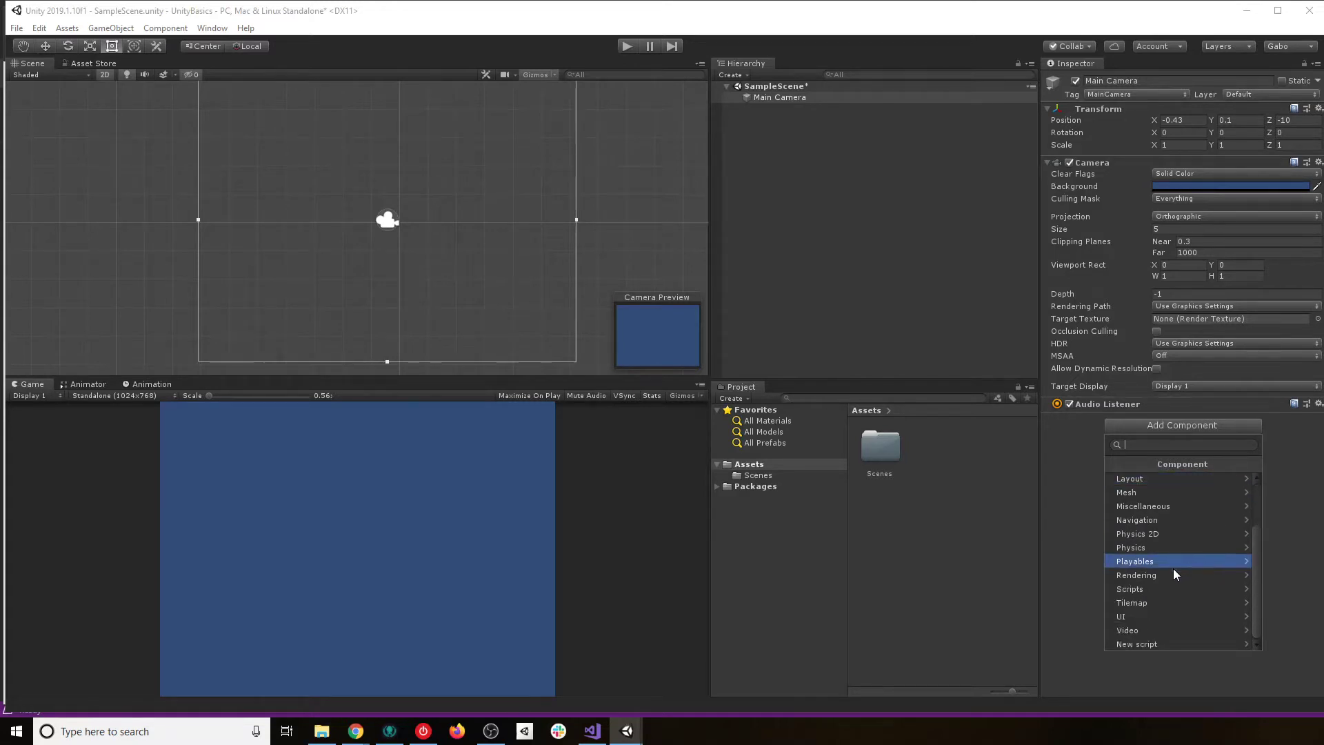
scroll(1219, 548, "up", 3)
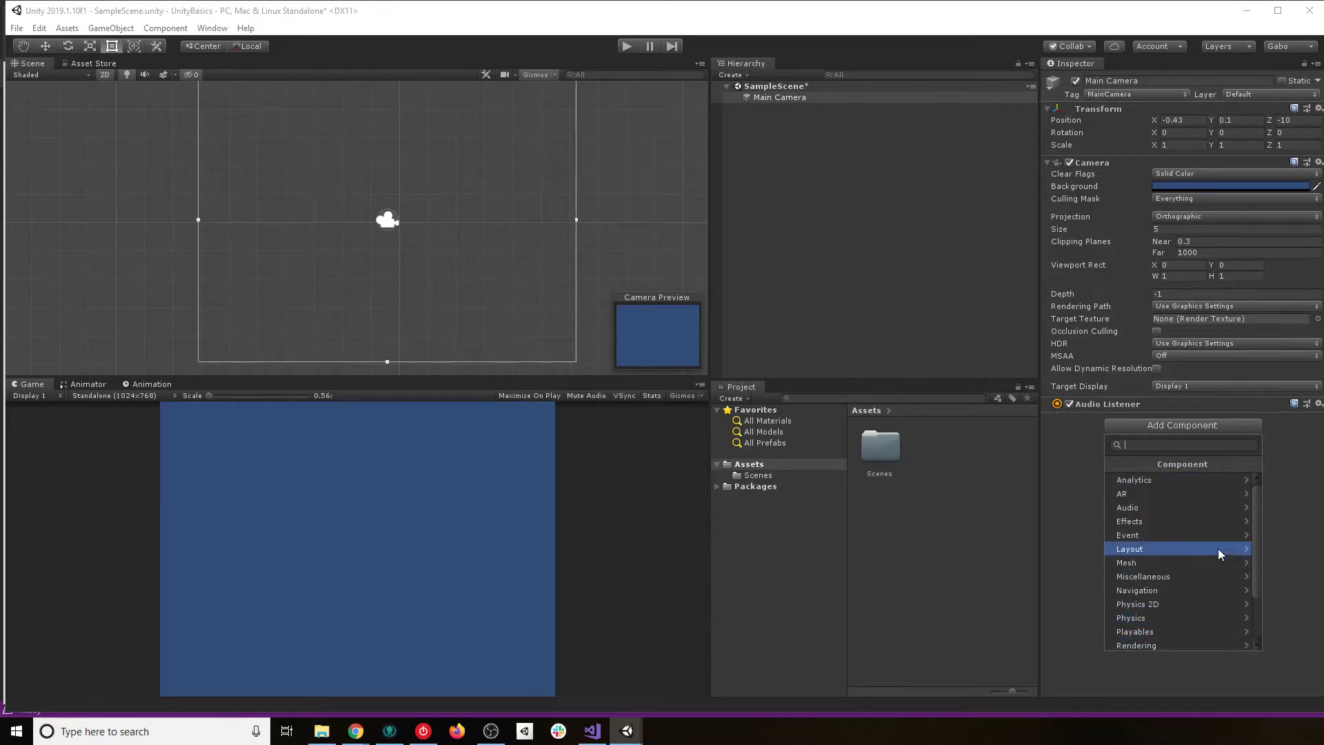
left_click(1280, 487)
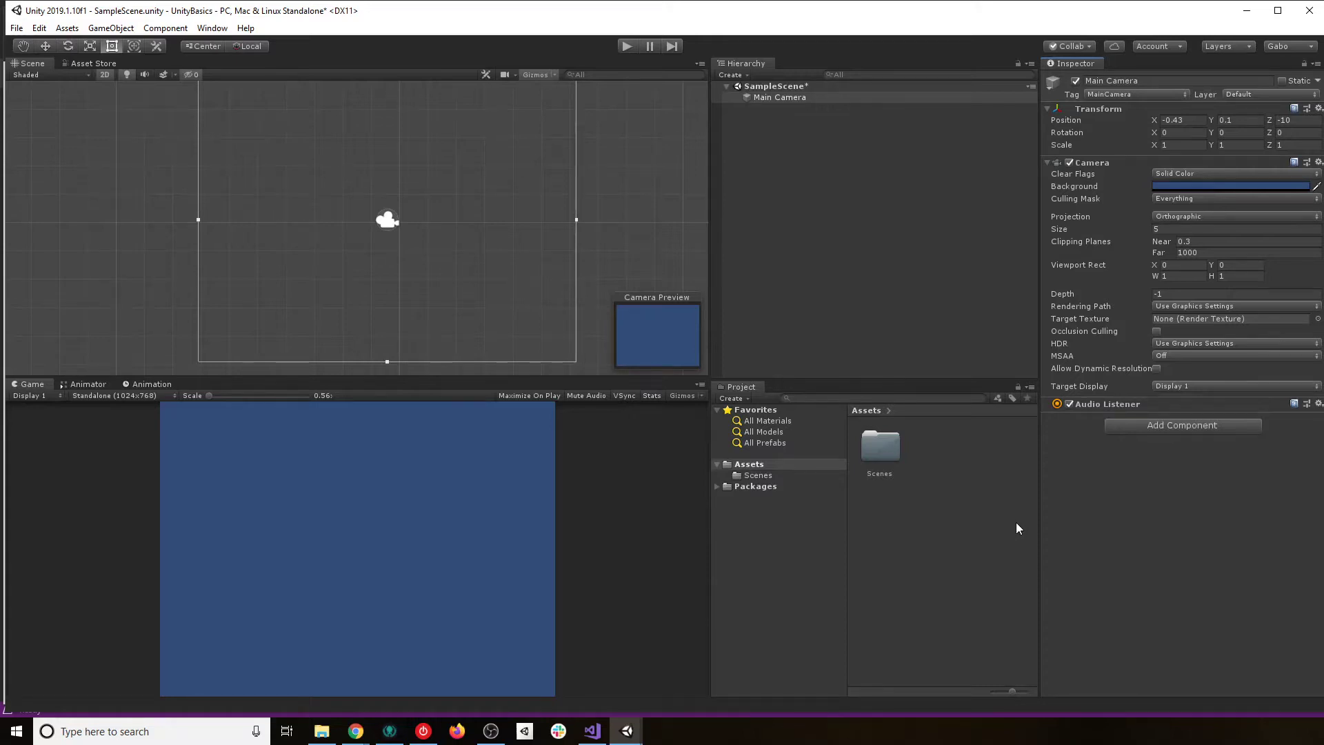
- Examine the Scripts category among the components that can be added to the Main Camera, without adding anything
left_click(1205, 428)
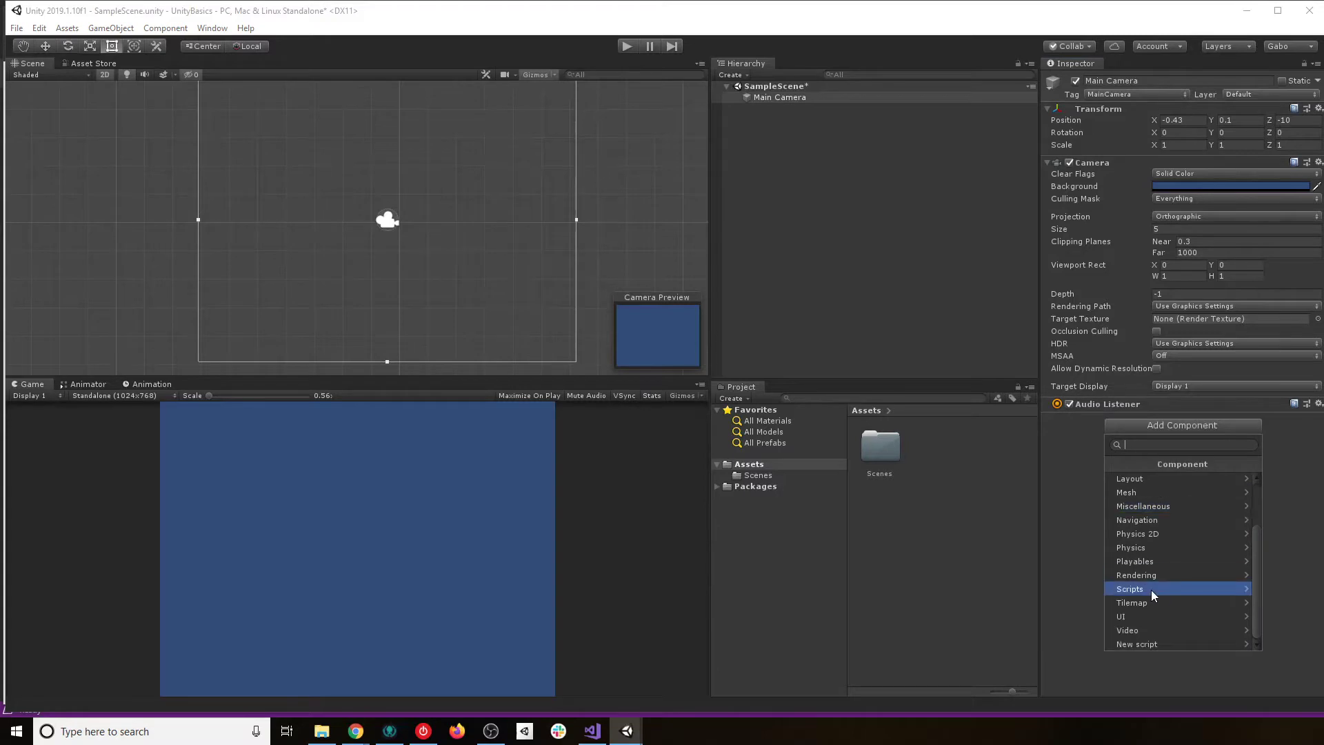
left_click(1151, 589)
left_click(1316, 531)
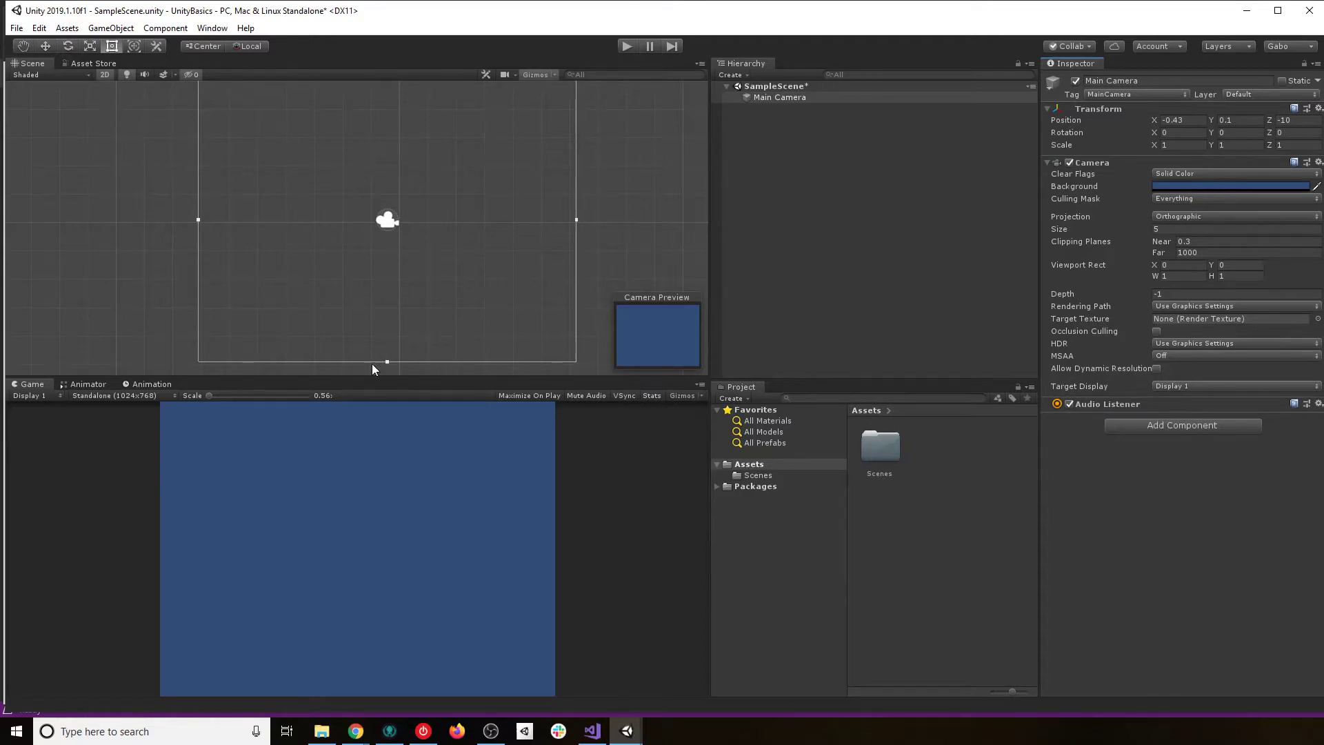
- Select the Main Camera and run the scene briefly in Play mode to examine the Game view, ending with playback stopped
left_click(787, 100)
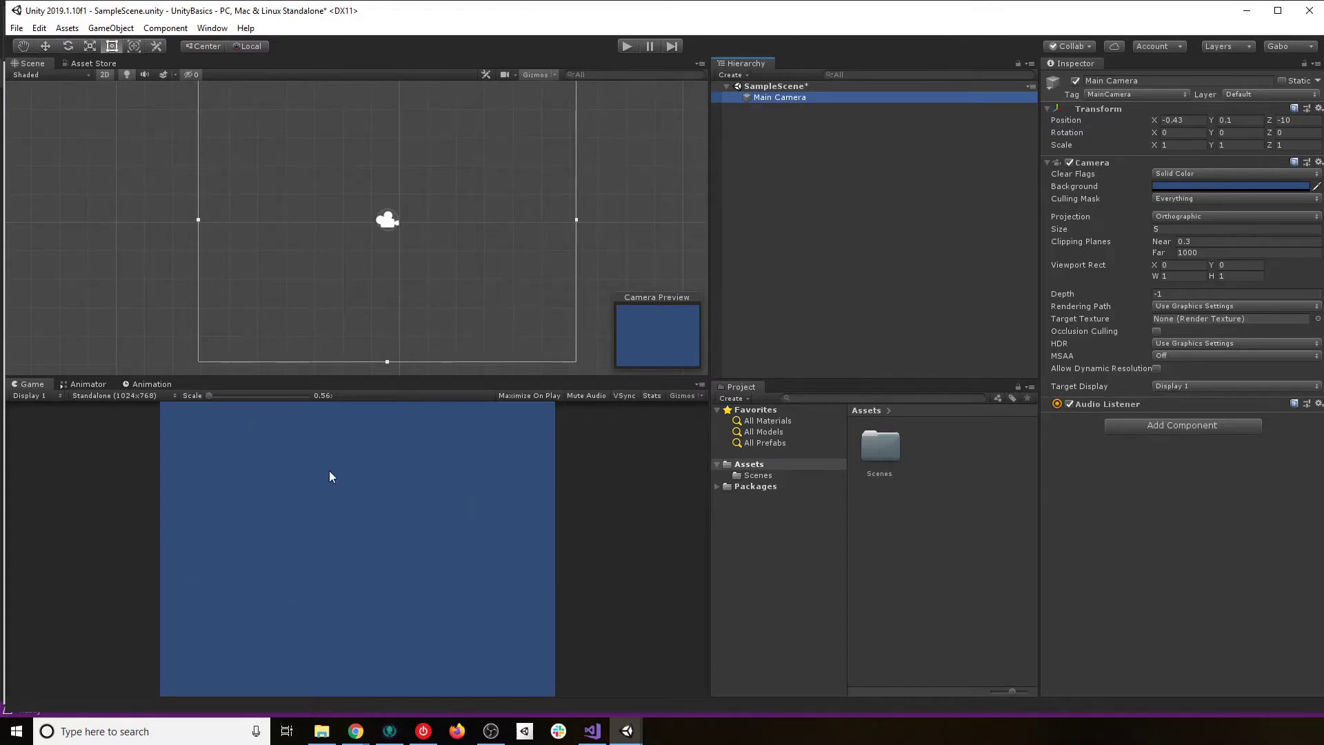
left_click(626, 46)
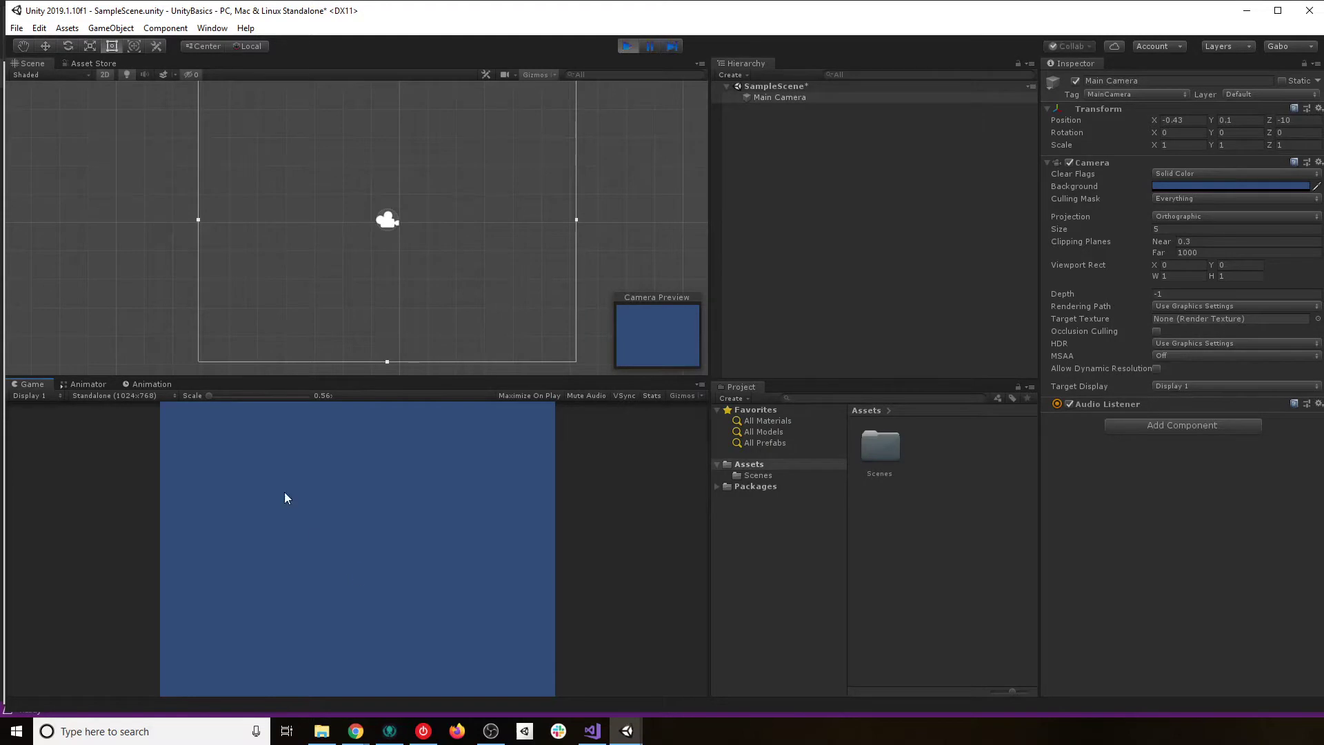
left_click(627, 45)
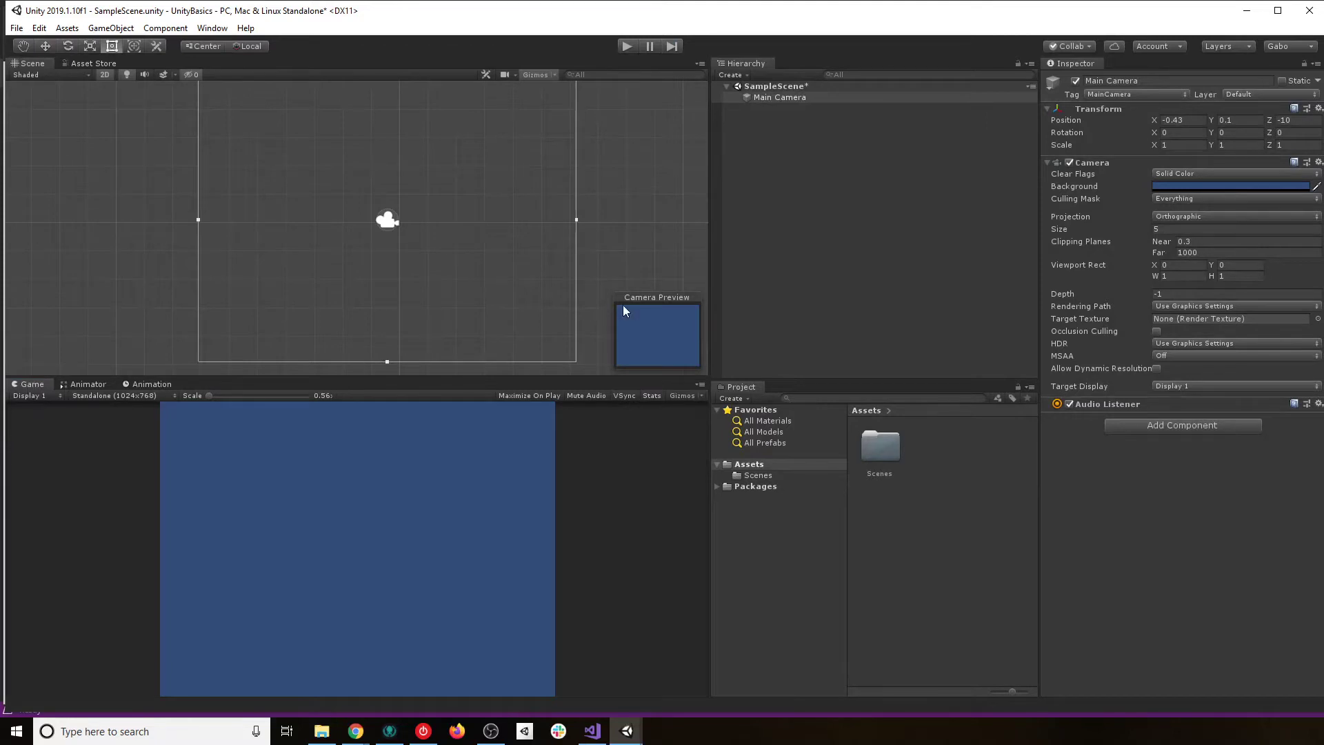
- Try the 4 Split editor layout with a short Play mode run, and return to the custom layout
left_click(1291, 46)
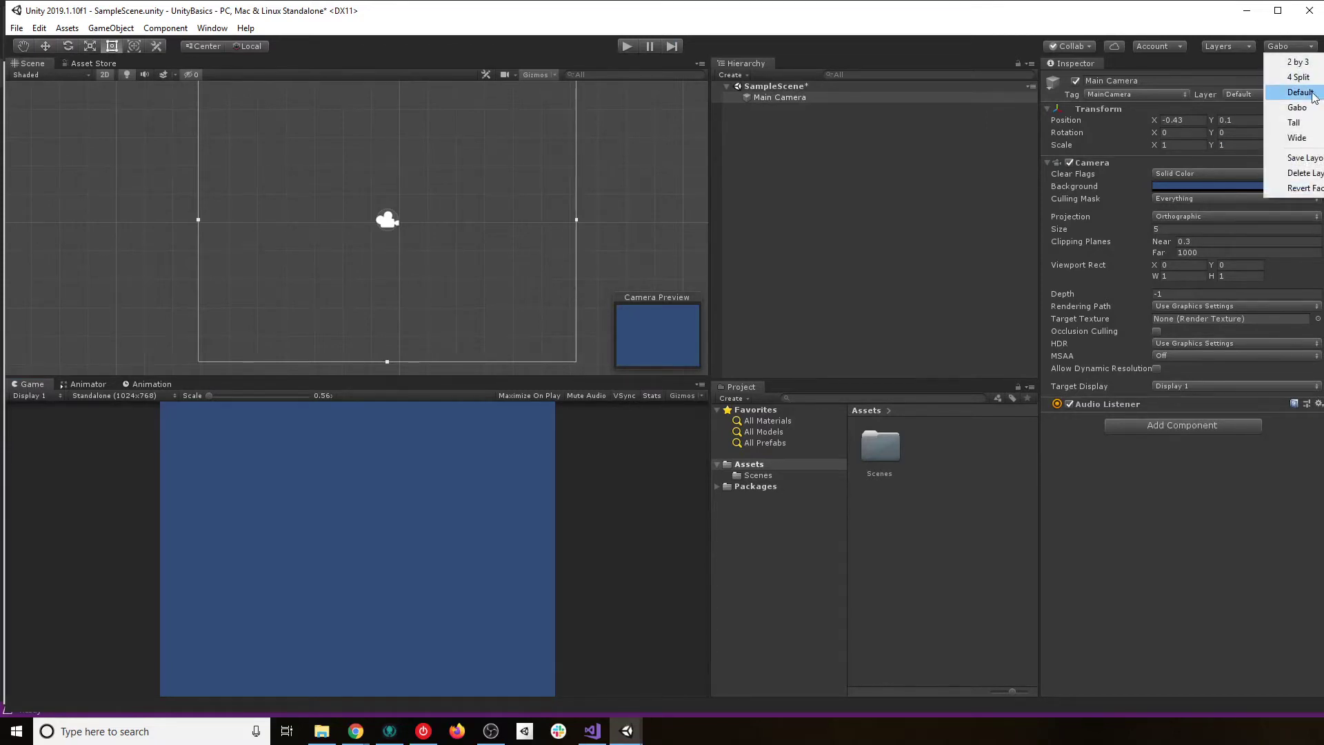
left_click(1300, 77)
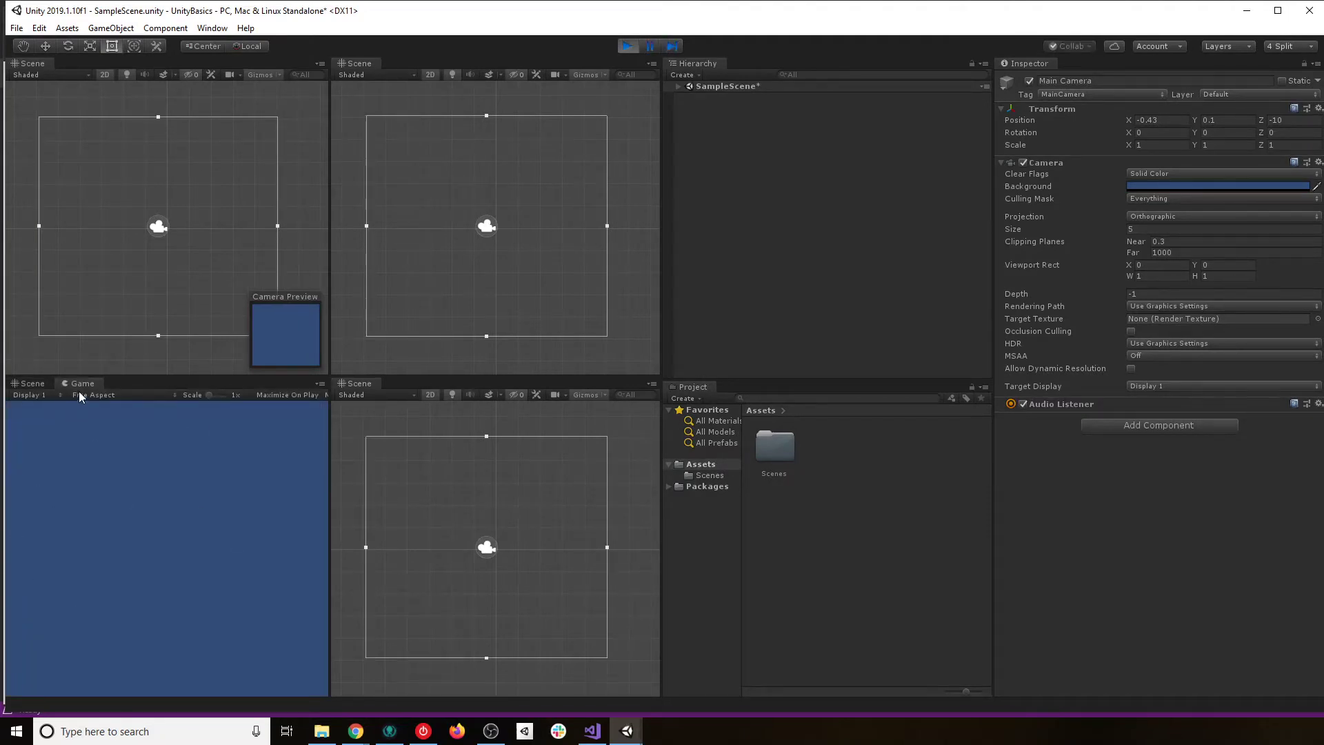
left_click(629, 46)
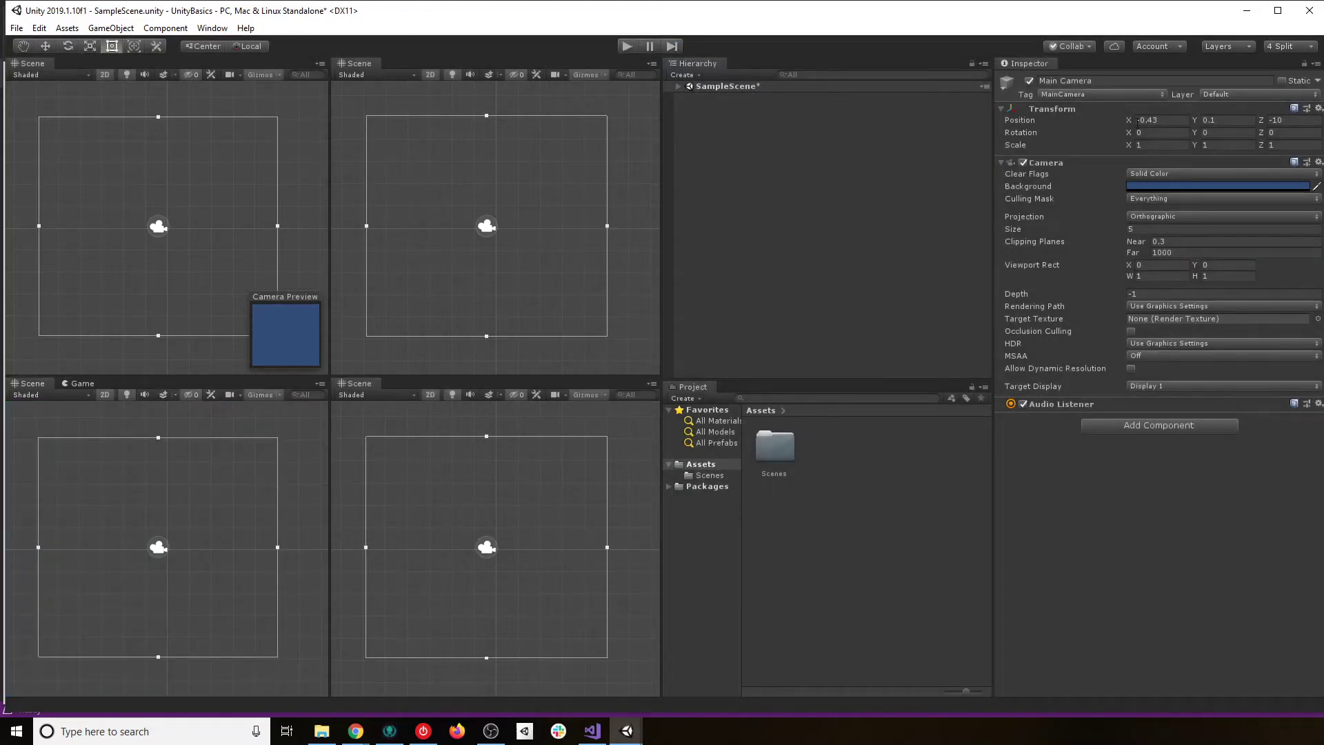
left_click(1300, 47)
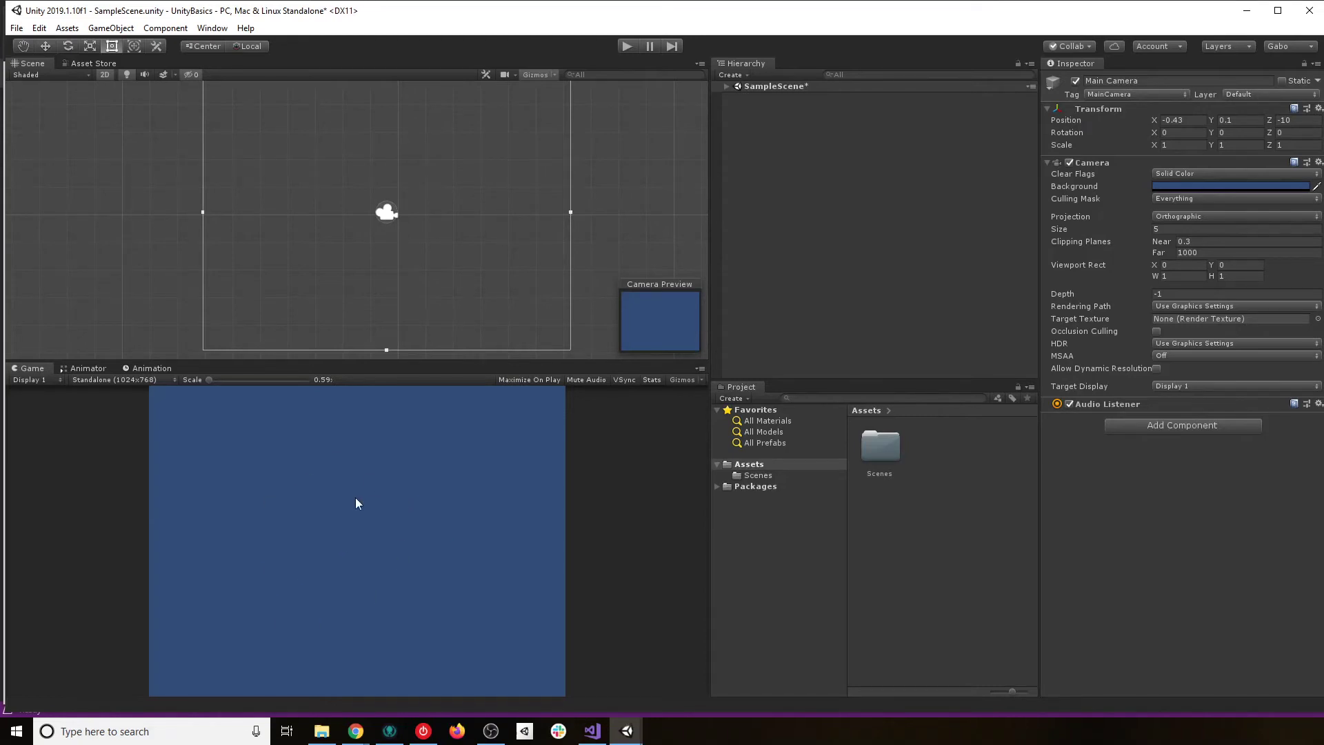
- Examine the Game view's display choices and its aspect ratio and resolution choices without changing them
left_click(58, 380)
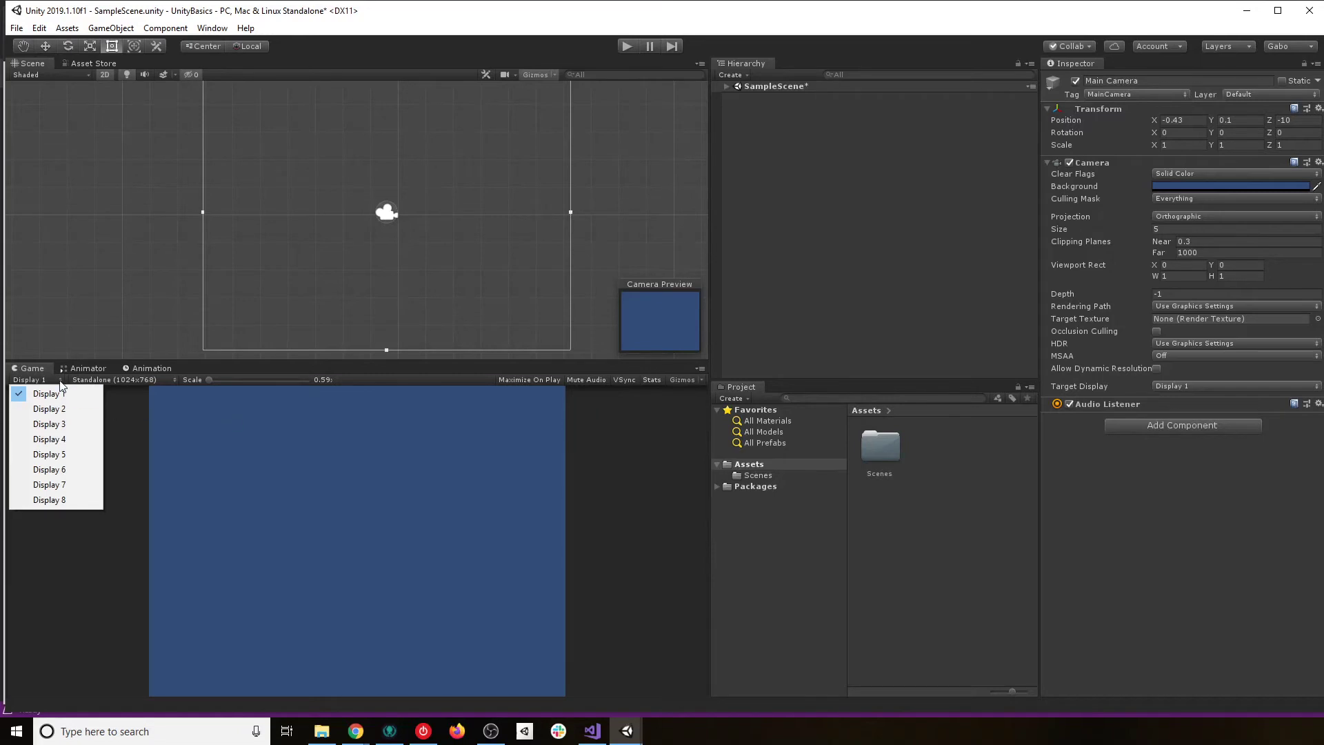
left_click(76, 587)
left_click(58, 378)
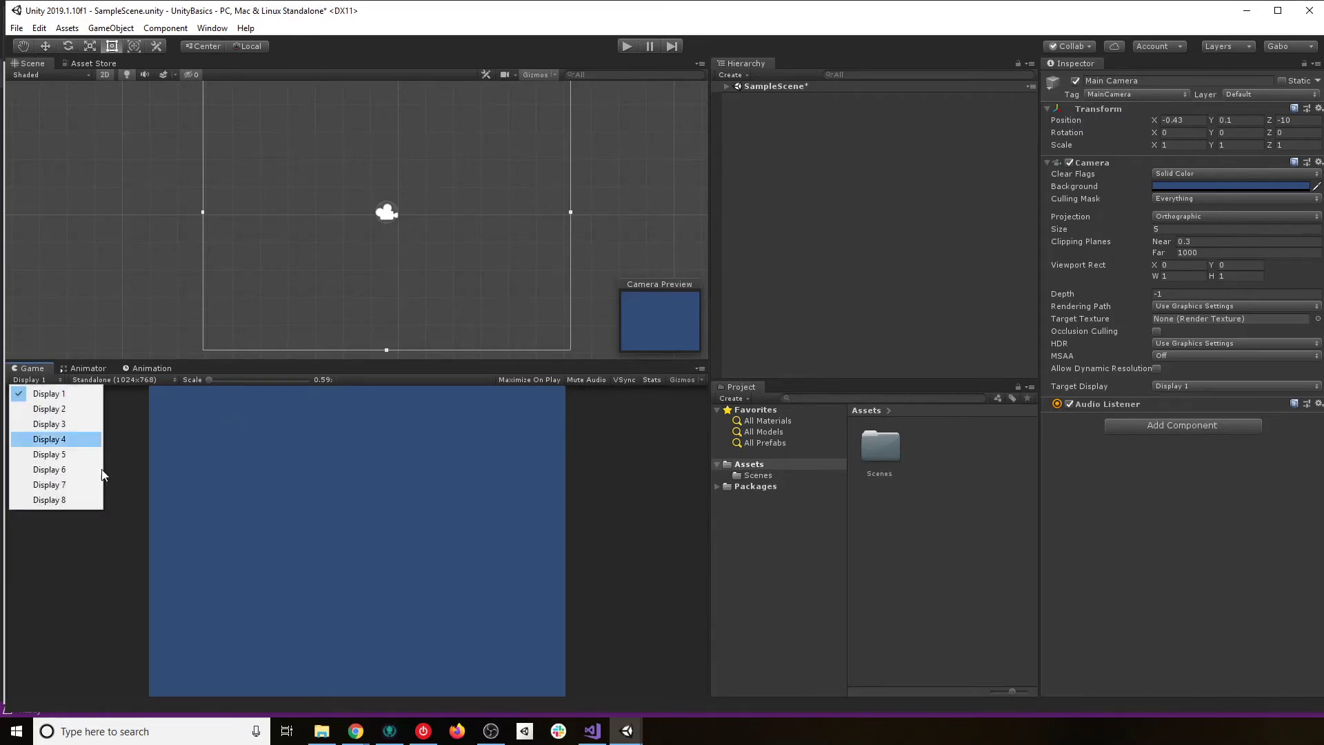
left_click(74, 564)
left_click(159, 379)
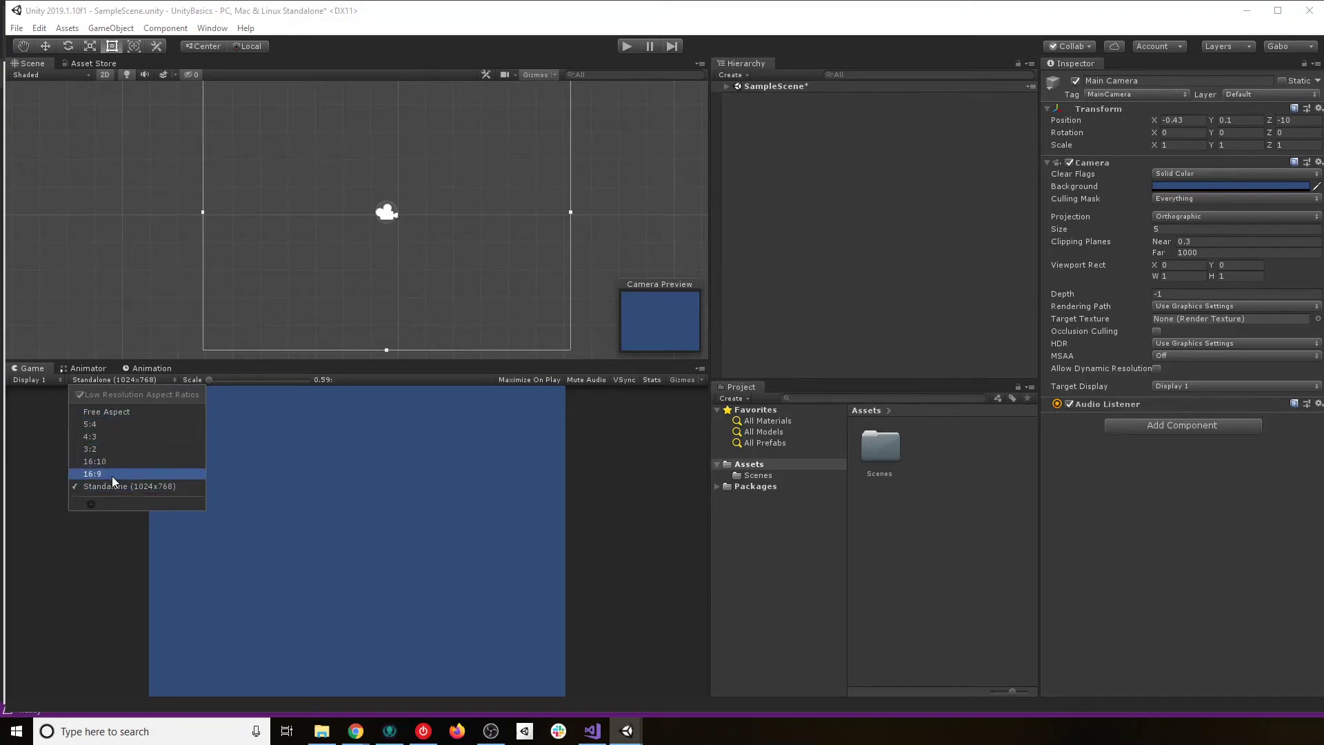
left_click(26, 461)
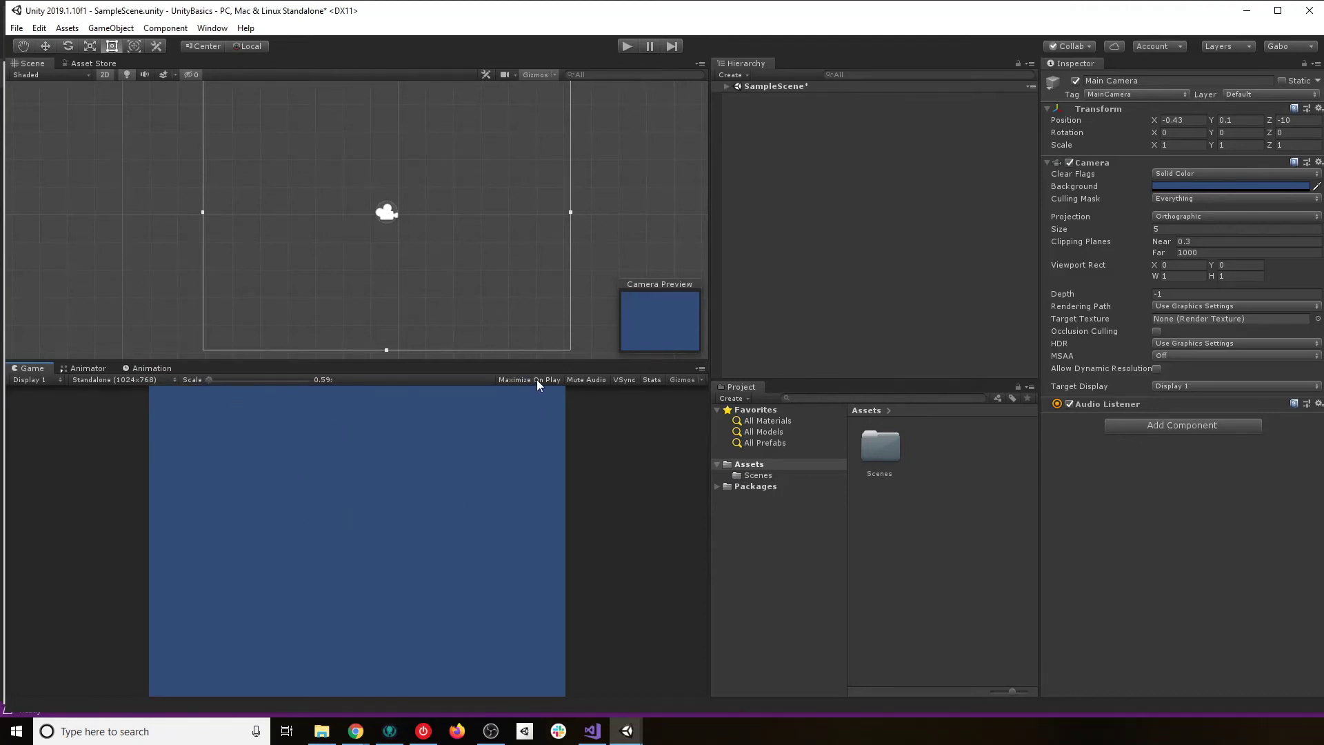
- Run the scene with Maximize On Play enabled to view the enlarged Game view, and stop playback
left_click(627, 46)
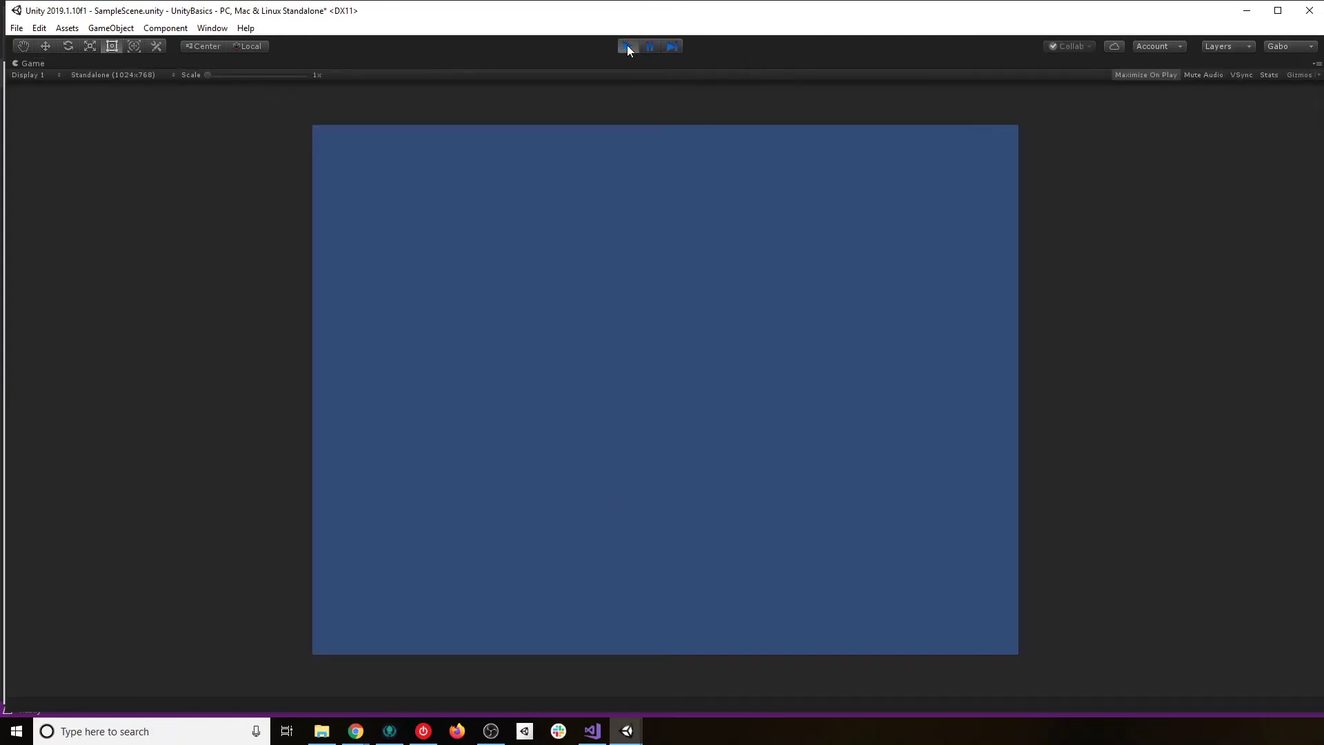
left_click(629, 46)
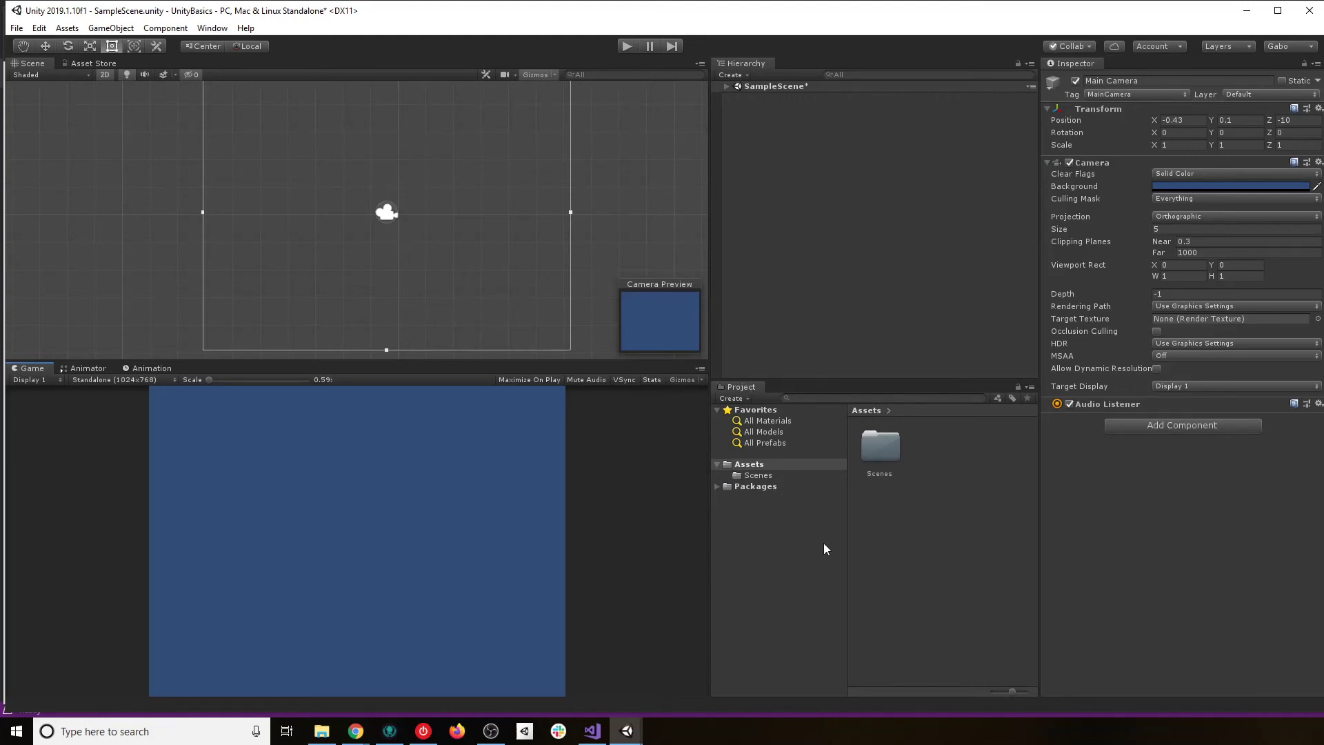
- Look at the contents of the project's Scenes folder and return to the Assets folder
left_click(753, 472)
left_click(753, 468)
left_click(753, 473)
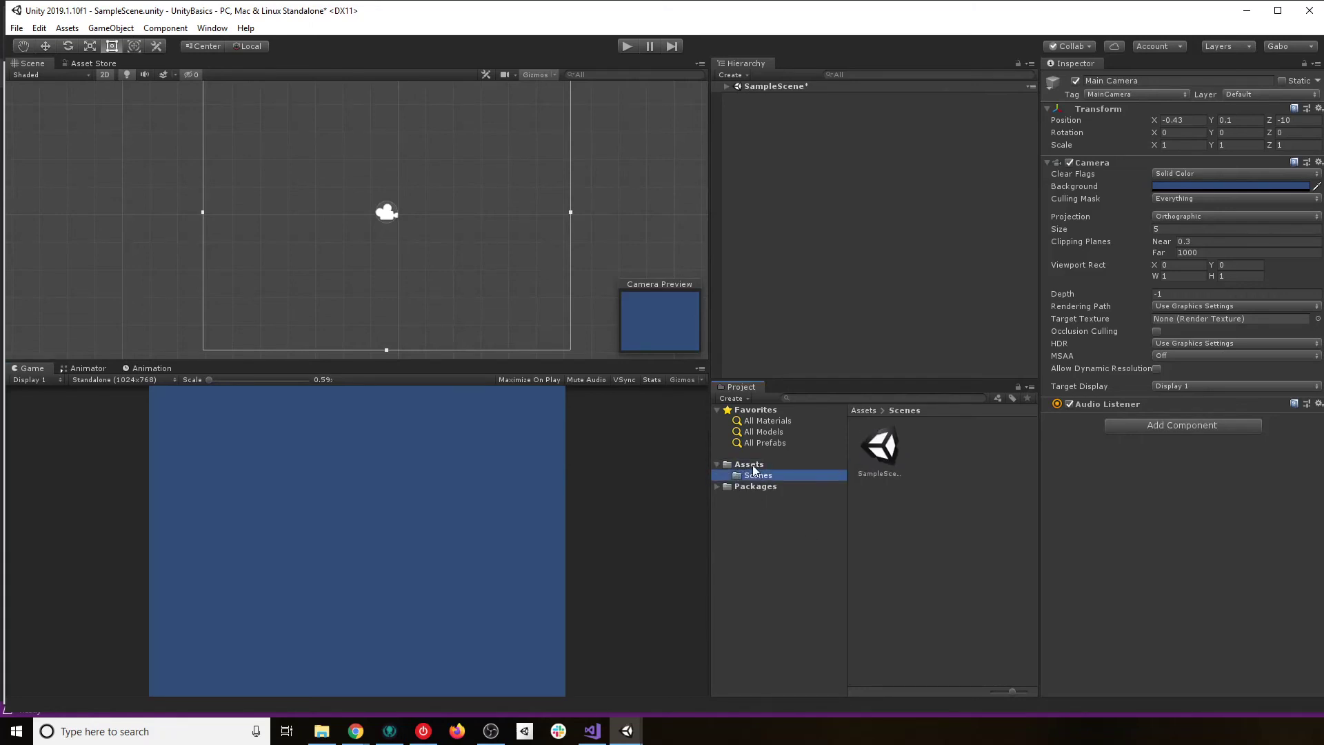
left_click(752, 467)
- Expand Packages and look through Analytics Library, com.unity.ads, Package Manager UI, TextMesh Pro and Unity Collaborate, then collapse the list
left_click(716, 486)
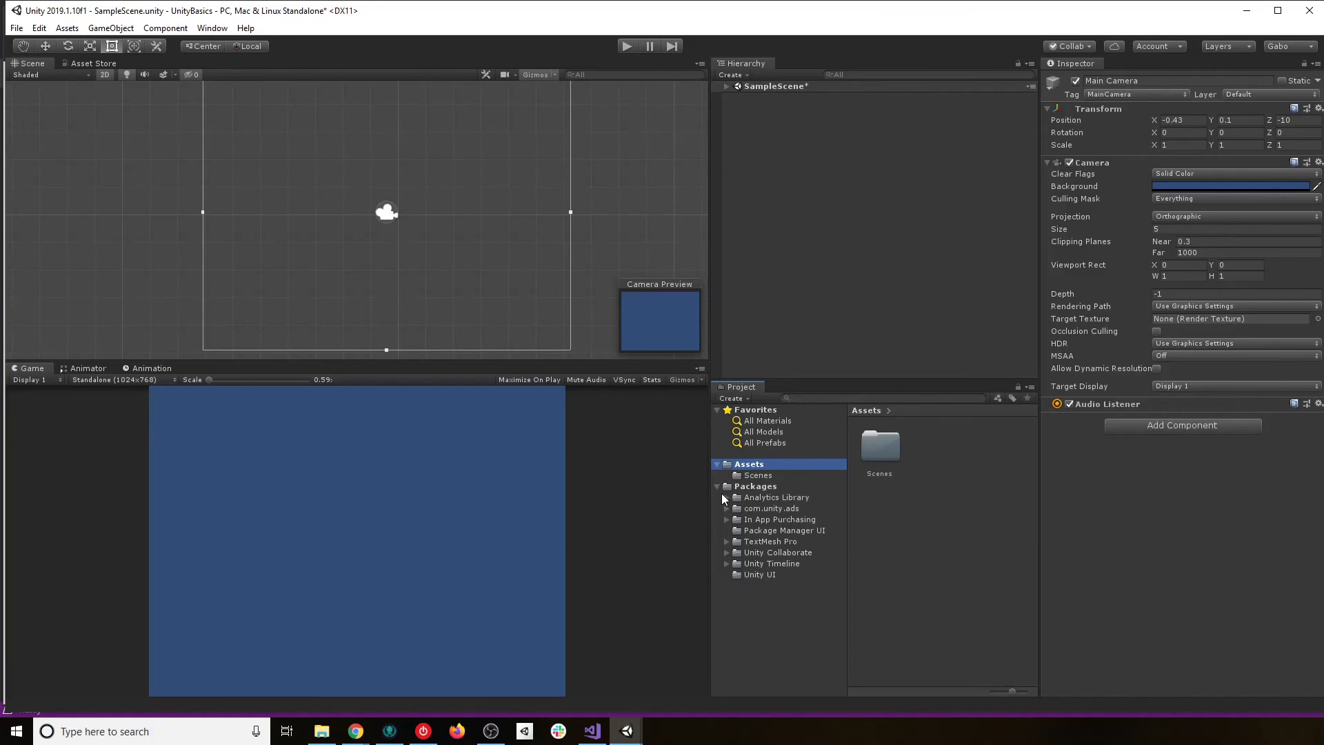
left_click(784, 497)
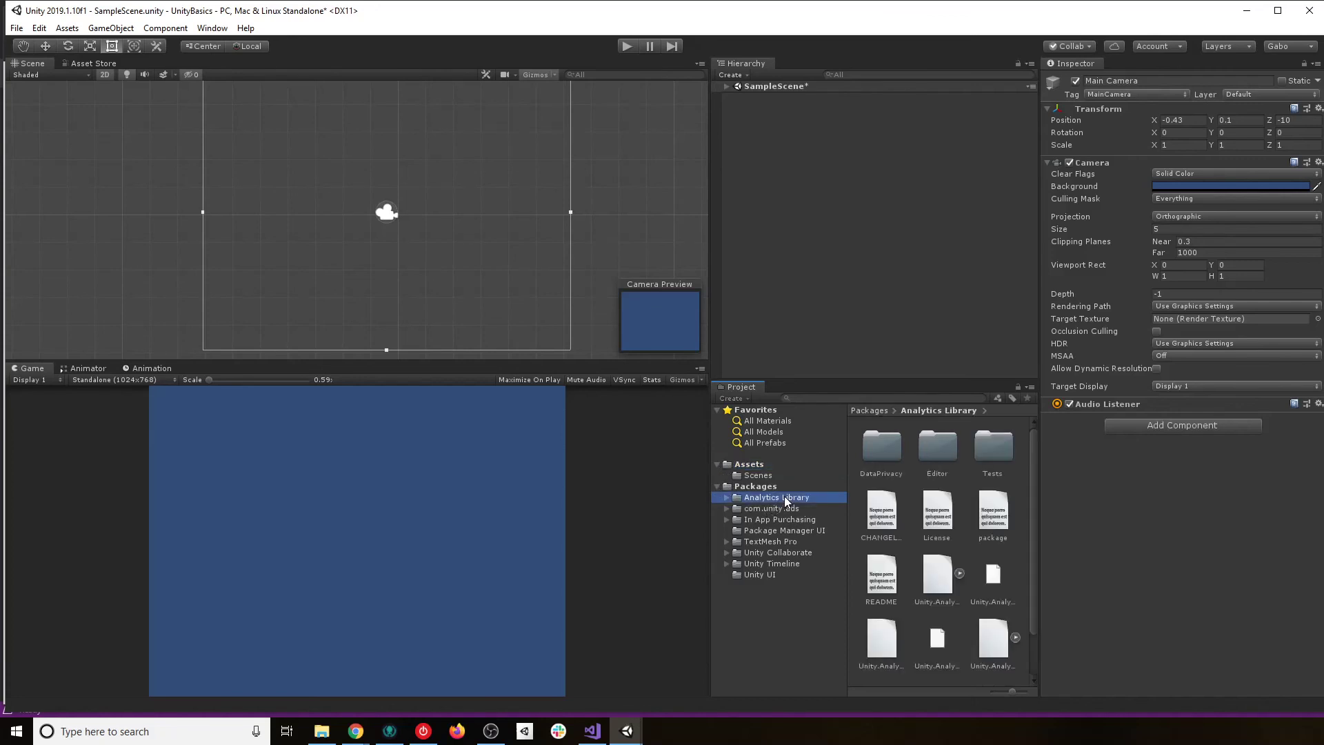
left_click(773, 508)
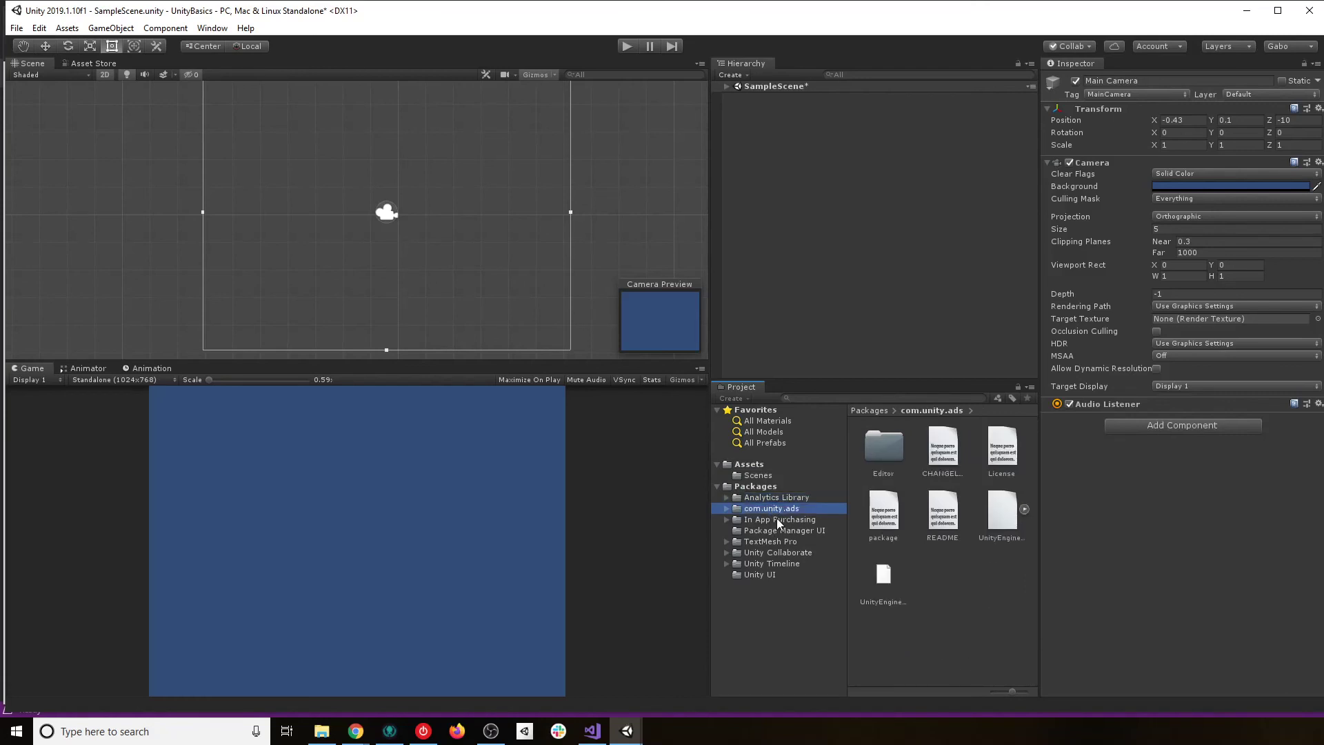
left_click(775, 530)
left_click(767, 542)
left_click(772, 553)
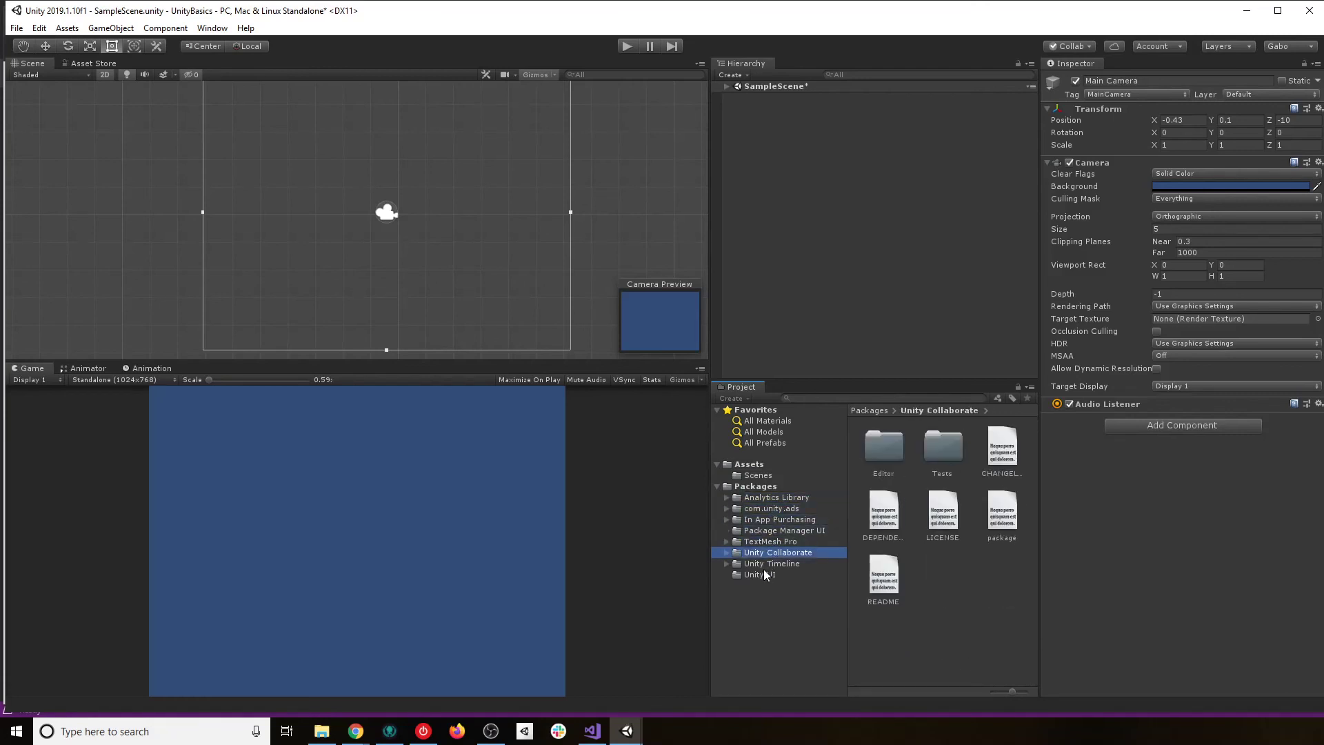
left_click(774, 542)
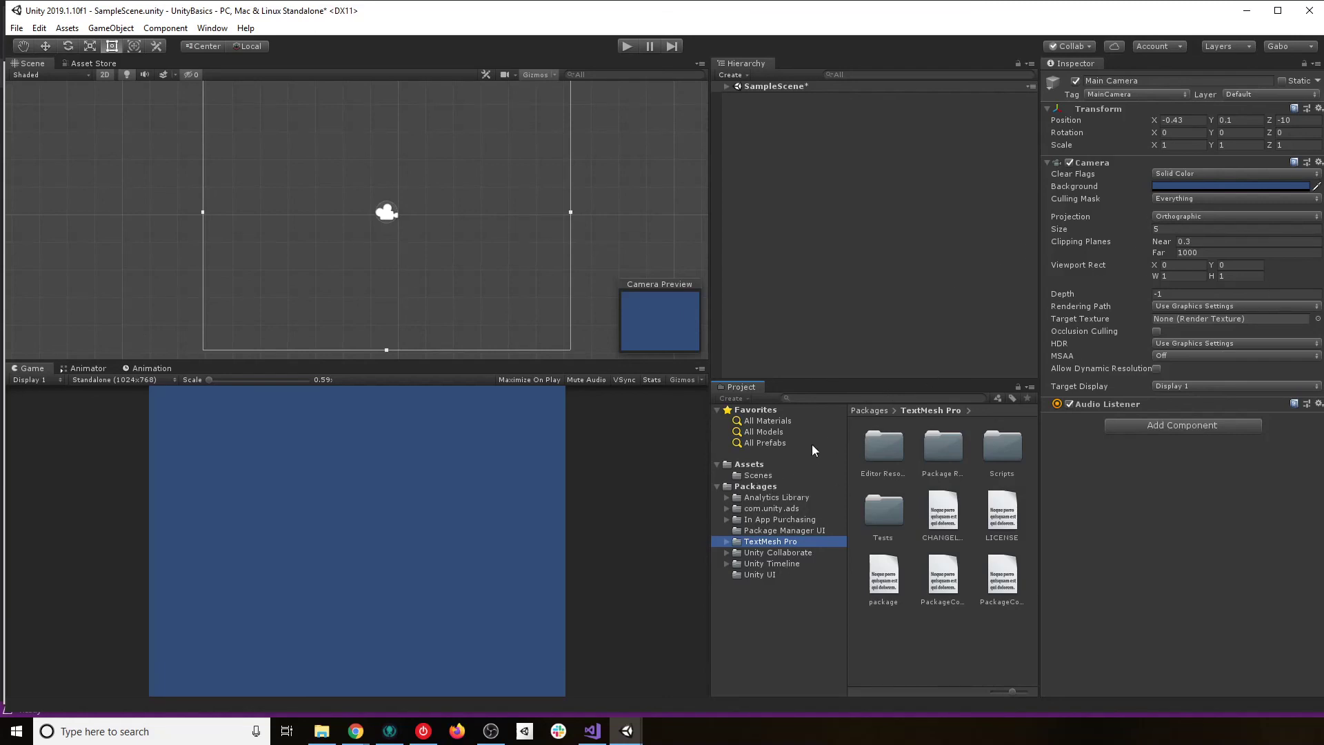
left_click(718, 486)
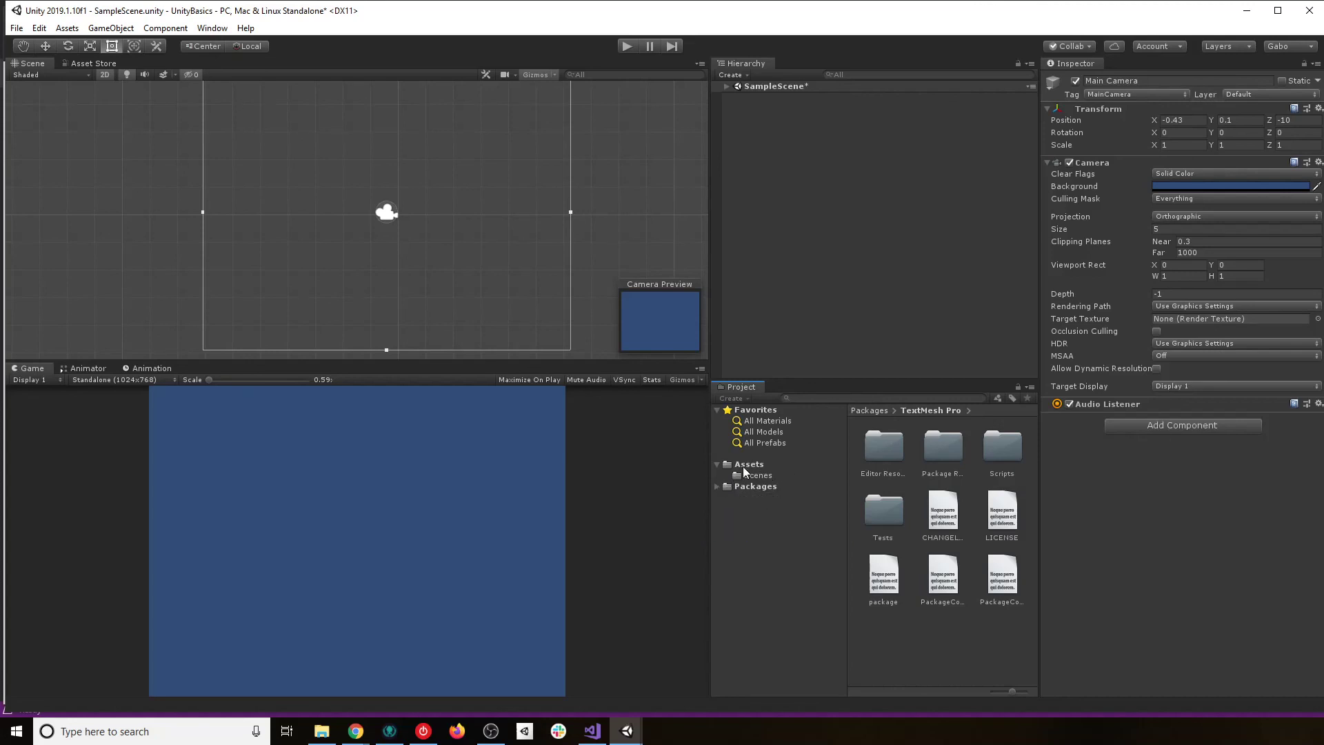
- Go back to the project's Assets folder and open the Scenes folder containing the sample scene
left_click(749, 464)
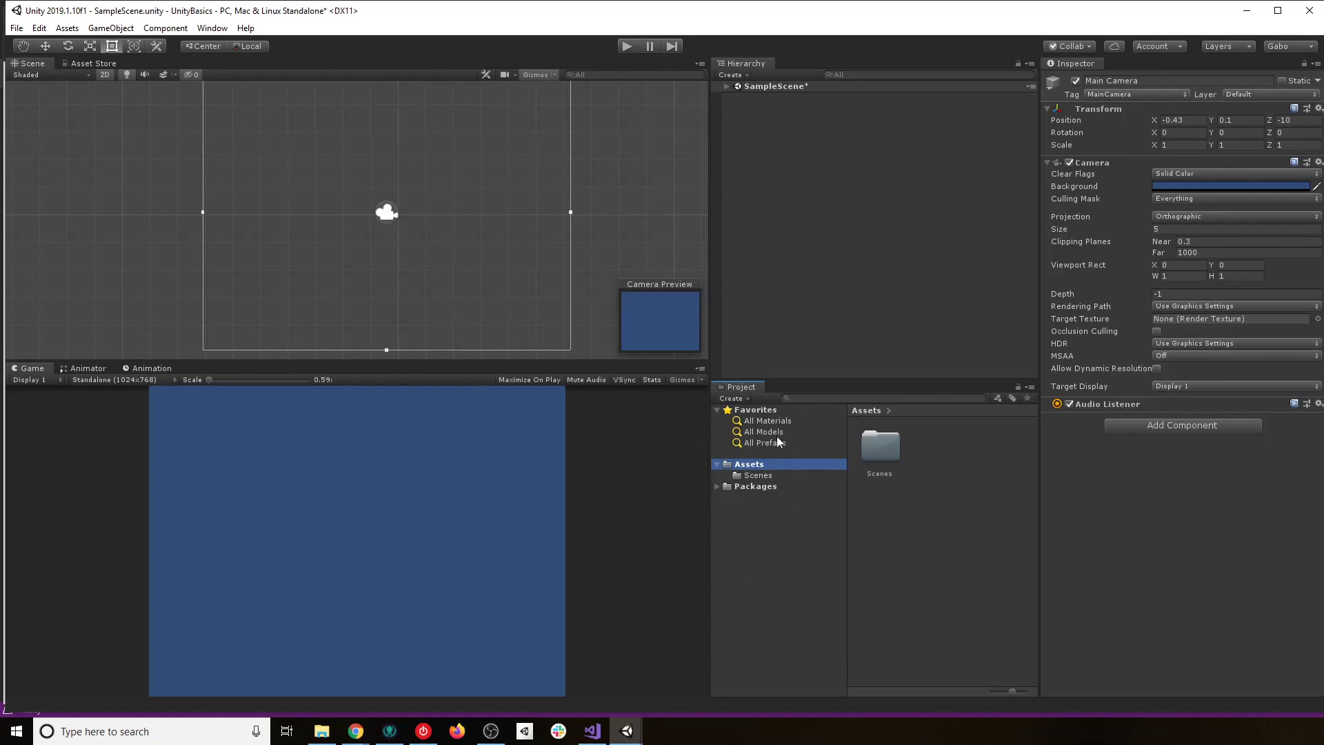
left_click(753, 475)
left_click(754, 465)
left_click(761, 475)
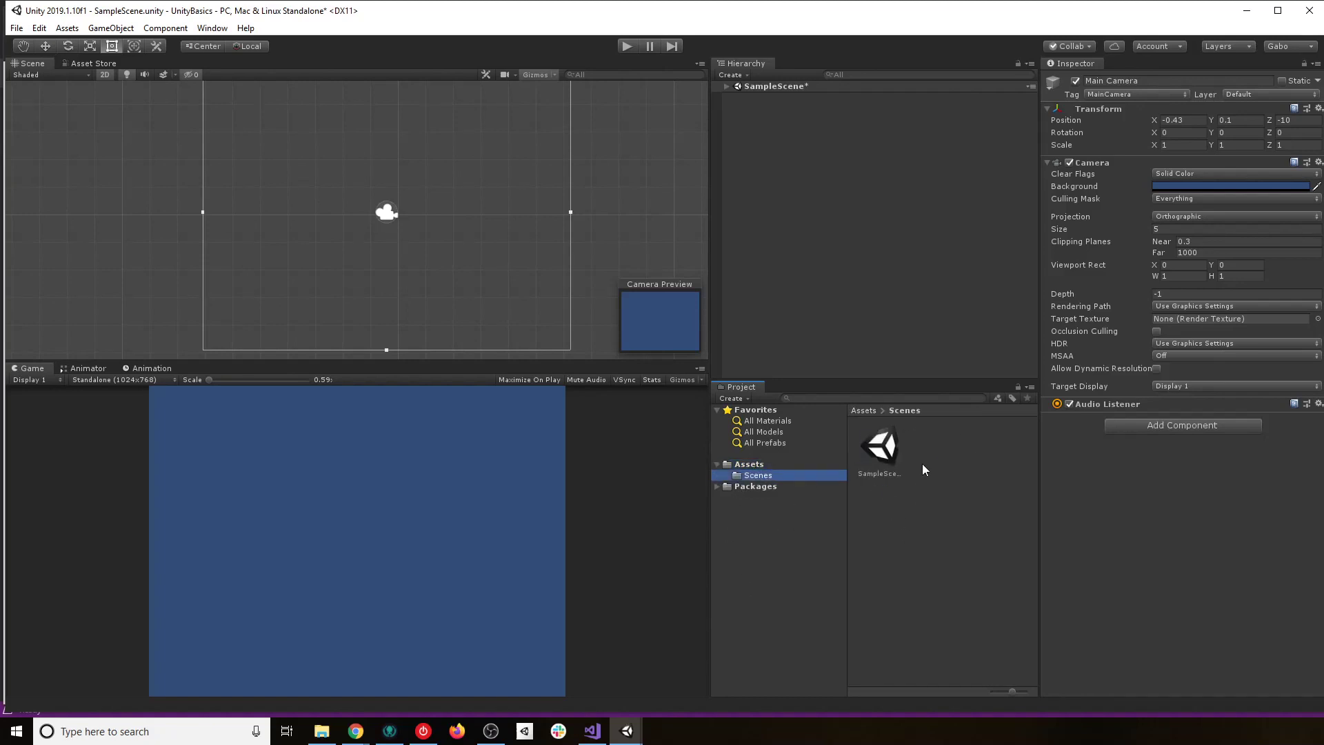